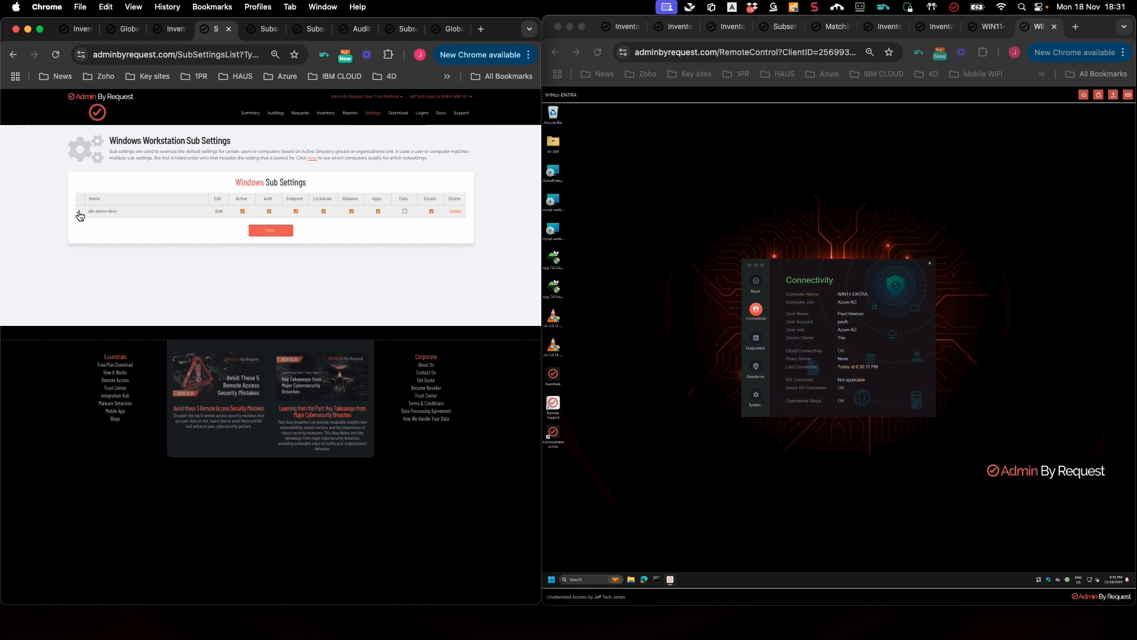
- Expand the Windows sub setting to show its scope, and review the inventory details of WIN11-AD and WIN11-ENTRA
{"action": "left_click", "coordinate": [81, 217]}
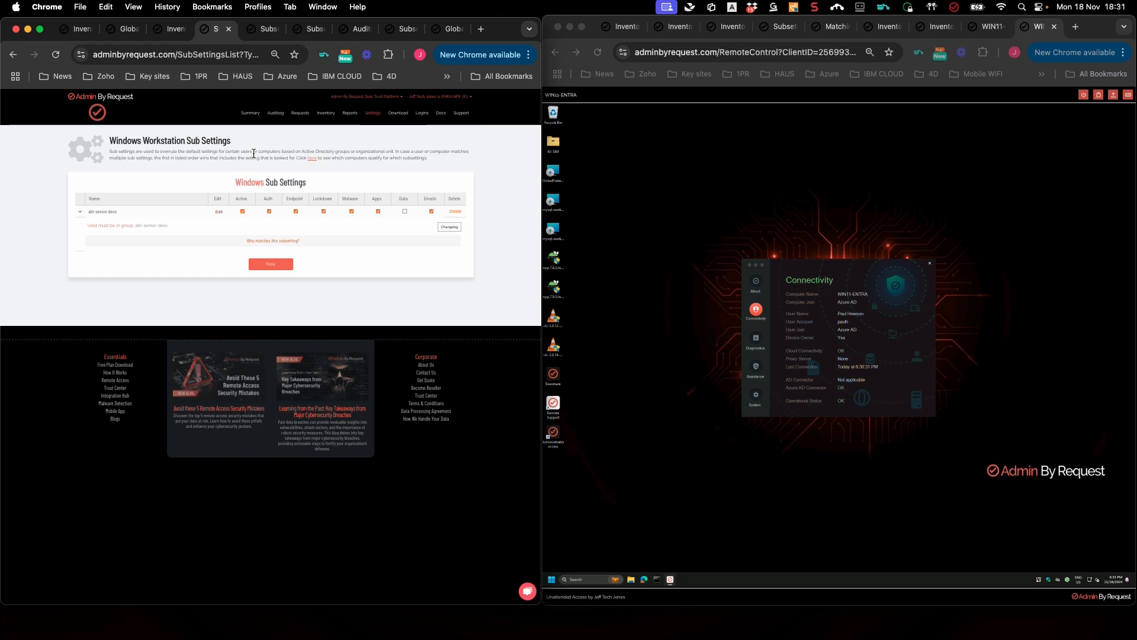
{"action": "left_click", "coordinate": [325, 114]}
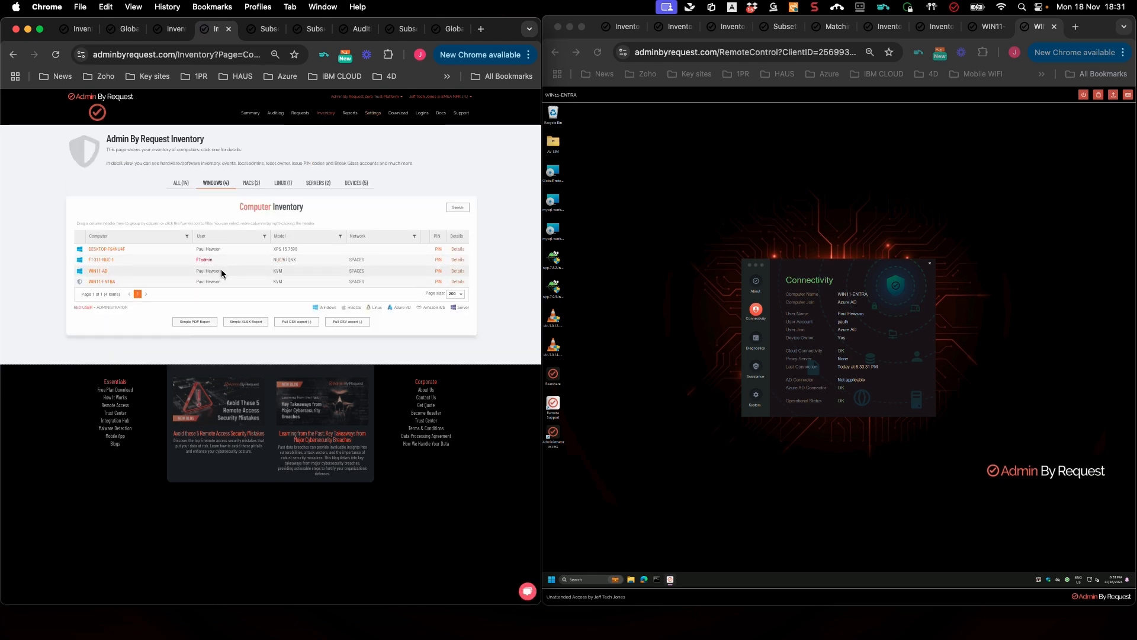
{"action": "left_click", "coordinate": [100, 273]}
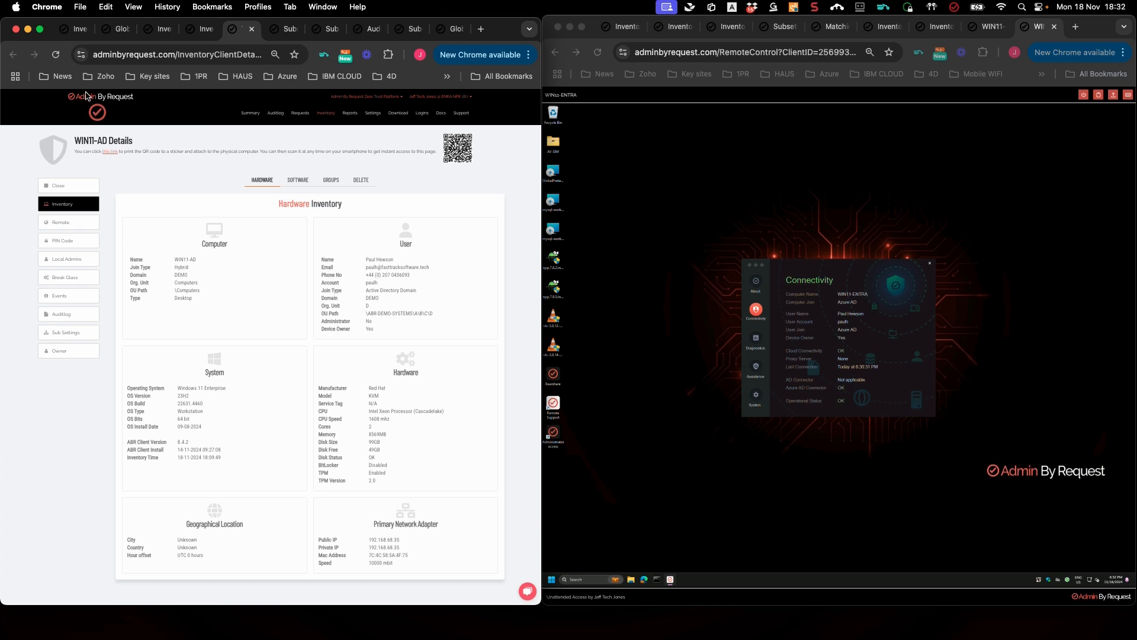
{"action": "left_click", "coordinate": [59, 185]}
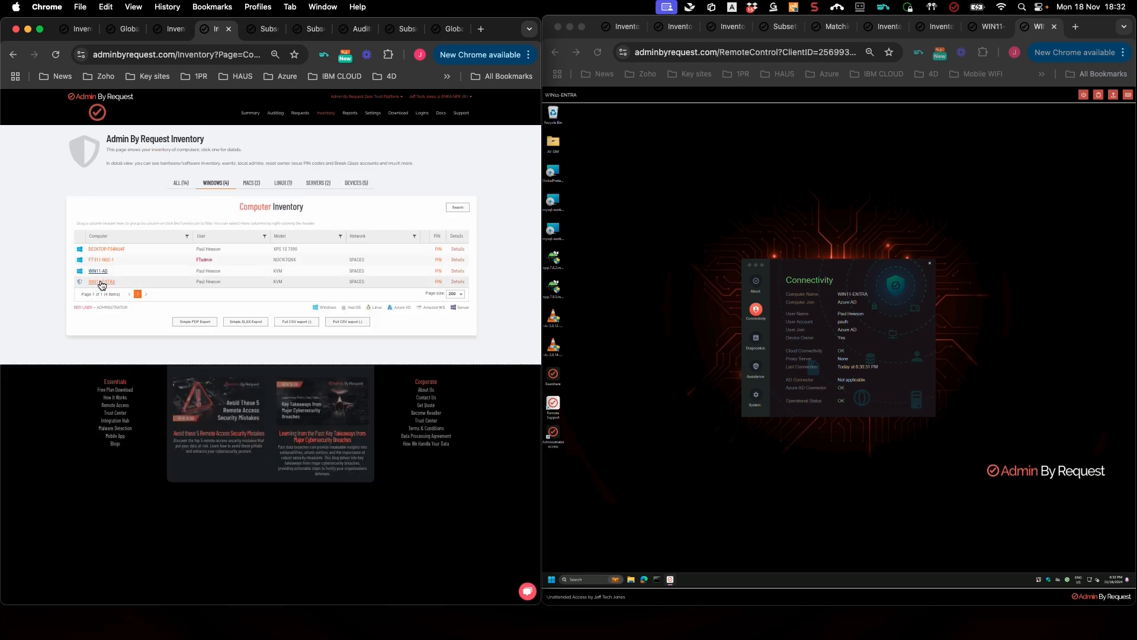
{"action": "left_click", "coordinate": [102, 283]}
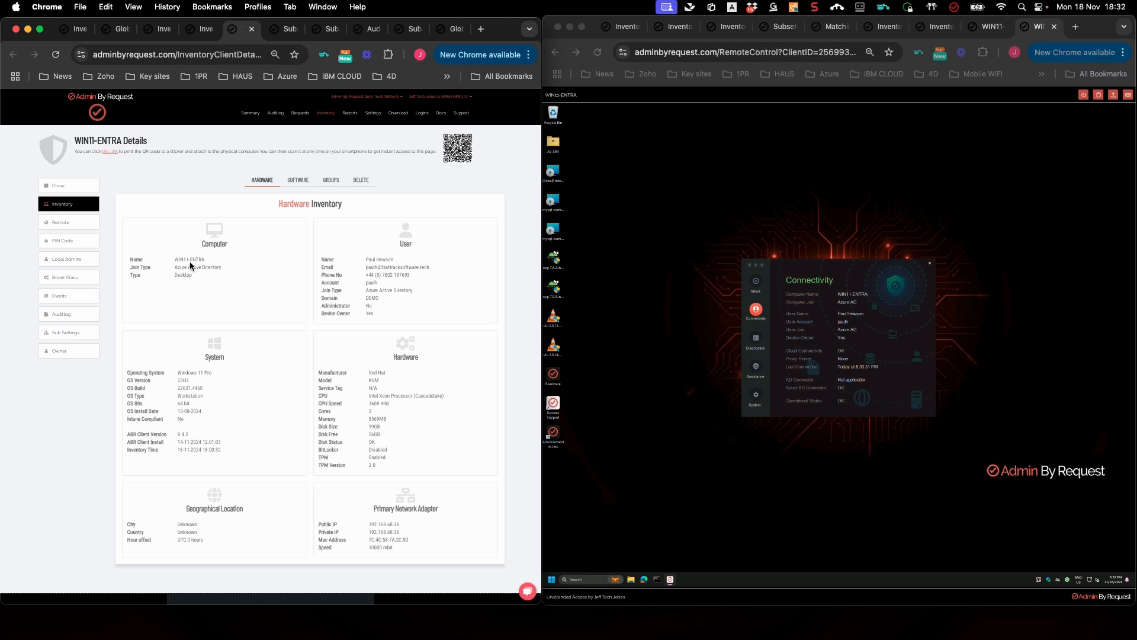
{"action": "left_click", "coordinate": [65, 186]}
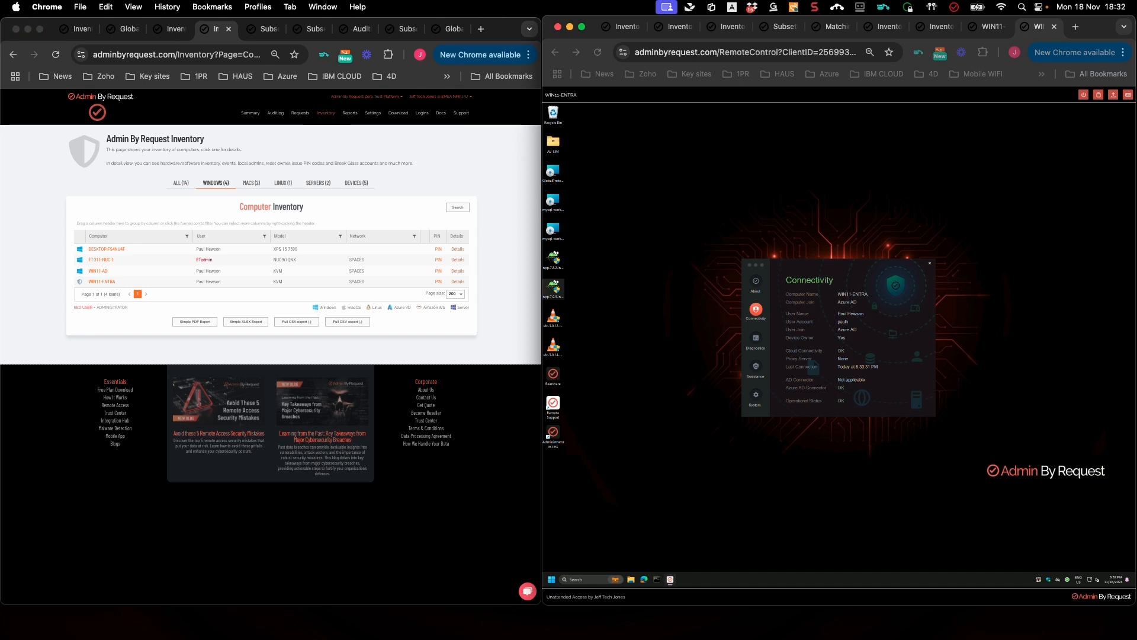
- Close the Connectivity windows in the WIN11-ENTRA and WIN11-AD remote sessions
{"action": "left_click", "coordinate": [931, 265]}
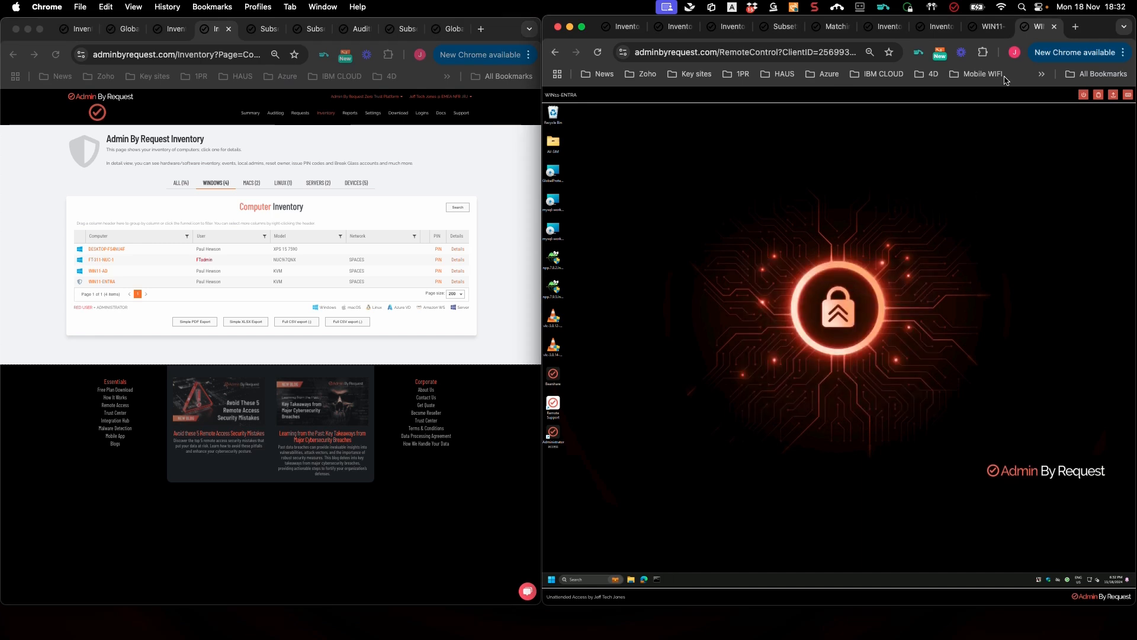
{"action": "left_click", "coordinate": [983, 29]}
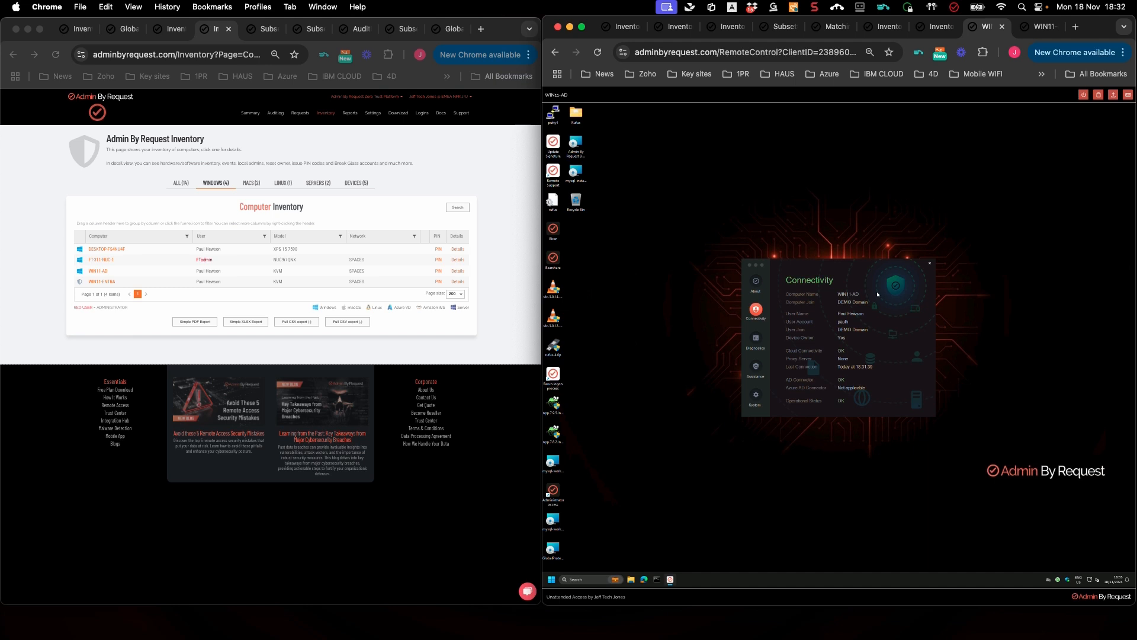
{"action": "left_click", "coordinate": [930, 264]}
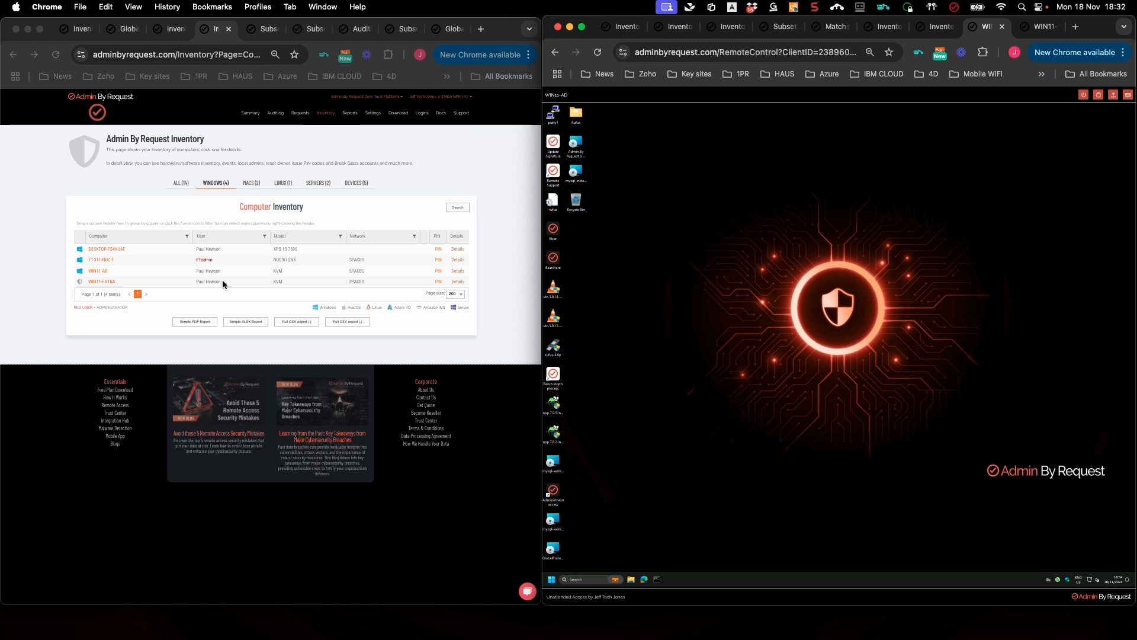
- Check which sub settings match WIN11-AD in its inventory details, and return to its hardware inventory
{"action": "left_click", "coordinate": [97, 274]}
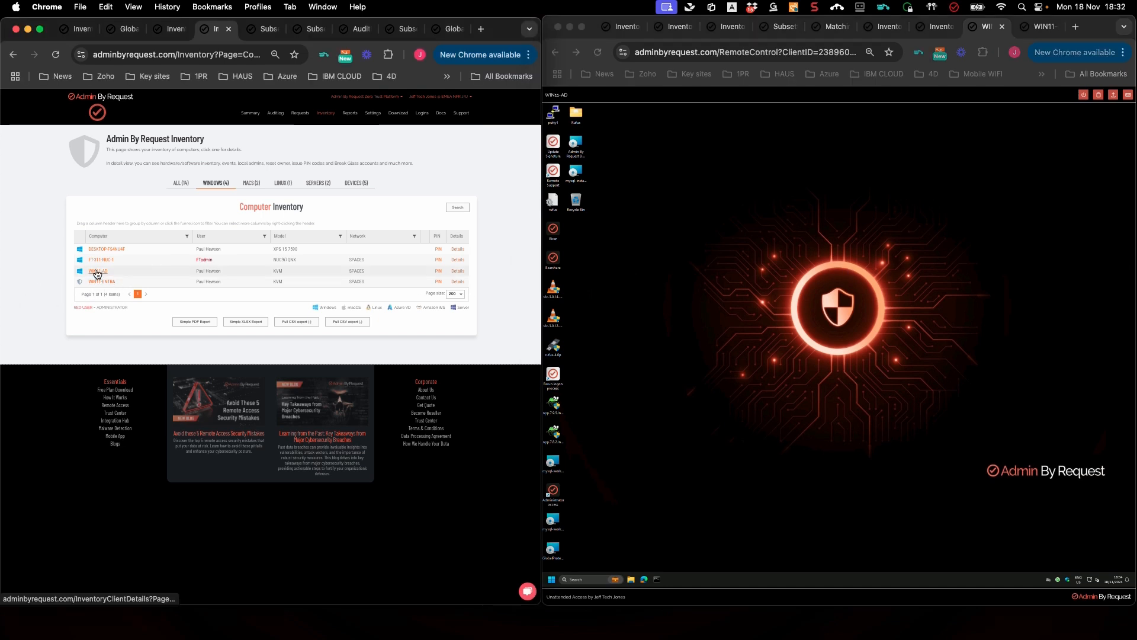
{"action": "left_click", "coordinate": [98, 274]}
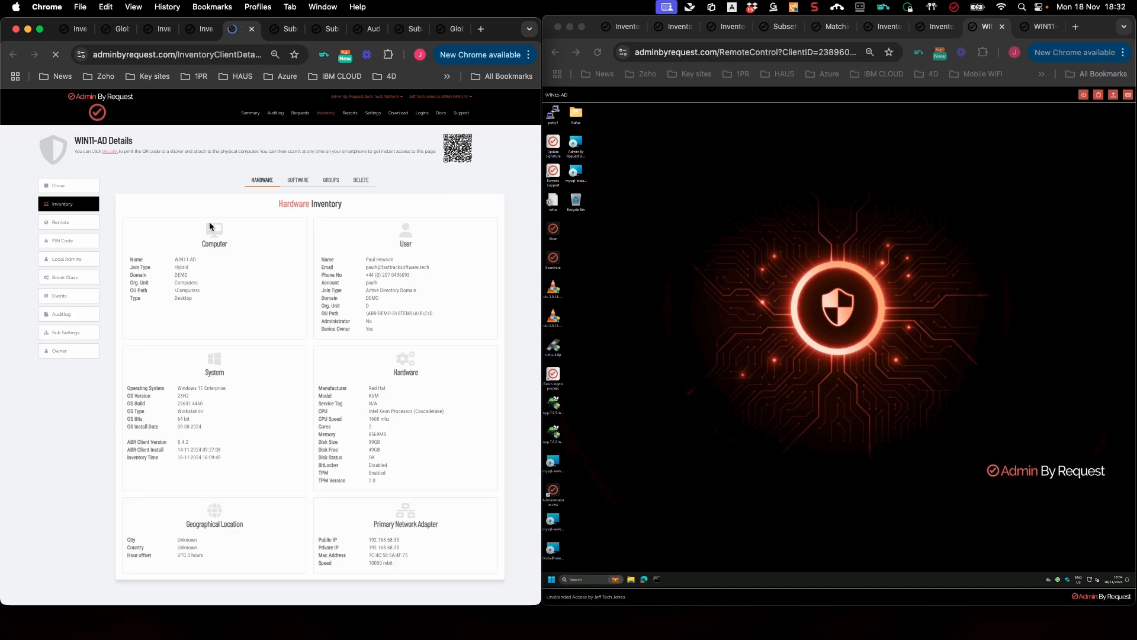
{"action": "left_click", "coordinate": [69, 333]}
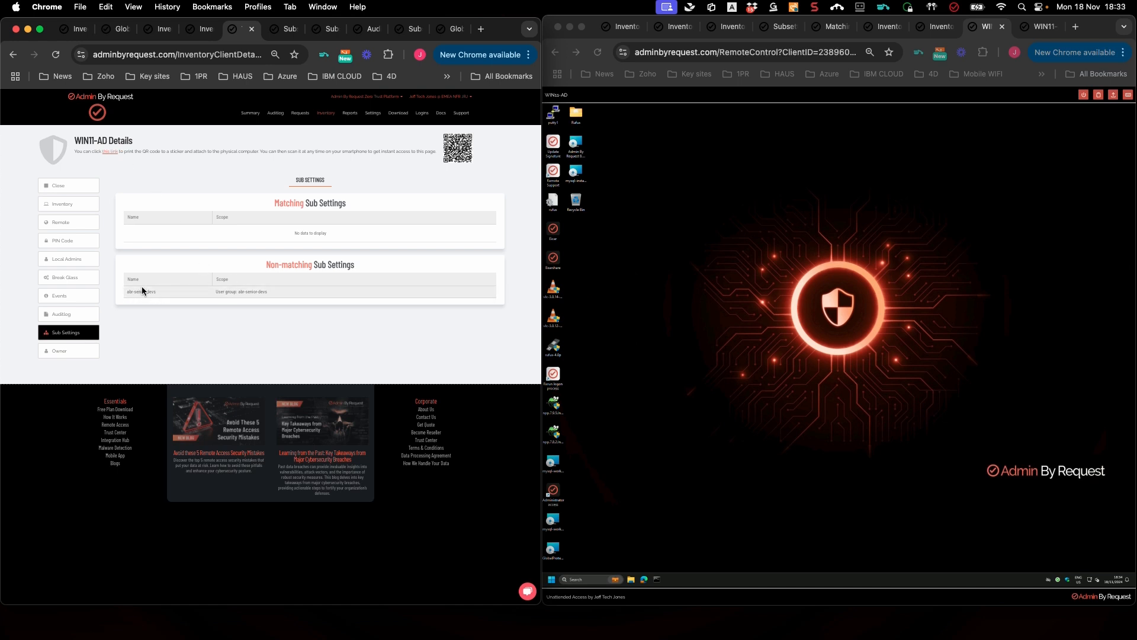
{"action": "left_click", "coordinate": [11, 55]}
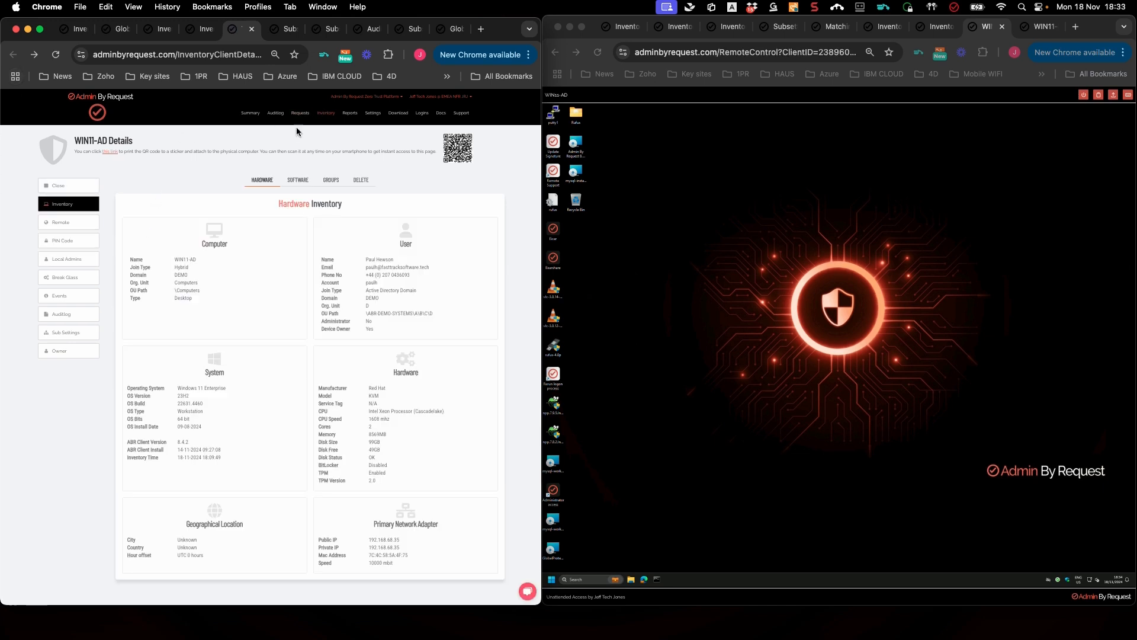
- Check which sub settings match WIN11-ENTRA in its inventory details, and return to its hardware inventory
{"action": "left_click", "coordinate": [327, 118]}
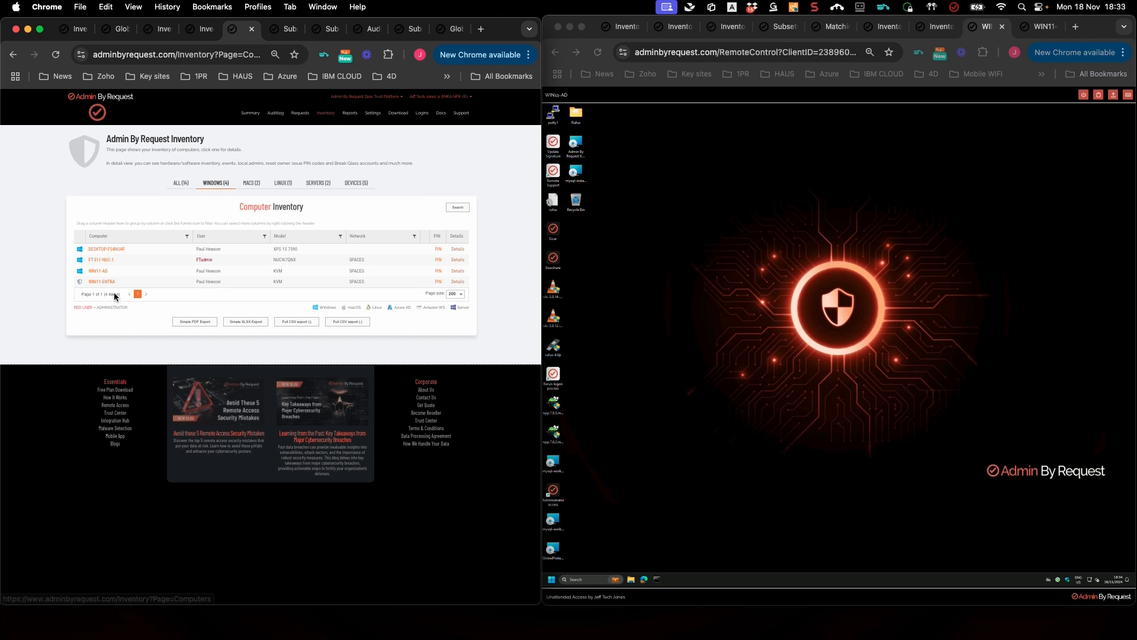
{"action": "left_click", "coordinate": [104, 285]}
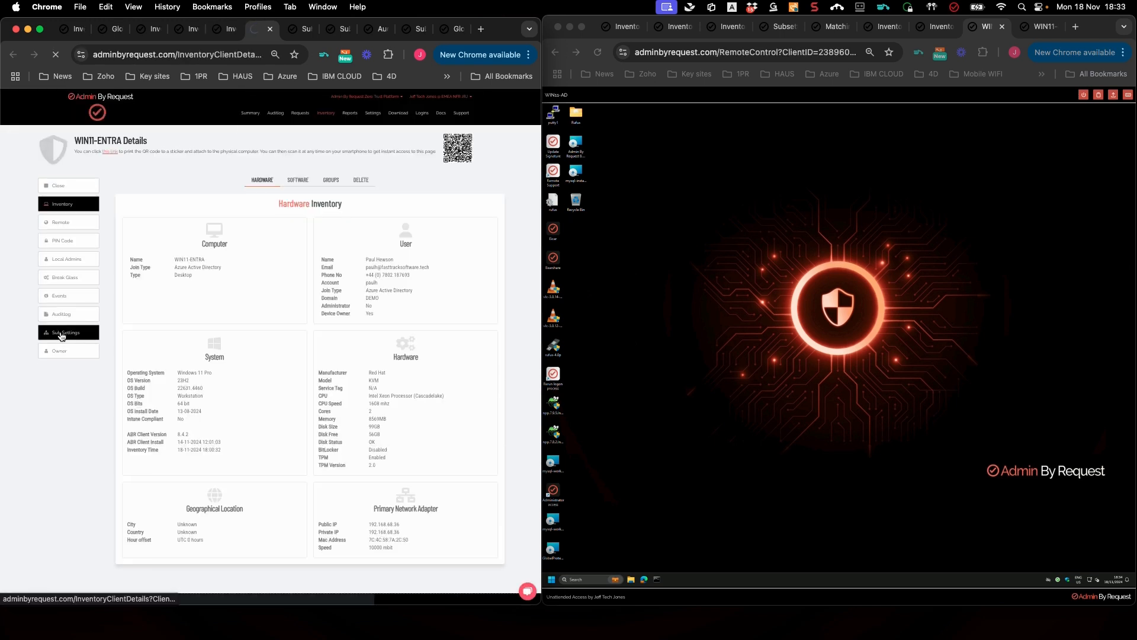
{"action": "left_click", "coordinate": [62, 334]}
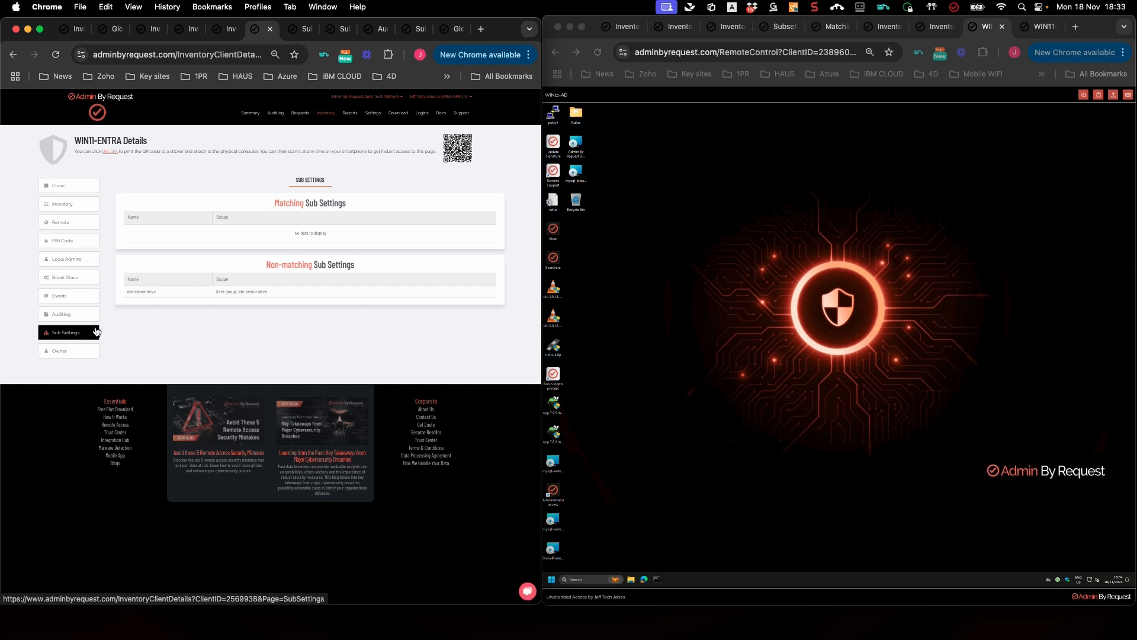
{"action": "left_click", "coordinate": [59, 208]}
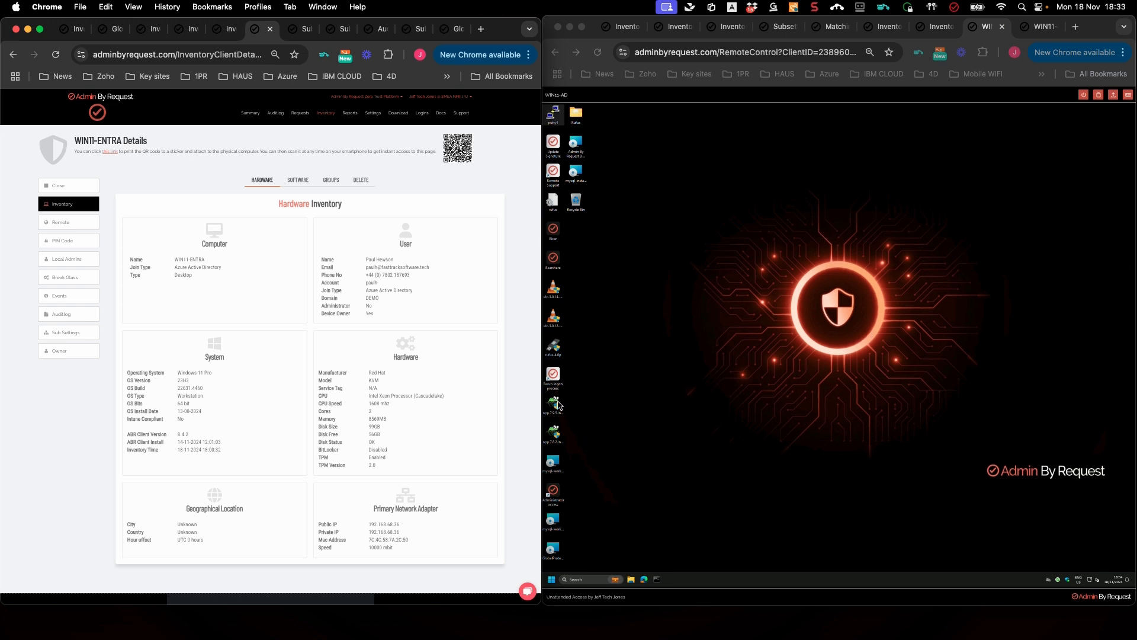
- Open the Authorization page of the Windows Workstation Global Settings
{"action": "mouse_move", "coordinate": [373, 112]}
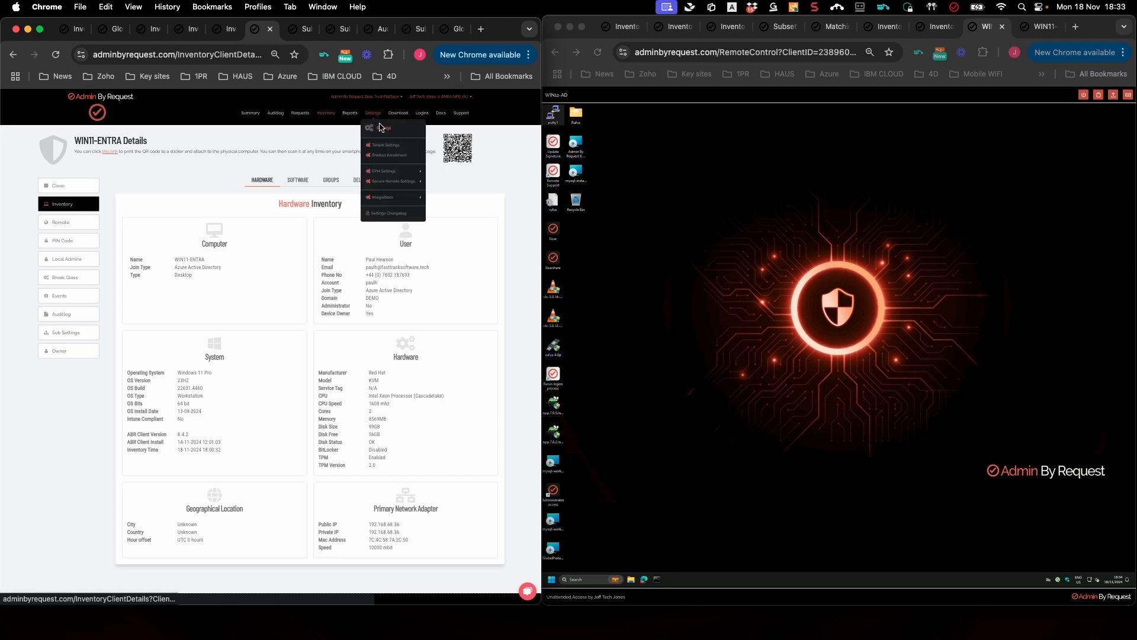
{"action": "mouse_move", "coordinate": [405, 174]}
{"action": "left_click", "coordinate": [454, 188]}
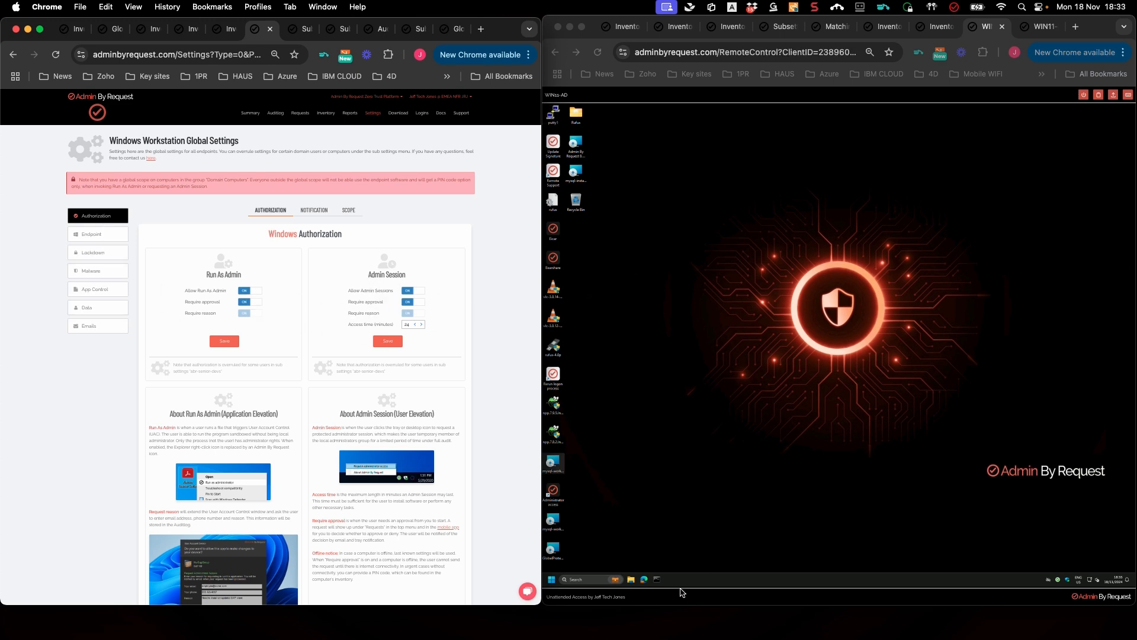
- Try to run Command Prompt as administrator on WIN11-AD and dismiss the resulting dialog
{"action": "right_click", "coordinate": [658, 580]}
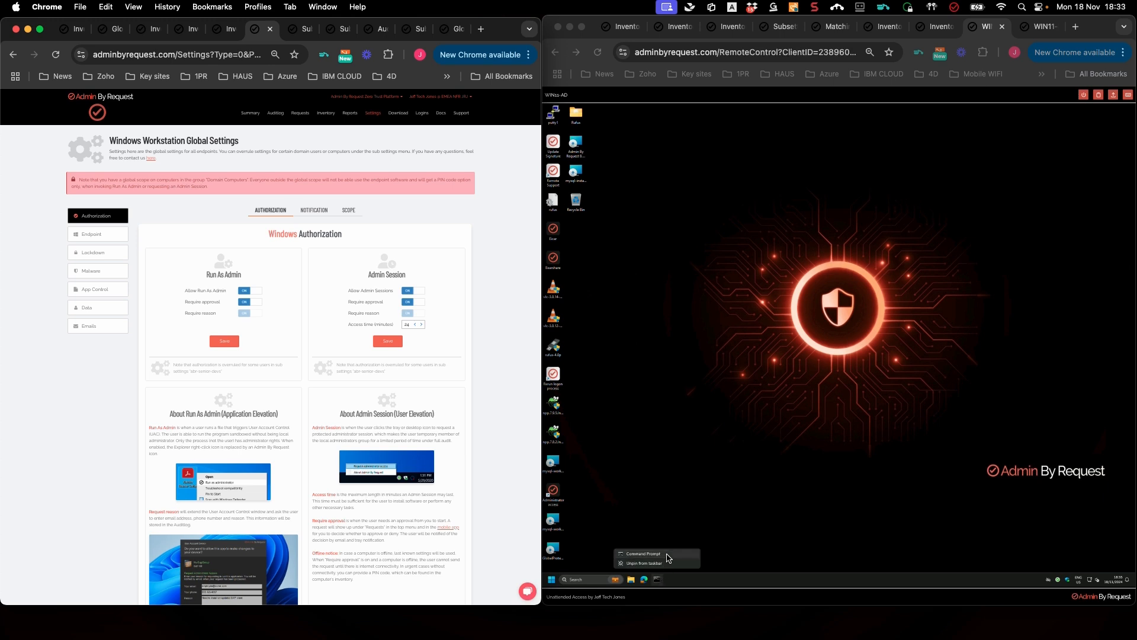
{"action": "right_click", "coordinate": [667, 555]}
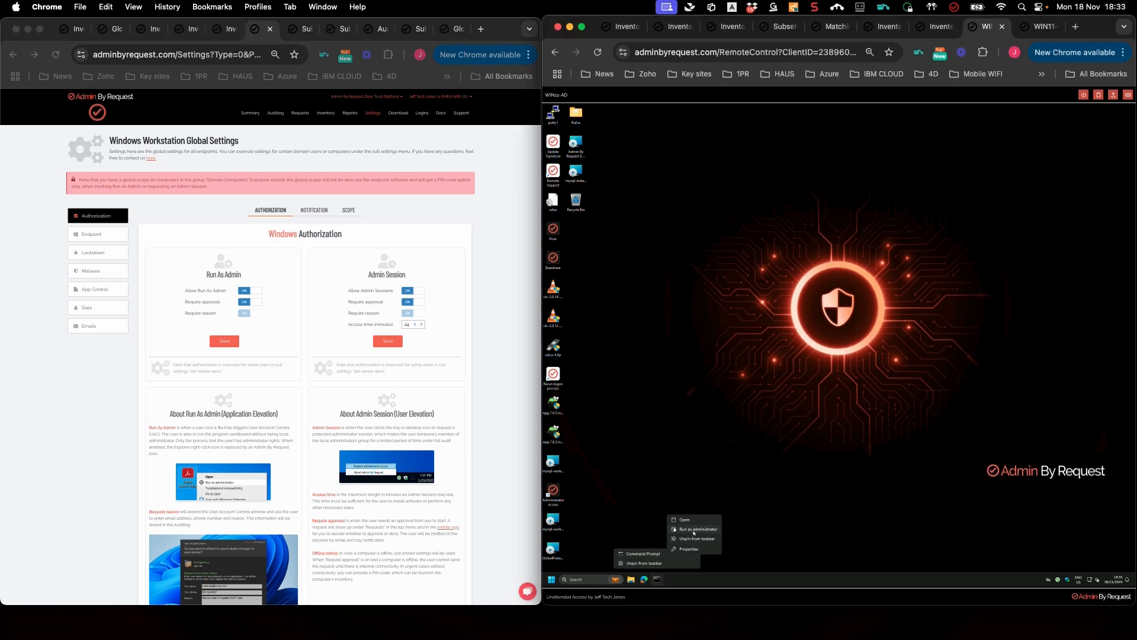
{"action": "left_click", "coordinate": [695, 530]}
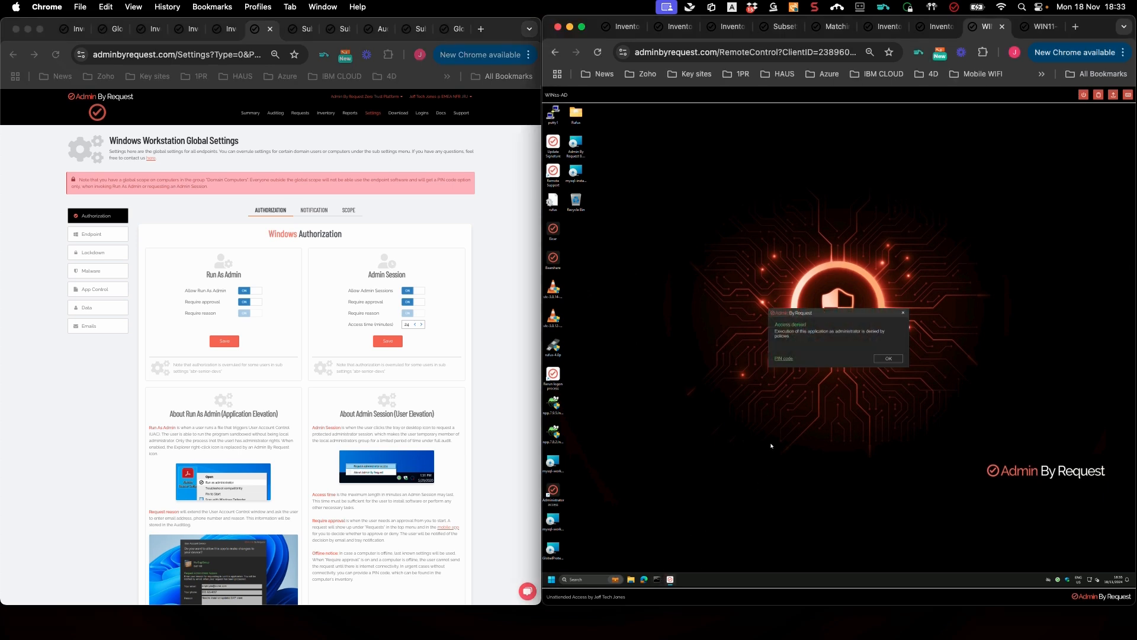
{"action": "left_click", "coordinate": [888, 360]}
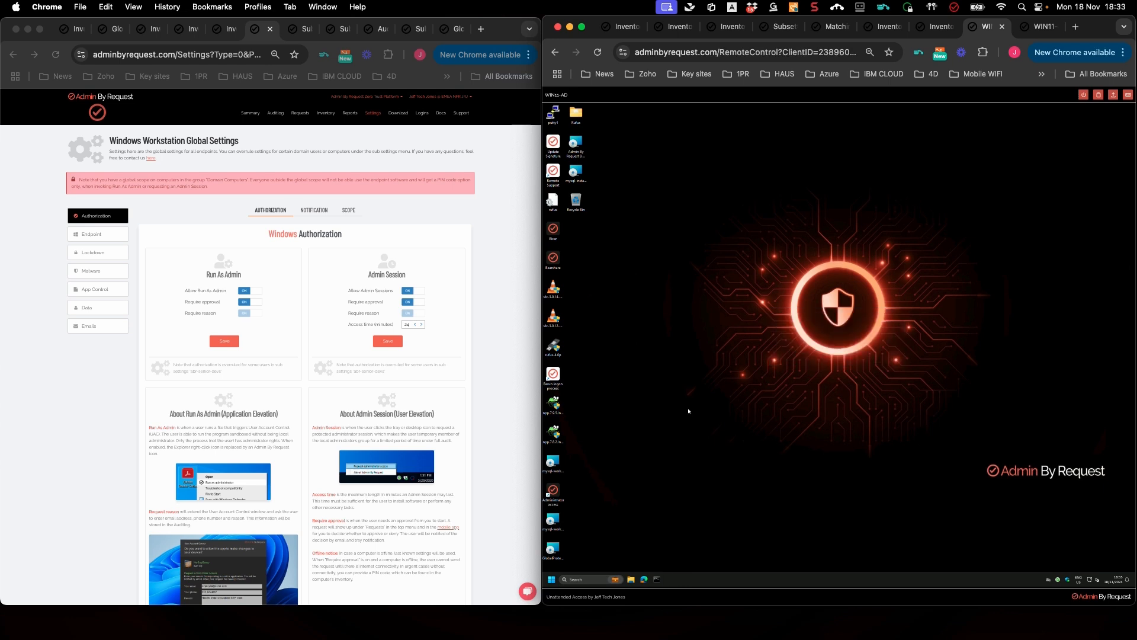
- Launch the two Notepad++ installers on WIN11-AD in turn, declining the first elevation and cancelling the second one's admin access request
{"action": "double_click", "coordinate": [554, 406]}
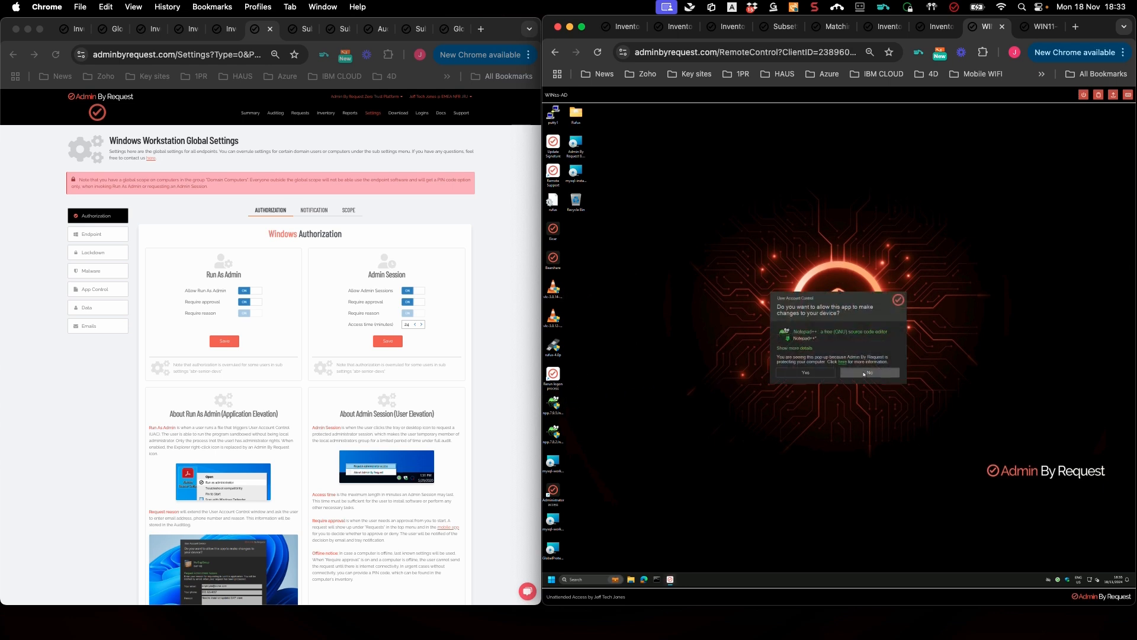
{"action": "left_click", "coordinate": [869, 373]}
{"action": "left_click", "coordinate": [554, 432]}
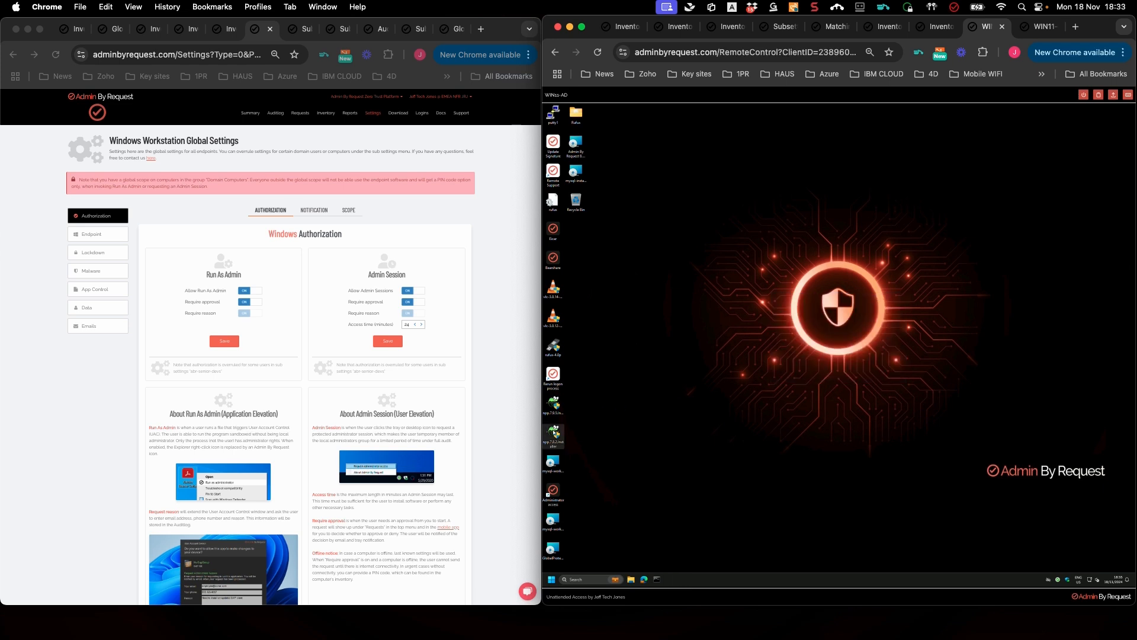
{"action": "double_click", "coordinate": [555, 433]}
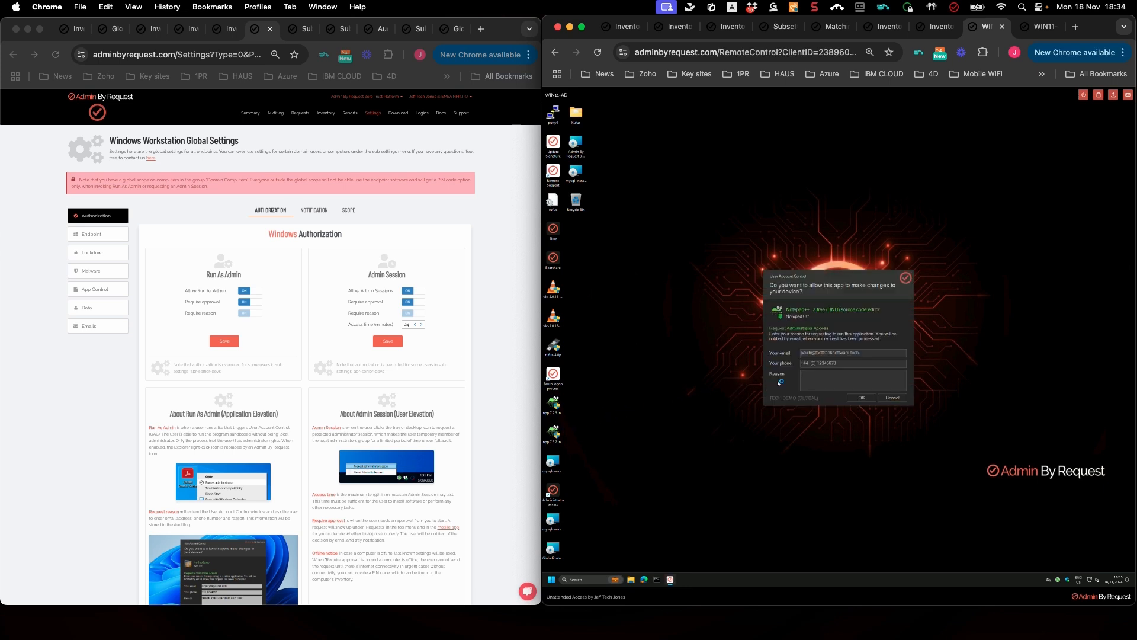
{"action": "left_click", "coordinate": [891, 397]}
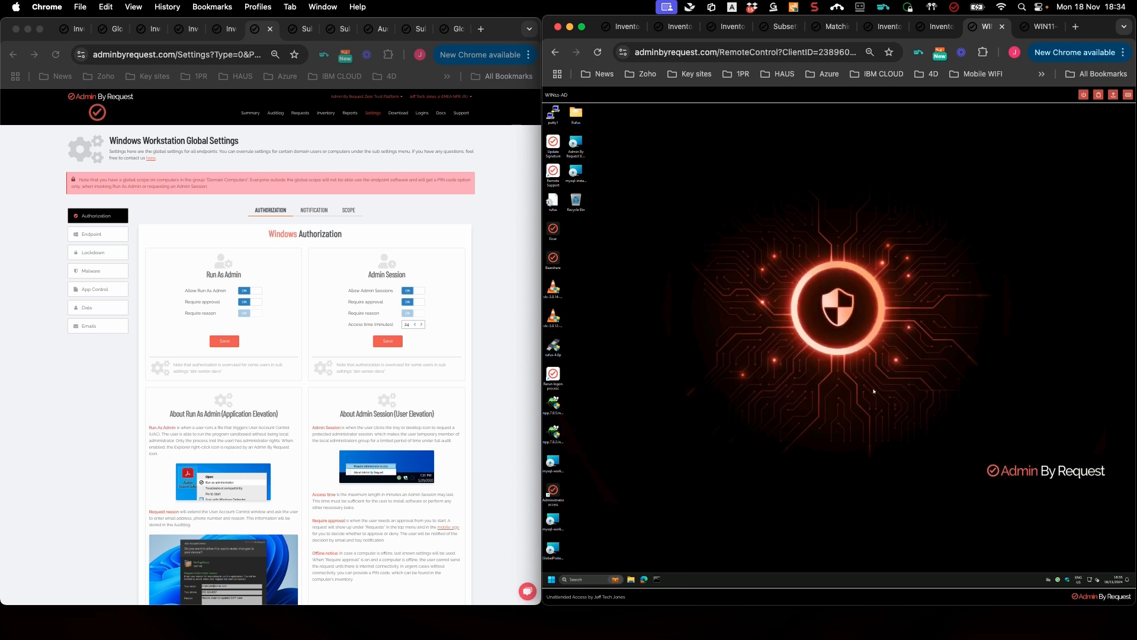
- Try to run the Notepad++ installer with elevation in the WIN11-ENTRA session, and decline entering a PIN code
{"action": "left_click", "coordinate": [1039, 26]}
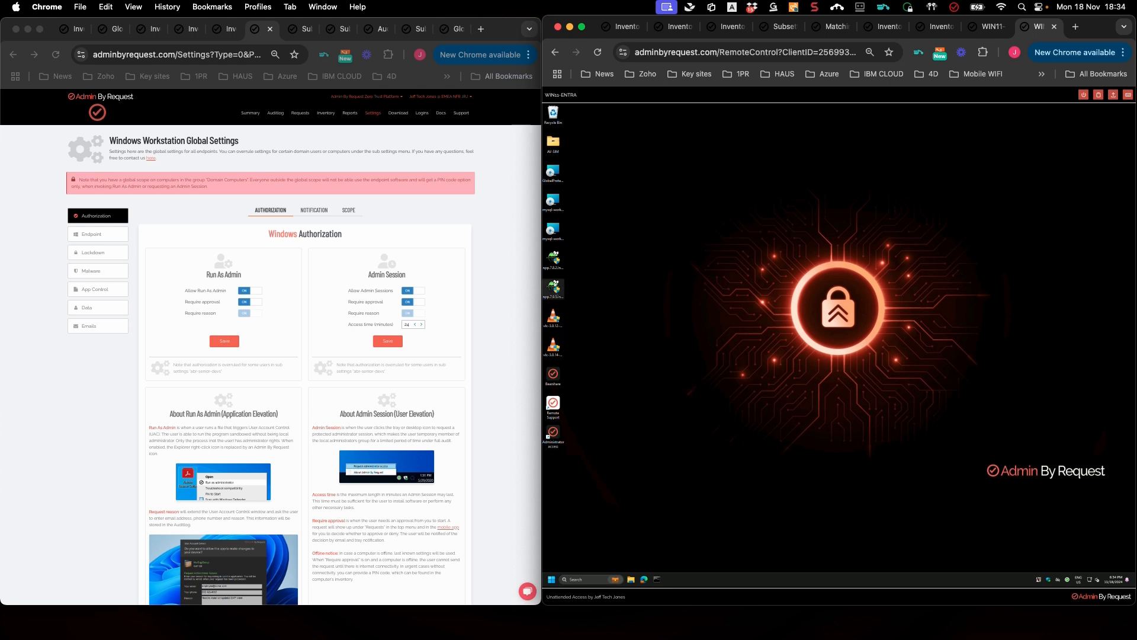
{"action": "double_click", "coordinate": [553, 289]}
{"action": "left_click", "coordinate": [805, 372]}
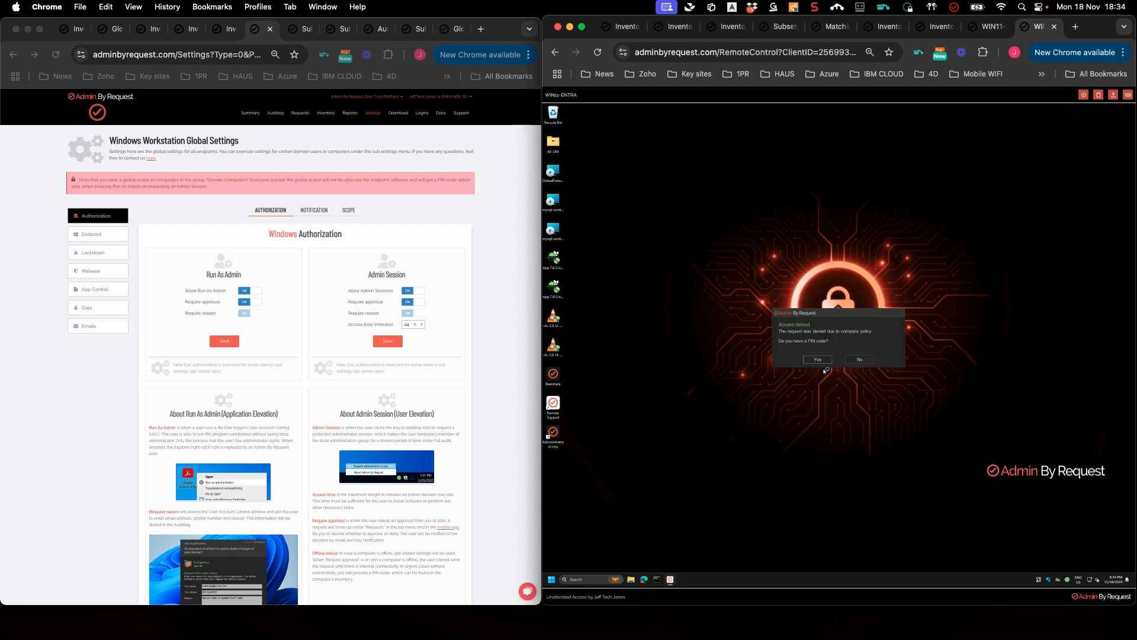
{"action": "left_click", "coordinate": [860, 359]}
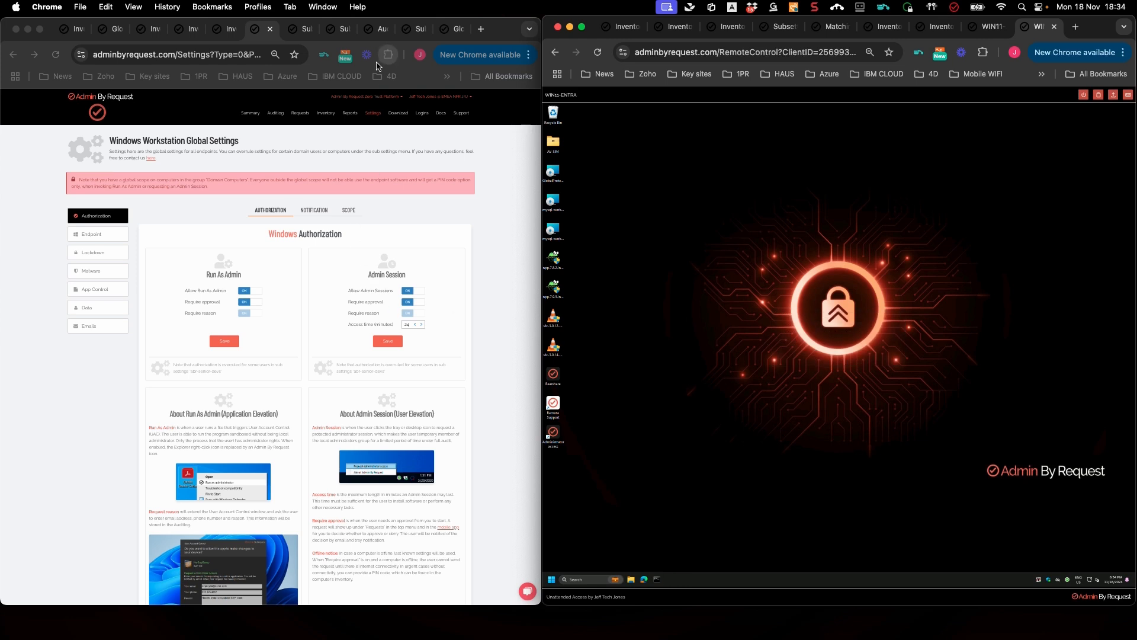
- Show the Global Access Scope for Windows authorization, and copy the group name All Entra Devices from WIN11-ENTRA's inventory groups
{"action": "left_click", "coordinate": [349, 212]}
{"action": "left_click", "coordinate": [349, 212]}
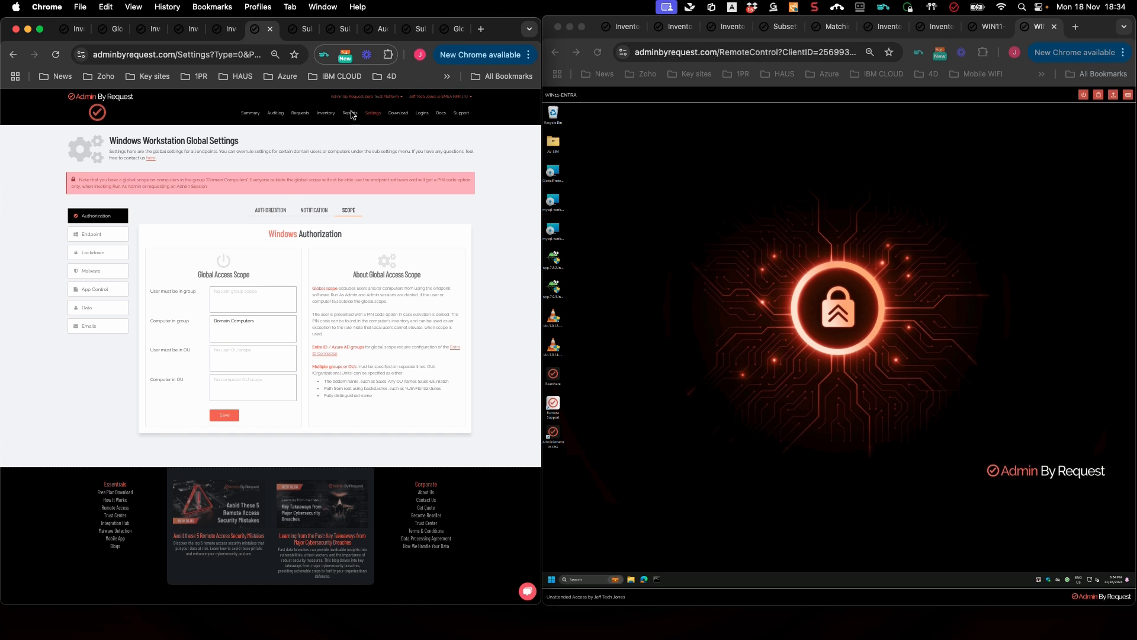
{"action": "left_click", "coordinate": [220, 30]}
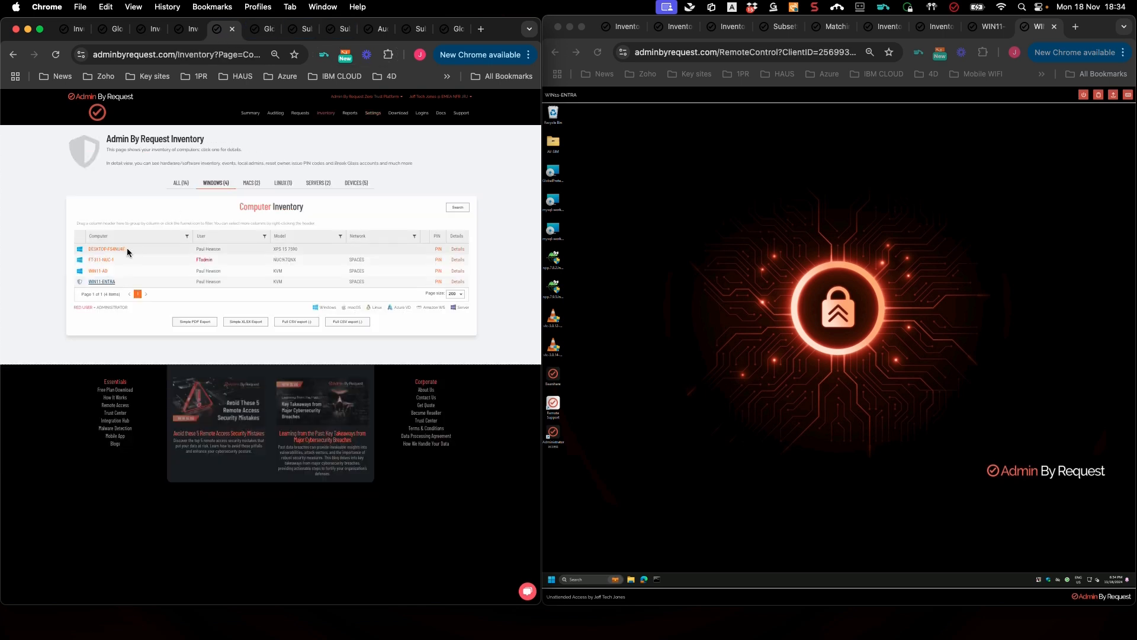
{"action": "left_click", "coordinate": [105, 282]}
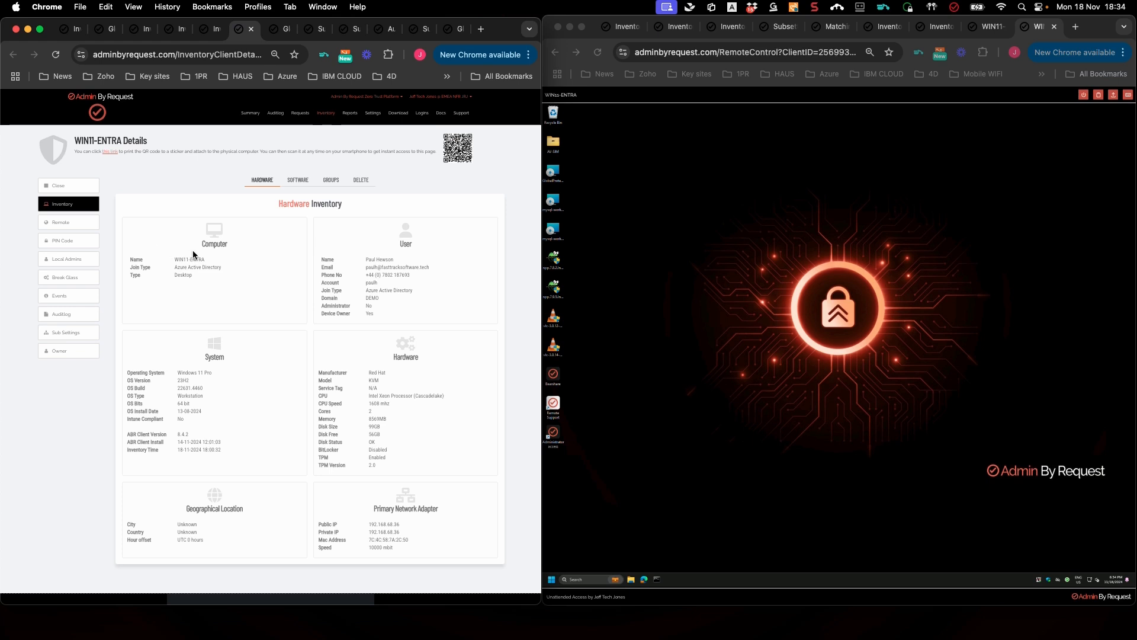
{"action": "left_click", "coordinate": [329, 183]}
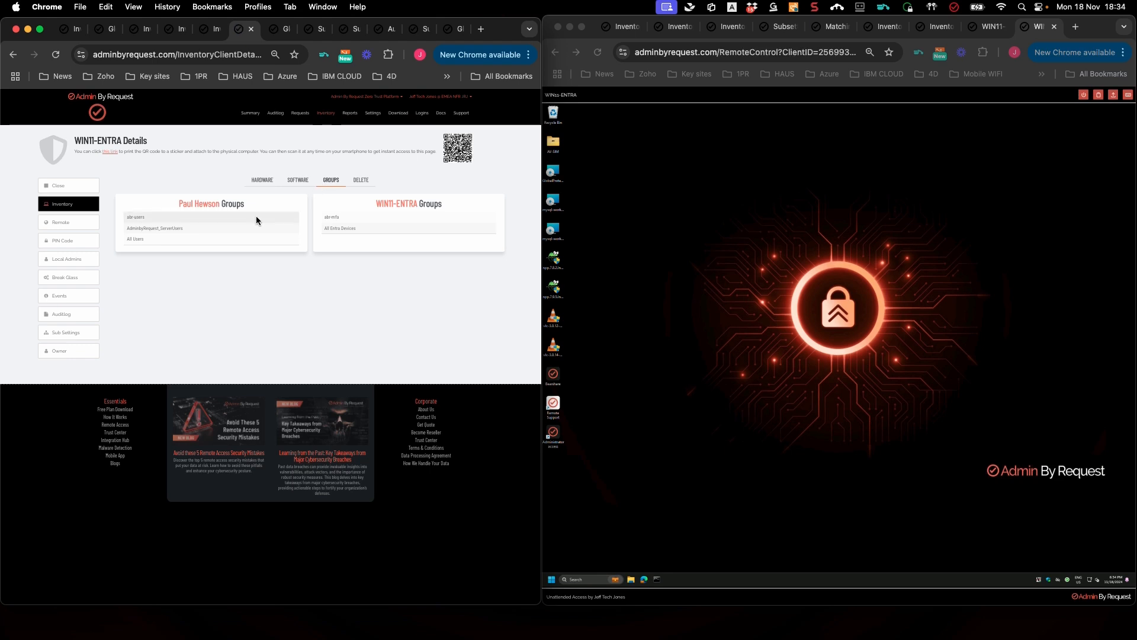
{"action": "right_click", "coordinate": [329, 228]}
{"action": "left_click", "coordinate": [346, 254]}
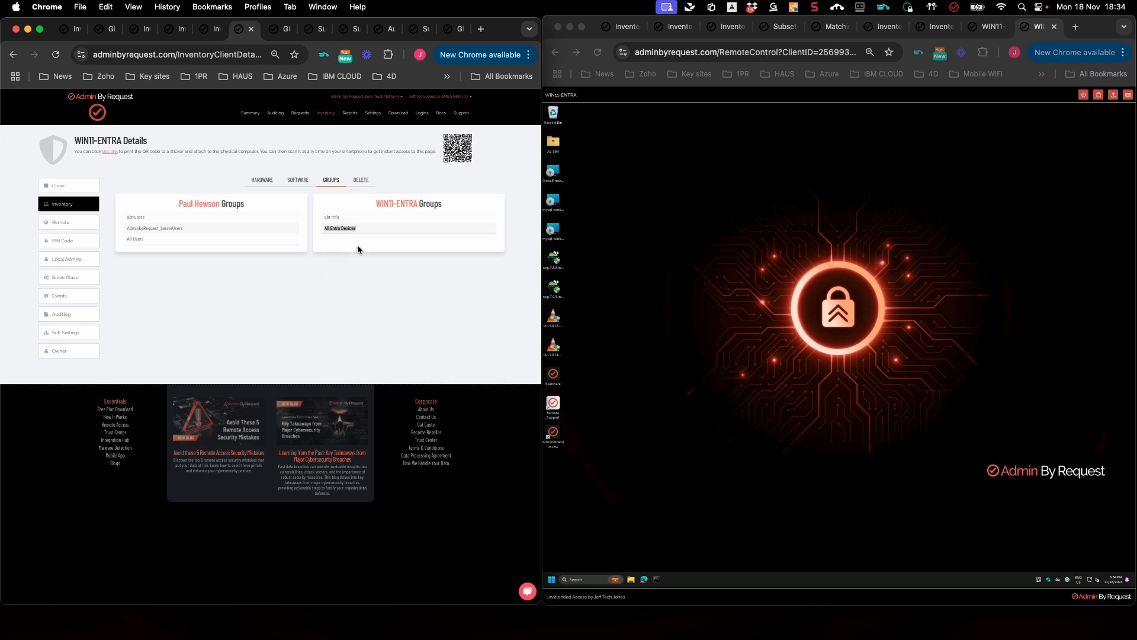
- Add All Entra Devices to the computer groups of the Windows Global Access Scope, save it, and reopen the authorization settings
{"action": "left_click", "coordinate": [282, 28]}
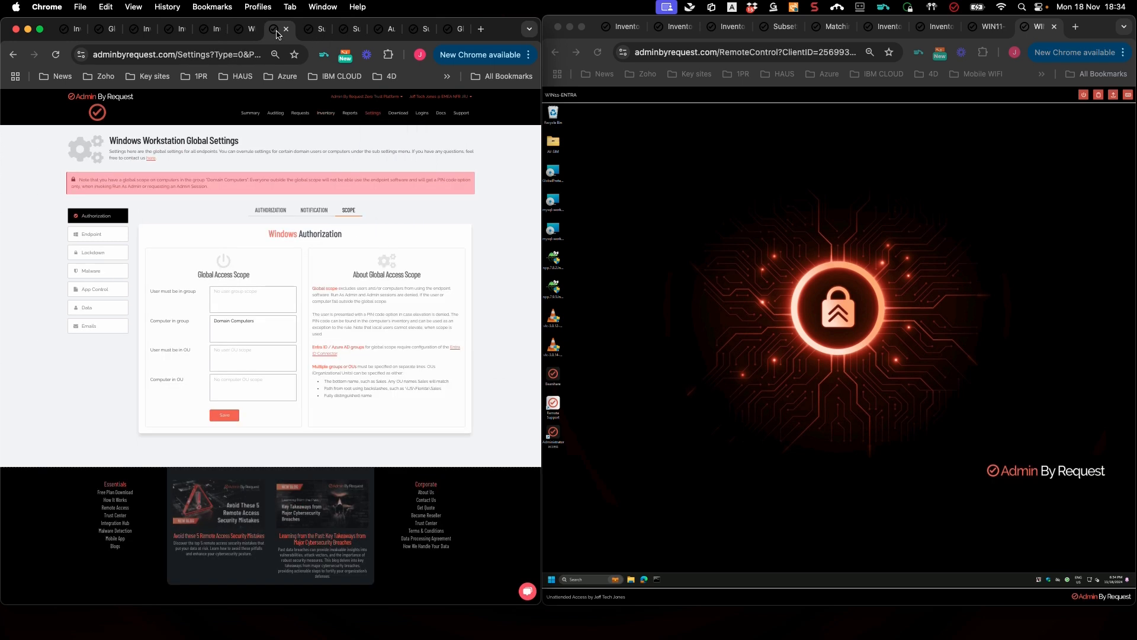
{"action": "left_click", "coordinate": [260, 321]}
{"action": "key", "text": "Return"}
{"action": "key", "text": "super+v"}
{"action": "left_click", "coordinate": [224, 416]}
{"action": "left_click", "coordinate": [91, 220]}
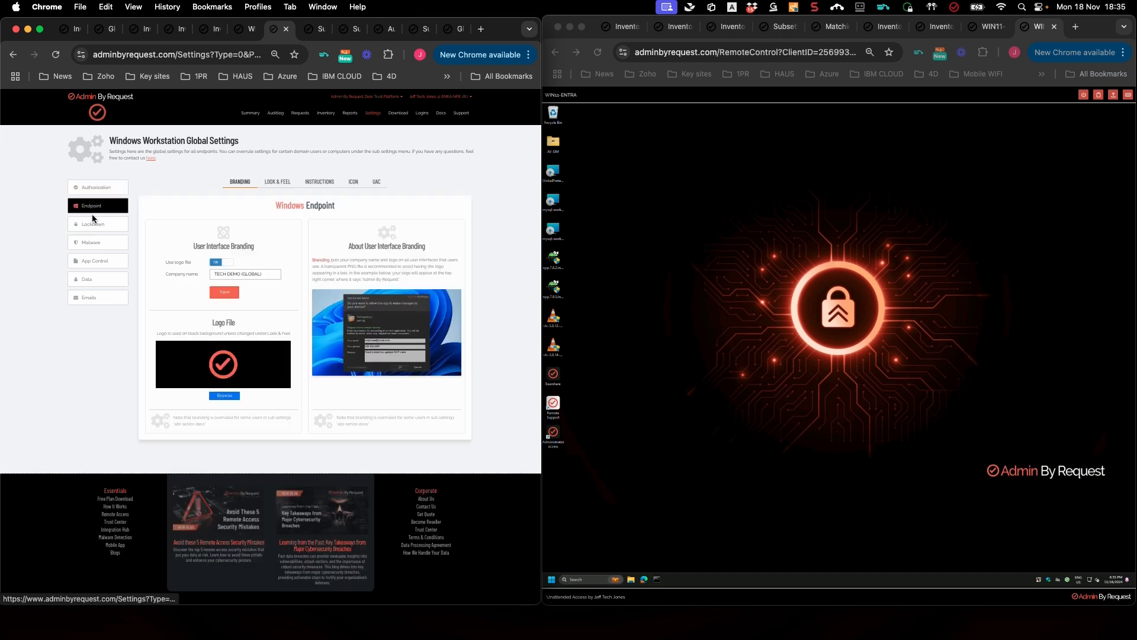
{"action": "left_click", "coordinate": [96, 194]}
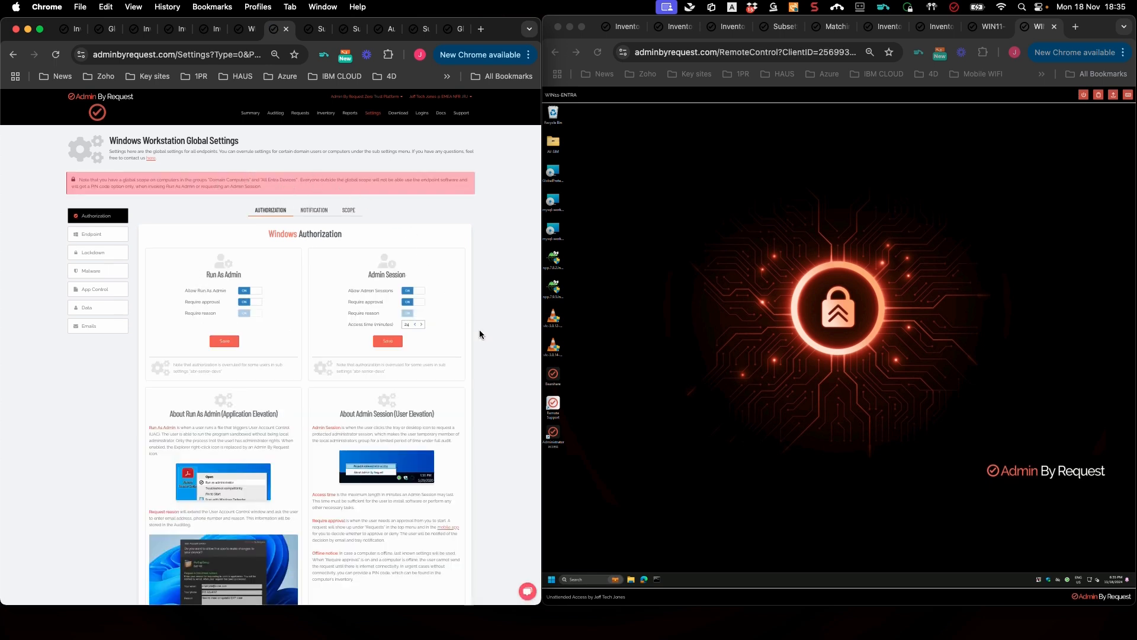
- Open the Admin By Request window from the system tray on WIN11-ENTRA and dismiss it
{"action": "right_click", "coordinate": [1068, 580]}
{"action": "left_click", "coordinate": [1029, 562]}
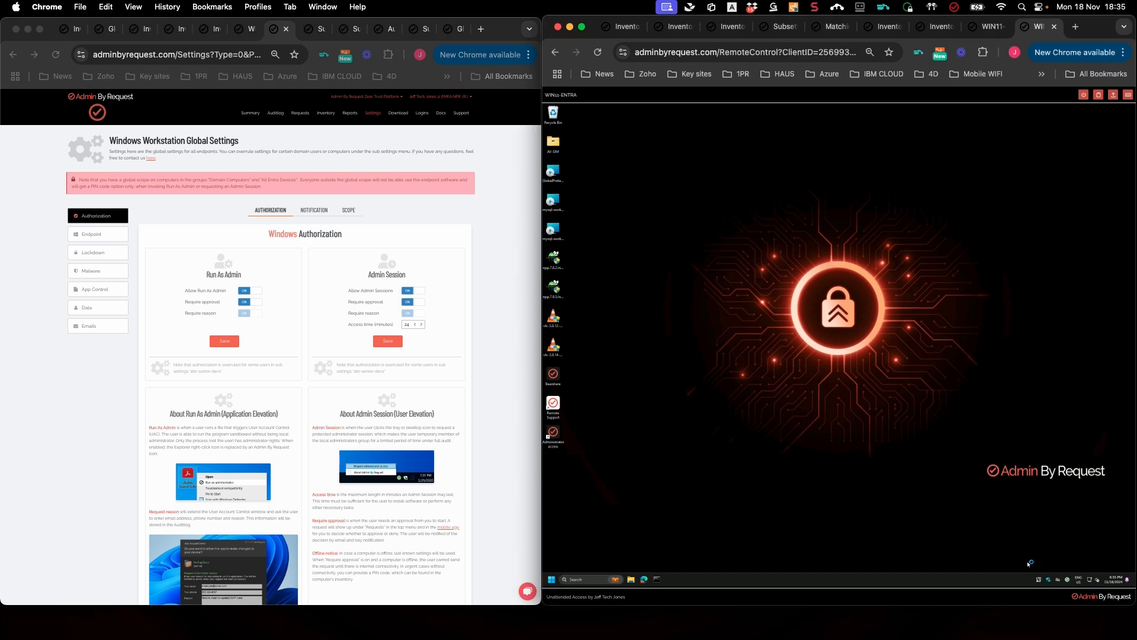
{"action": "left_click", "coordinate": [891, 386]}
- Launch a Notepad++ installer on WIN11-ENTRA to test elevation under the updated scope, and dismiss the resulting dialogs
{"action": "left_click", "coordinate": [558, 260]}
{"action": "double_click", "coordinate": [556, 264]}
{"action": "left_click", "coordinate": [806, 374]}
{"action": "left_click", "coordinate": [867, 354]}
- Copy the user group name abr-users from WIN11-AD's inventory groups
{"action": "left_click", "coordinate": [325, 113]}
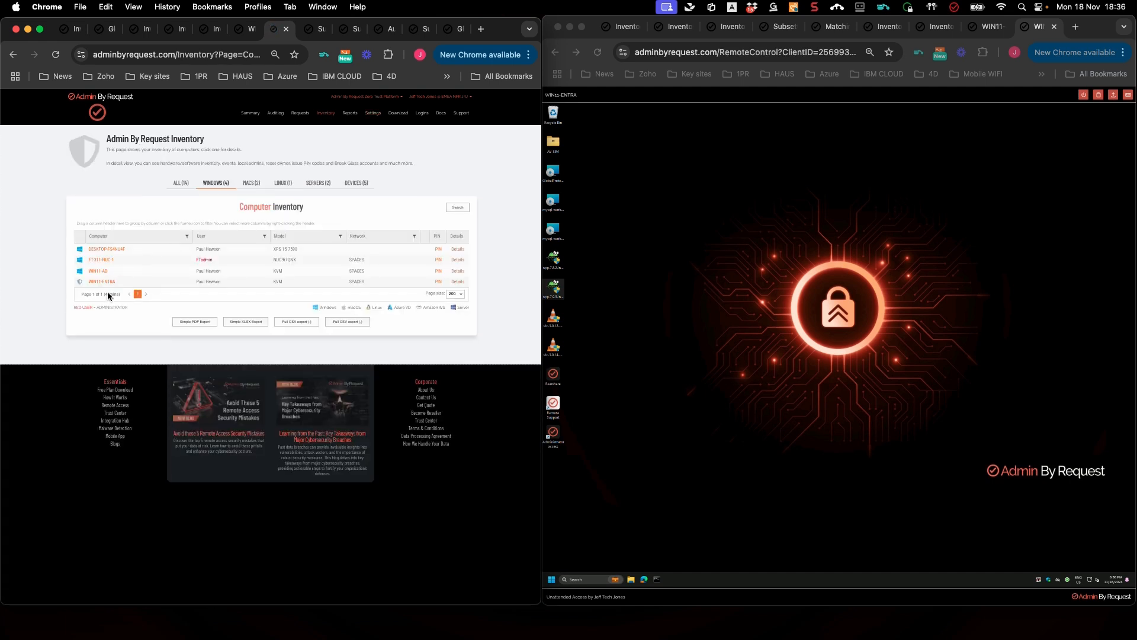
{"action": "left_click", "coordinate": [101, 273]}
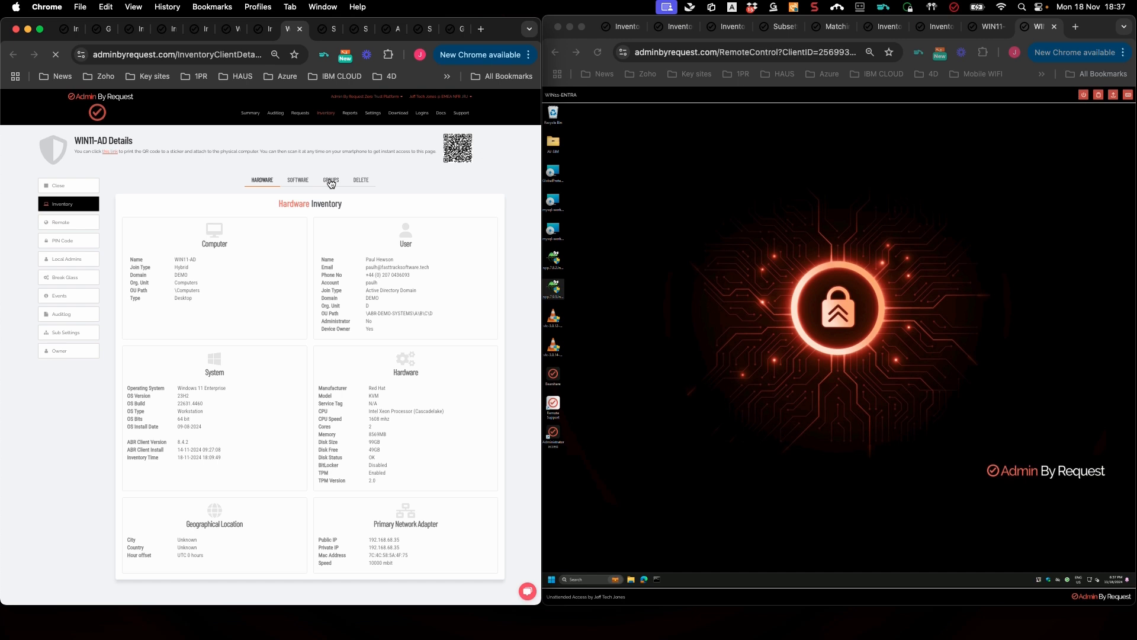
{"action": "left_click", "coordinate": [331, 181]}
{"action": "left_click_drag", "start_coordinate": [151, 217], "coordinate": [125, 220]}
{"action": "right_click", "coordinate": [134, 219]}
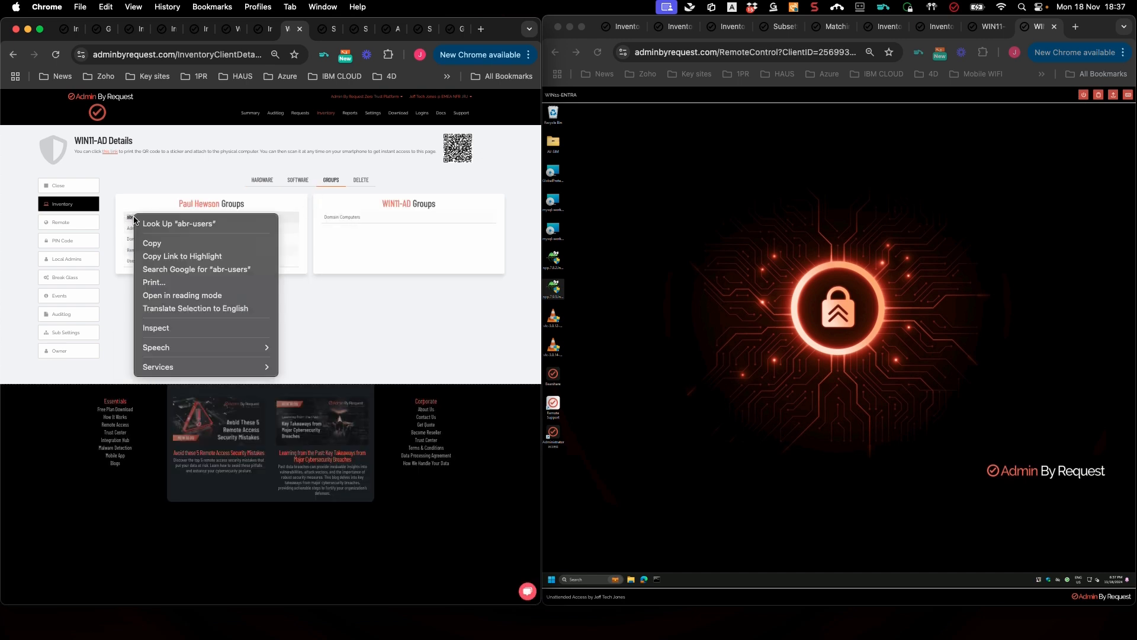
{"action": "left_click", "coordinate": [155, 243]}
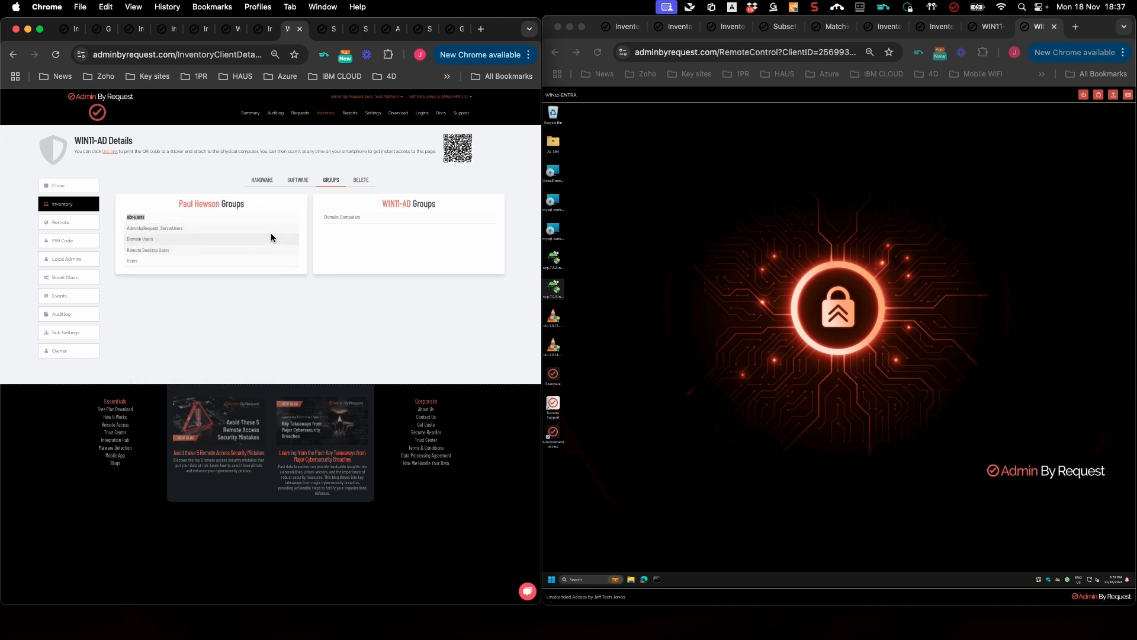
- Create a new Windows workstation sub setting named abr-users
{"action": "mouse_move", "coordinate": [371, 113]}
{"action": "mouse_move", "coordinate": [394, 171]}
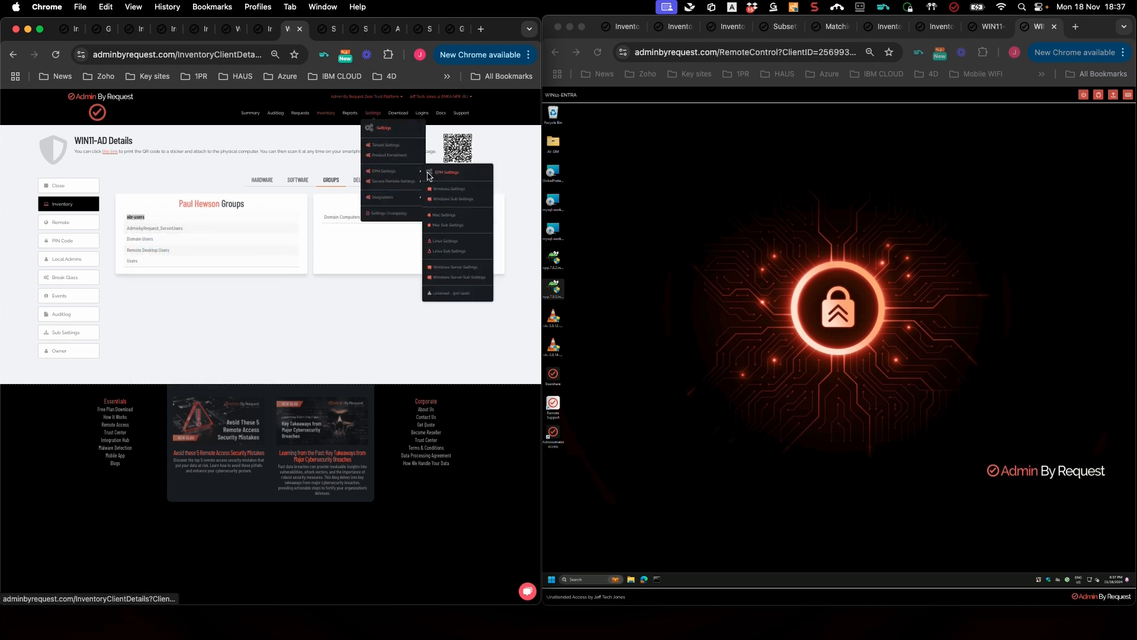
{"action": "left_click", "coordinate": [449, 203]}
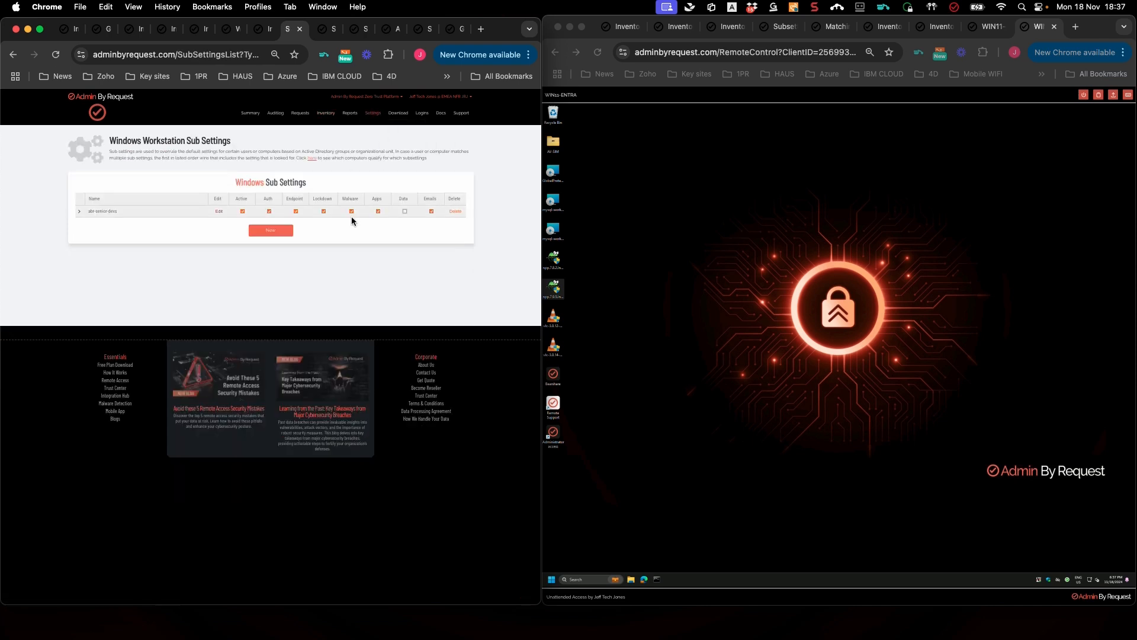
{"action": "left_click", "coordinate": [266, 230]}
{"action": "left_click", "coordinate": [147, 218]}
{"action": "key", "text": "super+v"}
{"action": "left_click", "coordinate": [417, 234]}
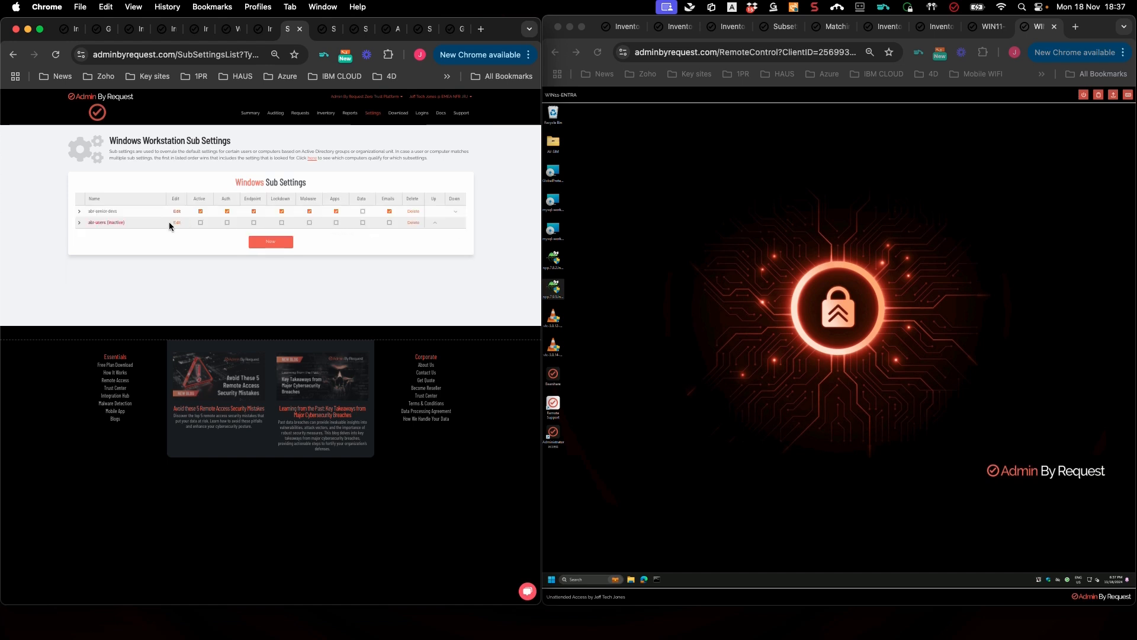
- Limit the abr-users sub setting's scope to users in the group abr-users, and save it
{"action": "left_click", "coordinate": [176, 222]}
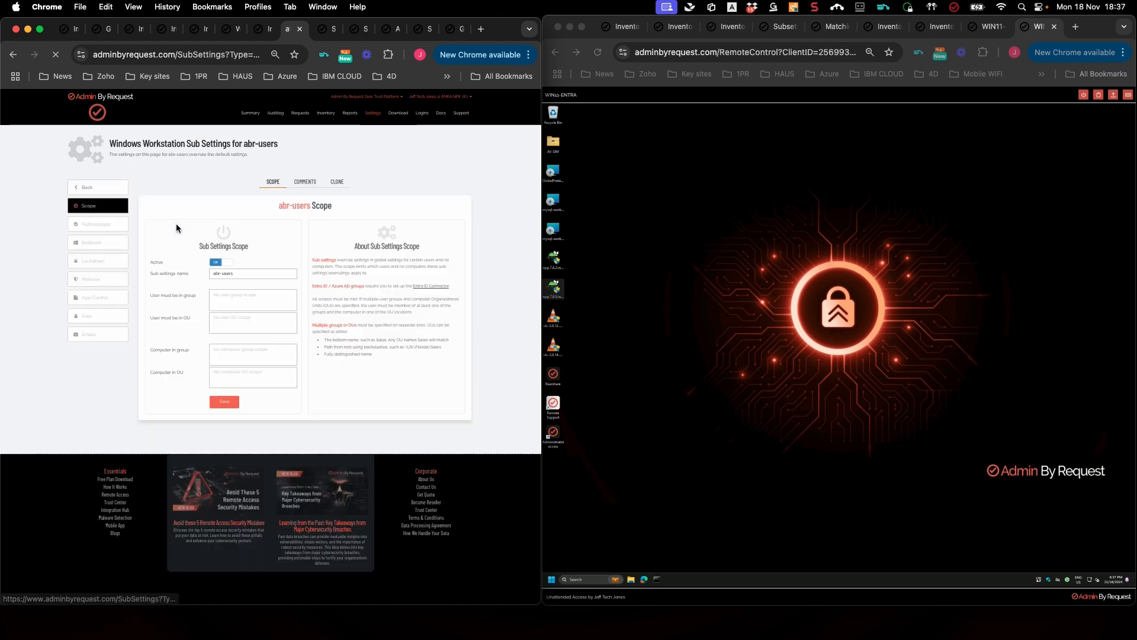
{"action": "left_click", "coordinate": [236, 293]}
{"action": "key", "text": "super+v"}
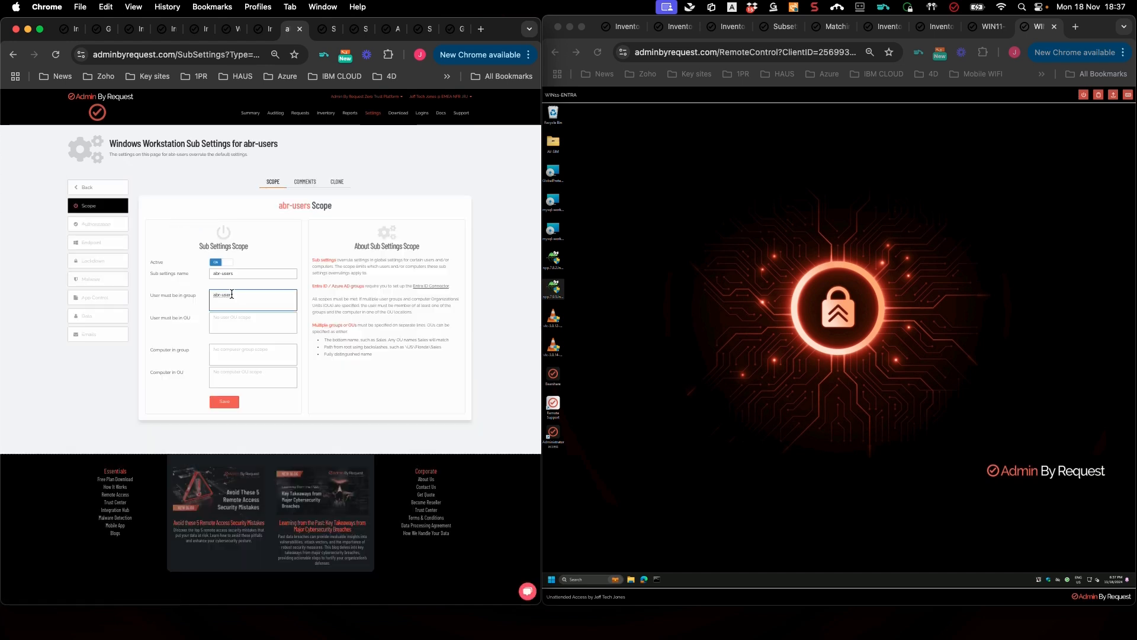
{"action": "left_click", "coordinate": [225, 401]}
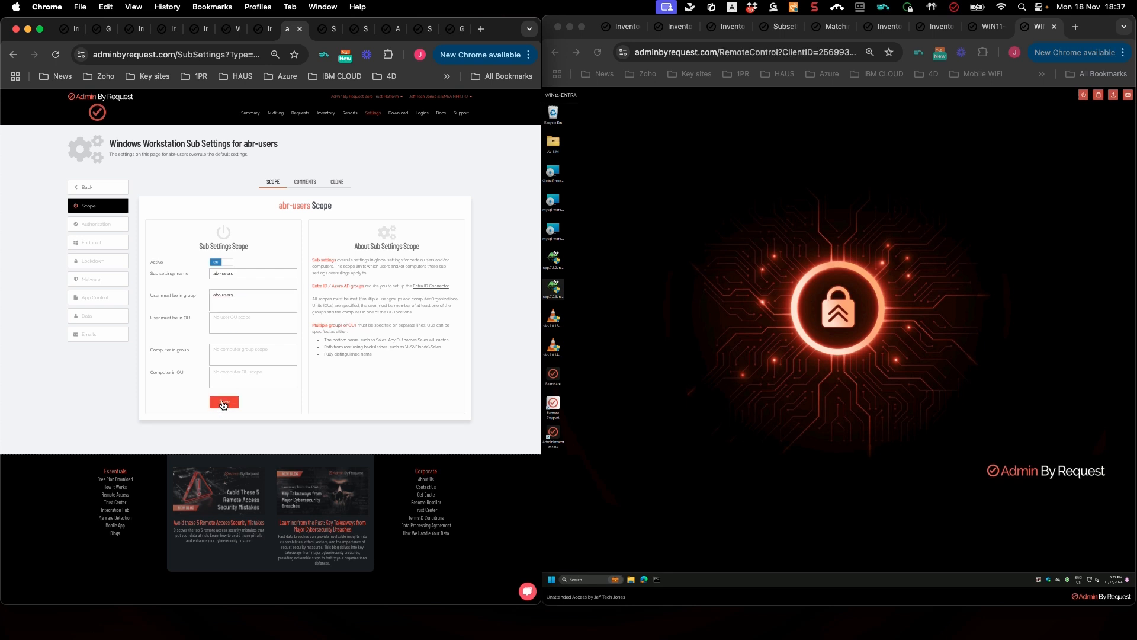
- Overrule the global Look & Feel settings for the abr-users endpoint, set the skin to Light, and save
{"action": "left_click", "coordinate": [98, 227]}
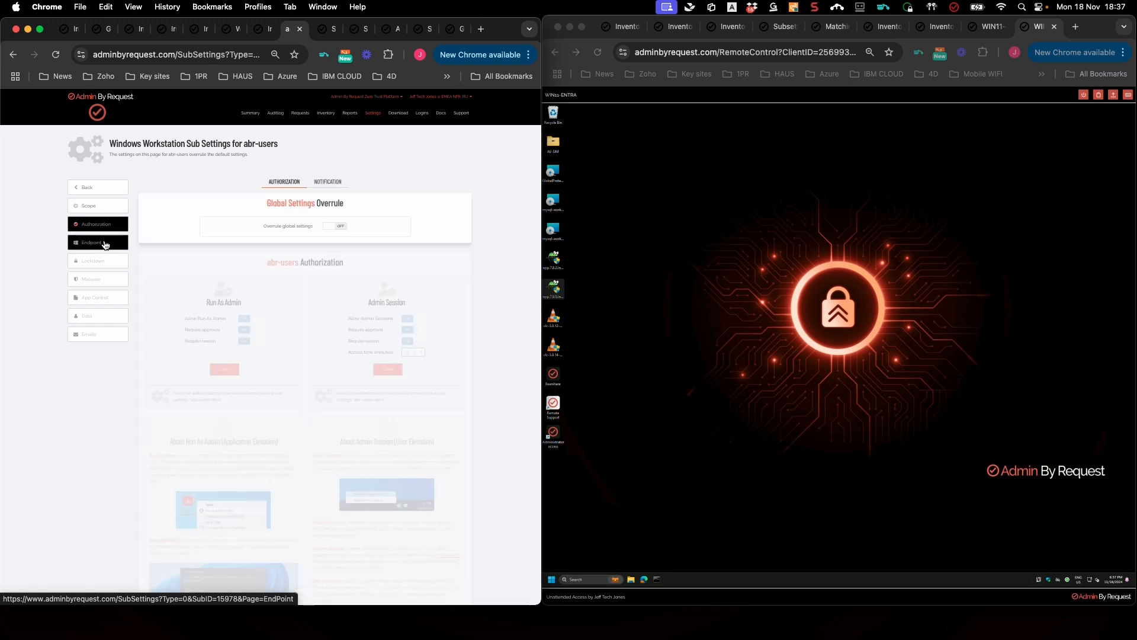
{"action": "left_click", "coordinate": [96, 246]}
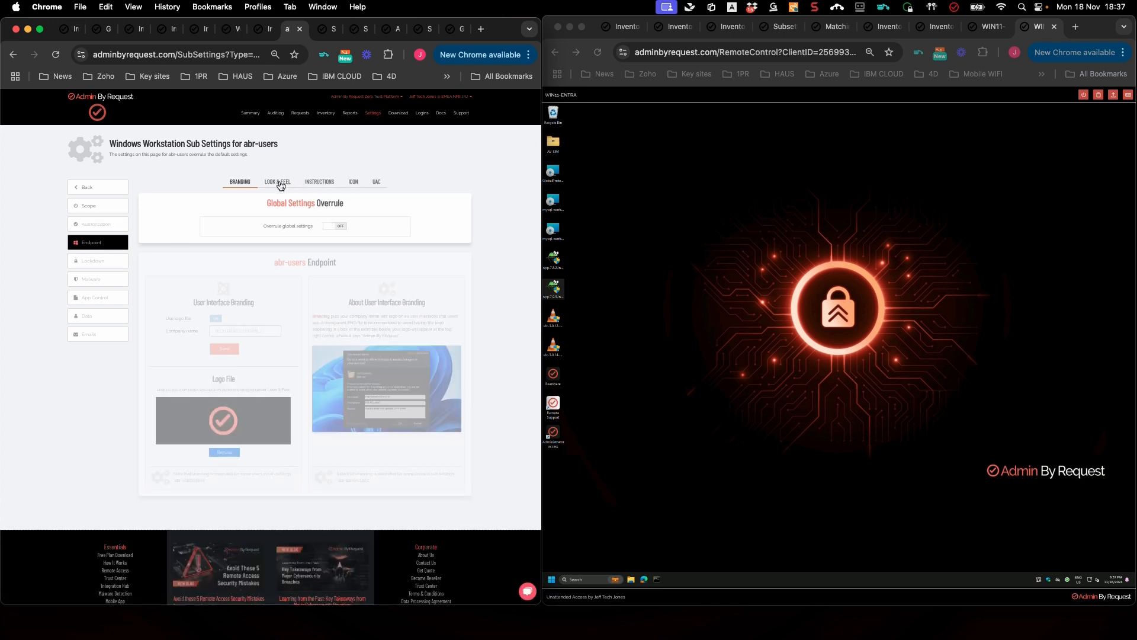
{"action": "left_click", "coordinate": [285, 186]}
{"action": "left_click", "coordinate": [332, 226]}
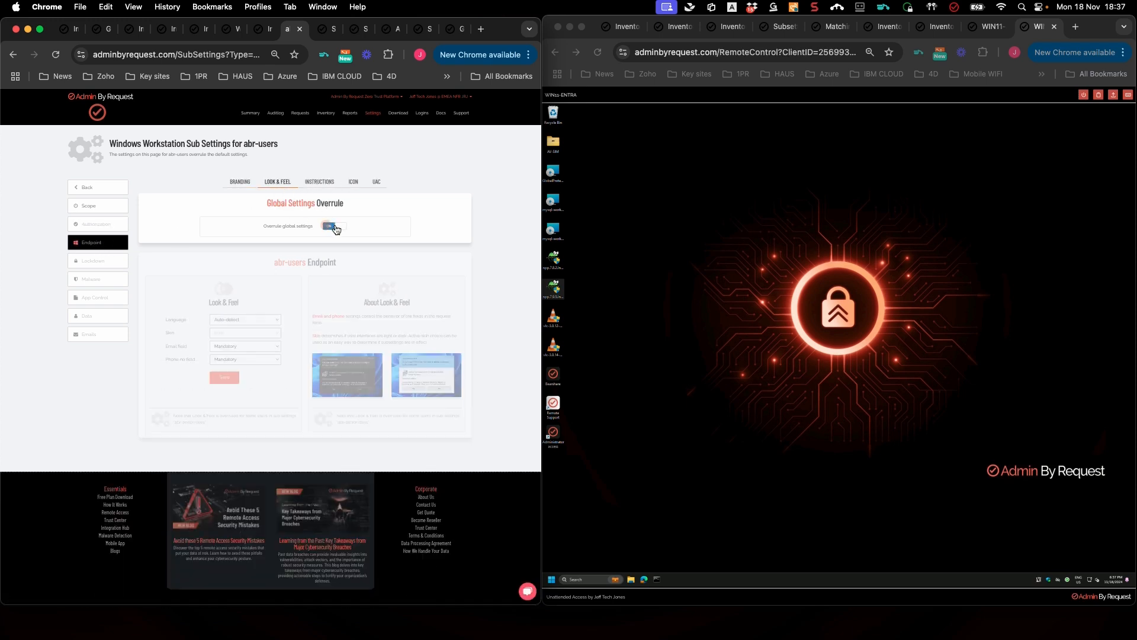
{"action": "left_click", "coordinate": [276, 320]}
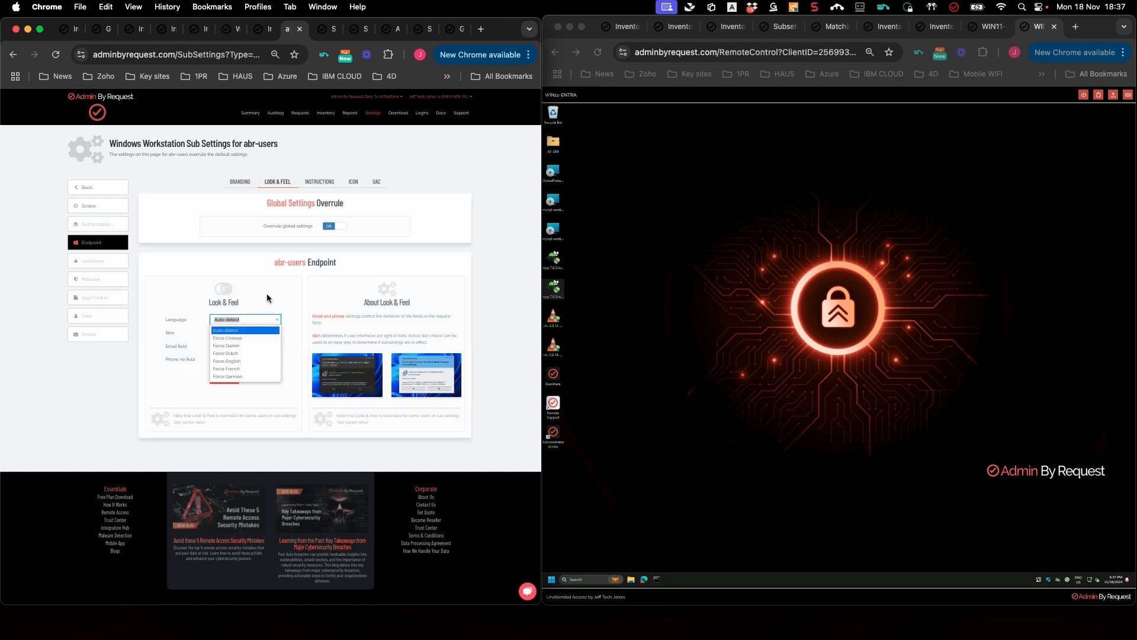
{"action": "left_click", "coordinate": [266, 296]}
{"action": "left_click", "coordinate": [249, 331]}
{"action": "left_click", "coordinate": [231, 356]}
{"action": "left_click", "coordinate": [225, 375]}
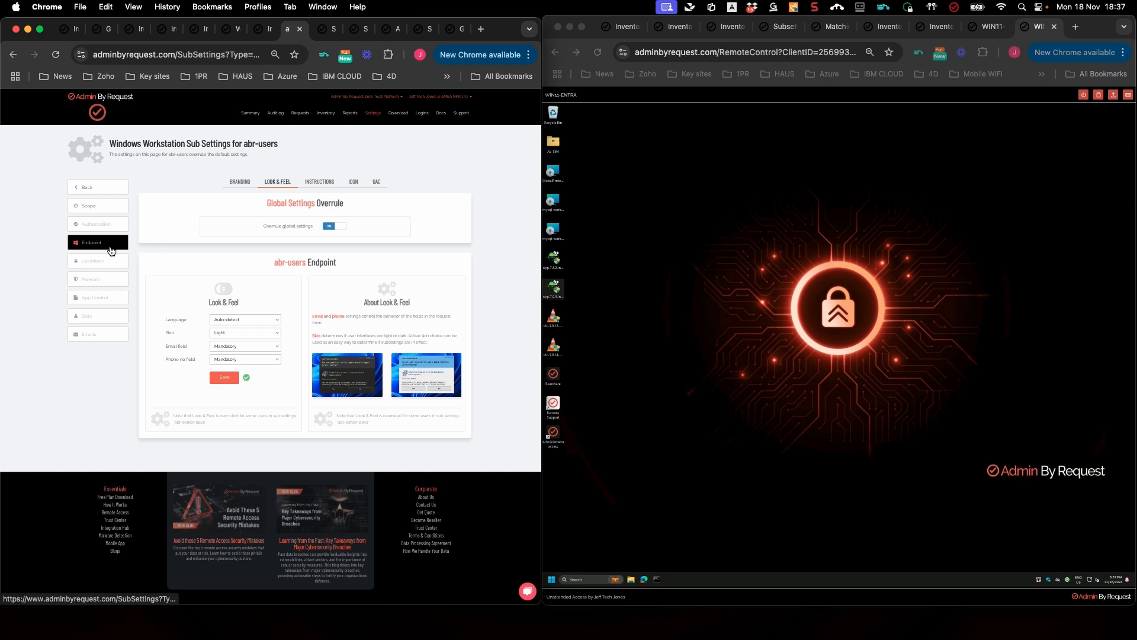
- Overrule global authorization for abr-users, turn off Run As Admin's approval and reason requirements, disallow admin sessions, and save both
{"action": "left_click", "coordinate": [93, 224]}
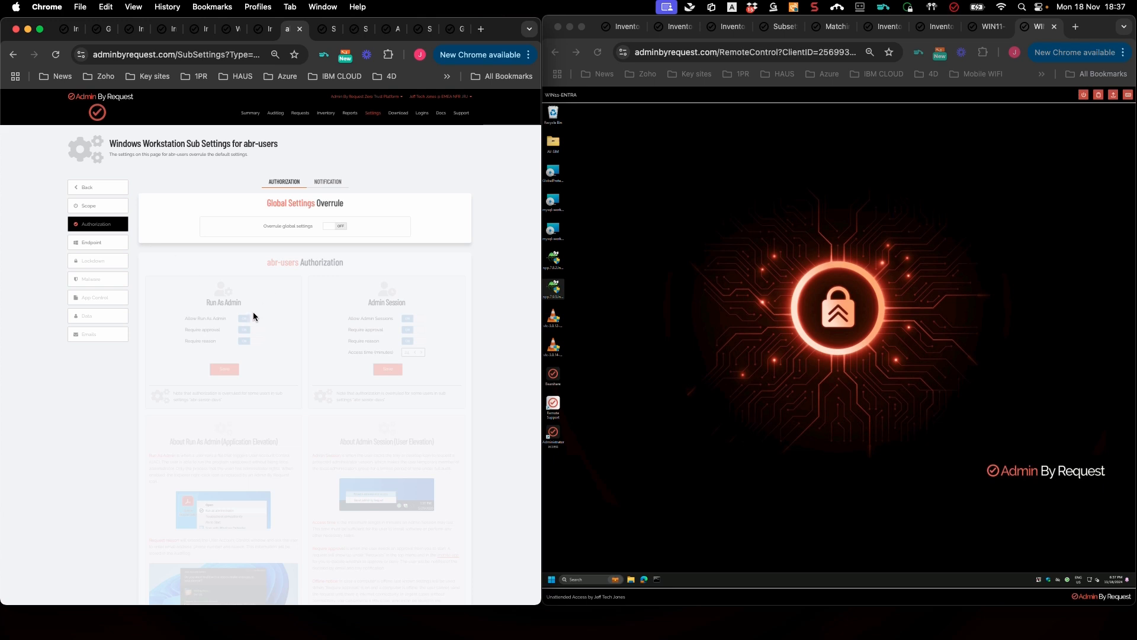
{"action": "left_click", "coordinate": [331, 228]}
{"action": "left_click", "coordinate": [249, 329]}
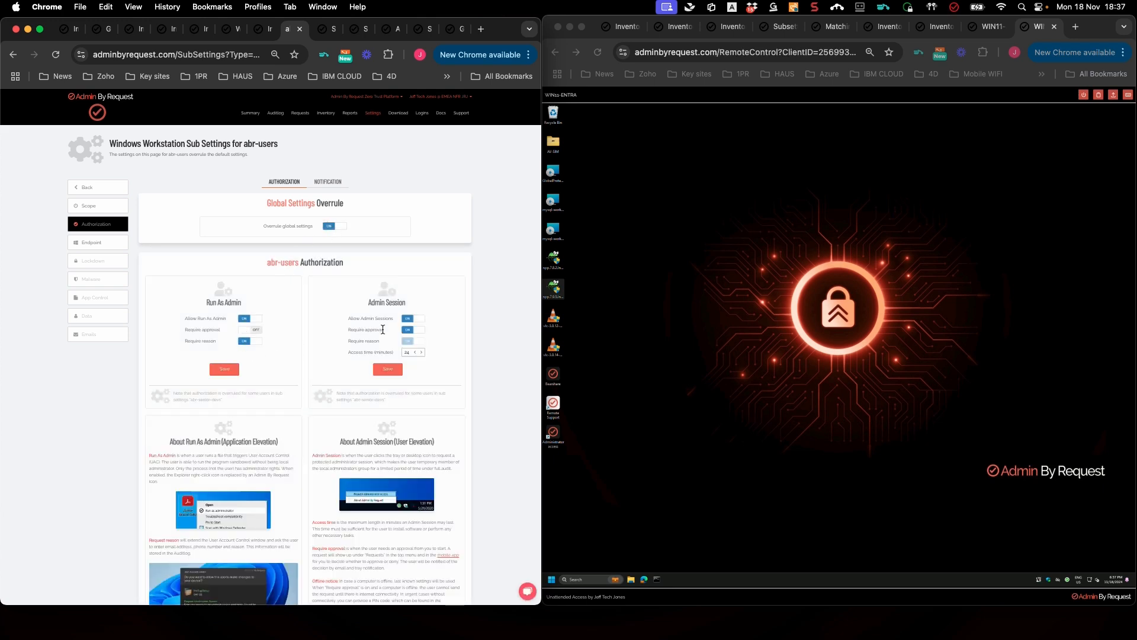
{"action": "left_click", "coordinate": [242, 320]}
{"action": "left_click", "coordinate": [246, 319]}
{"action": "left_click", "coordinate": [409, 320]}
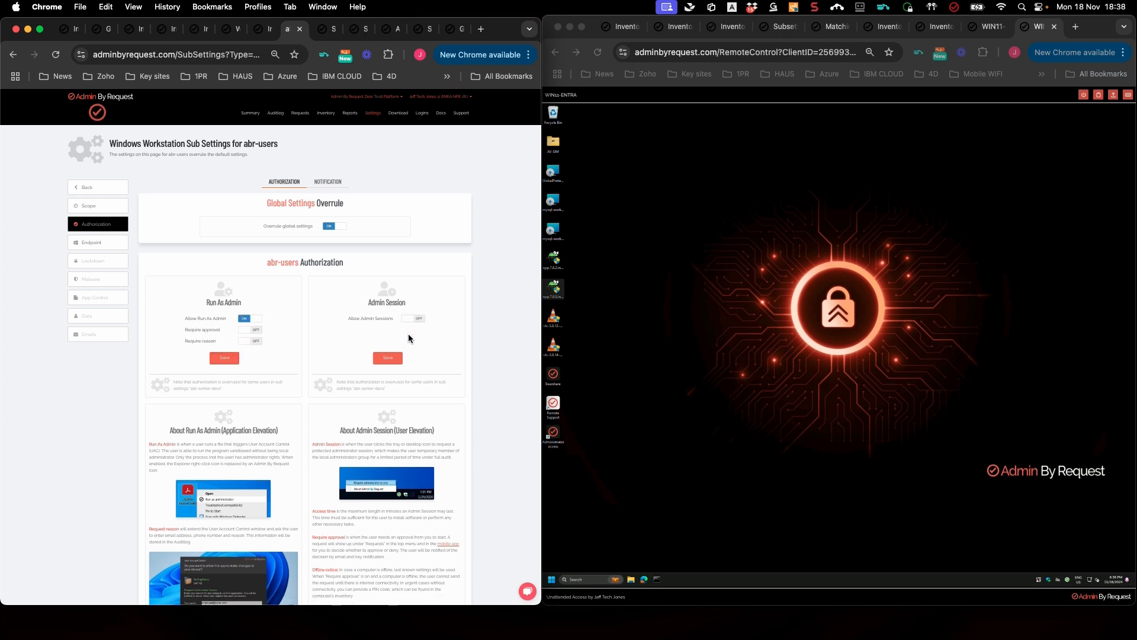
{"action": "left_click", "coordinate": [388, 358]}
{"action": "left_click", "coordinate": [224, 359]}
- Overrule the global Run As Admin lockdown for abr-users, turn off denying elevation of system files, and save
{"action": "left_click", "coordinate": [100, 263]}
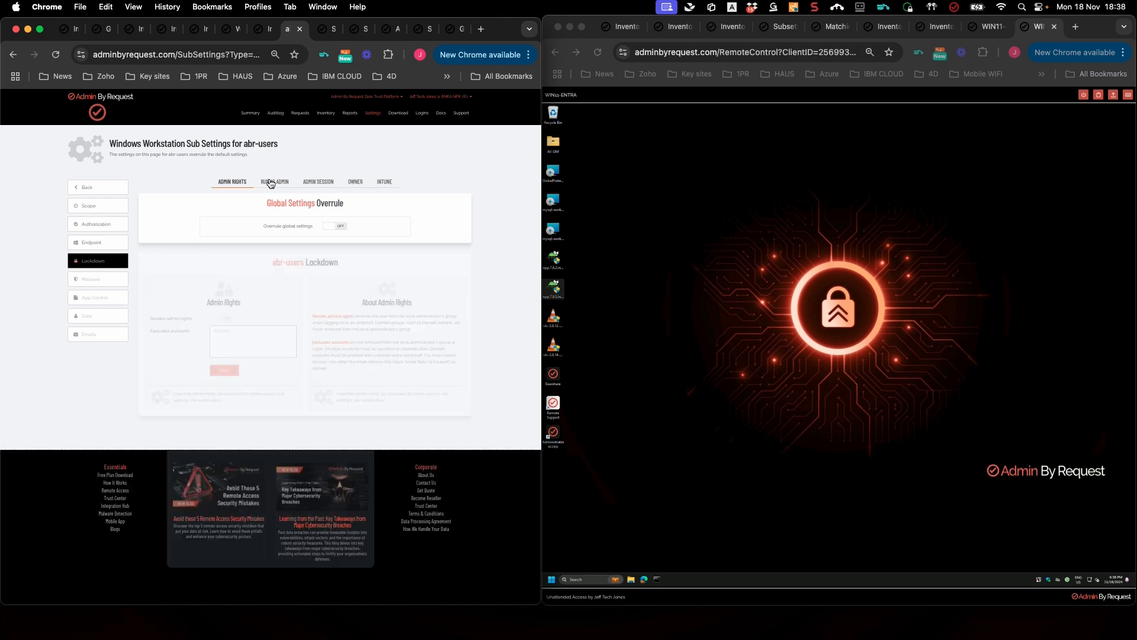
{"action": "left_click", "coordinate": [270, 183]}
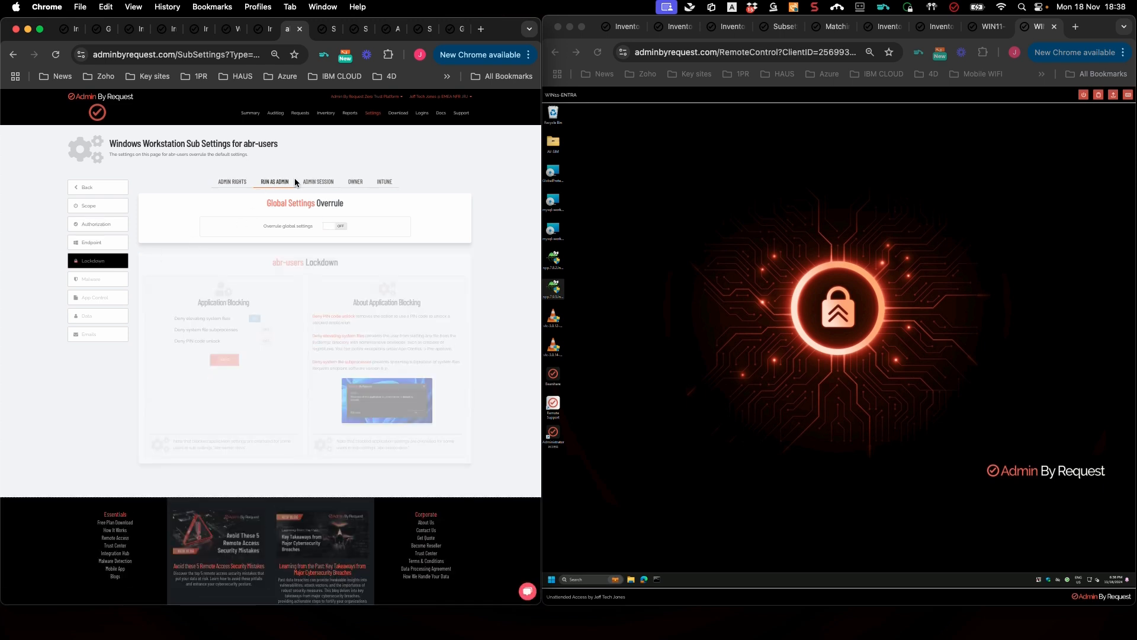
{"action": "left_click", "coordinate": [333, 228]}
{"action": "left_click", "coordinate": [252, 320]}
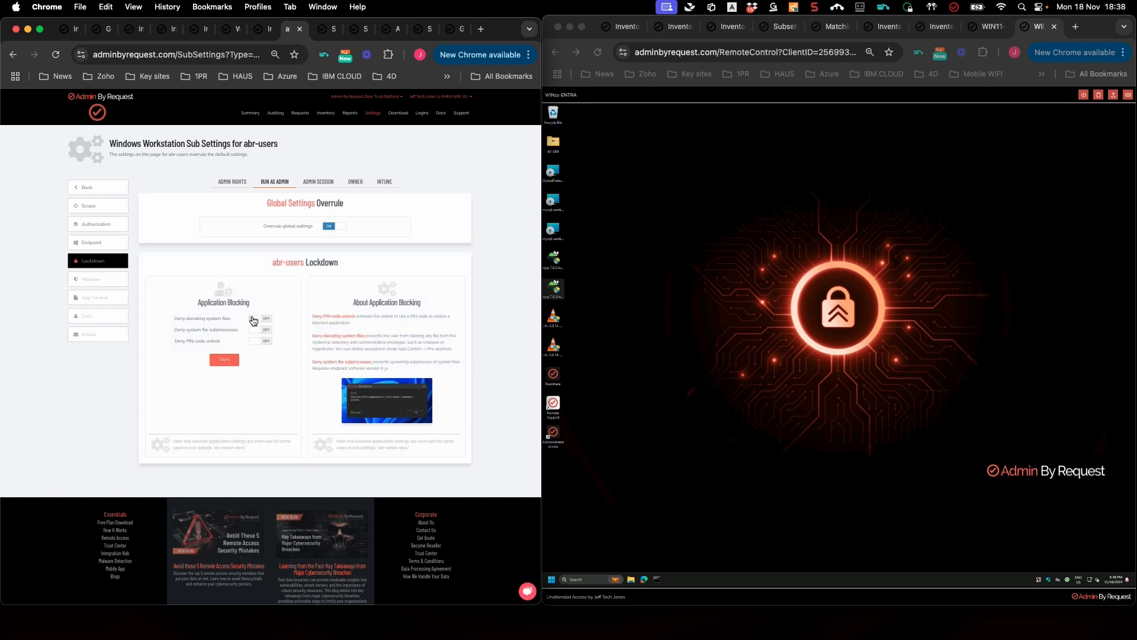
{"action": "left_click", "coordinate": [254, 332]}
{"action": "left_click", "coordinate": [225, 362]}
- Enable overruling of global settings for abr-users' endpoint Branding, Instructions, Icon and UAC, and review the endpoint pages
{"action": "left_click", "coordinate": [87, 208]}
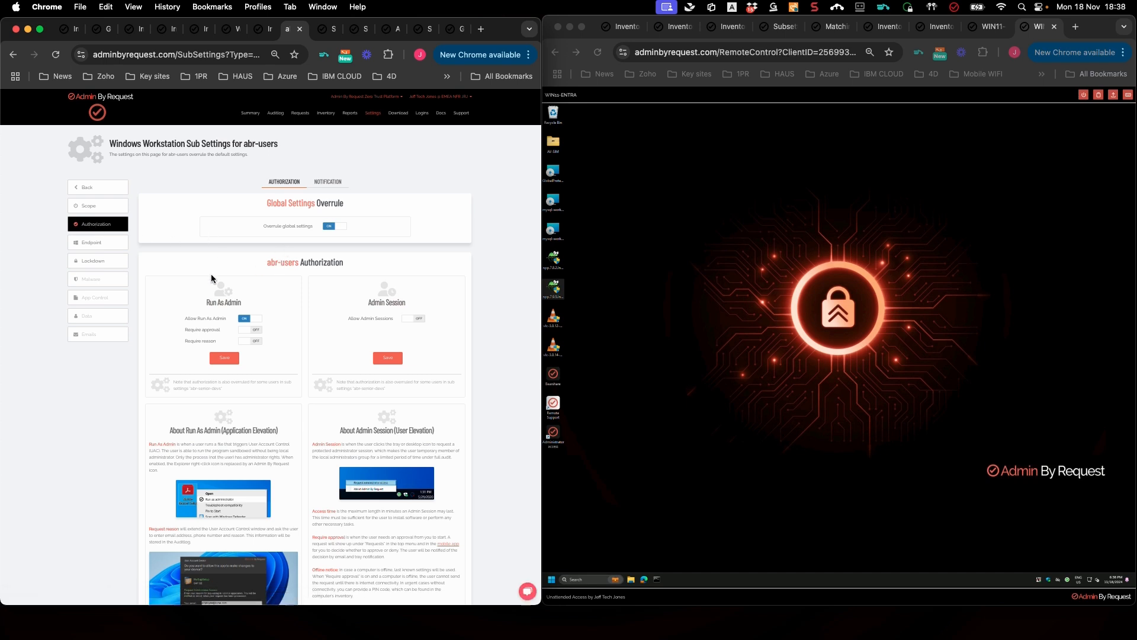
{"action": "left_click", "coordinate": [89, 242]}
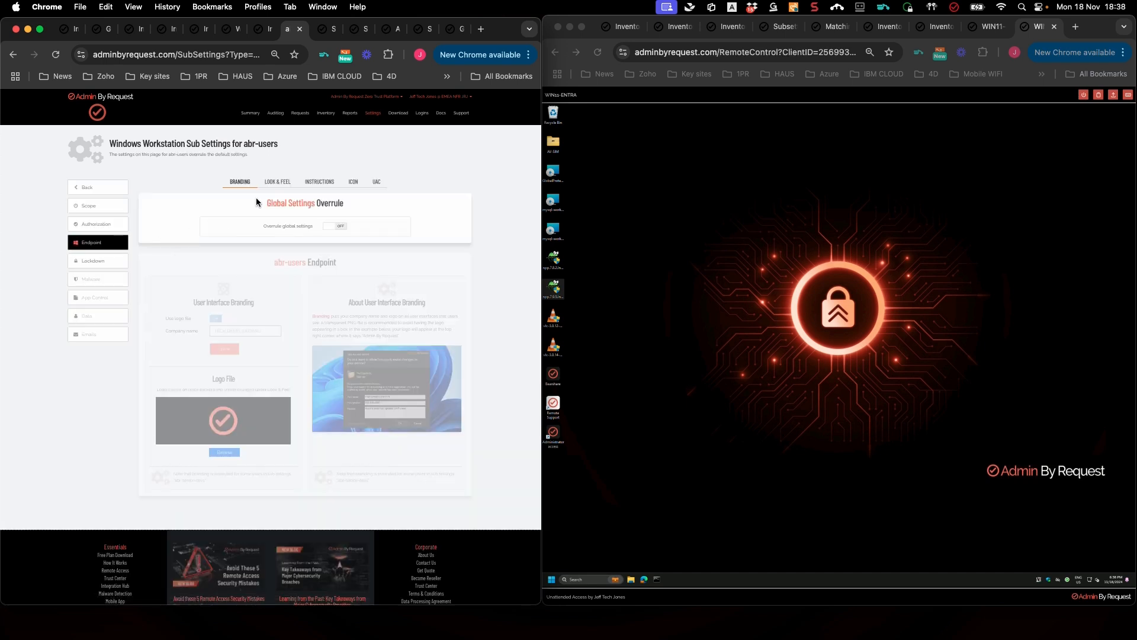
{"action": "left_click", "coordinate": [323, 227]}
{"action": "left_click", "coordinate": [281, 184]}
{"action": "left_click", "coordinate": [317, 183]}
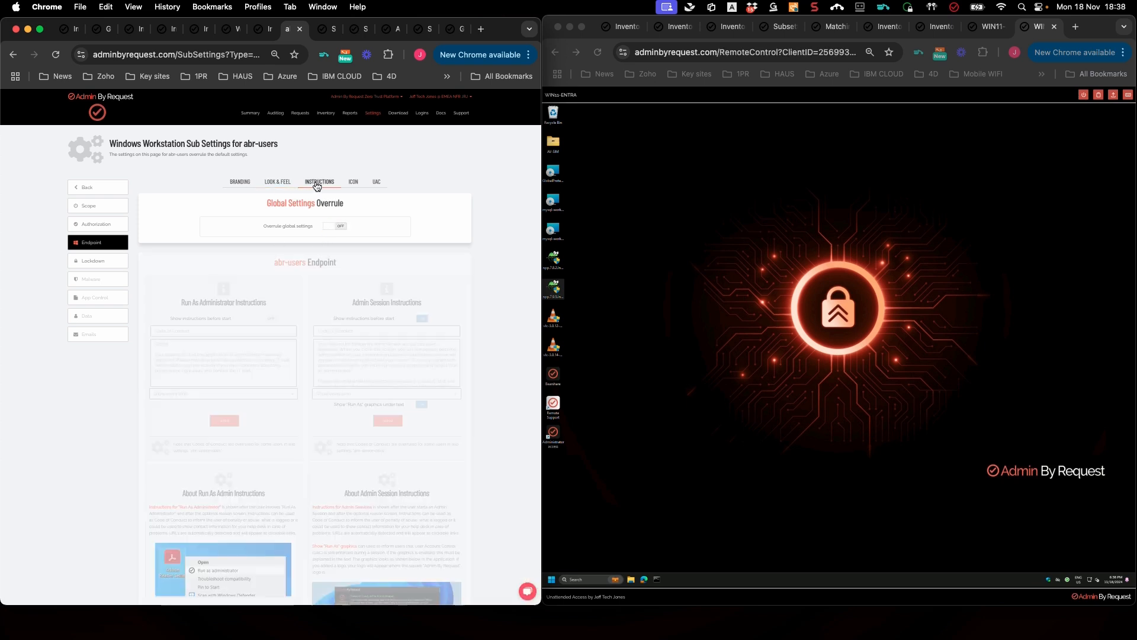
{"action": "left_click", "coordinate": [330, 229]}
{"action": "left_click", "coordinate": [354, 184]}
{"action": "left_click", "coordinate": [338, 229]}
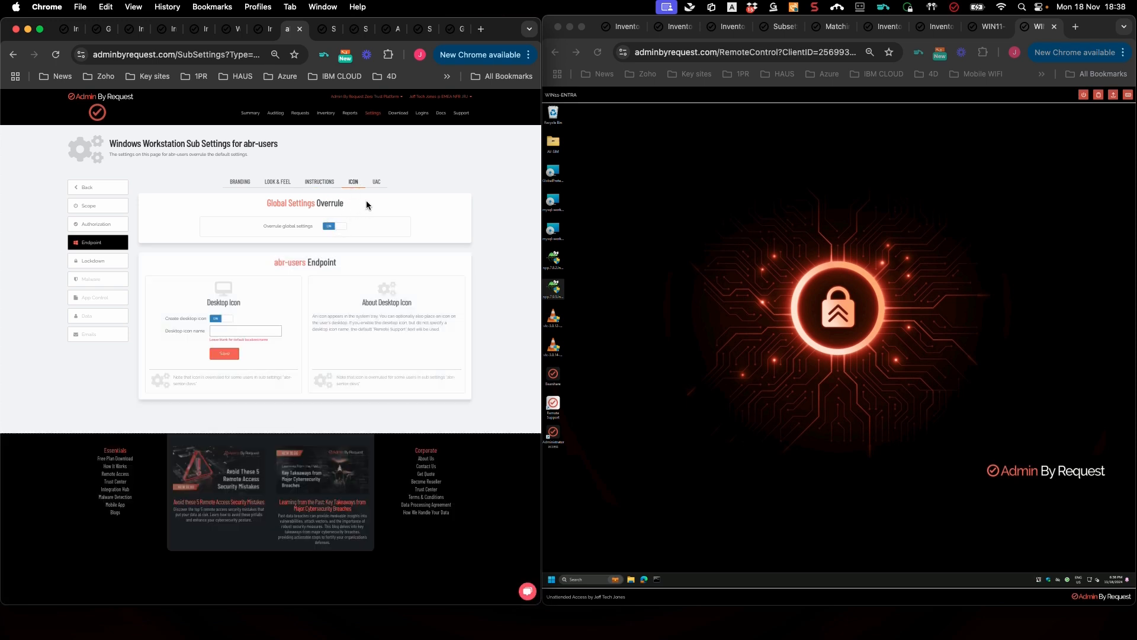
{"action": "left_click", "coordinate": [376, 183]}
{"action": "left_click", "coordinate": [331, 227]}
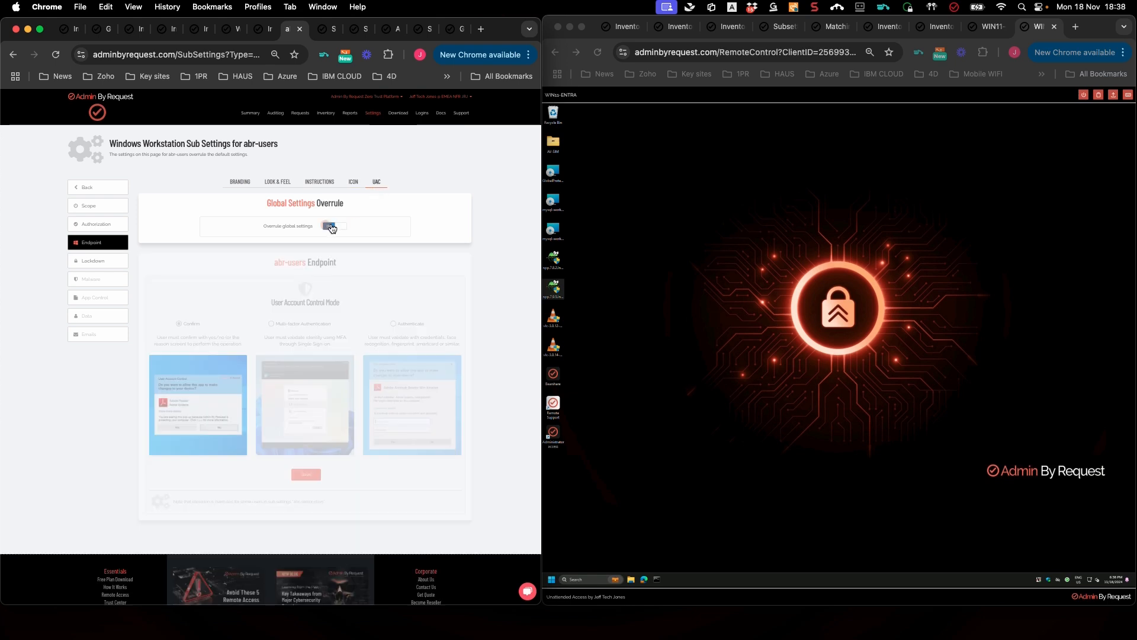
{"action": "left_click", "coordinate": [353, 182]}
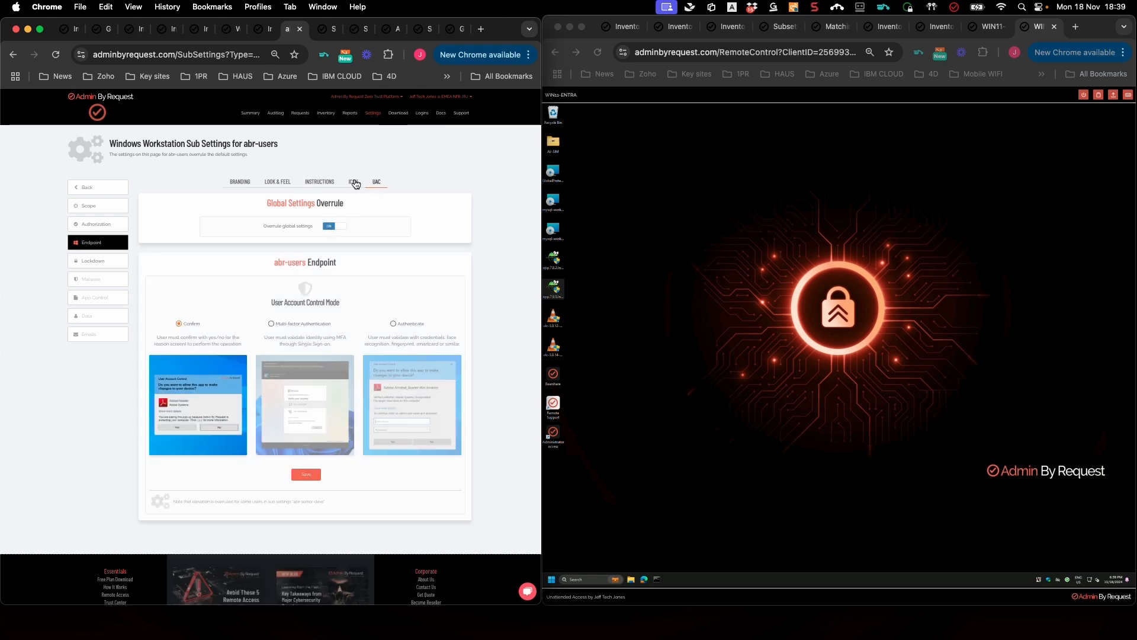
{"action": "left_click", "coordinate": [322, 184]}
{"action": "left_click", "coordinate": [283, 184]}
{"action": "left_click", "coordinate": [249, 183]}
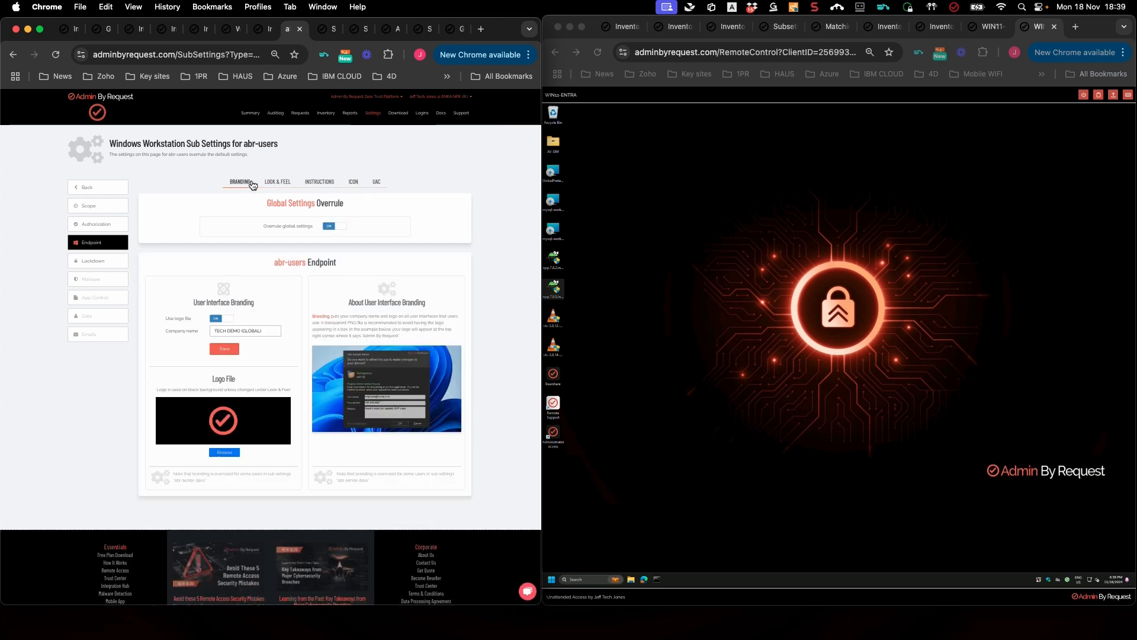
- Enable overruling of global settings for abr-users' Admin Rights, Admin Session, Owner and Intune lockdown, and review the lockdown pages
{"action": "left_click", "coordinate": [97, 261]}
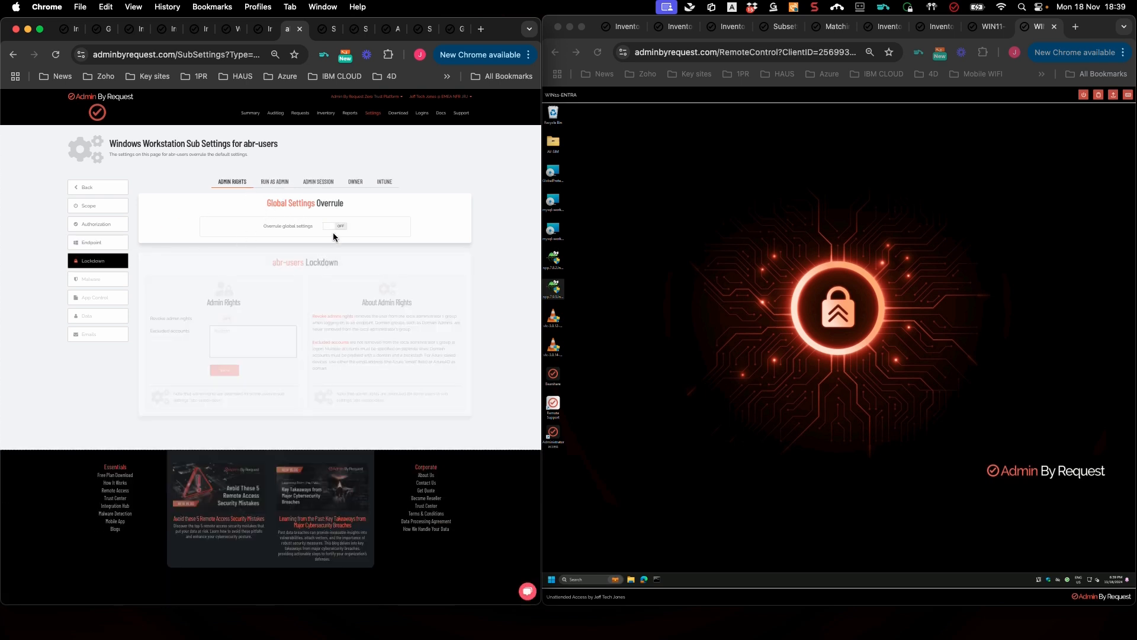
{"action": "left_click", "coordinate": [329, 230]}
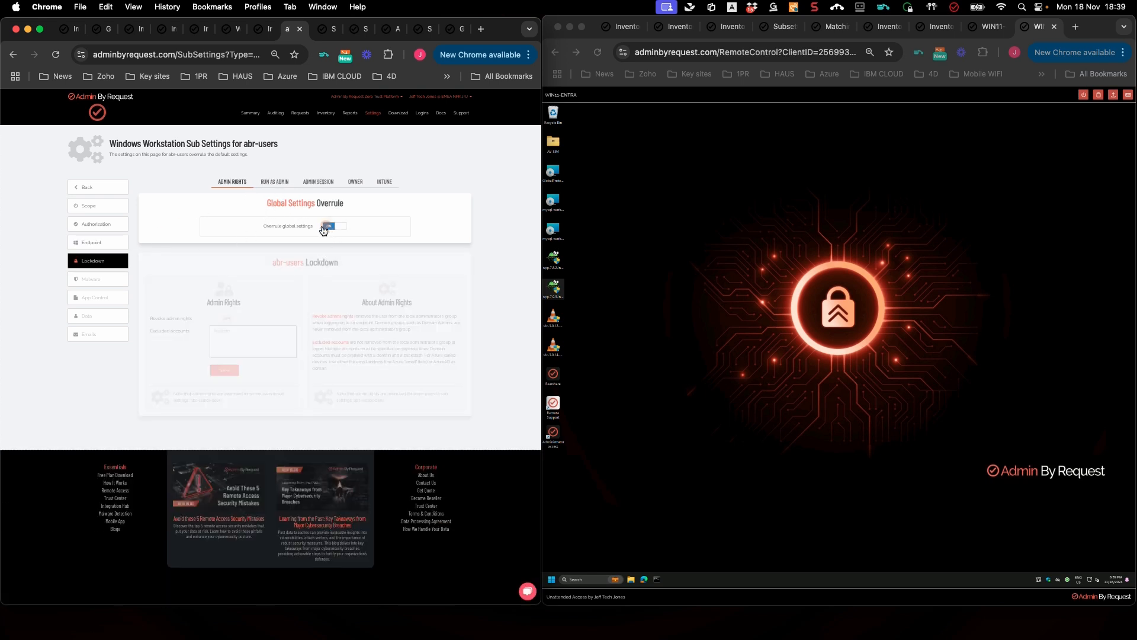
{"action": "left_click", "coordinate": [275, 182]}
{"action": "left_click", "coordinate": [318, 184]}
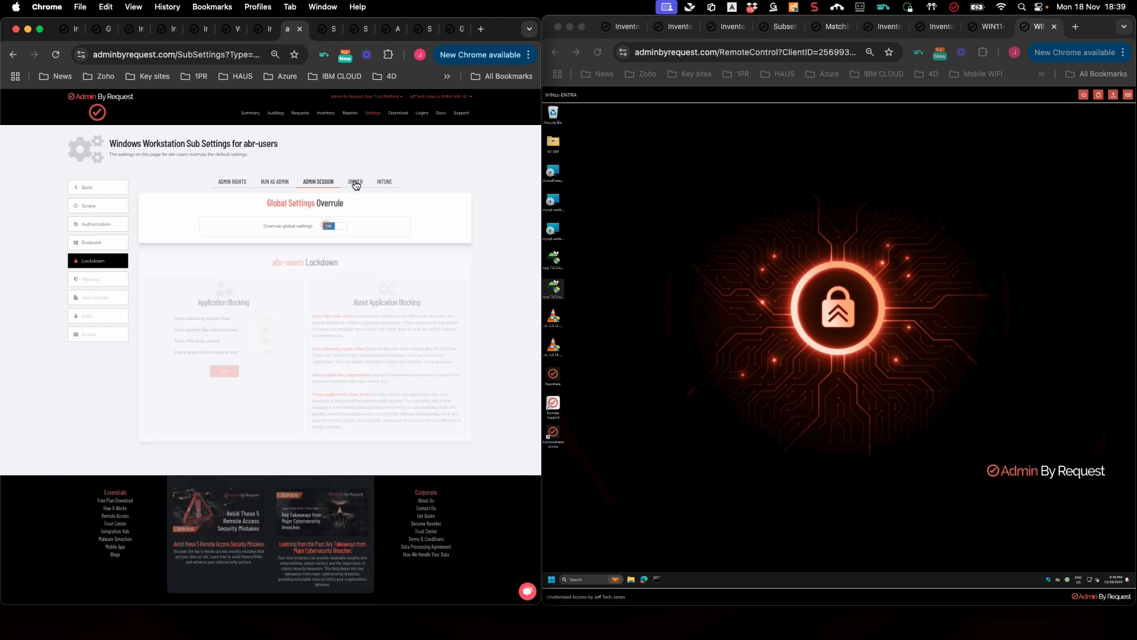
{"action": "left_click", "coordinate": [355, 185]}
{"action": "left_click", "coordinate": [332, 228]}
{"action": "left_click", "coordinate": [384, 183]}
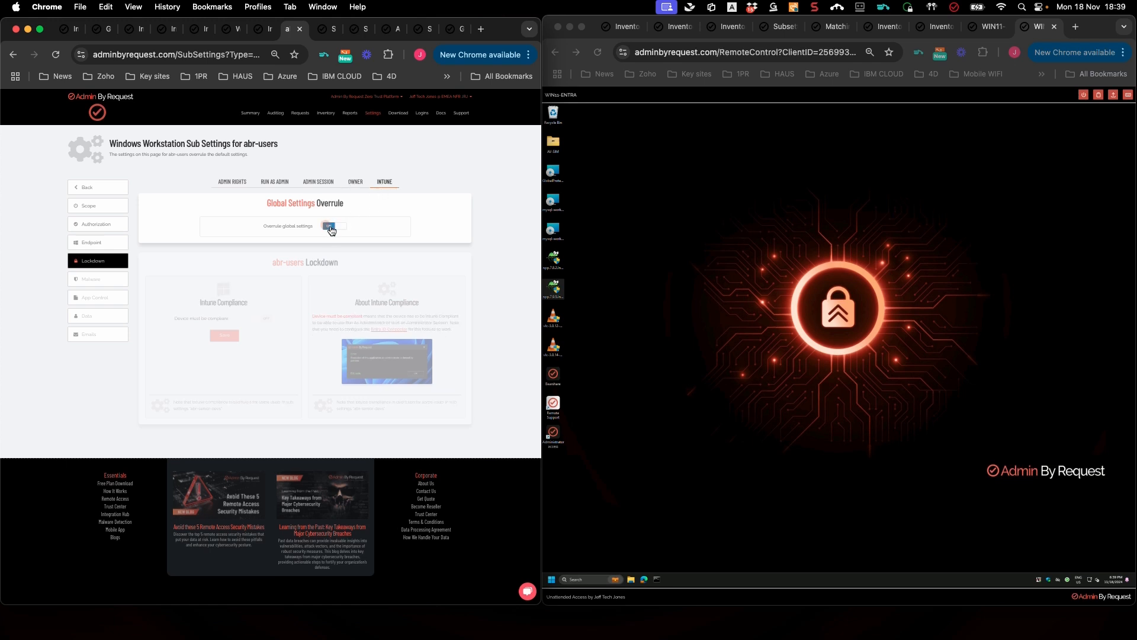
{"action": "left_click", "coordinate": [231, 185]}
{"action": "left_click", "coordinate": [274, 184]}
{"action": "left_click", "coordinate": [318, 184]}
{"action": "left_click", "coordinate": [355, 185]}
{"action": "left_click", "coordinate": [387, 184]}
- Enable overruling of global settings for abr-users' malware detection and for its Machine Learning and AI Approval application control
{"action": "left_click", "coordinate": [92, 281]}
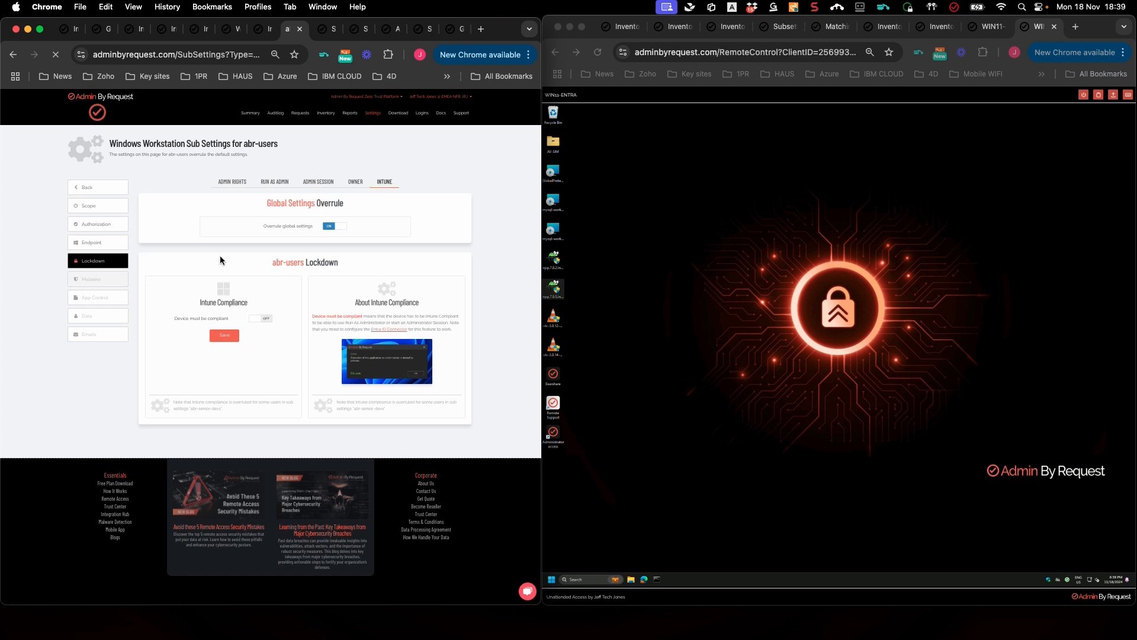
{"action": "left_click", "coordinate": [328, 226]}
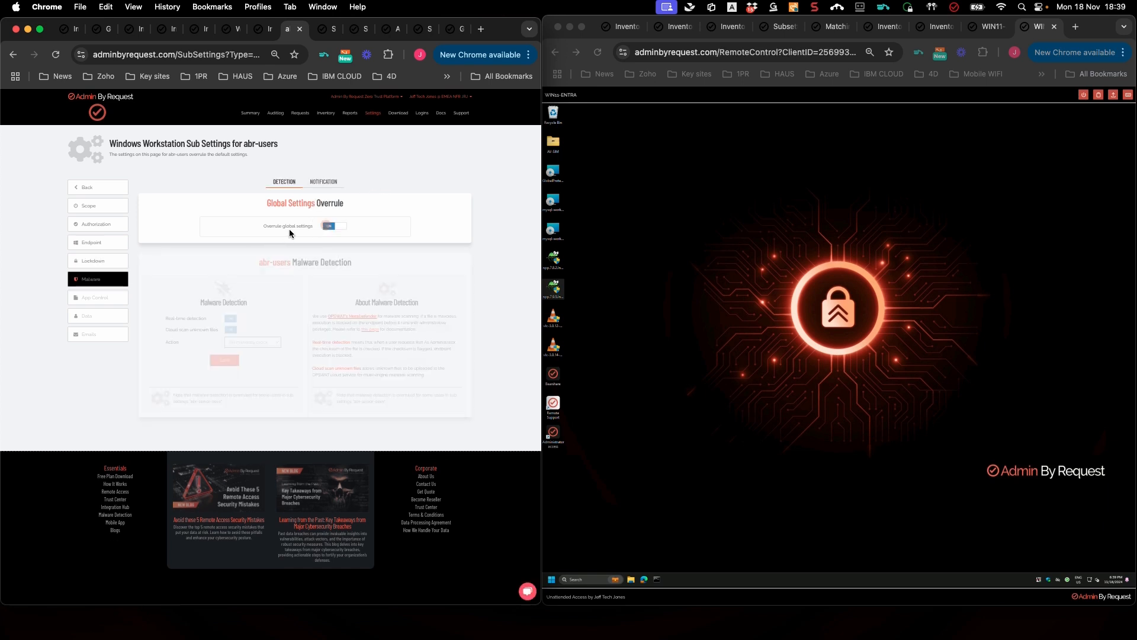
{"action": "left_click", "coordinate": [99, 295]}
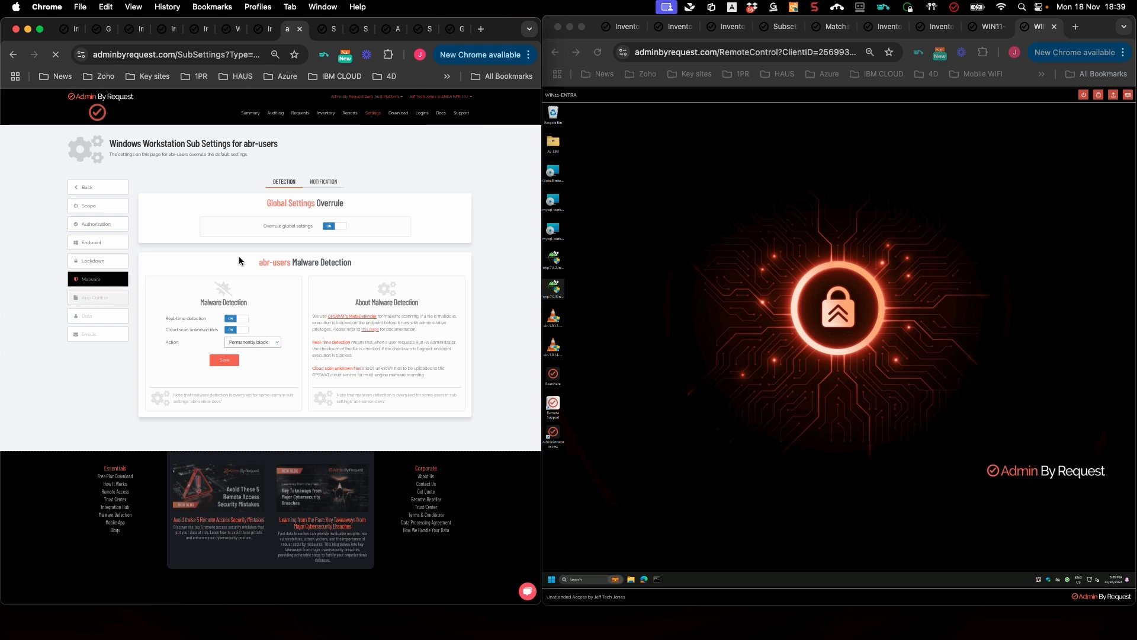
{"action": "left_click", "coordinate": [262, 184]}
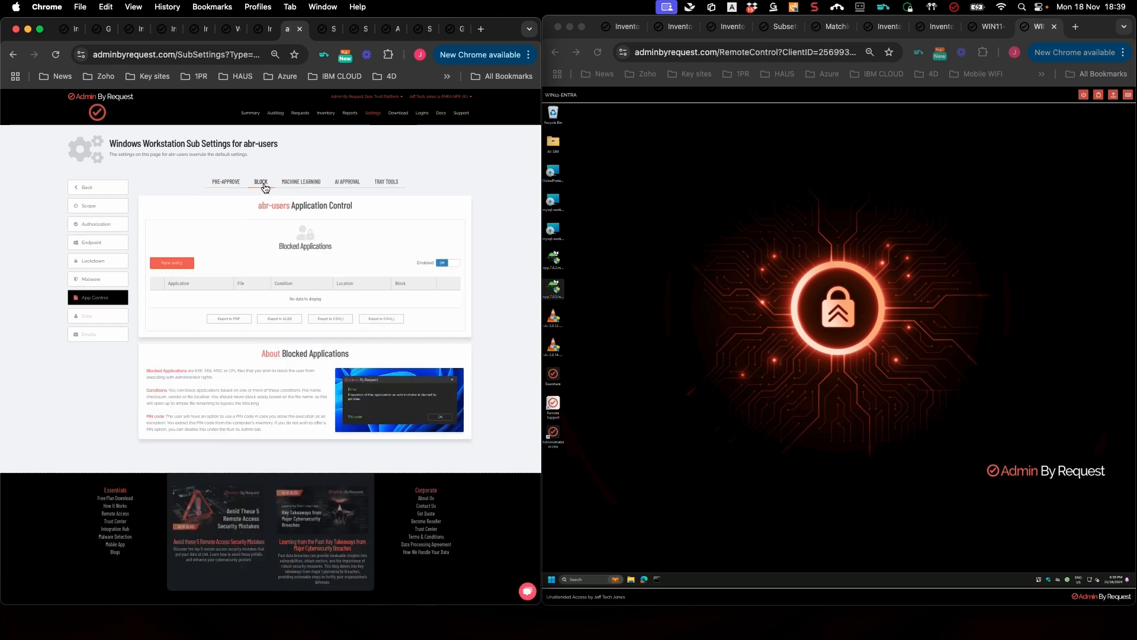
{"action": "left_click", "coordinate": [298, 184]}
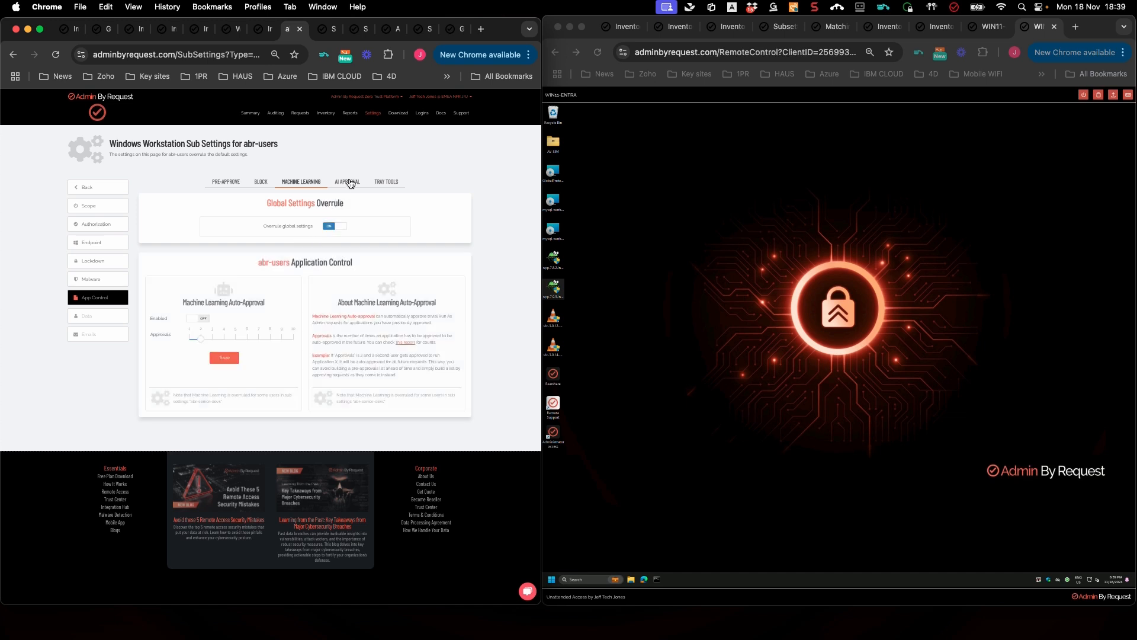
{"action": "left_click", "coordinate": [346, 184]}
{"action": "left_click", "coordinate": [330, 230]}
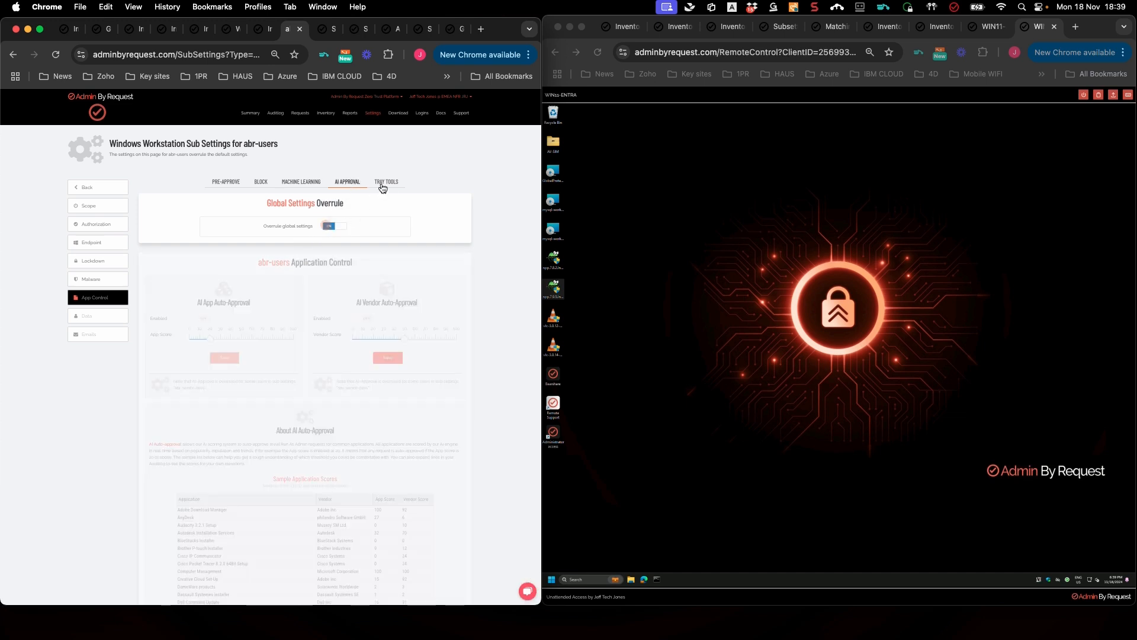
- Enable overruling of global settings for abr-users' request emails and return to the Windows Workstation Sub Settings list
{"action": "left_click", "coordinate": [93, 336]}
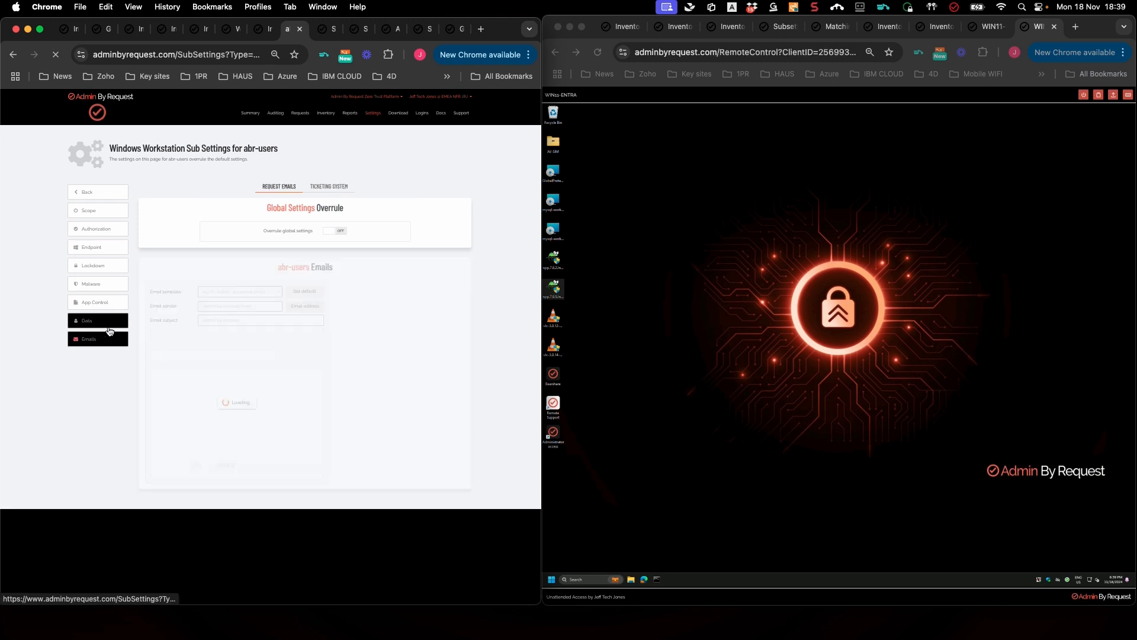
{"action": "left_click", "coordinate": [325, 228]}
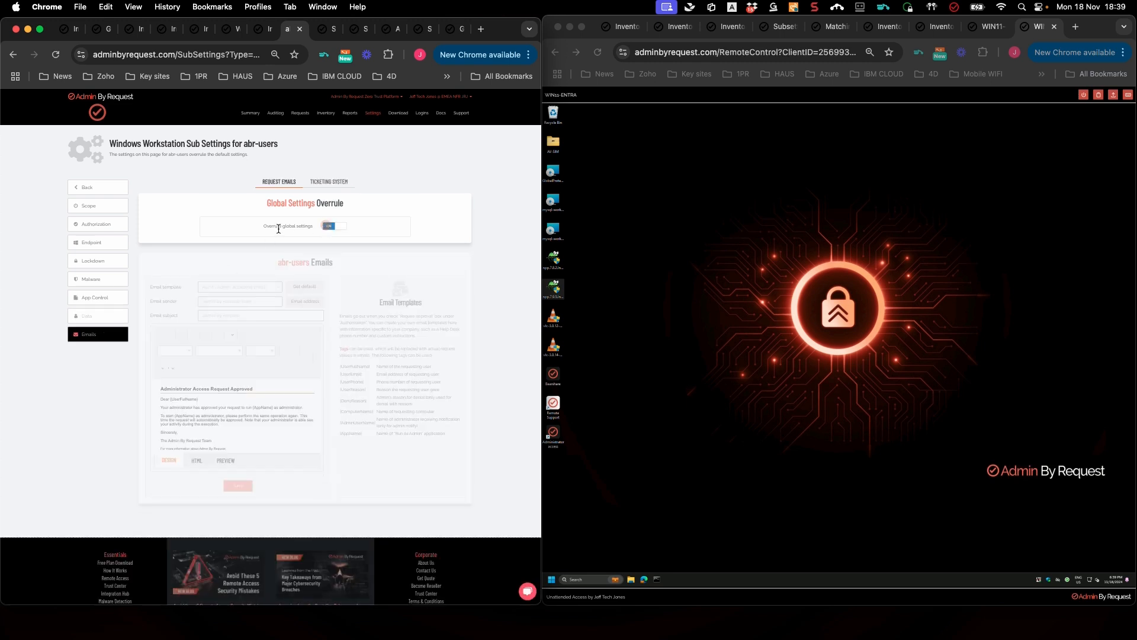
{"action": "left_click", "coordinate": [86, 188]}
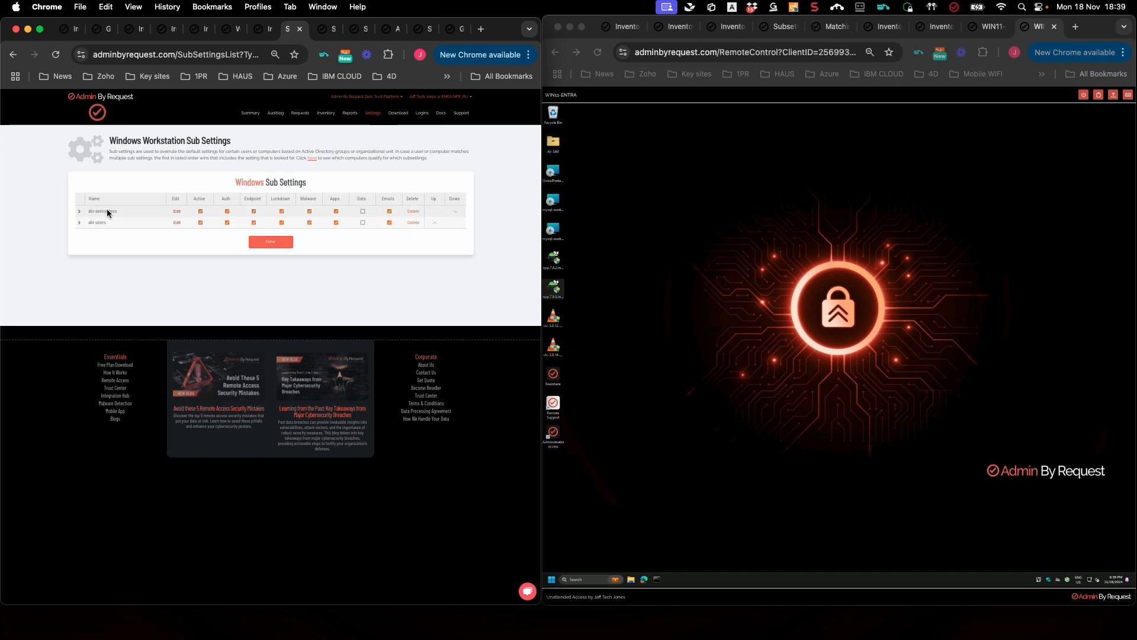
- Look up which computers match the abr-senior-devs sub setting and check the report's available subsetting filters
{"action": "left_click_drag", "start_coordinate": [106, 212], "coordinate": [90, 213]}
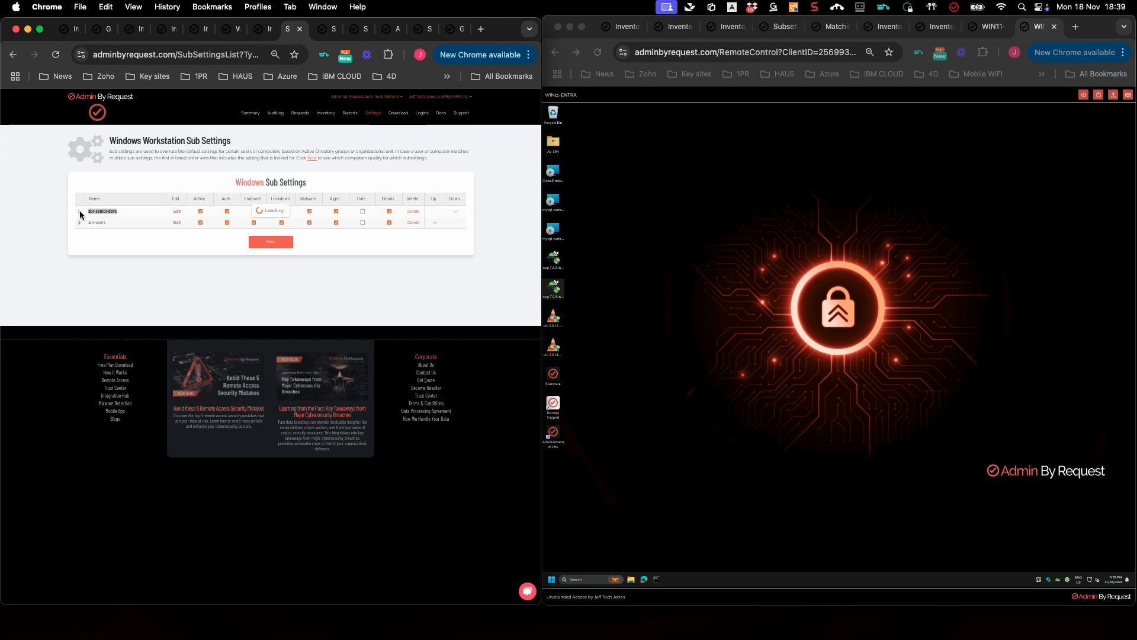
{"action": "left_click", "coordinate": [81, 213]}
{"action": "left_click", "coordinate": [258, 245]}
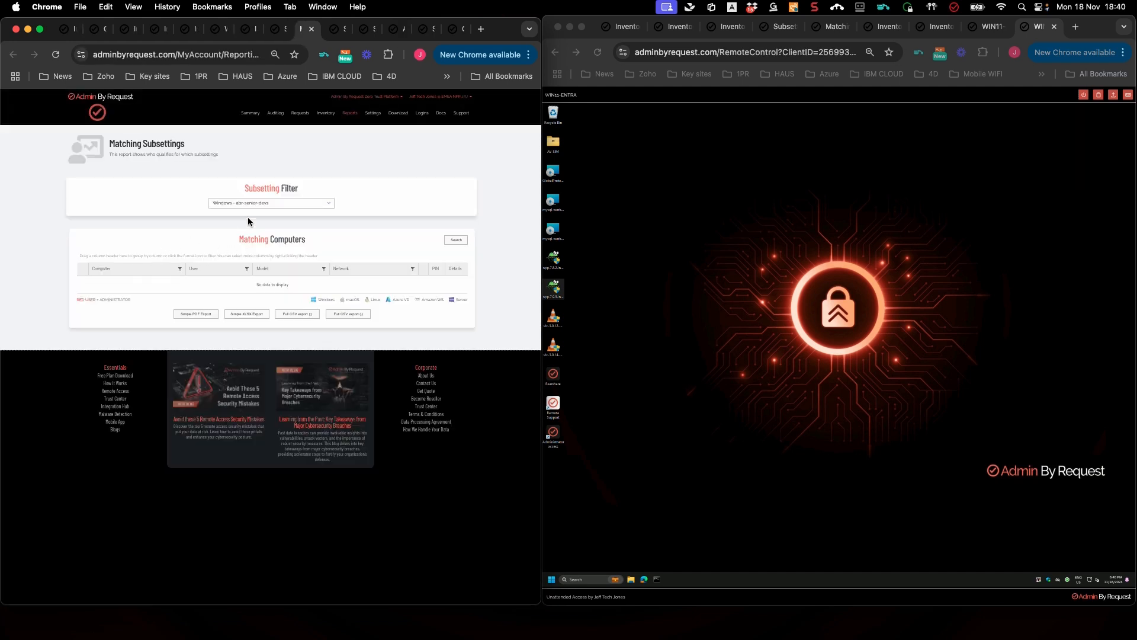
{"action": "left_click", "coordinate": [271, 204]}
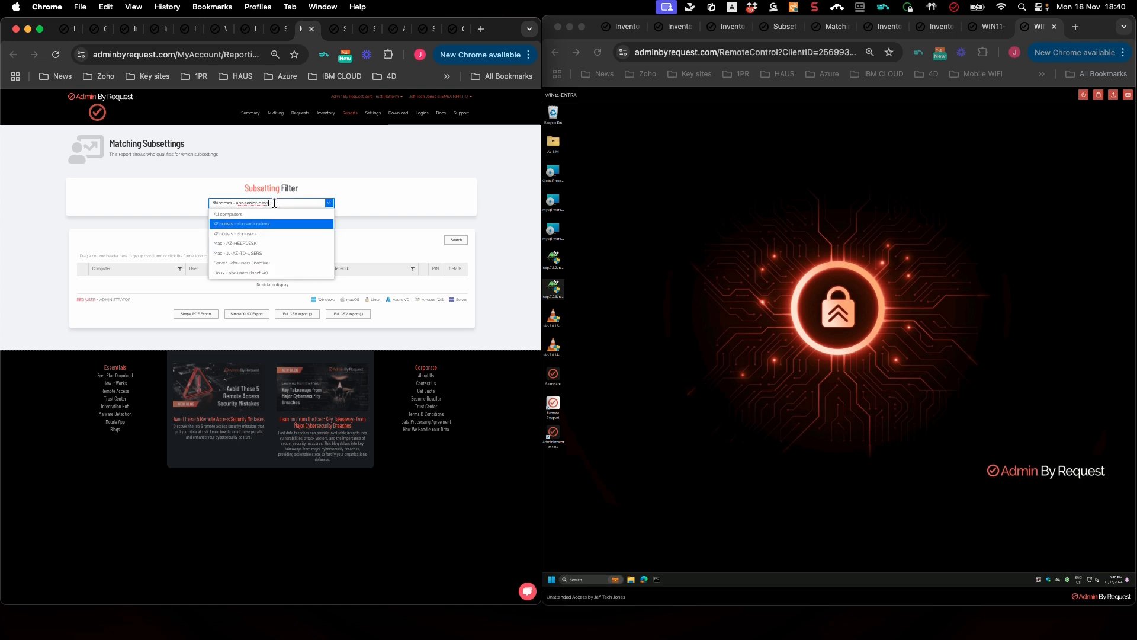
{"action": "left_click", "coordinate": [198, 194]}
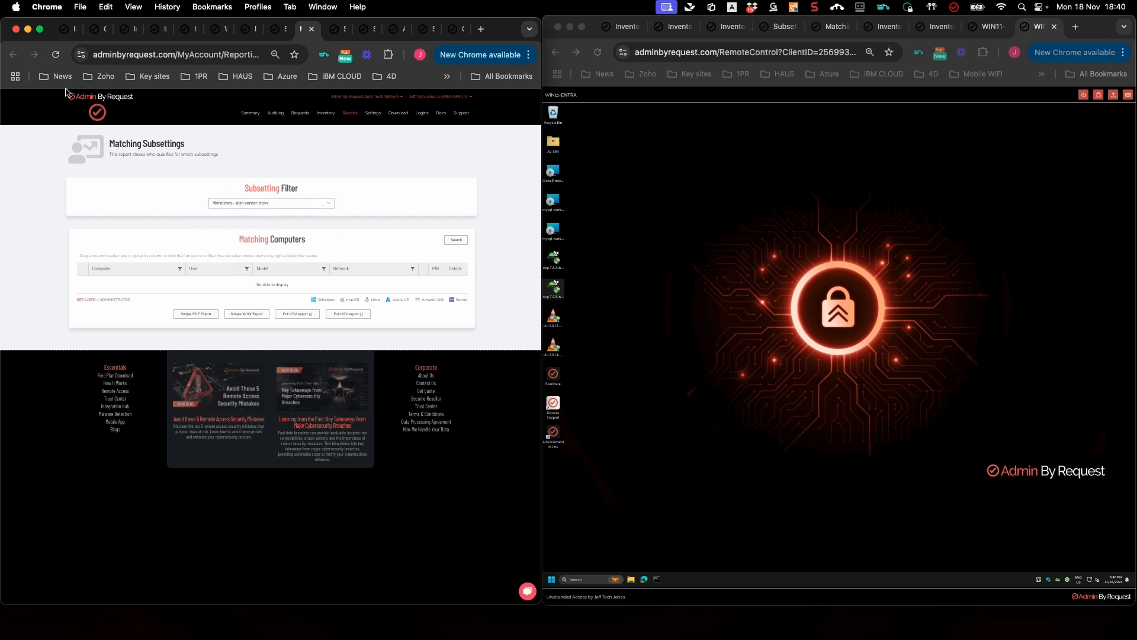
- Close the abr-senior-devs report and look up which computers match the abr-users sub setting
{"action": "left_click", "coordinate": [312, 29]}
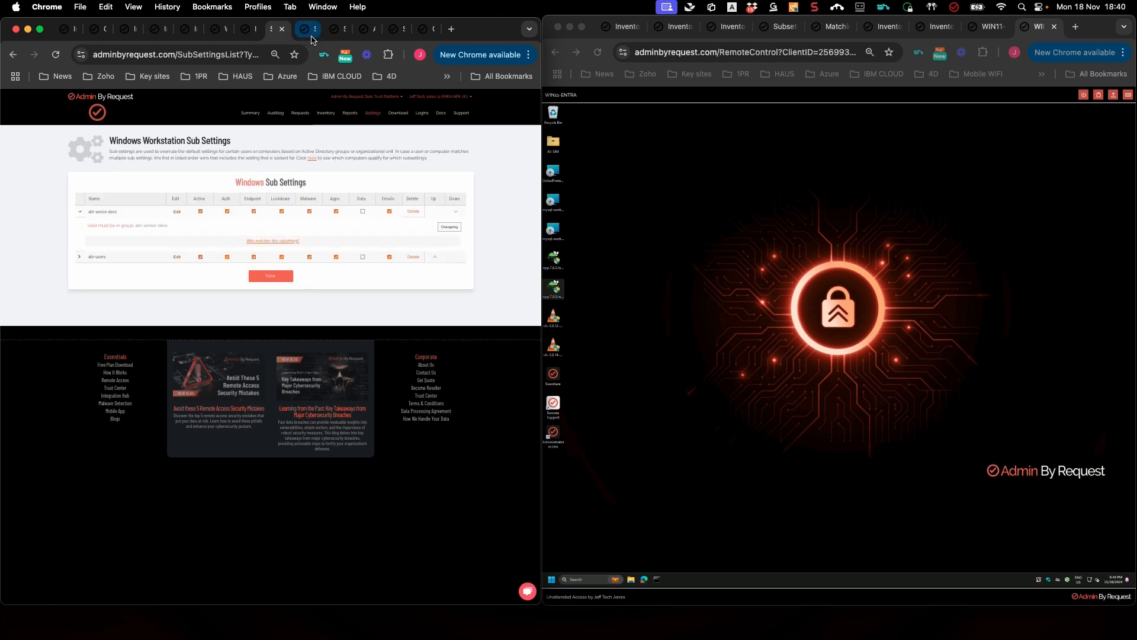
{"action": "left_click", "coordinate": [80, 260]}
{"action": "left_click", "coordinate": [265, 290]}
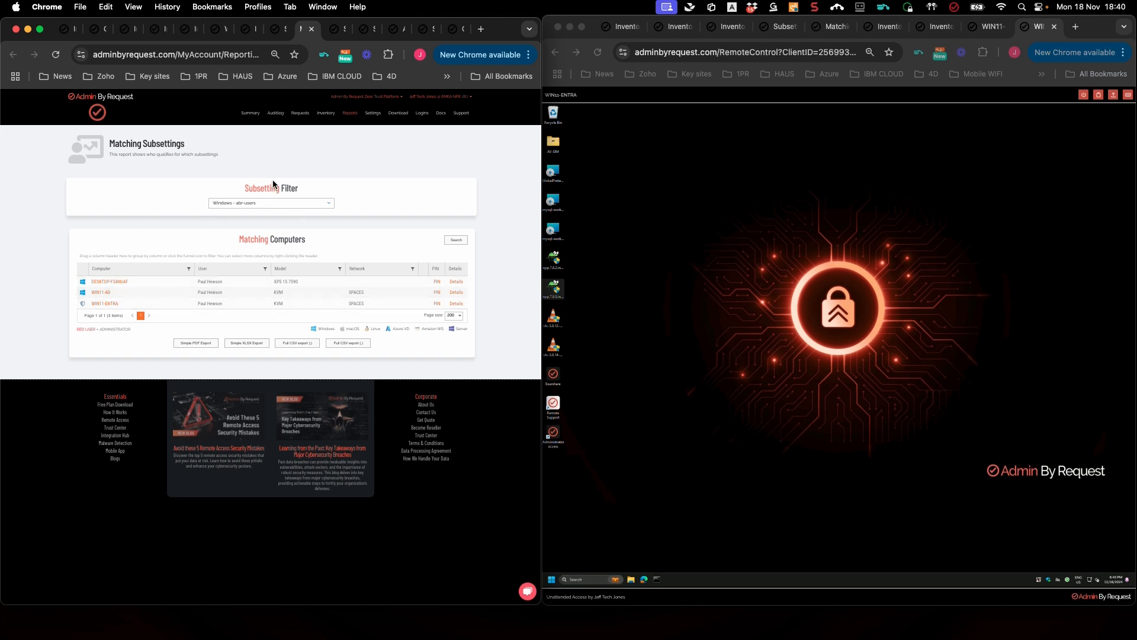
- Try to request an administrator session on the WIN11-ENTRA remote computer and decline using a PIN code
{"action": "left_click", "coordinate": [857, 518]}
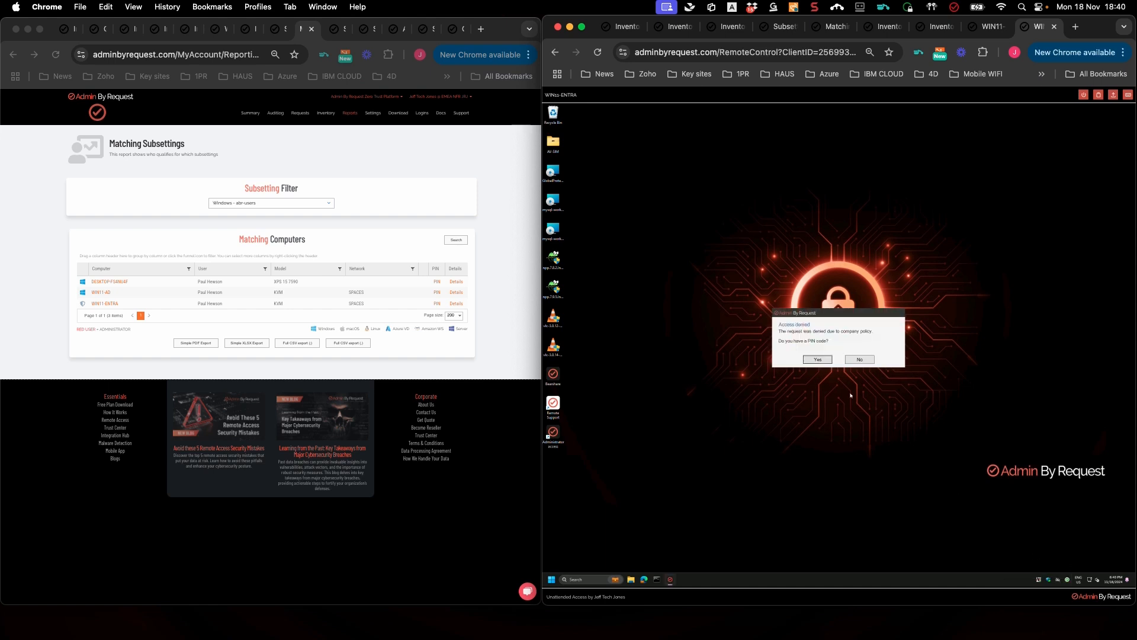
{"action": "left_click", "coordinate": [868, 360]}
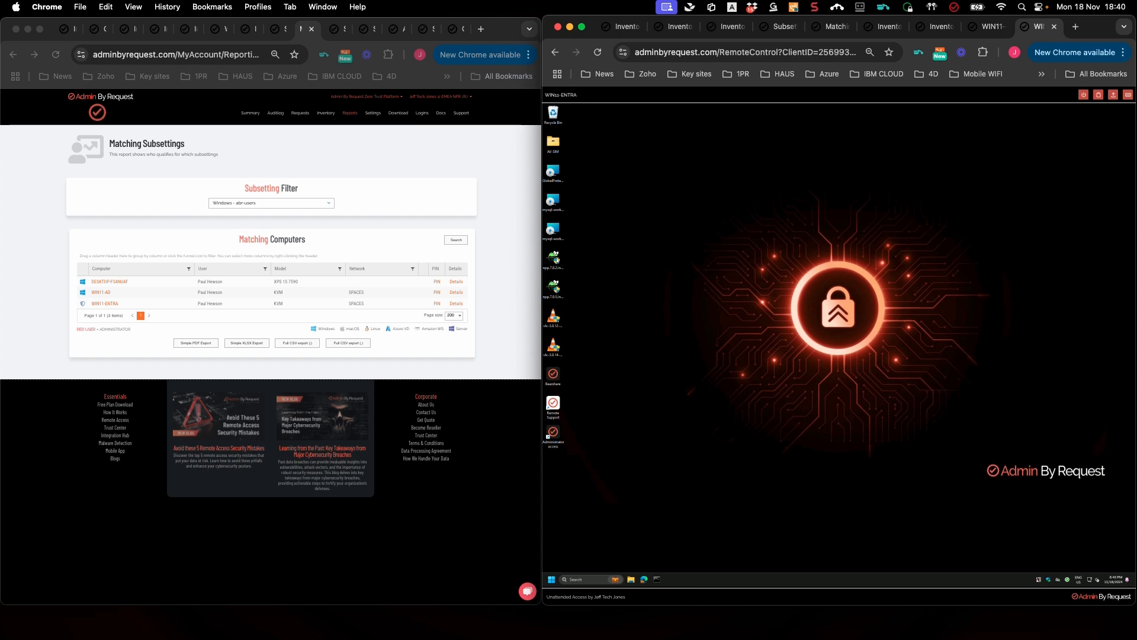
- Run Command Prompt as administrator on WIN11-ENTRA and try to launch notepad from the elevated prompt
{"action": "right_click", "coordinate": [658, 583]}
{"action": "right_click", "coordinate": [664, 553]}
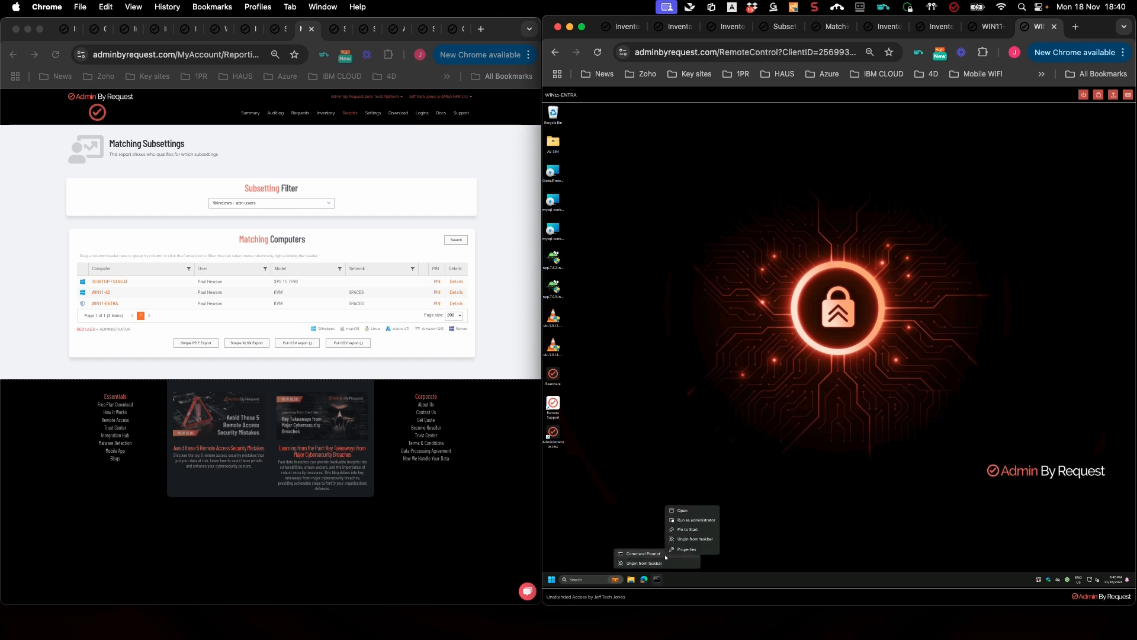
{"action": "left_click", "coordinate": [689, 520]}
{"action": "left_click", "coordinate": [805, 372]}
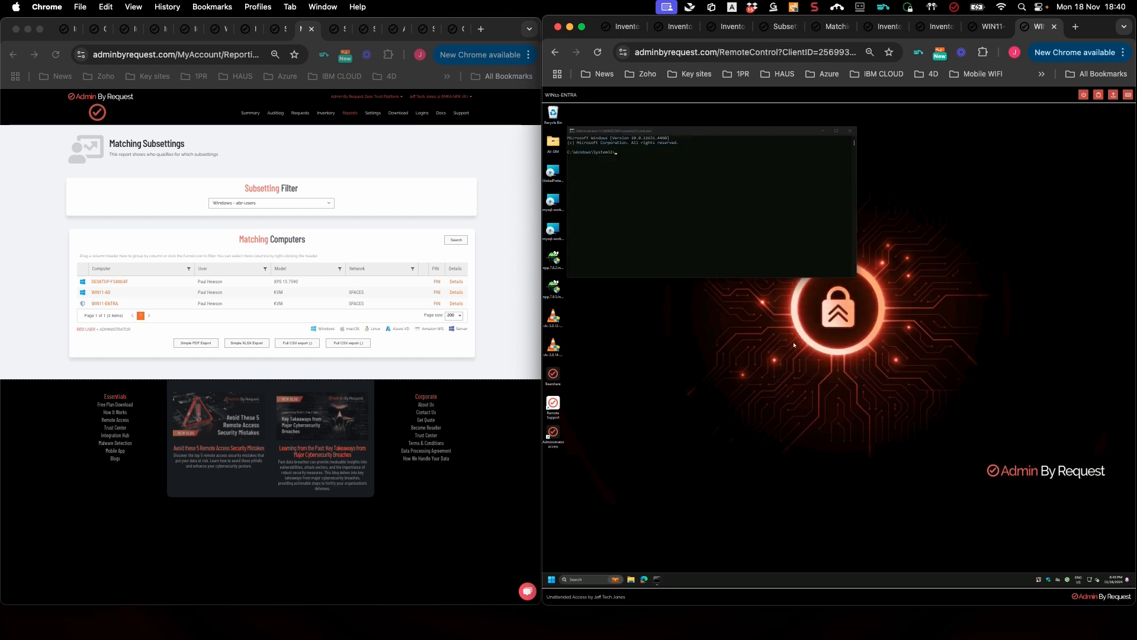
{"action": "left_click", "coordinate": [683, 204]}
{"action": "type", "text": "notepad"}
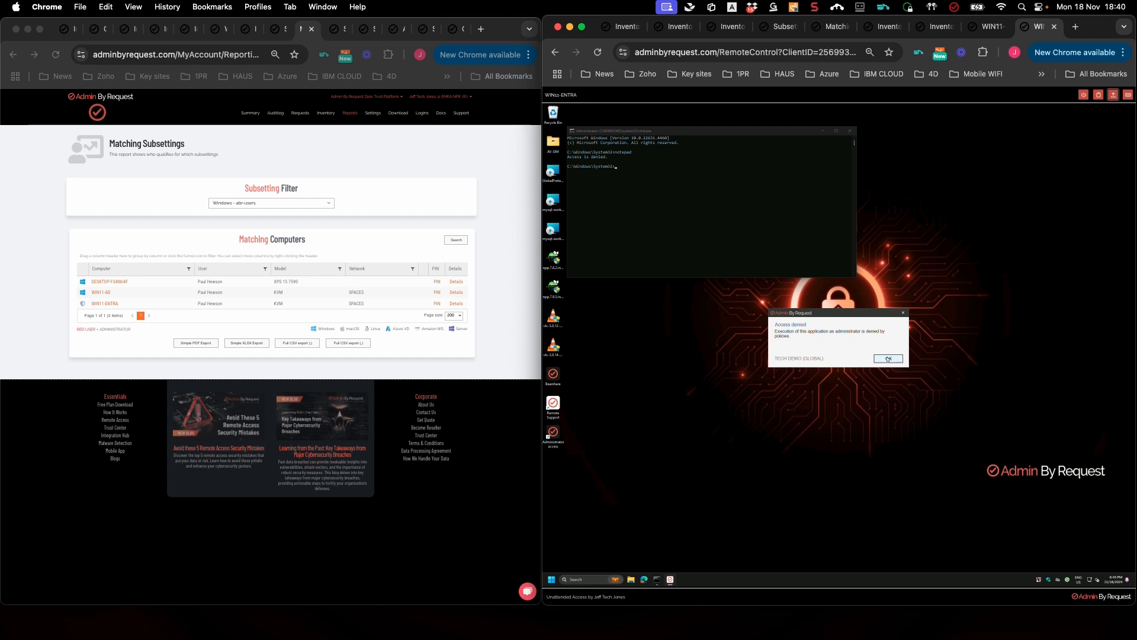
{"action": "left_click", "coordinate": [881, 360]}
{"action": "left_click", "coordinate": [850, 131]}
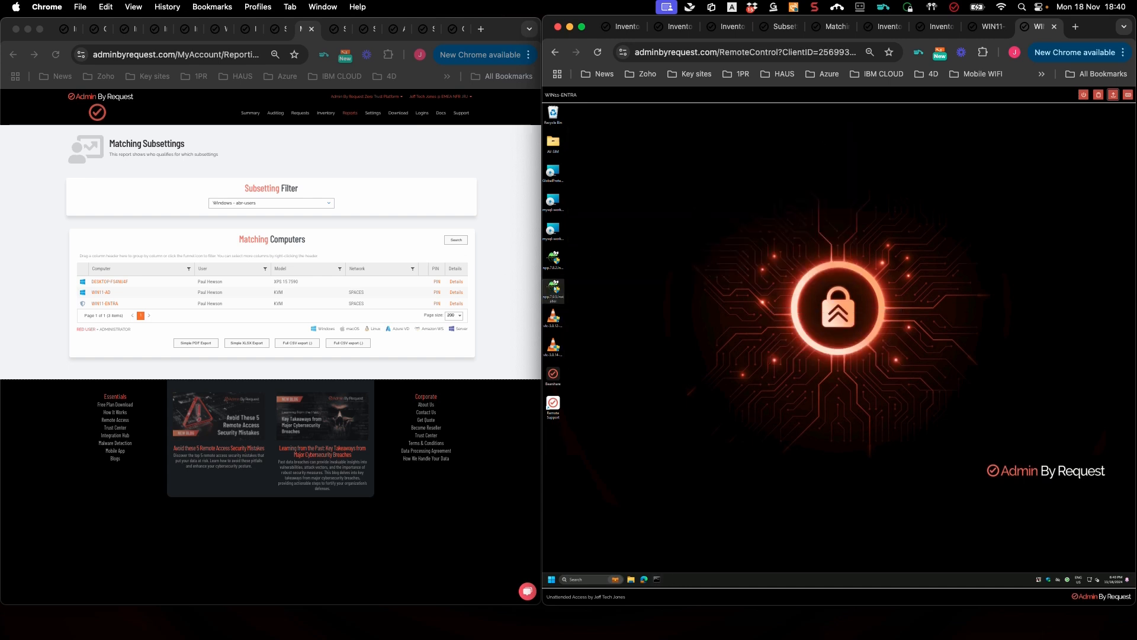
- Run the Notepad++ installer with elevation on WIN11-ENTRA and cancel at its language selection, and relaunch it but decline elevation
{"action": "double_click", "coordinate": [553, 259]}
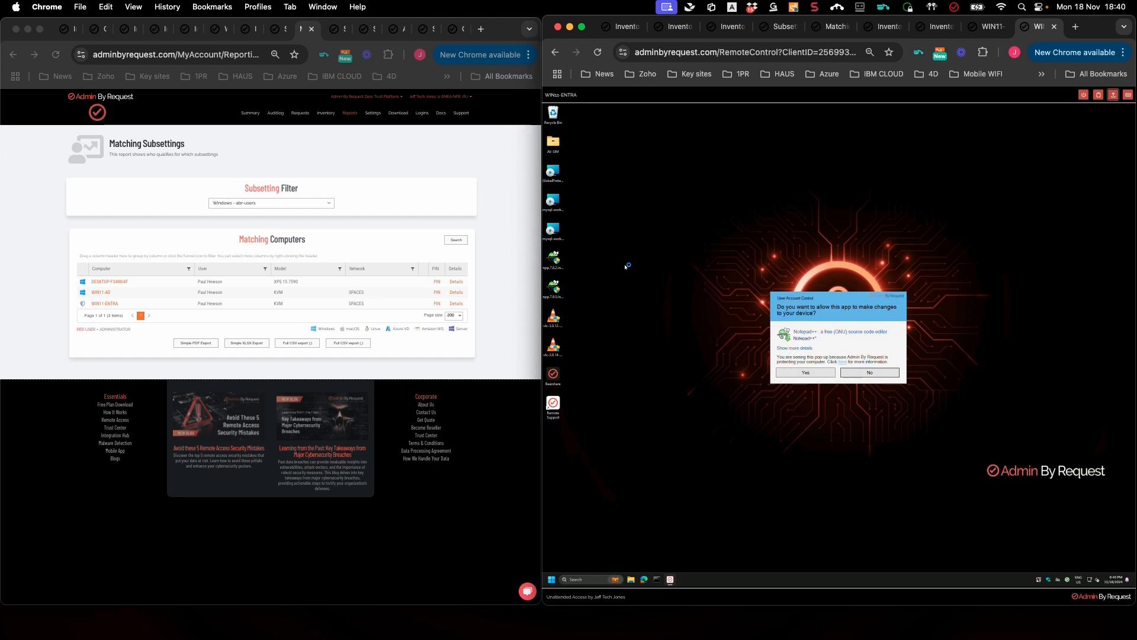
{"action": "left_click", "coordinate": [815, 373]}
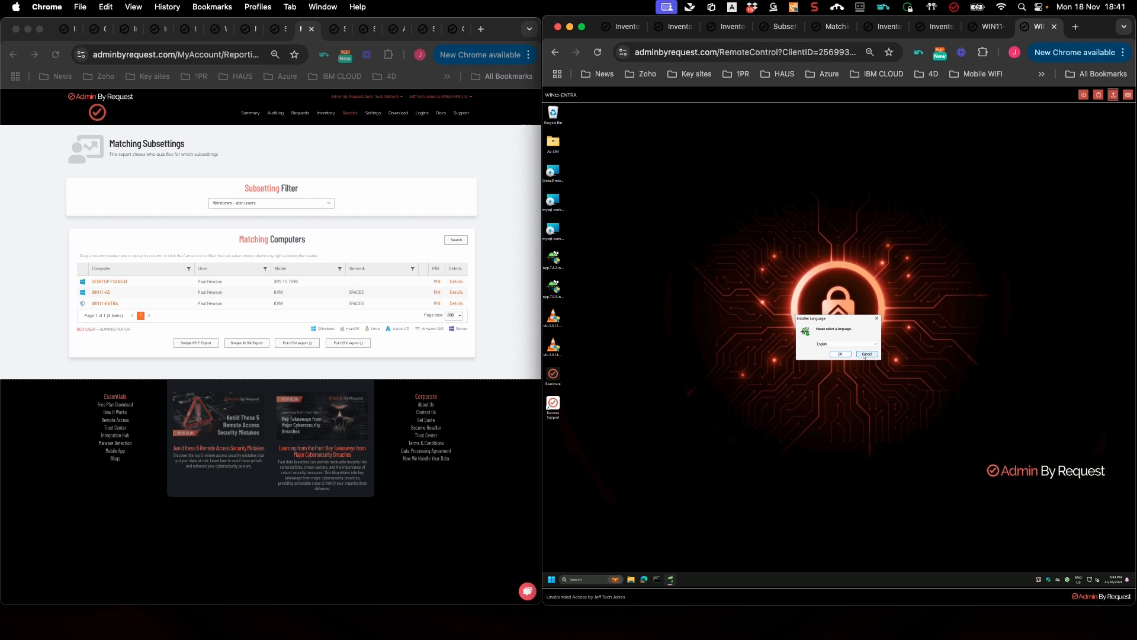
{"action": "left_click", "coordinate": [863, 356]}
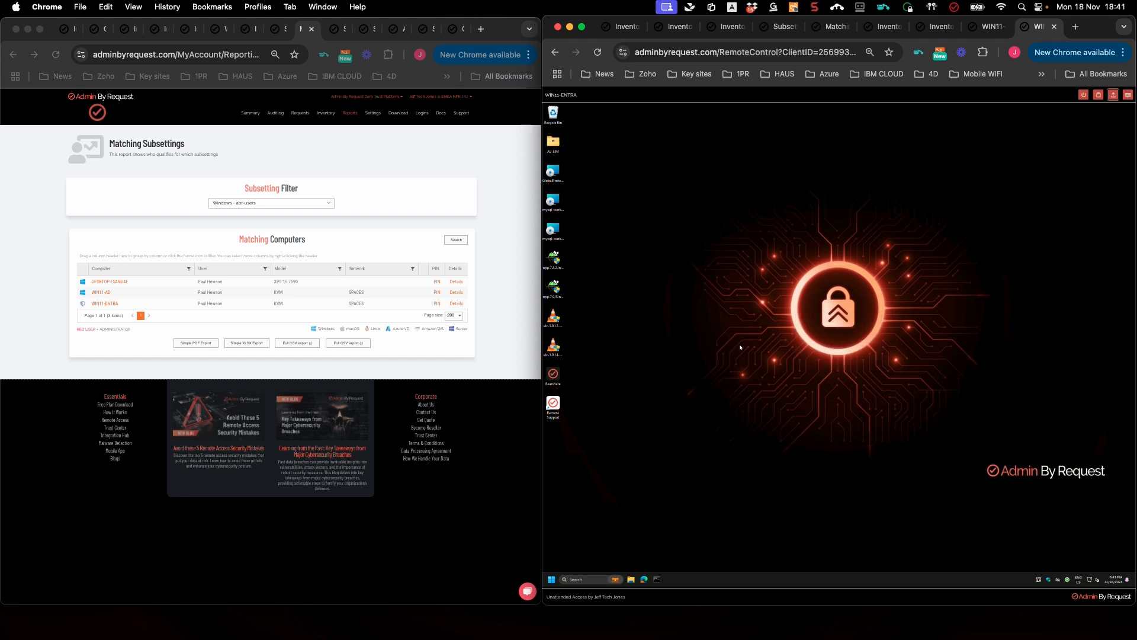
{"action": "double_click", "coordinate": [553, 261]}
{"action": "left_click", "coordinate": [860, 371]}
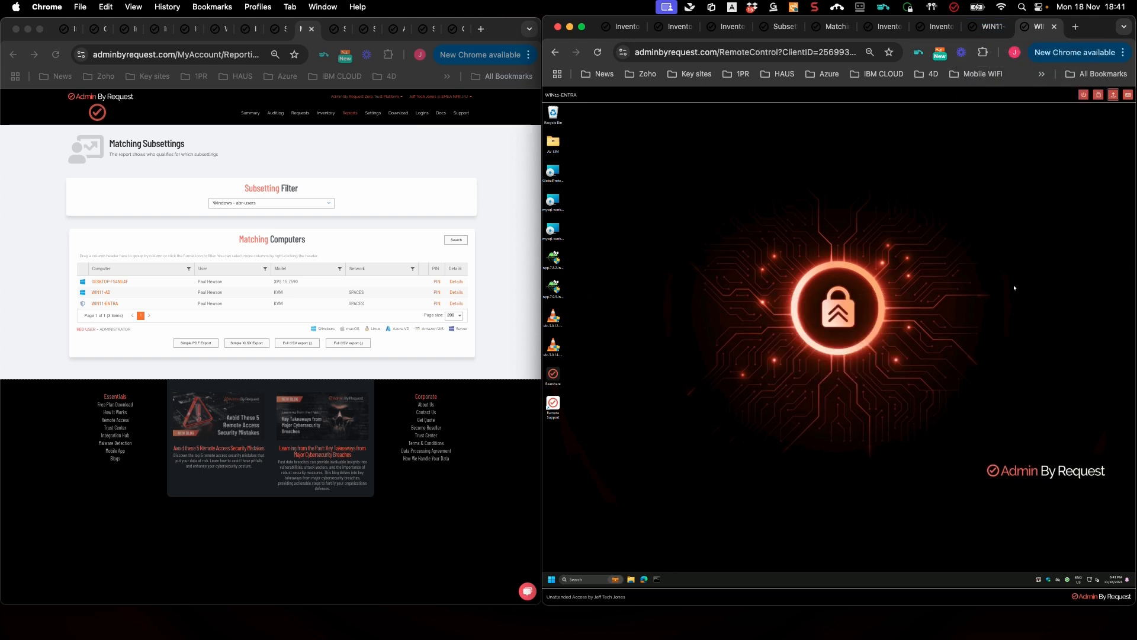
- Switch to the WIN11-AD remote session and launch the two Notepad++ installers, declining elevation each time
{"action": "key", "text": "ctrl+shift+Tab"}
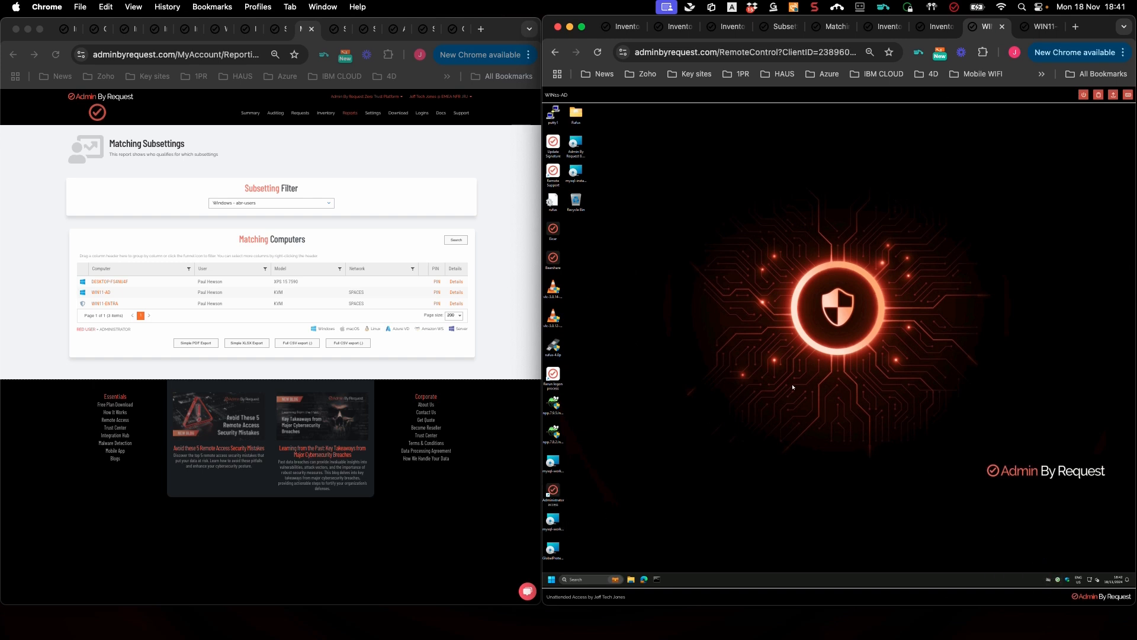
{"action": "left_click", "coordinate": [860, 359]}
{"action": "double_click", "coordinate": [555, 410]}
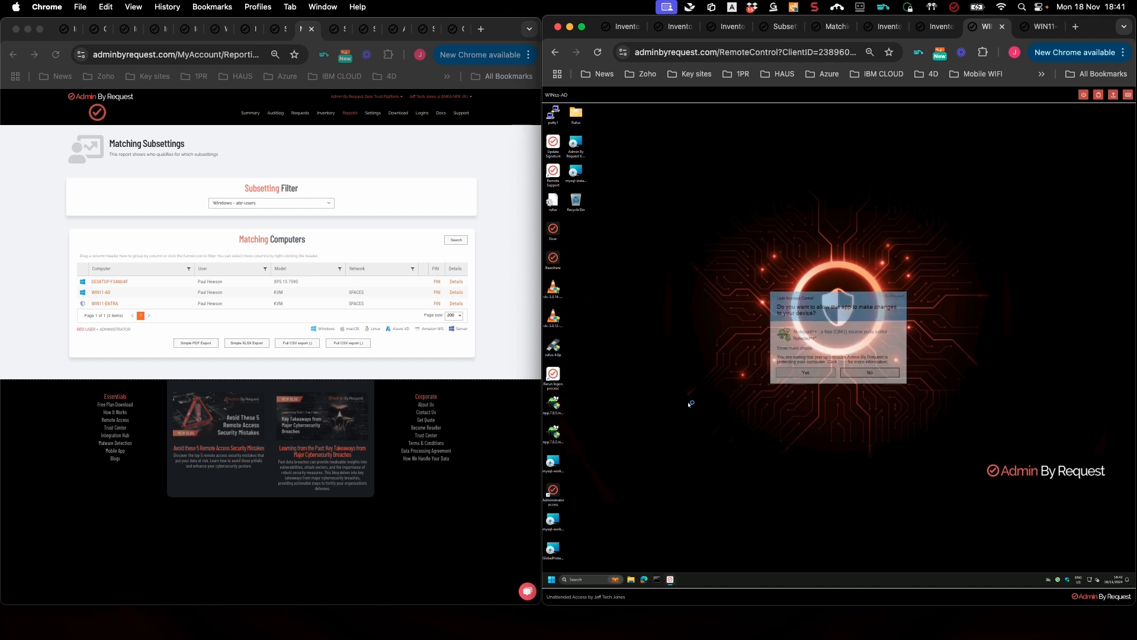
{"action": "left_click", "coordinate": [871, 372]}
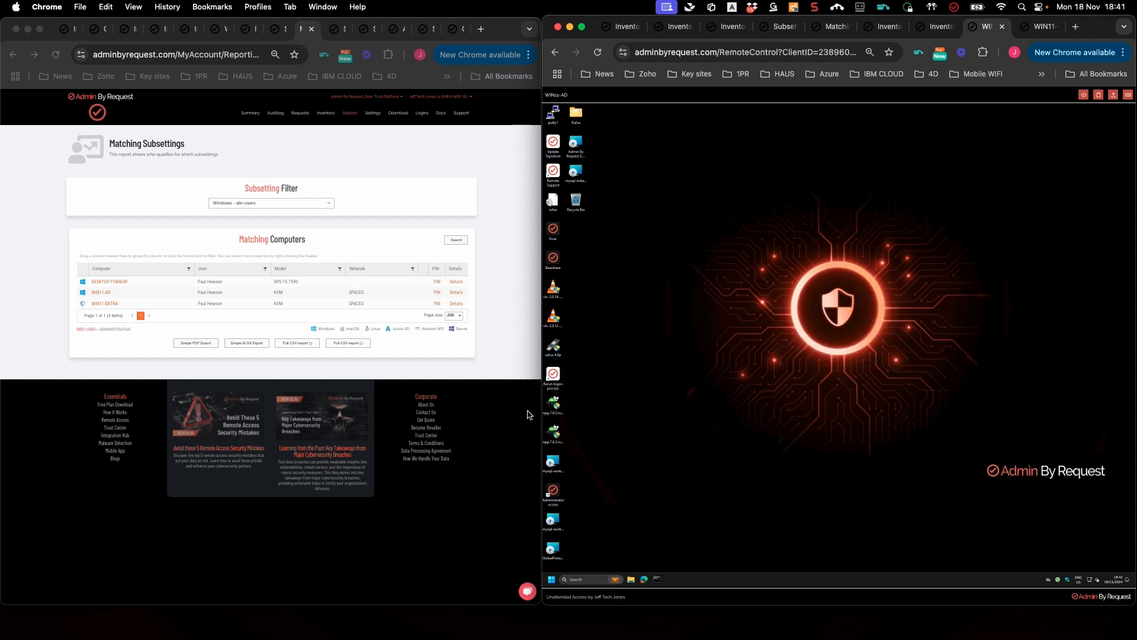
{"action": "double_click", "coordinate": [553, 434]}
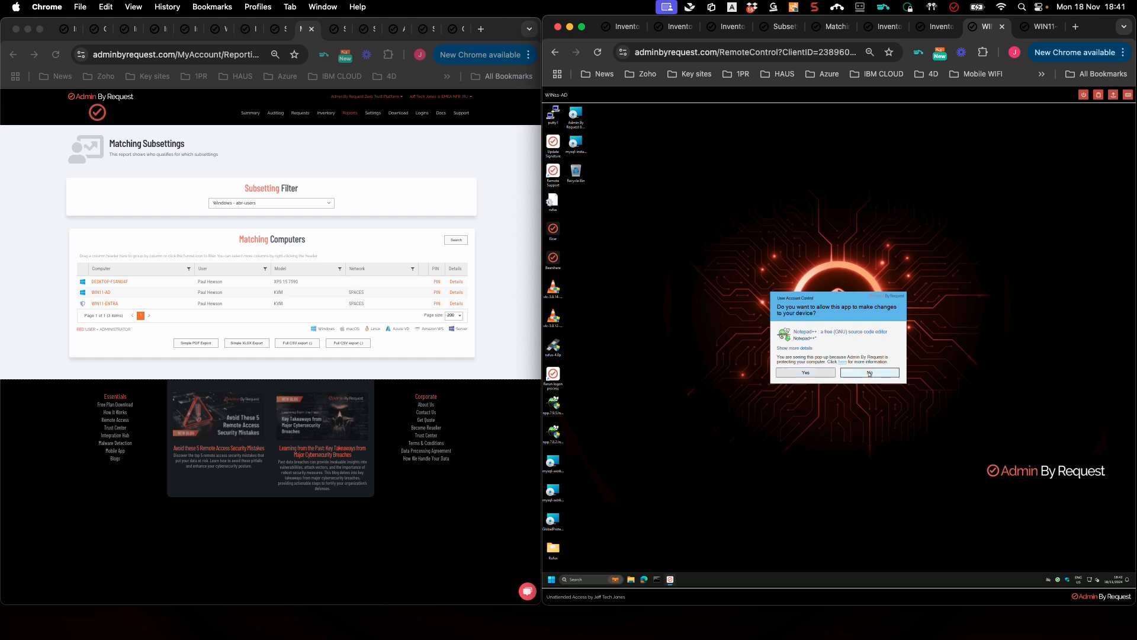
{"action": "left_click", "coordinate": [869, 373]}
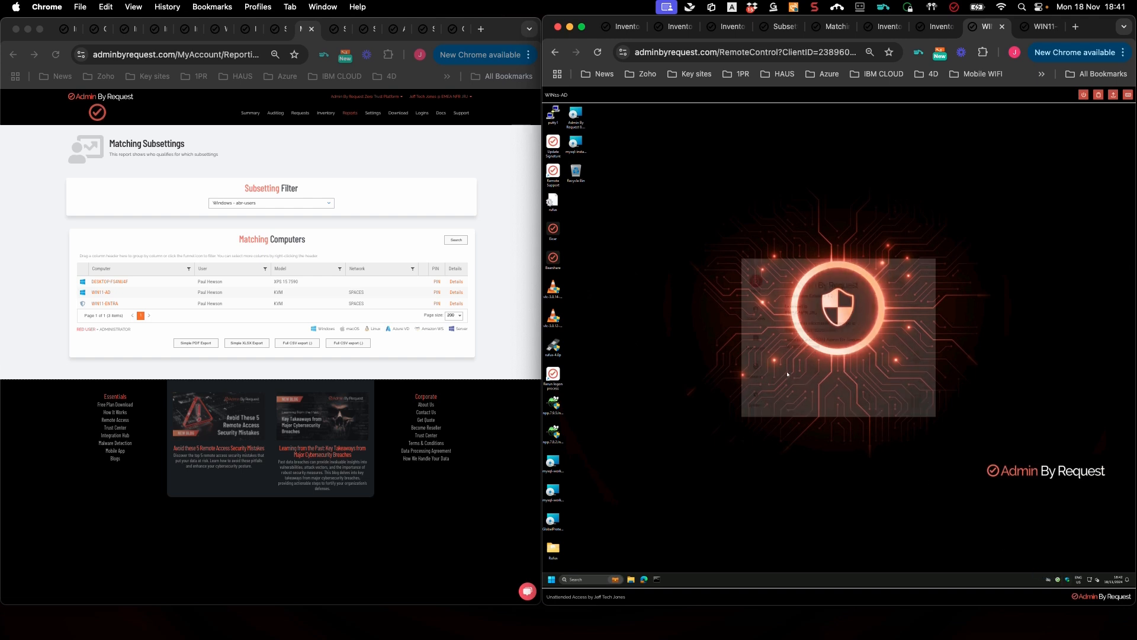
- View the Connectivity details of the Admin By Request client on WIN11-AD
{"action": "left_click", "coordinate": [757, 311]}
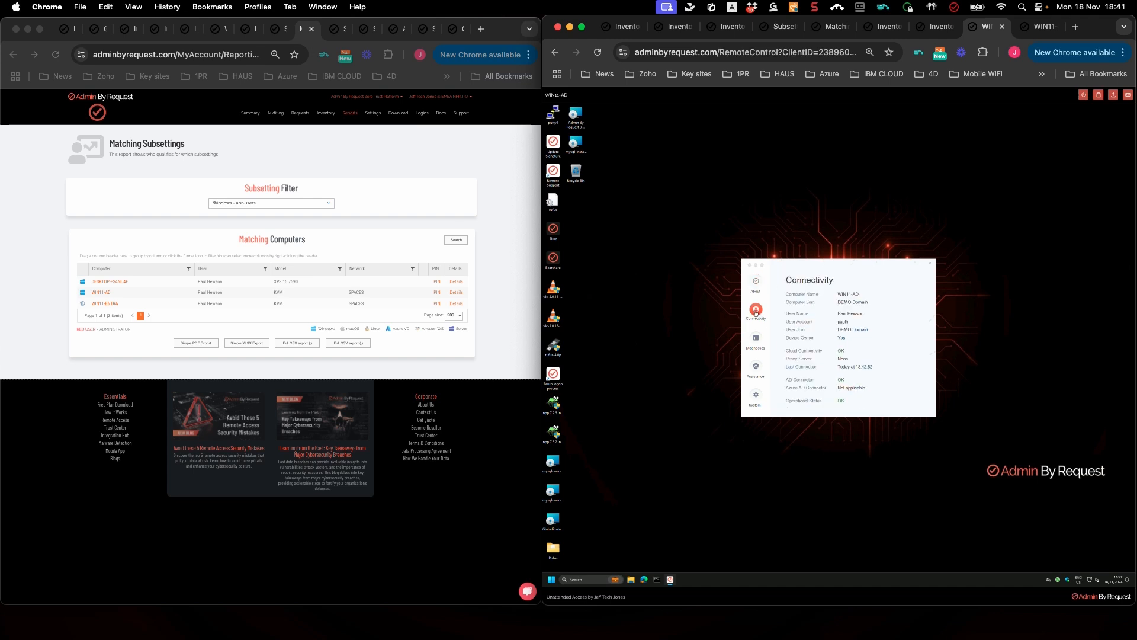
- Close the client's Connectivity details, run the first Notepad++ installer on WIN11-AD, and decline its elevation request
{"action": "left_click", "coordinate": [930, 265]}
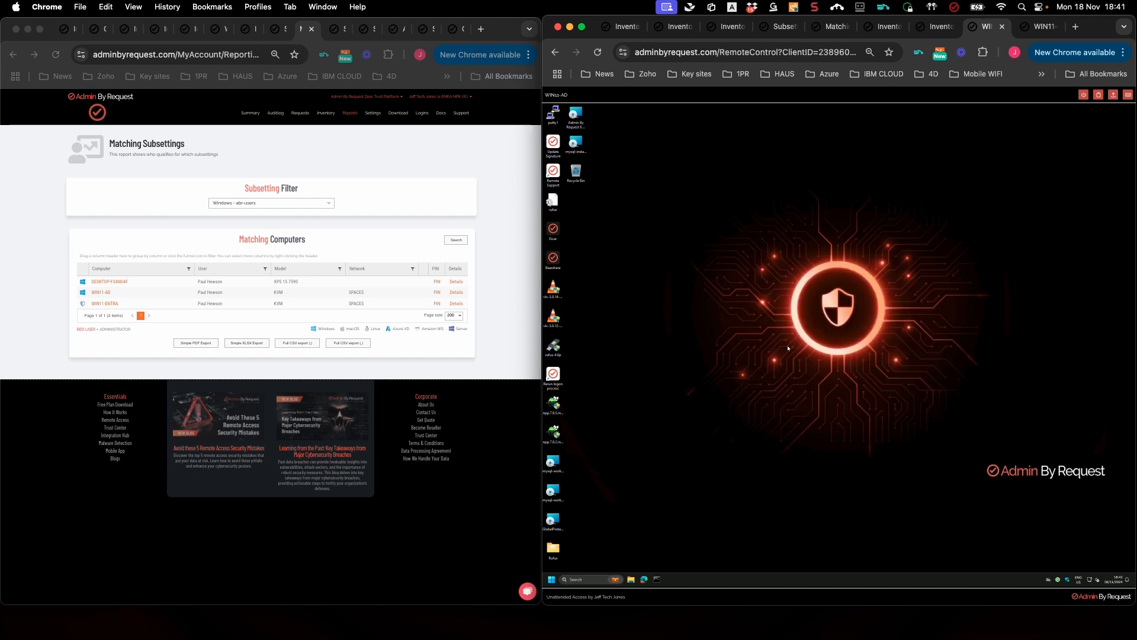
{"action": "double_click", "coordinate": [553, 404]}
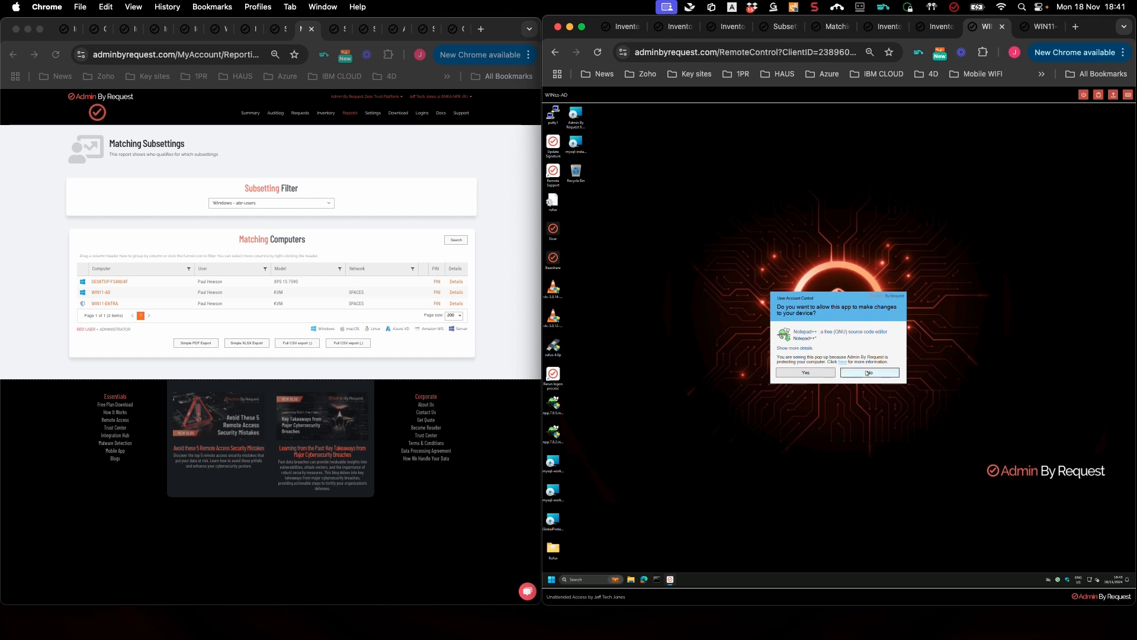
{"action": "left_click", "coordinate": [870, 373]}
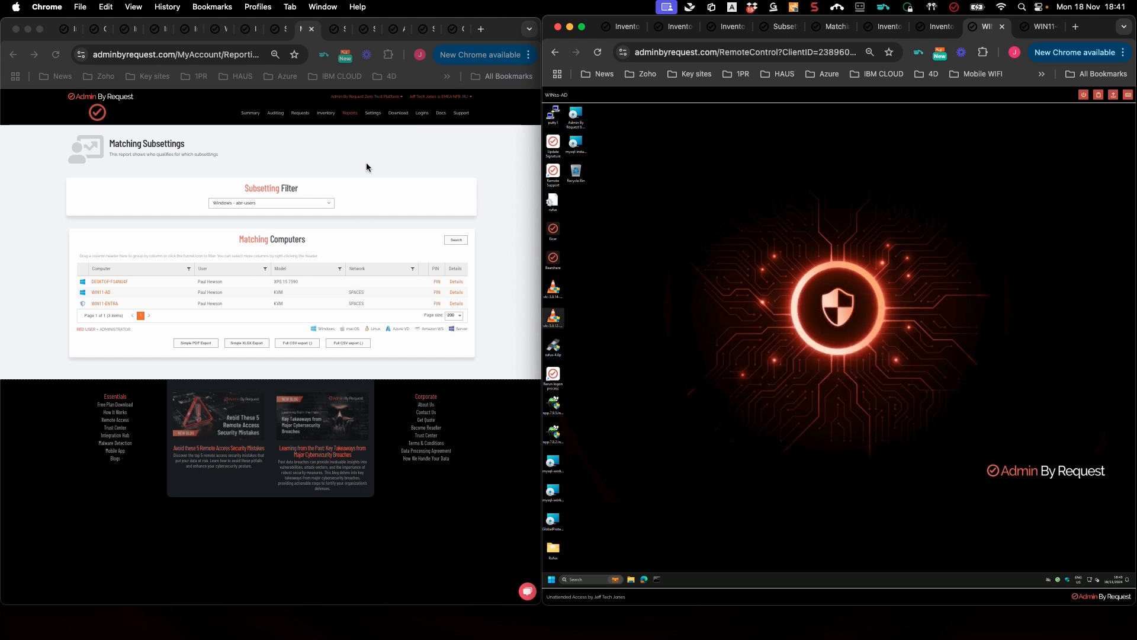
- Review the User Account Control mode in the Endpoint settings of the abr-users Windows sub setting
{"action": "left_click", "coordinate": [373, 116]}
{"action": "mouse_move", "coordinate": [388, 172]}
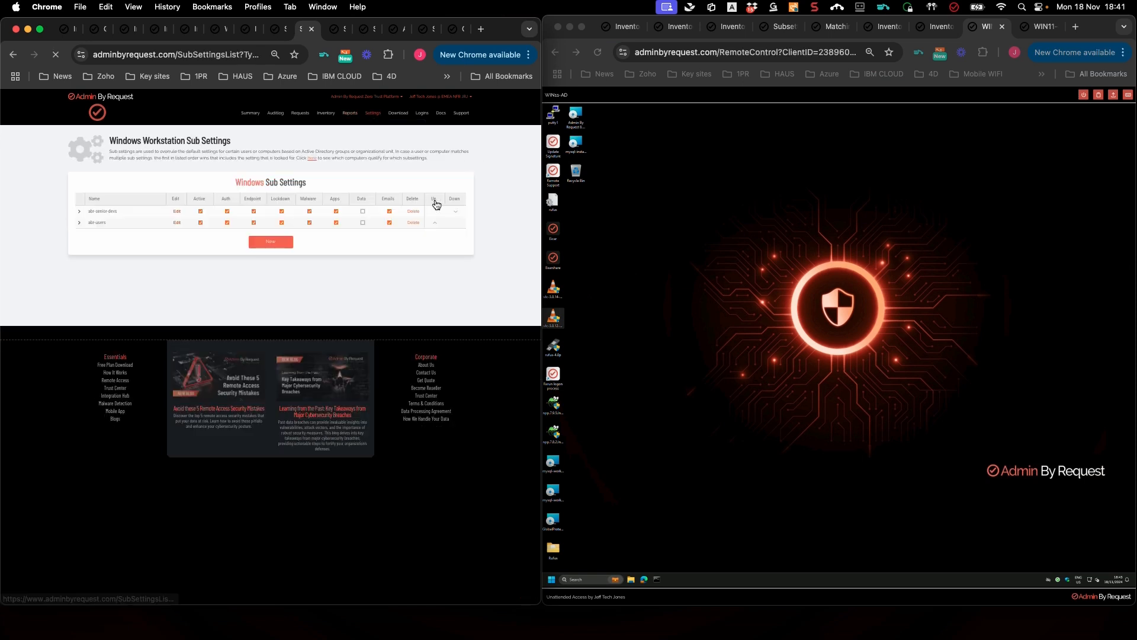
{"action": "left_click", "coordinate": [176, 223]}
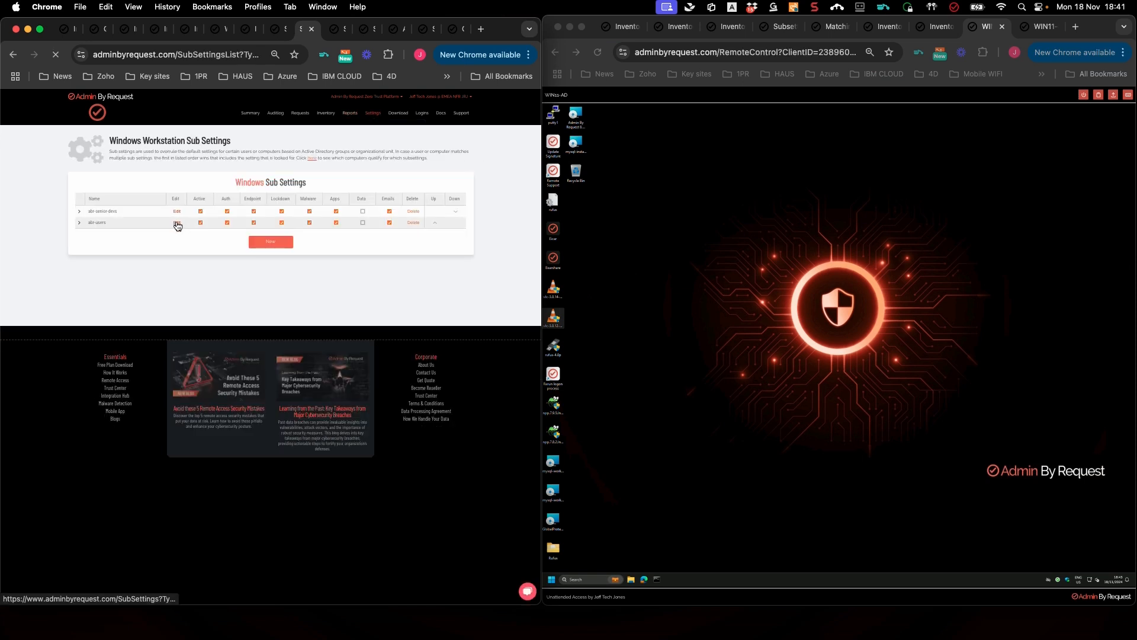
{"action": "left_click", "coordinate": [93, 245]}
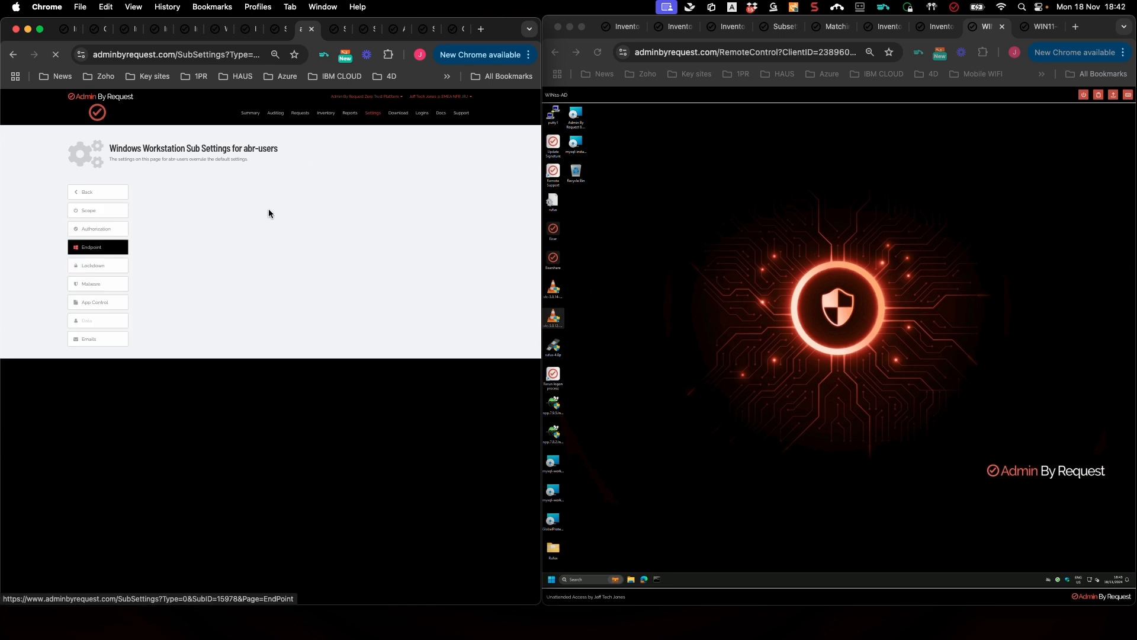
{"action": "left_click", "coordinate": [380, 183]}
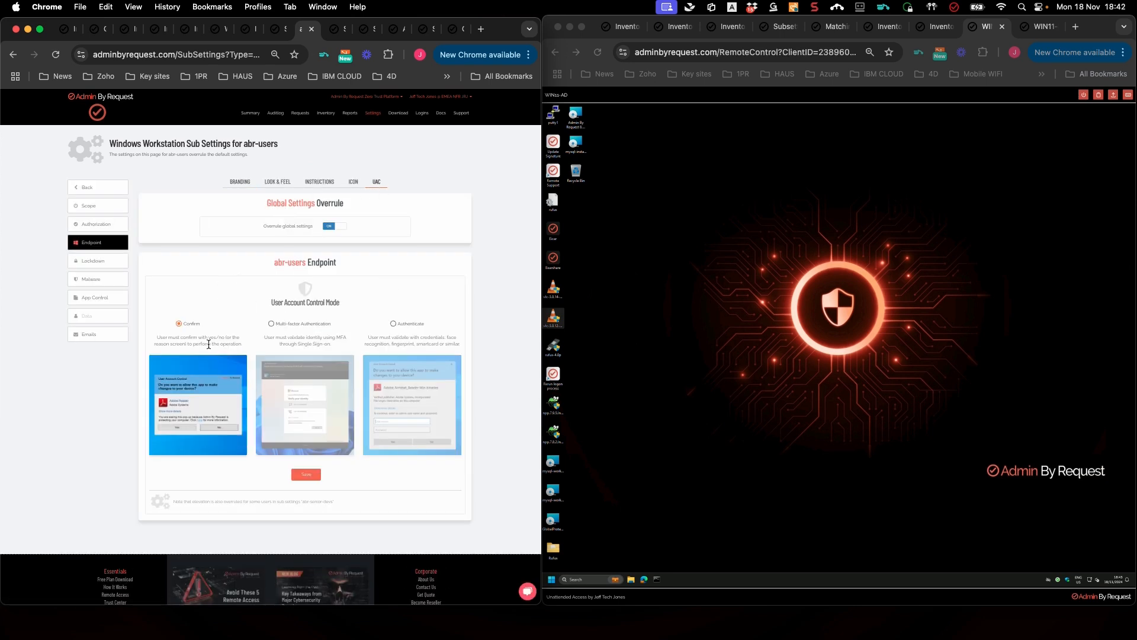
{"action": "left_click_drag", "start_coordinate": [244, 146], "coordinate": [279, 148]}
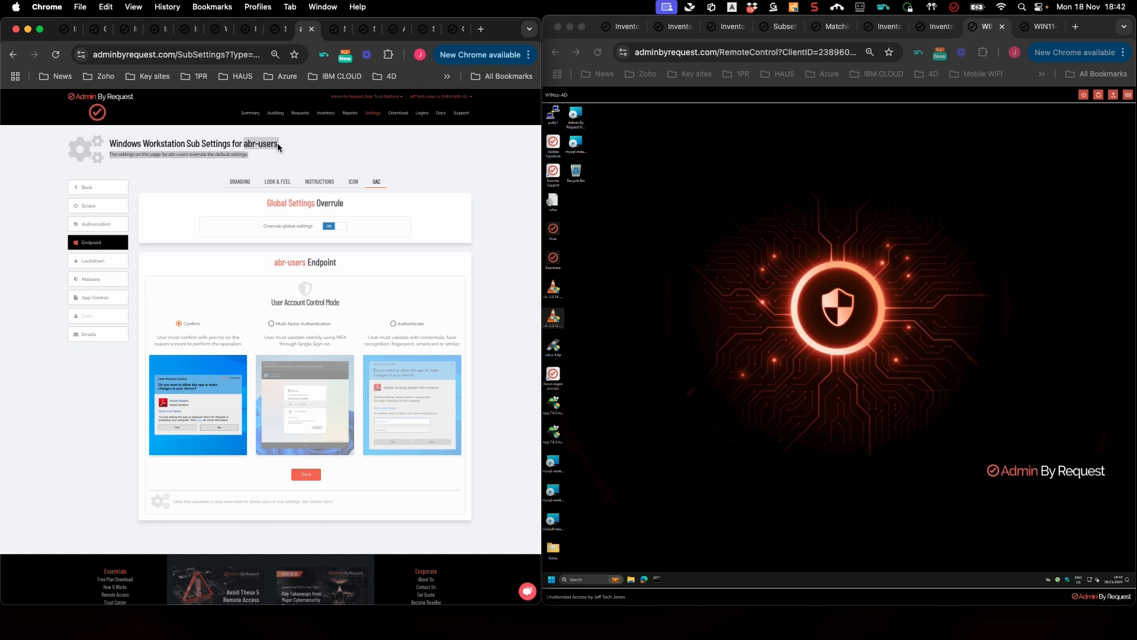
{"action": "left_click", "coordinate": [188, 302]}
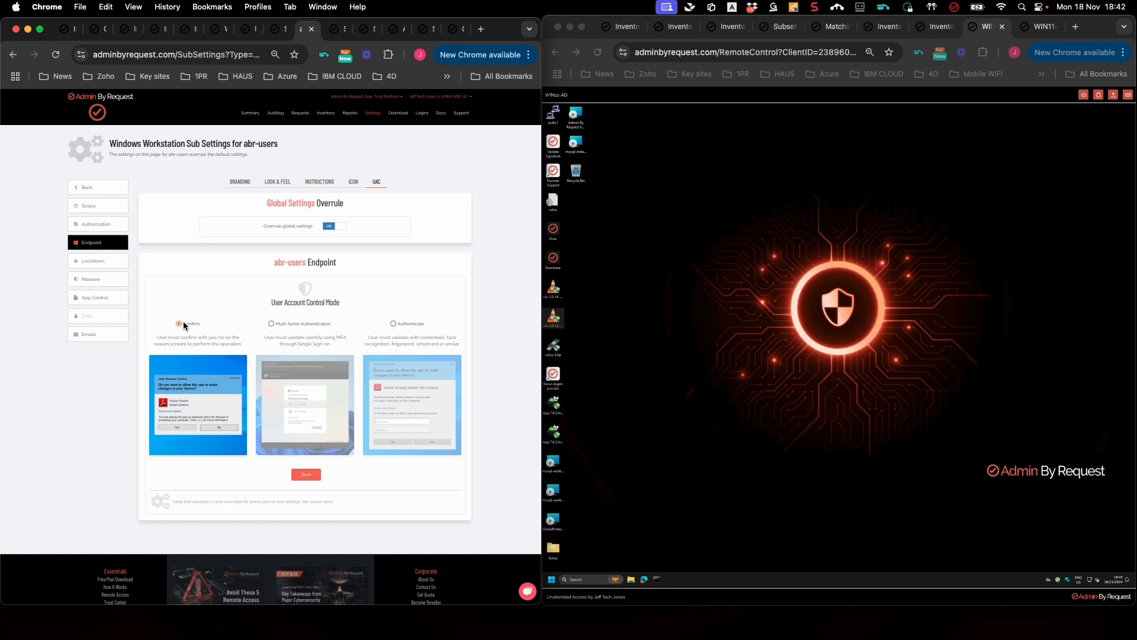
- Switch to the WIN11-ENTRA remote session and view the Connectivity details of its Admin By Request client
{"action": "left_click", "coordinate": [1029, 29]}
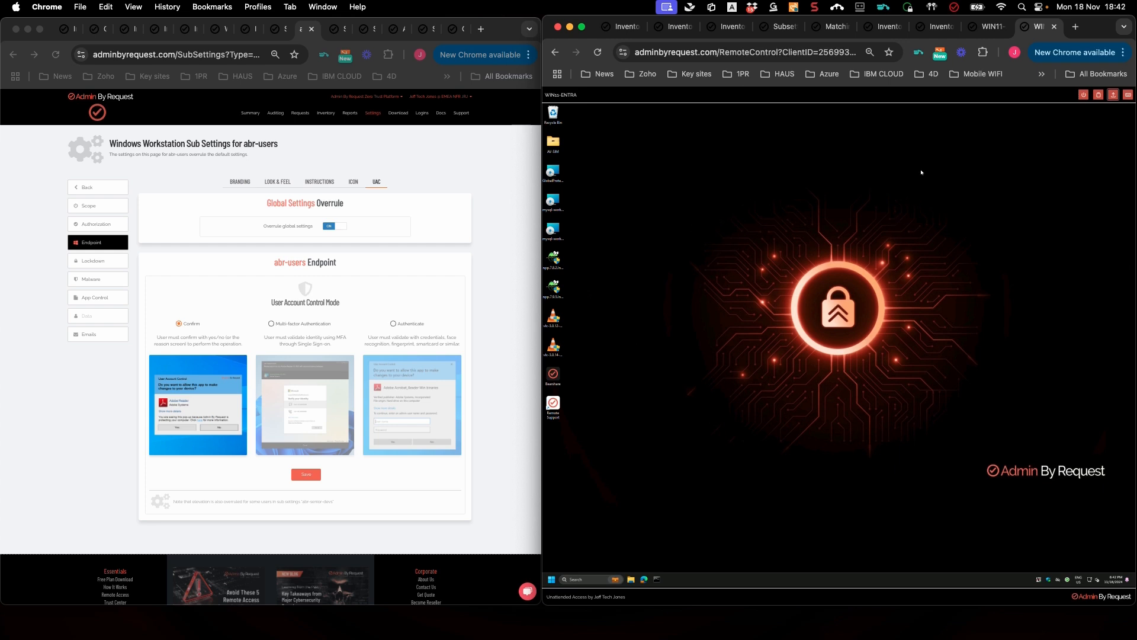
{"action": "left_click", "coordinate": [1049, 579]}
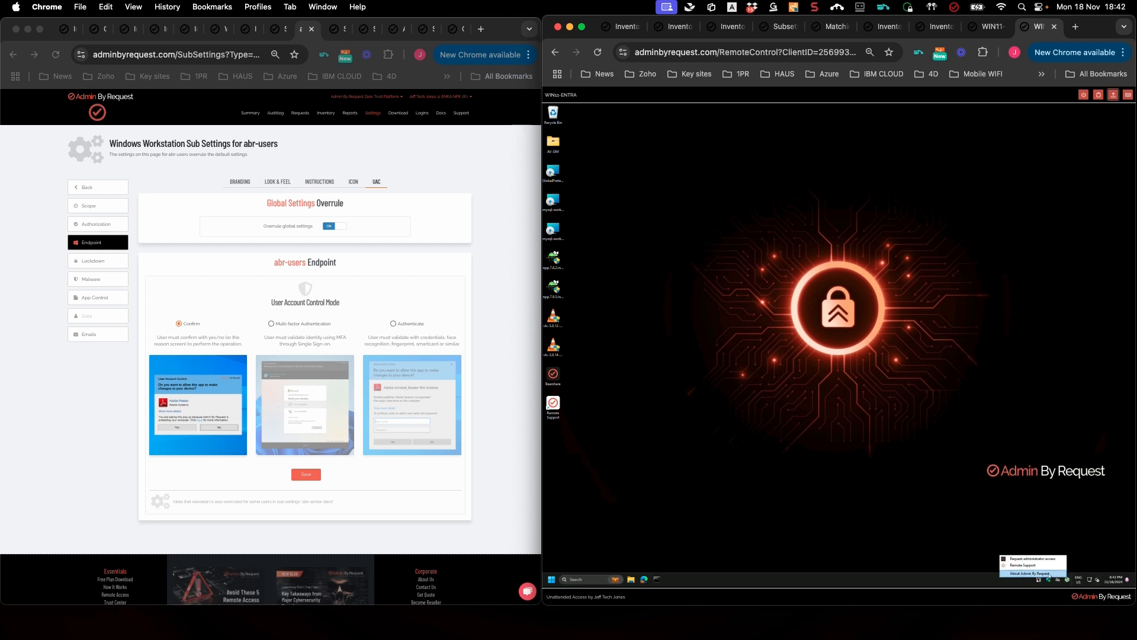
{"action": "left_click", "coordinate": [1049, 574]}
{"action": "left_click", "coordinate": [756, 308]}
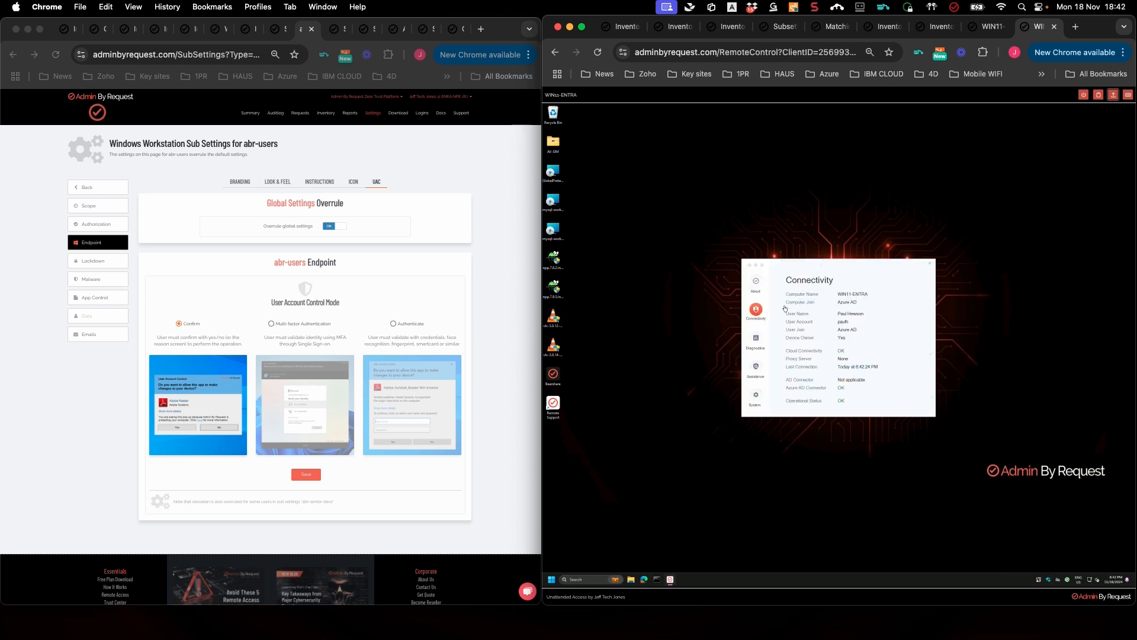
{"action": "left_click", "coordinate": [928, 263]}
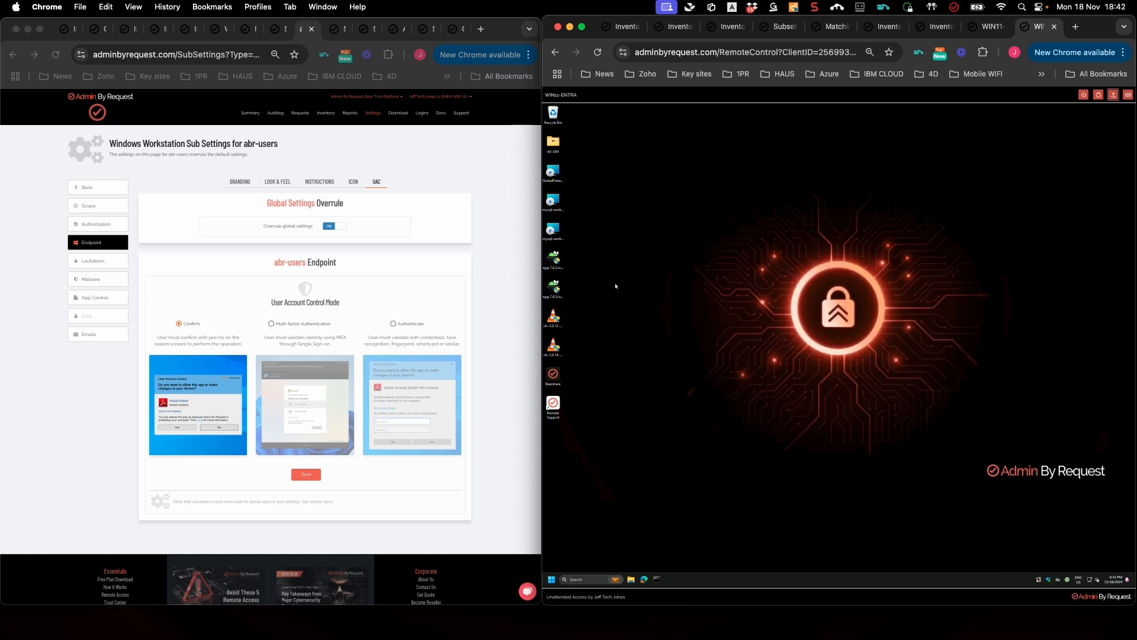
- Run the first Notepad++ installer on WIN11-ENTRA and decline its elevation request
{"action": "left_click", "coordinate": [557, 262]}
{"action": "double_click", "coordinate": [557, 262]}
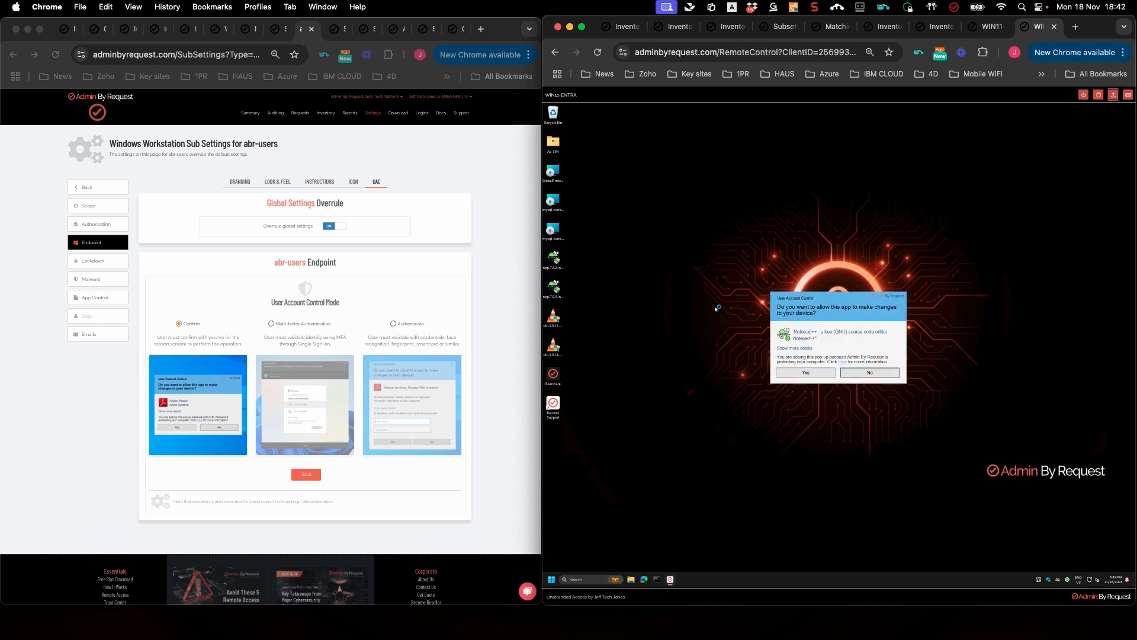
{"action": "left_click", "coordinate": [862, 374]}
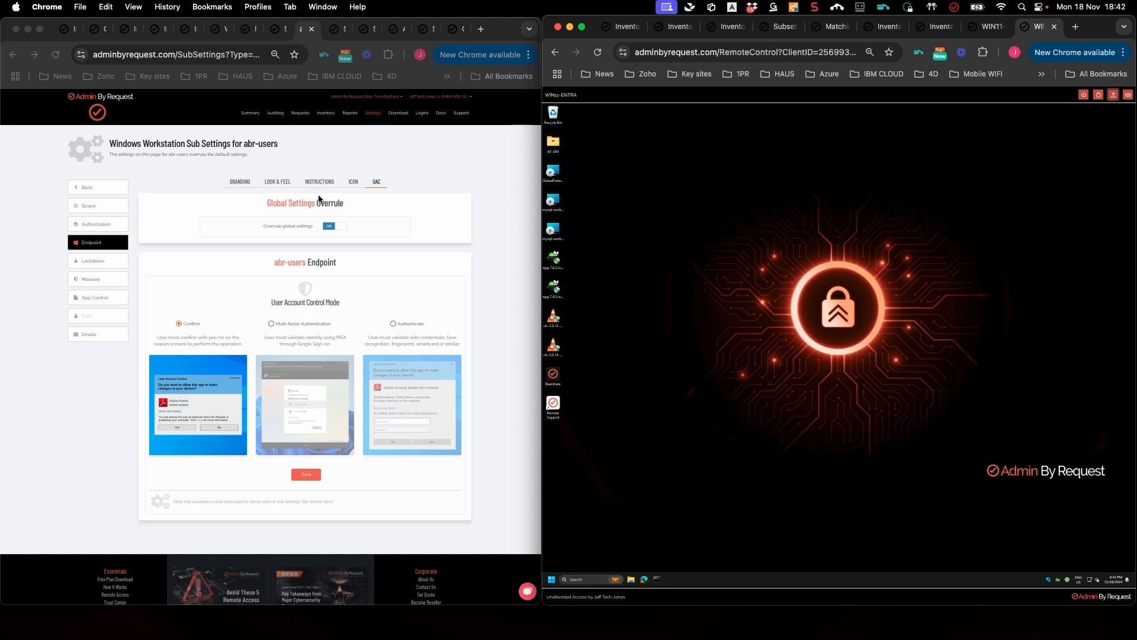
- Look up the group memberships of WIN11-ENTRA in the inventory and copy its abr-mfa computer group name
{"action": "left_click", "coordinate": [354, 138]}
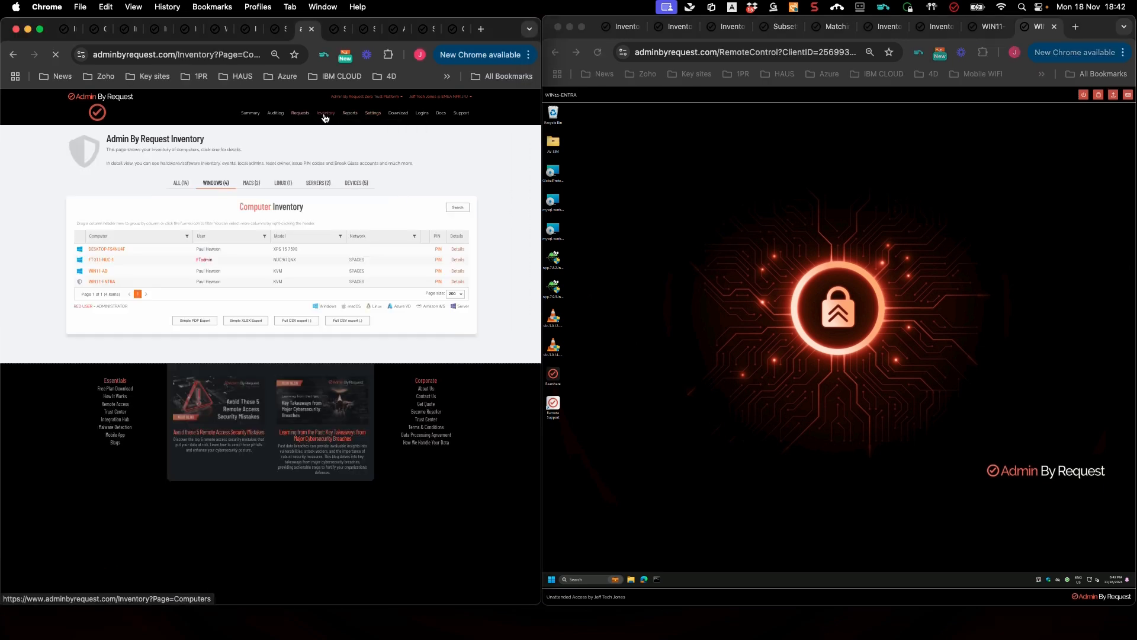
{"action": "left_click", "coordinate": [98, 280]}
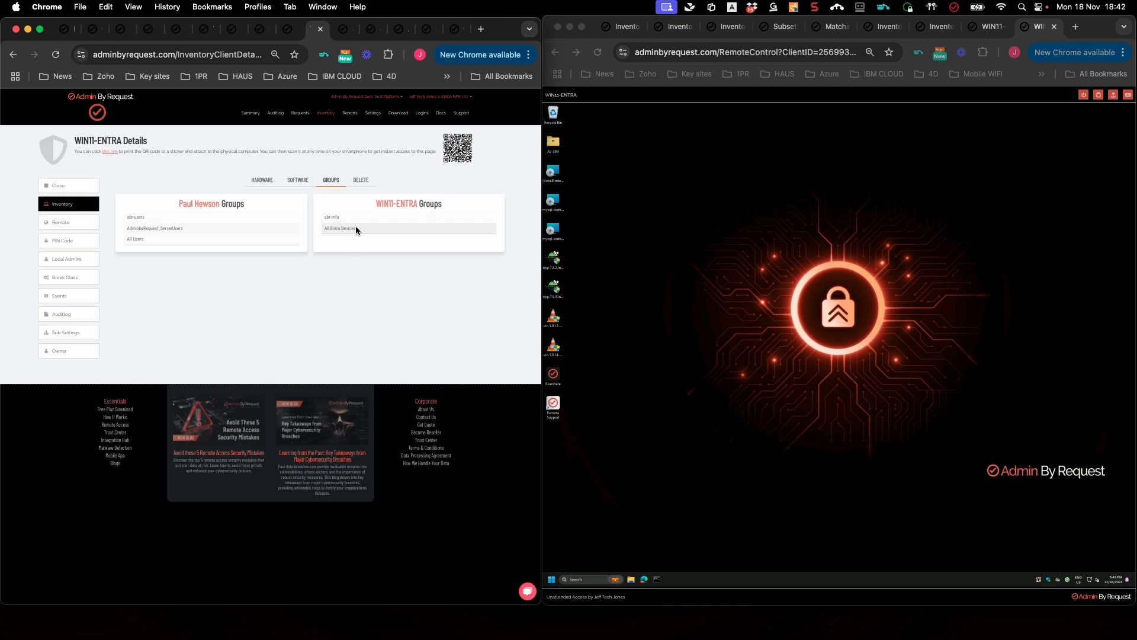
{"action": "left_click_drag", "start_coordinate": [339, 217], "coordinate": [326, 221]}
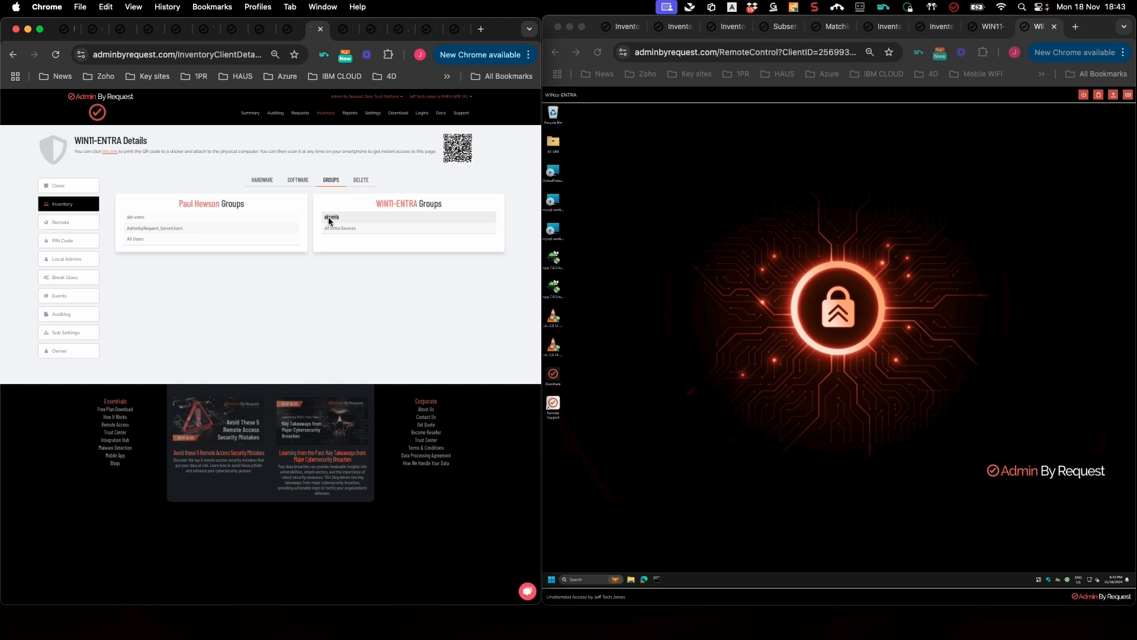
{"action": "right_click", "coordinate": [327, 221]}
{"action": "left_click", "coordinate": [346, 246]}
{"action": "left_click", "coordinate": [325, 269]}
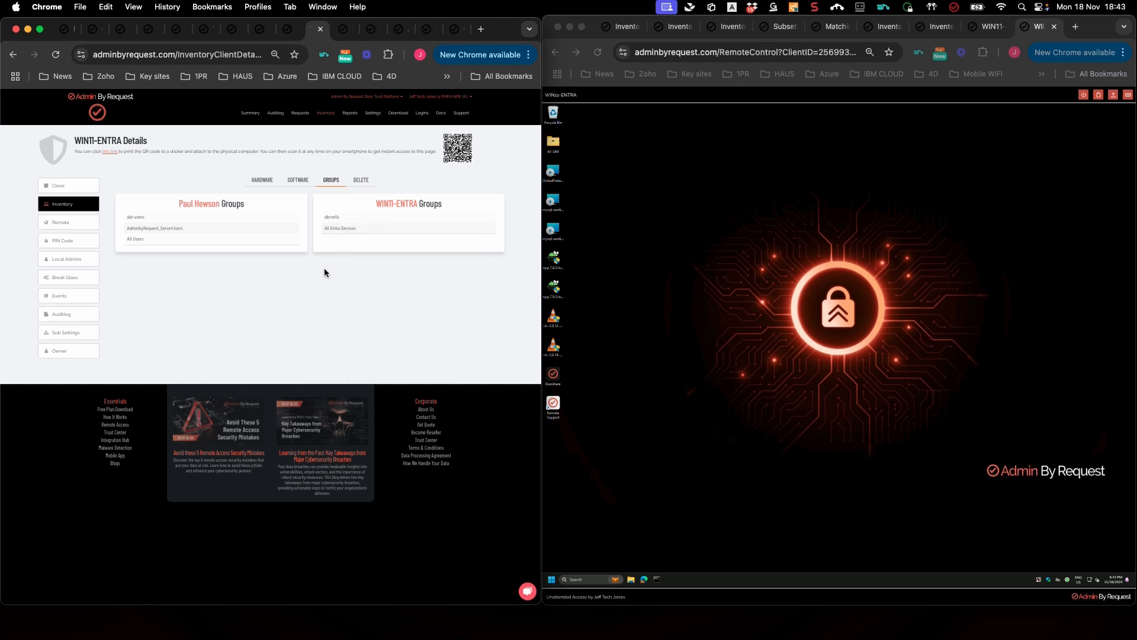
- Create a new Windows workstation sub setting named abr-mfa
{"action": "mouse_move", "coordinate": [375, 114]}
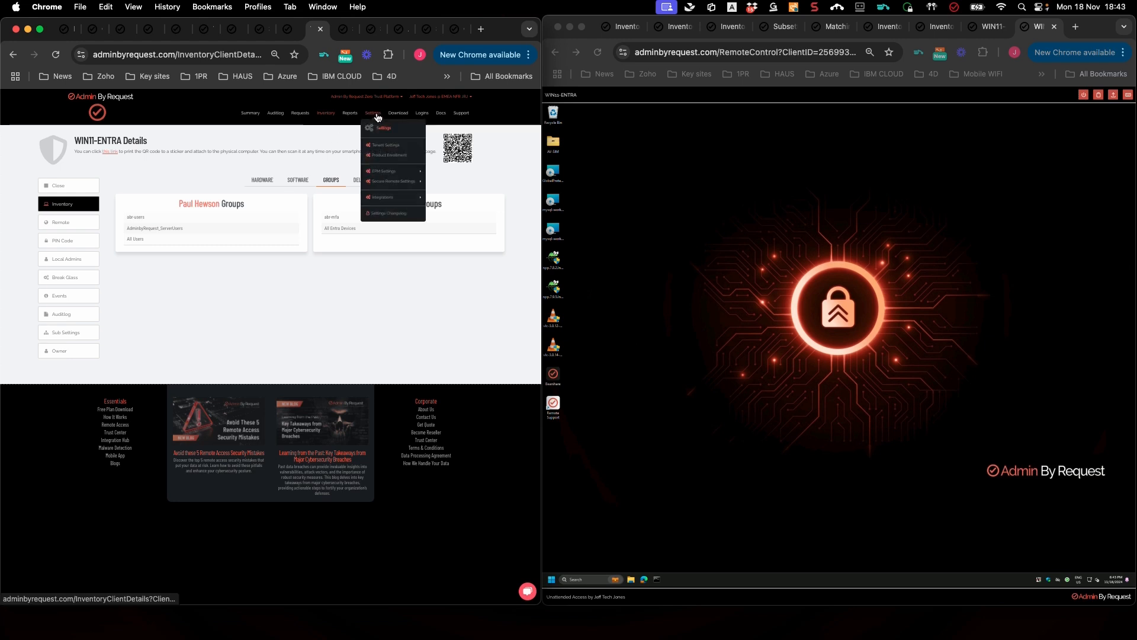
{"action": "mouse_move", "coordinate": [393, 173]}
{"action": "left_click", "coordinate": [449, 201]}
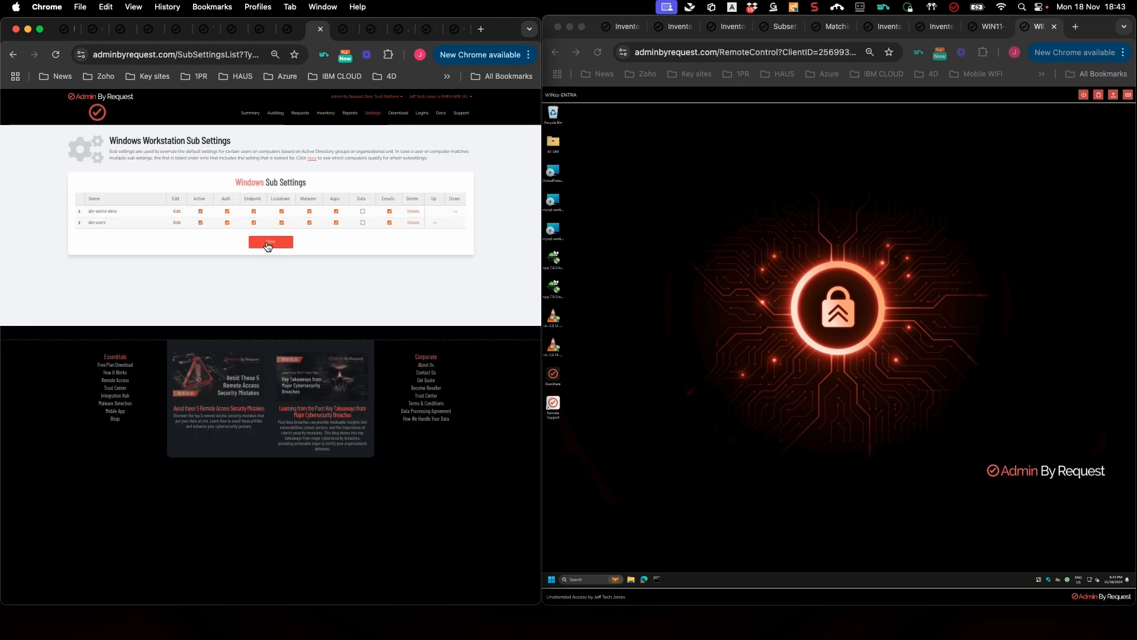
{"action": "left_click", "coordinate": [268, 242]}
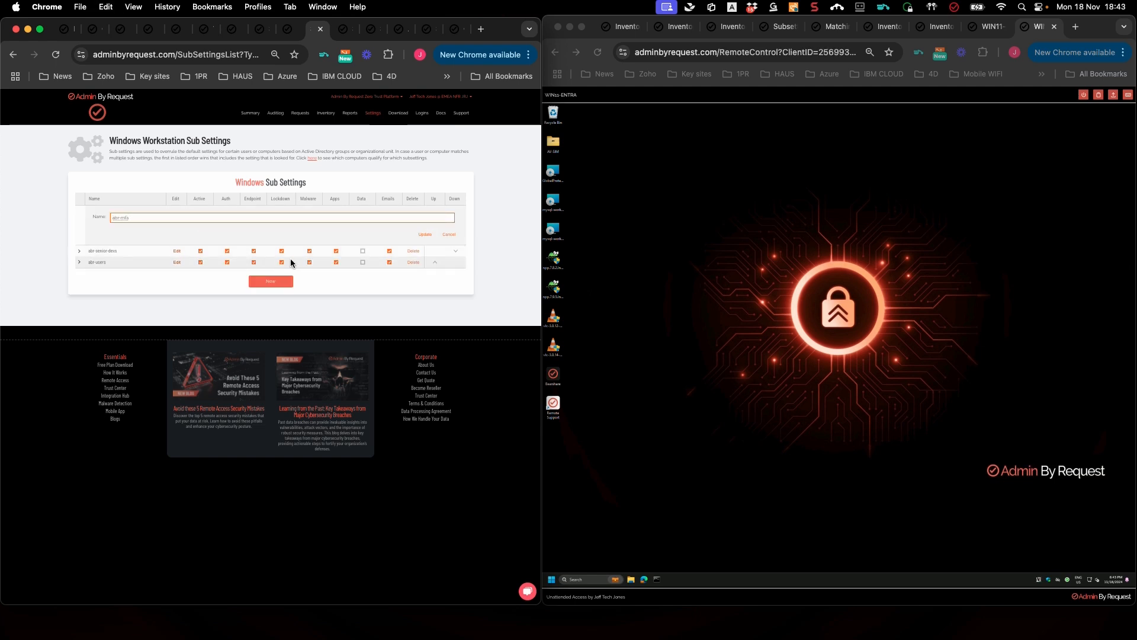
{"action": "left_click", "coordinate": [424, 234]}
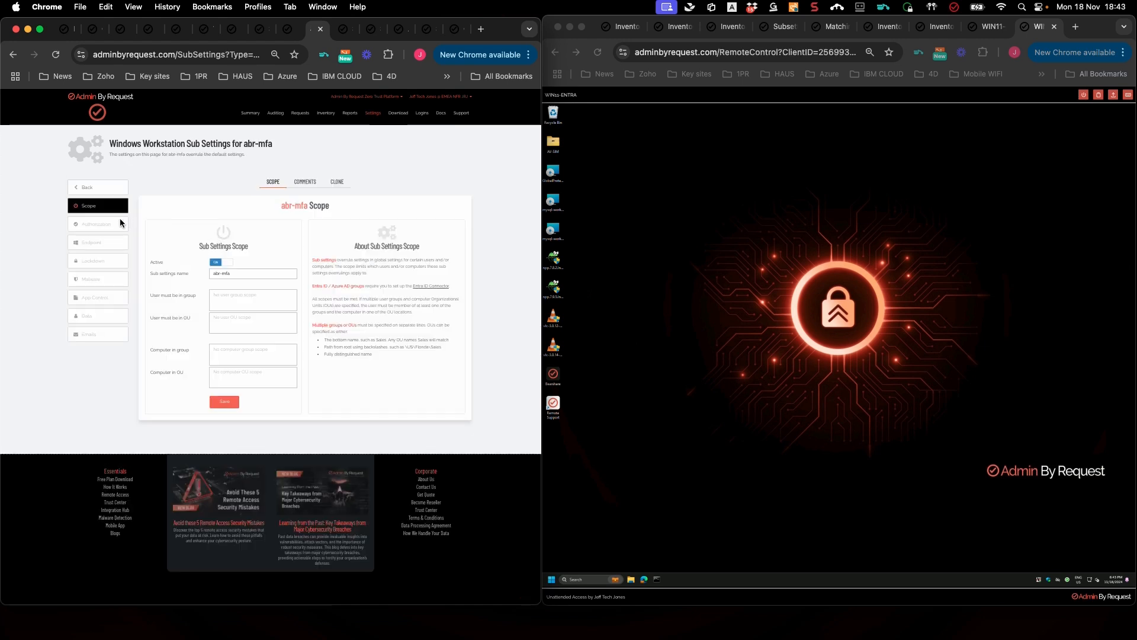
- Overrule the global UAC settings for the abr-mfa endpoint, set User Account Control Mode to Multi-factor Authentication, and save
{"action": "left_click", "coordinate": [97, 244]}
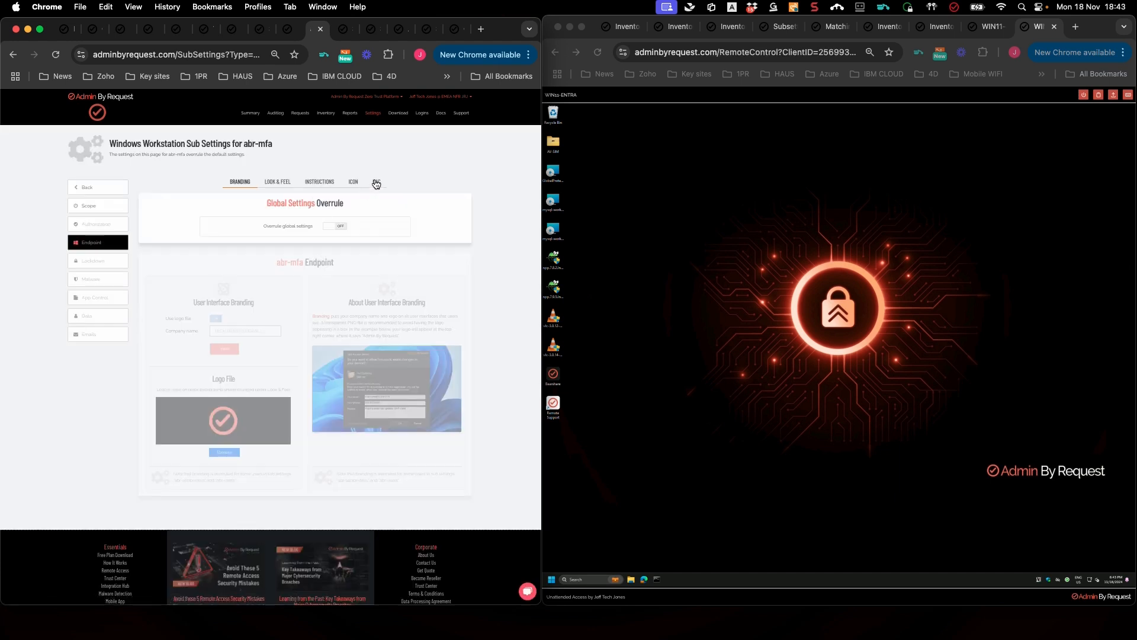
{"action": "left_click", "coordinate": [376, 184]}
{"action": "left_click", "coordinate": [331, 230]}
{"action": "left_click", "coordinate": [271, 323]}
{"action": "left_click", "coordinate": [306, 475]}
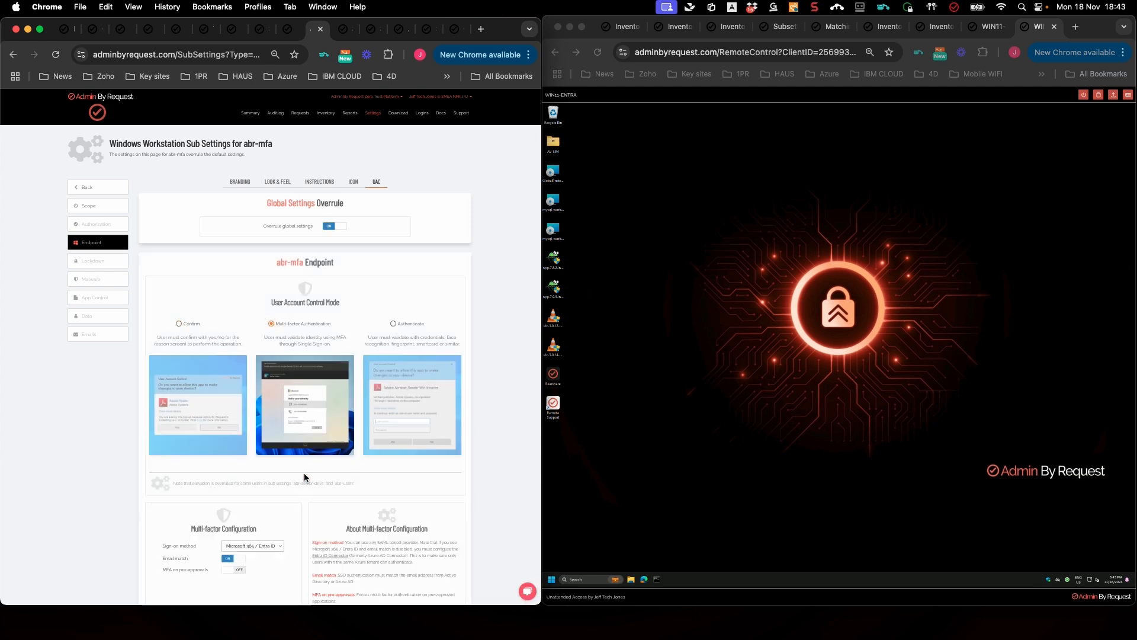
{"action": "scroll", "coordinate": [303, 477], "scroll_direction": "down", "scroll_amount": 3}
{"action": "left_click", "coordinate": [307, 511]}
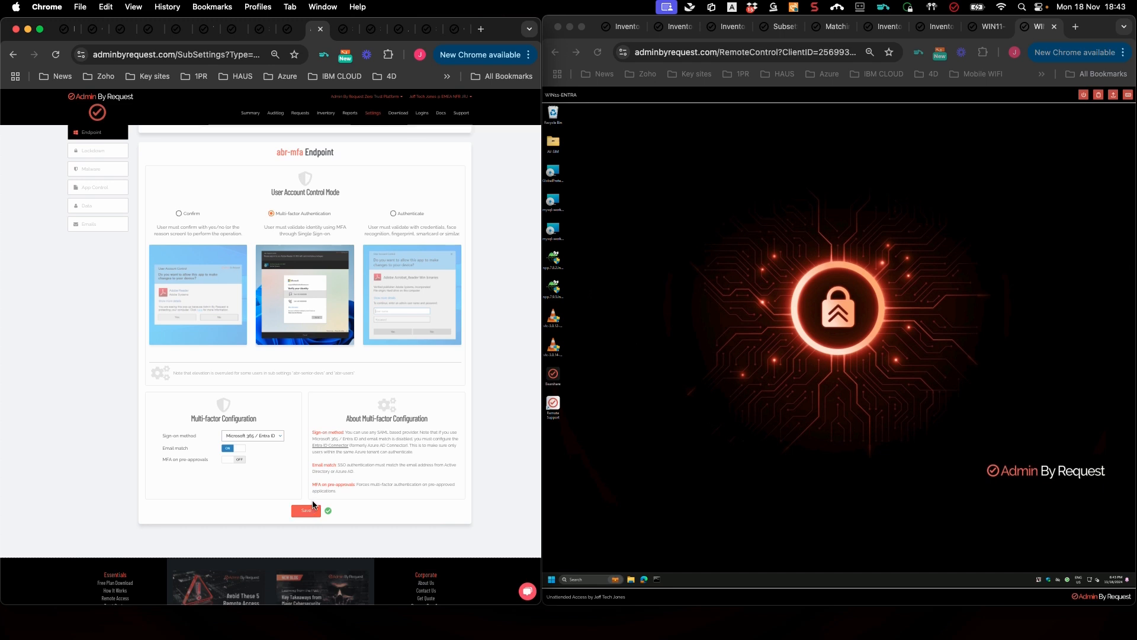
{"action": "scroll", "coordinate": [315, 505], "scroll_direction": "down", "scroll_amount": 3}
{"action": "scroll", "coordinate": [315, 504], "scroll_direction": "up", "scroll_amount": 6}
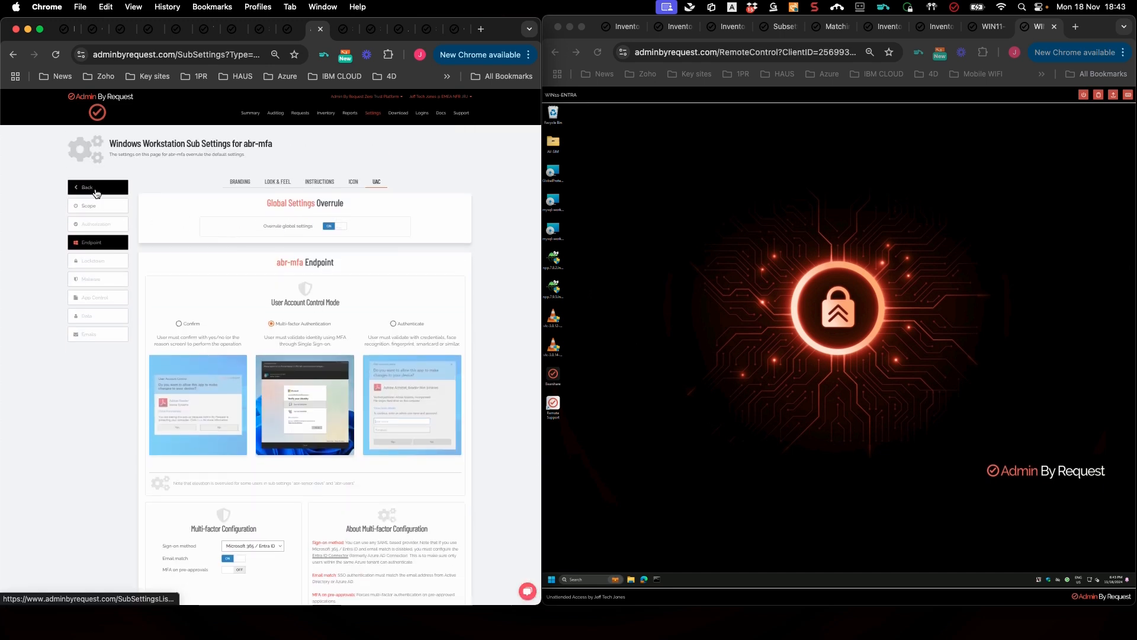
- Open the scope settings of the abr-mfa Windows sub setting for editing
{"action": "mouse_move", "coordinate": [368, 120]}
{"action": "mouse_move", "coordinate": [394, 171]}
{"action": "left_click", "coordinate": [455, 203]}
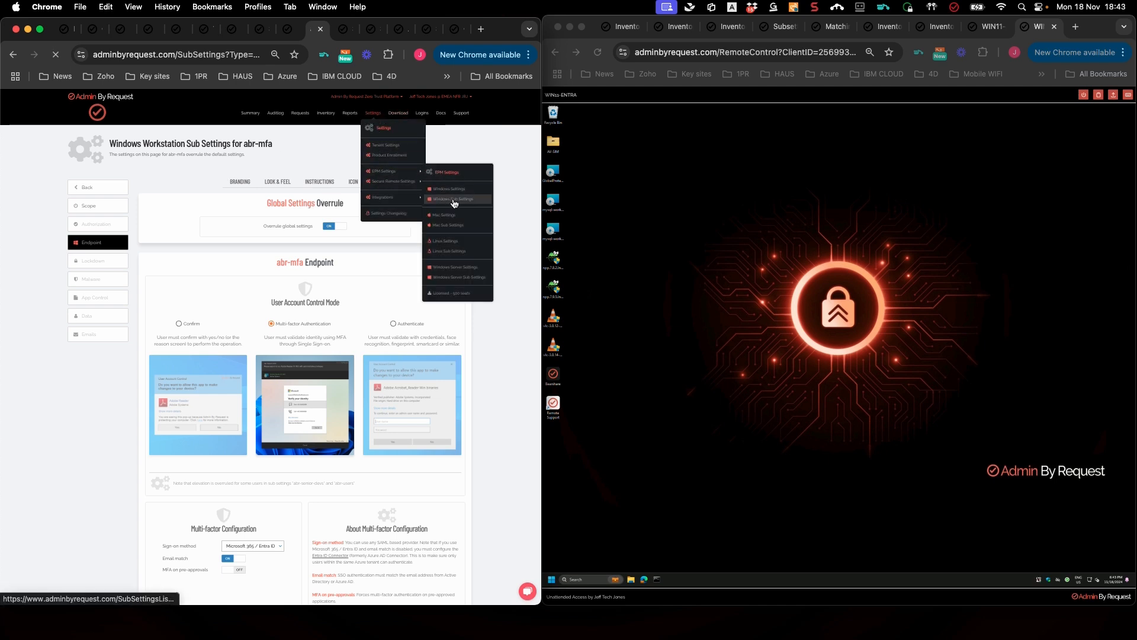
{"action": "left_click", "coordinate": [179, 236]}
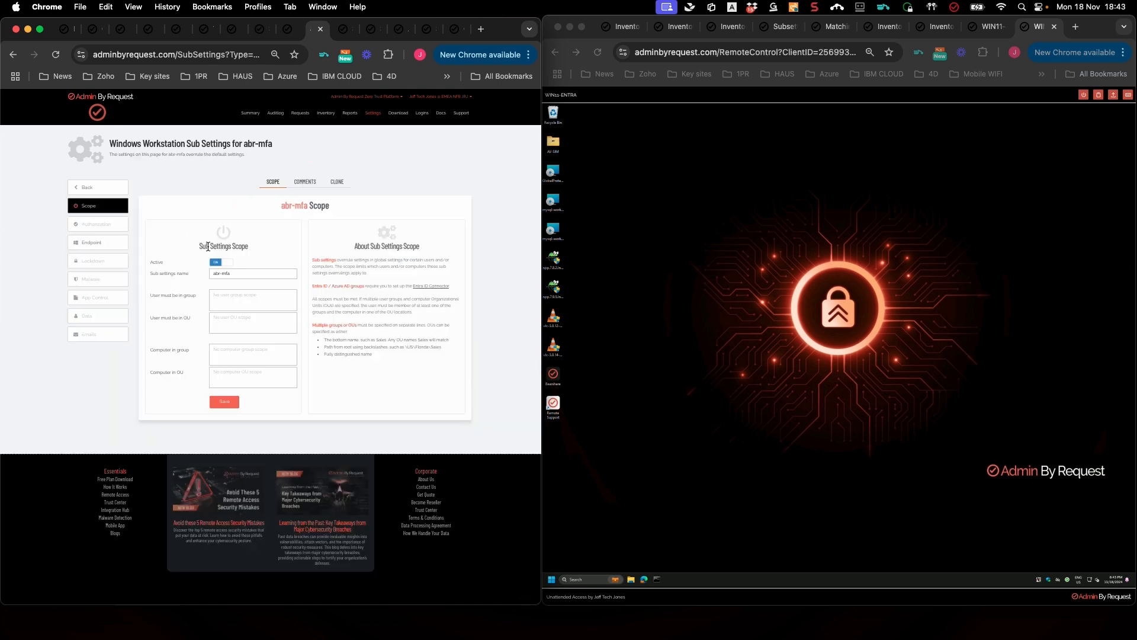
{"action": "left_click", "coordinate": [230, 296]}
{"action": "key", "text": "super+v"}
{"action": "left_click", "coordinate": [188, 318]}
{"action": "left_click_drag", "start_coordinate": [230, 295], "coordinate": [205, 294]}
{"action": "key", "text": "super+x"}
- Limit the abr-mfa sub setting to computers in the abr-mfa group and save the scope
{"action": "left_click", "coordinate": [221, 352]}
{"action": "key", "text": "super+v"}
{"action": "left_click", "coordinate": [169, 360]}
{"action": "left_click_drag", "start_coordinate": [235, 351], "coordinate": [205, 352]}
{"action": "left_click", "coordinate": [225, 404]}
- Check which computers match the abr-mfa Windows sub setting and return to the list of Windows sub settings
{"action": "mouse_move", "coordinate": [372, 112]}
{"action": "mouse_move", "coordinate": [403, 171]}
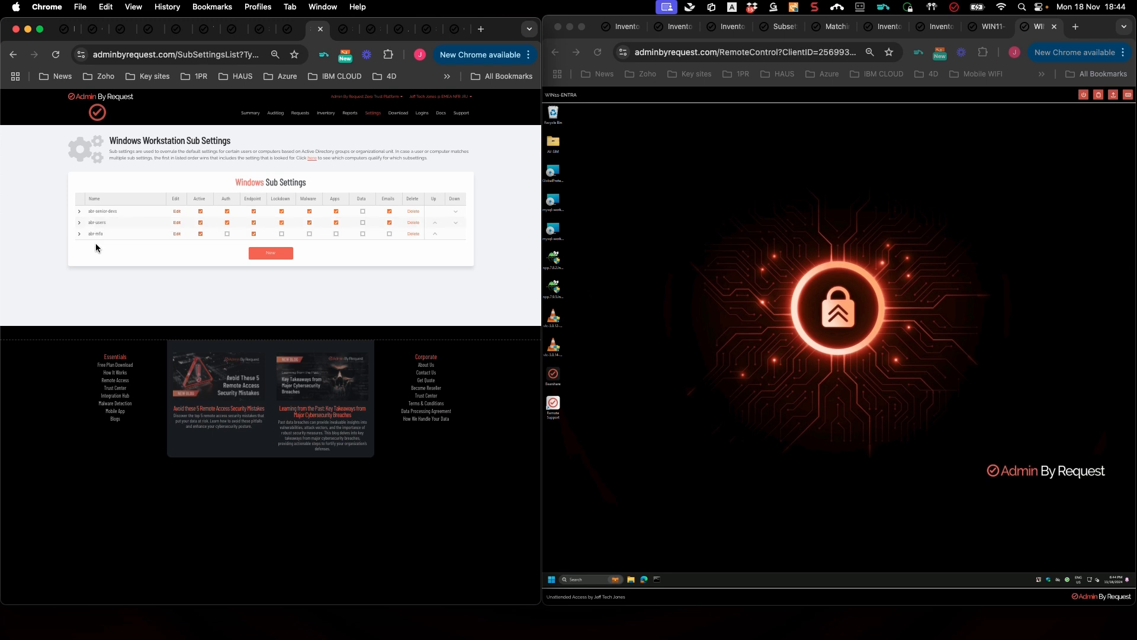
{"action": "left_click", "coordinate": [78, 234]}
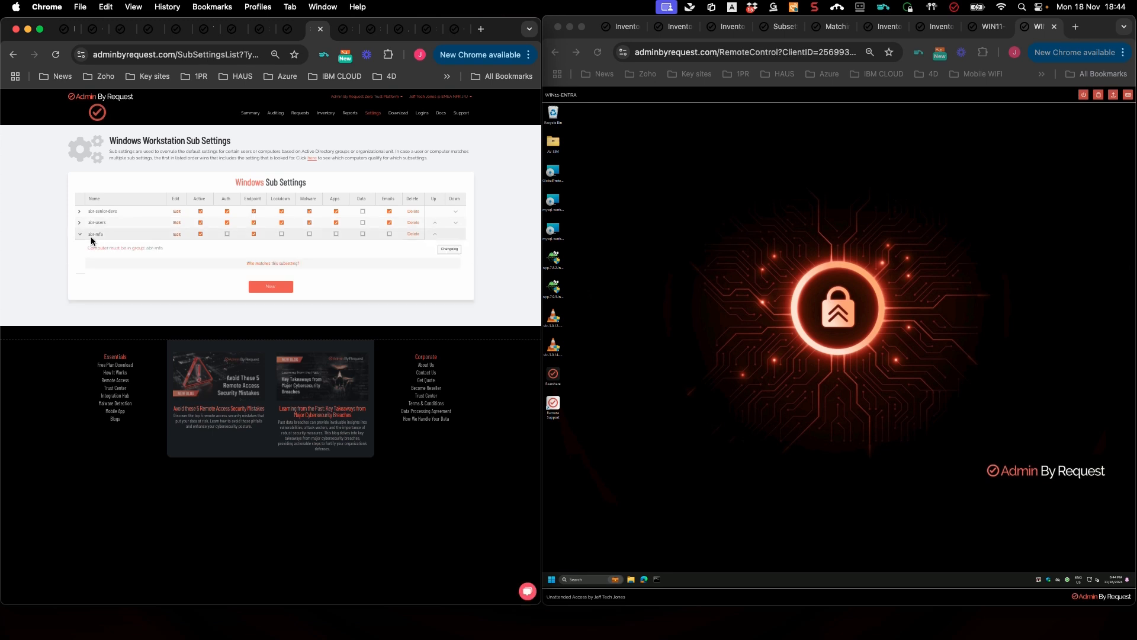
{"action": "left_click", "coordinate": [271, 265]}
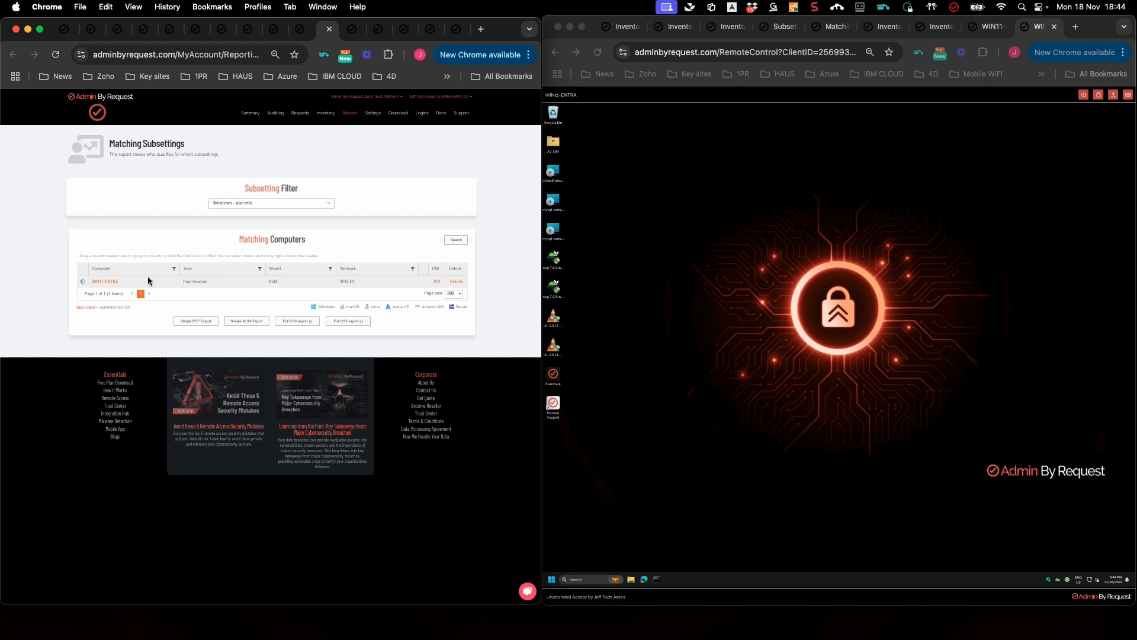
{"action": "mouse_move", "coordinate": [350, 112]}
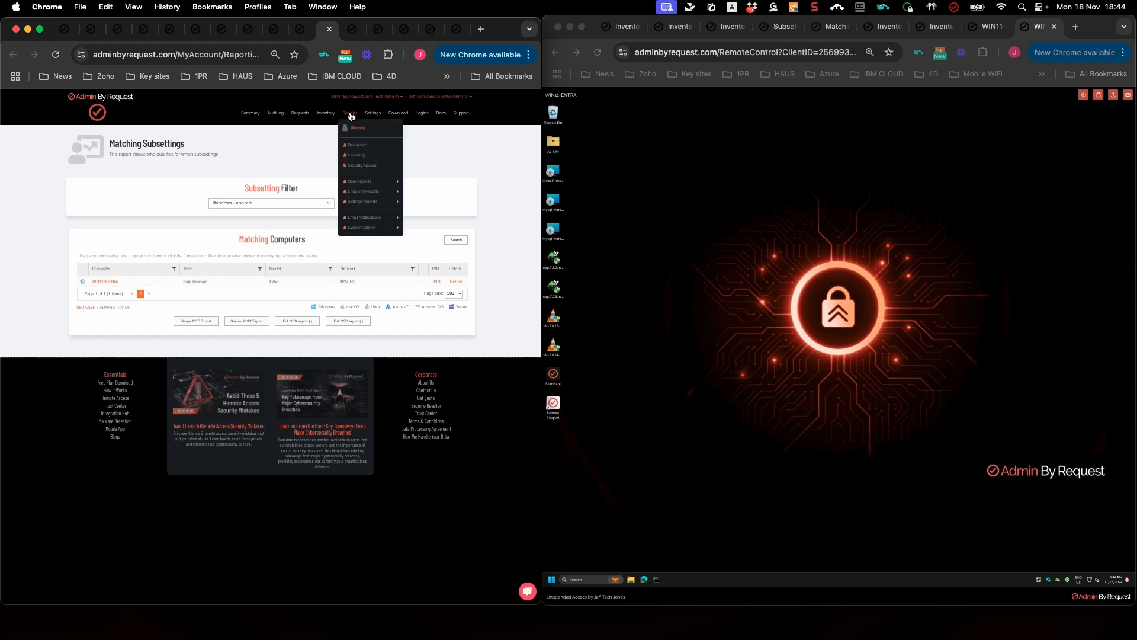
{"action": "mouse_move", "coordinate": [368, 181]}
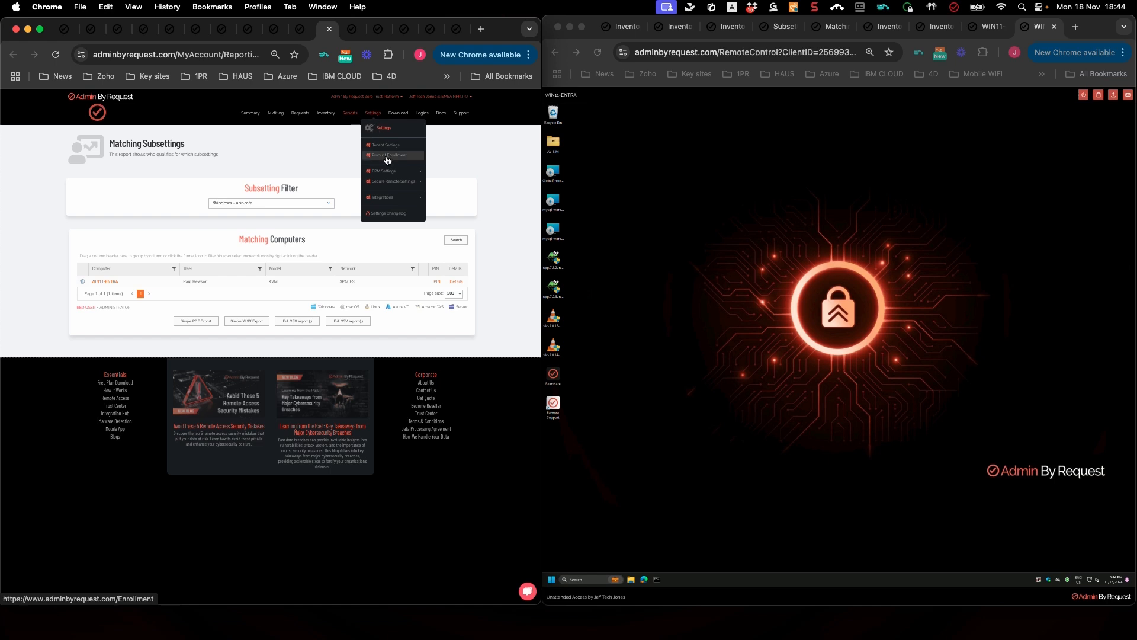
{"action": "left_click", "coordinate": [446, 200]}
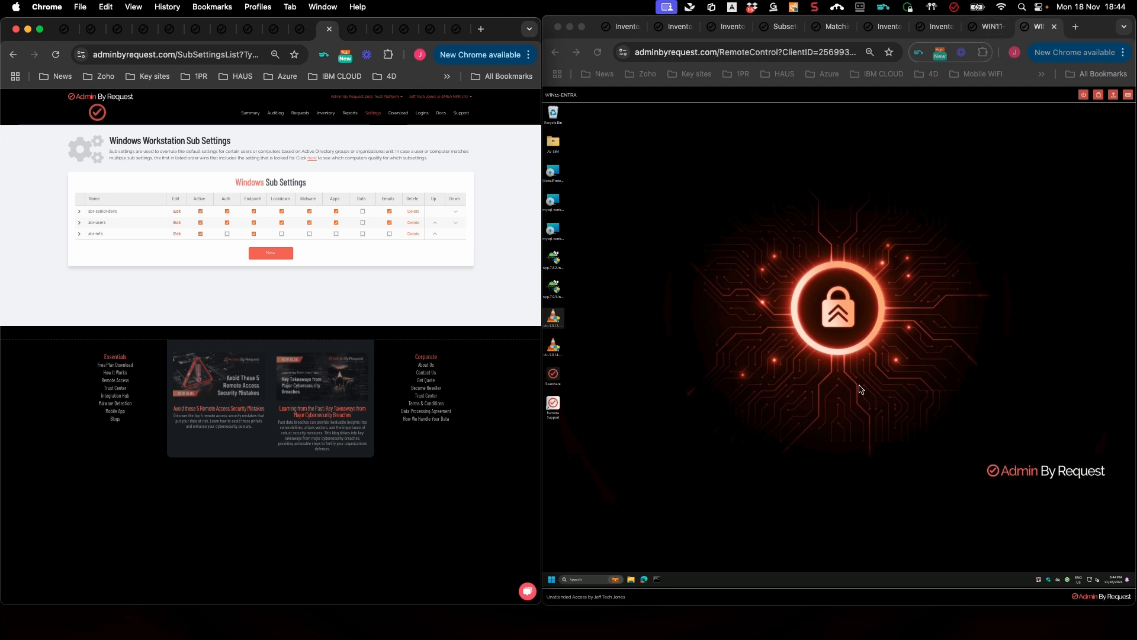
- Run the lower Notepad++ installer on the WIN11-ENTRA desktop to test elevation, and cancel it at the language selection
{"action": "left_click", "coordinate": [1068, 581]}
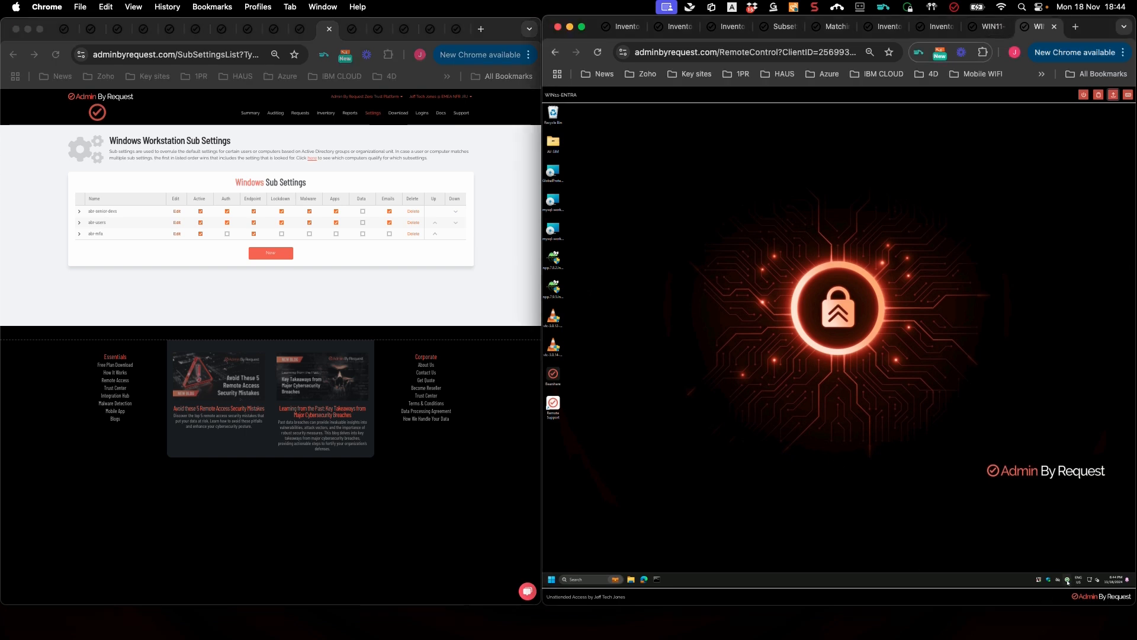
{"action": "left_click", "coordinate": [1069, 580]}
{"action": "left_click", "coordinate": [1069, 581]}
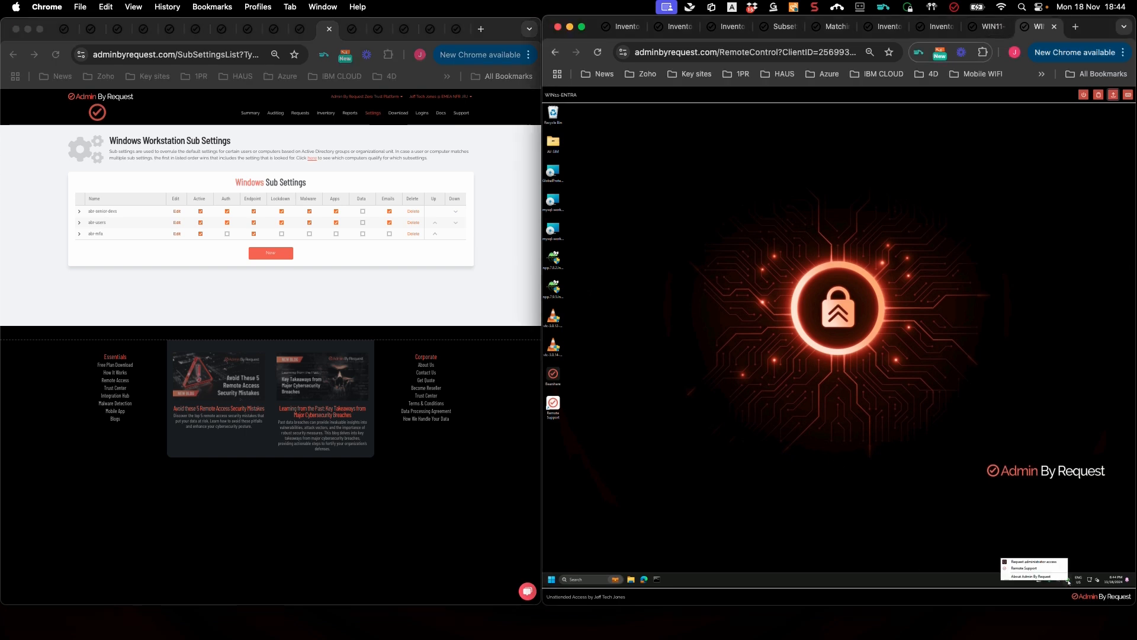
{"action": "left_click", "coordinate": [978, 511]}
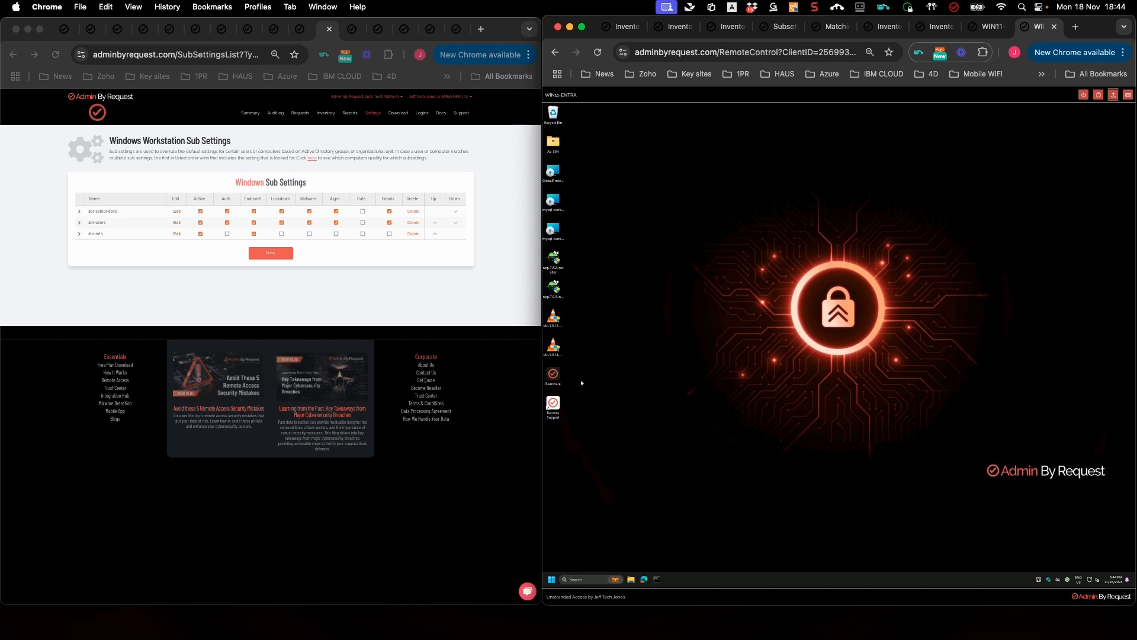
{"action": "double_click", "coordinate": [560, 291]}
{"action": "left_click", "coordinate": [870, 372]}
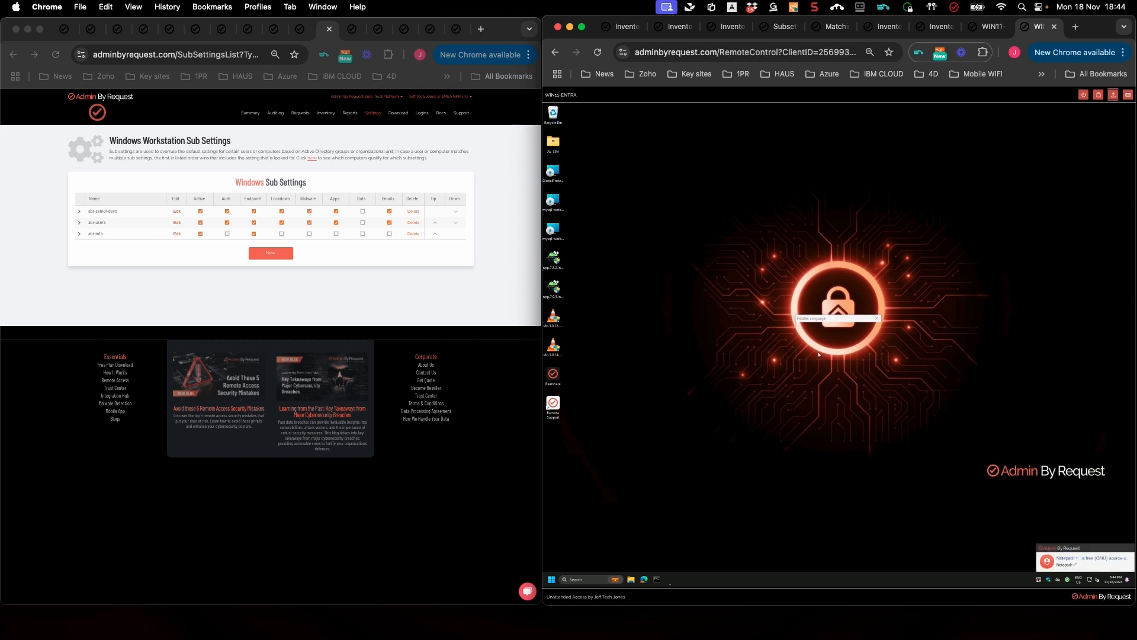
{"action": "left_click", "coordinate": [867, 356]}
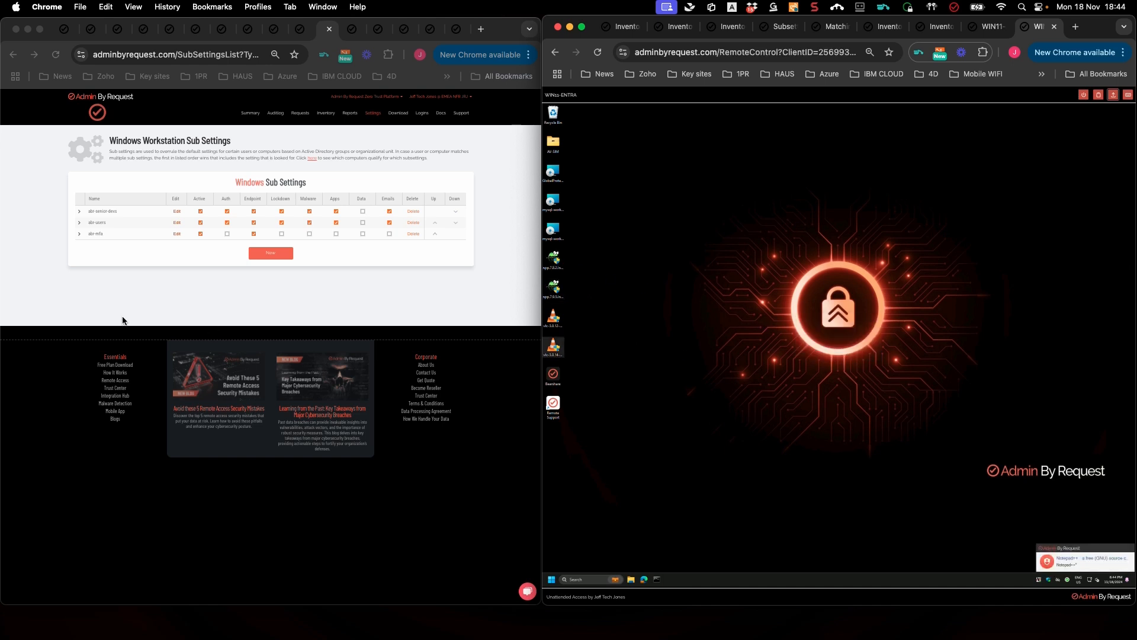
- Expand the abr-users, abr-senior-devs and abr-mfa sub settings to compare the group each one is scoped to
{"action": "left_click", "coordinate": [80, 224]}
{"action": "left_click", "coordinate": [79, 223]}
{"action": "left_click", "coordinate": [869, 372]}
{"action": "left_click", "coordinate": [869, 372]}
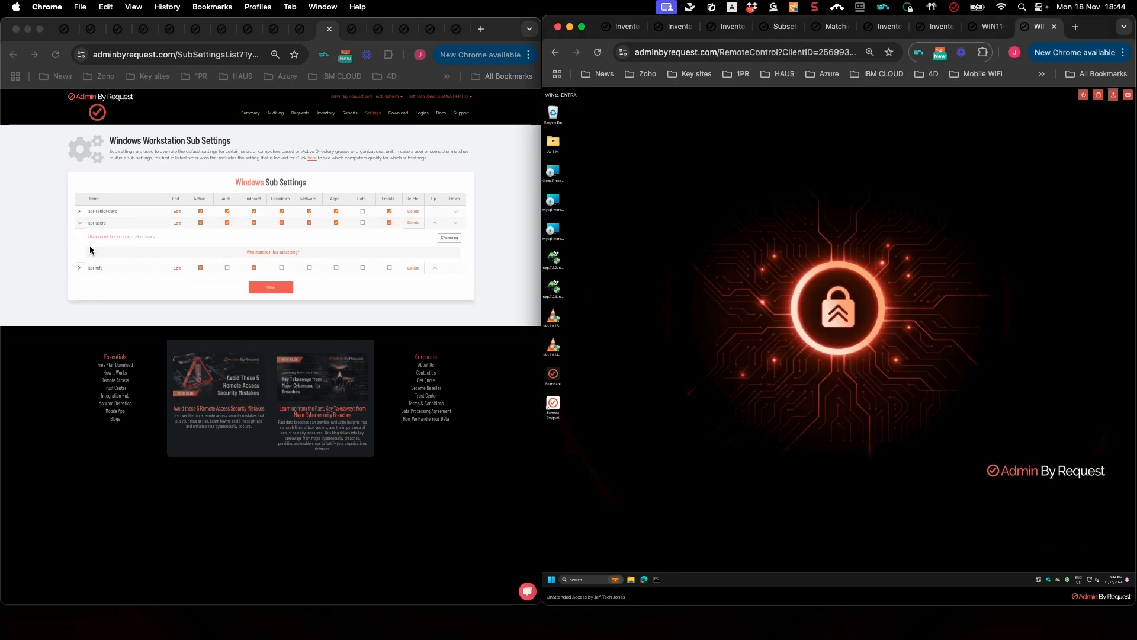
{"action": "left_click", "coordinate": [103, 214]}
{"action": "left_click_drag", "start_coordinate": [118, 212], "coordinate": [88, 215]}
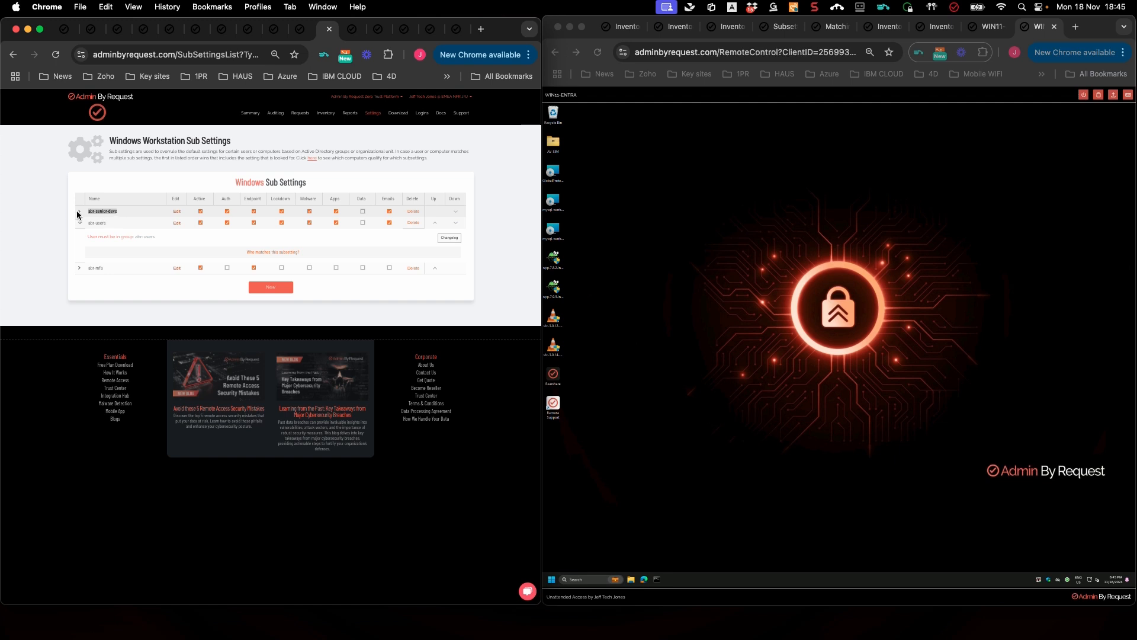
{"action": "left_click", "coordinate": [80, 213]}
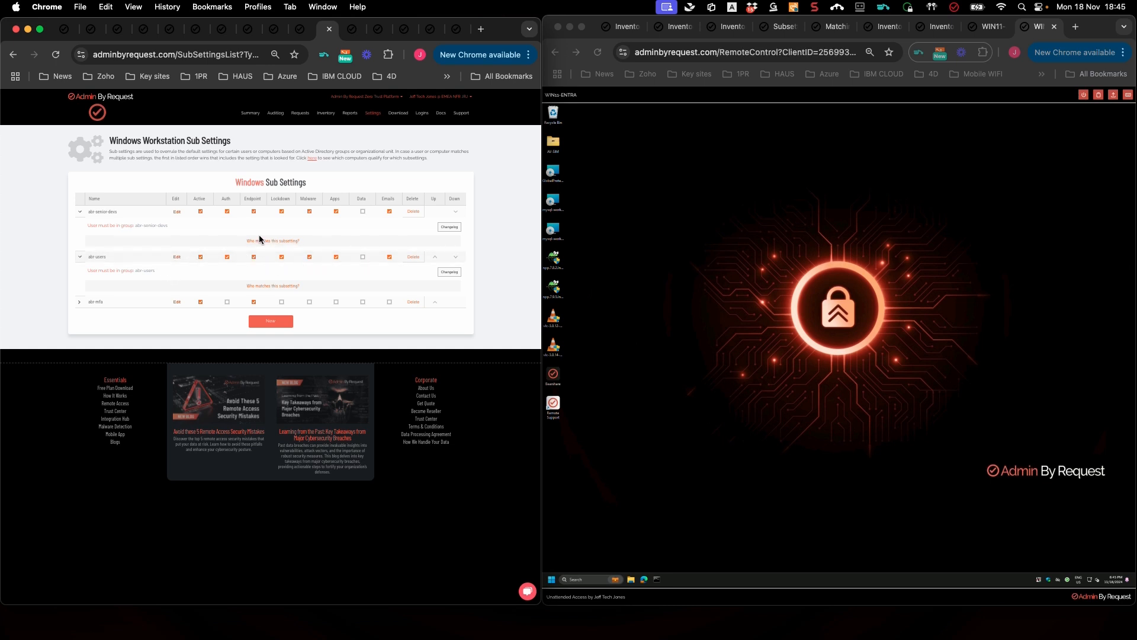
{"action": "left_click", "coordinate": [254, 257]}
{"action": "left_click", "coordinate": [79, 302]}
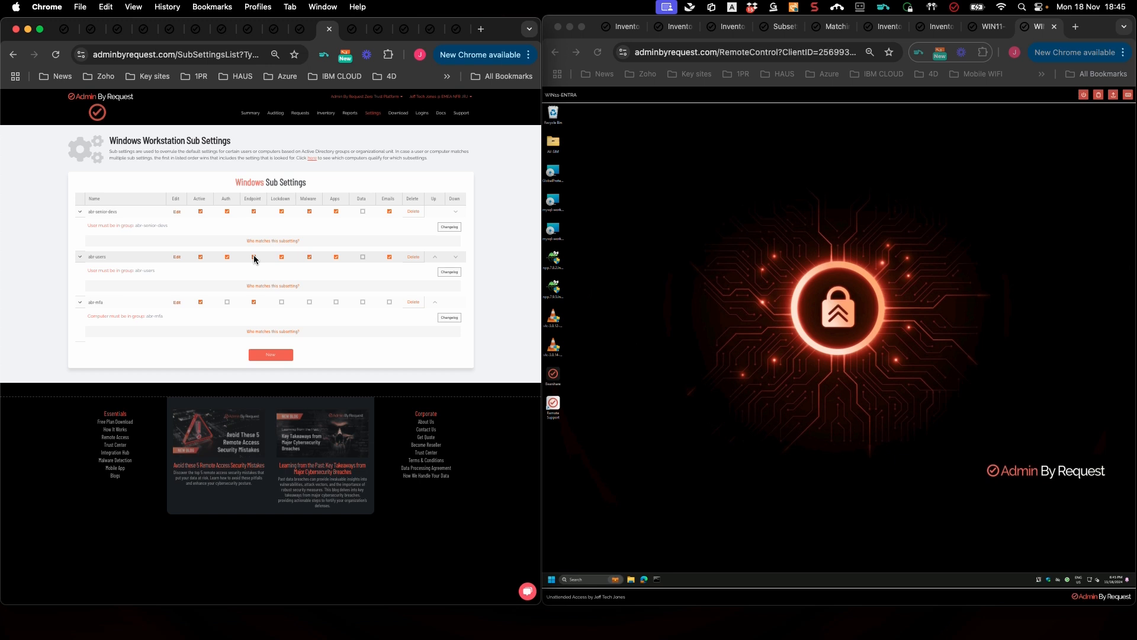
- Move the abr-mfa sub setting above abr-users in the priority order and collapse the expanded sub setting details
{"action": "left_click", "coordinate": [436, 303]}
{"action": "left_click", "coordinate": [81, 259]}
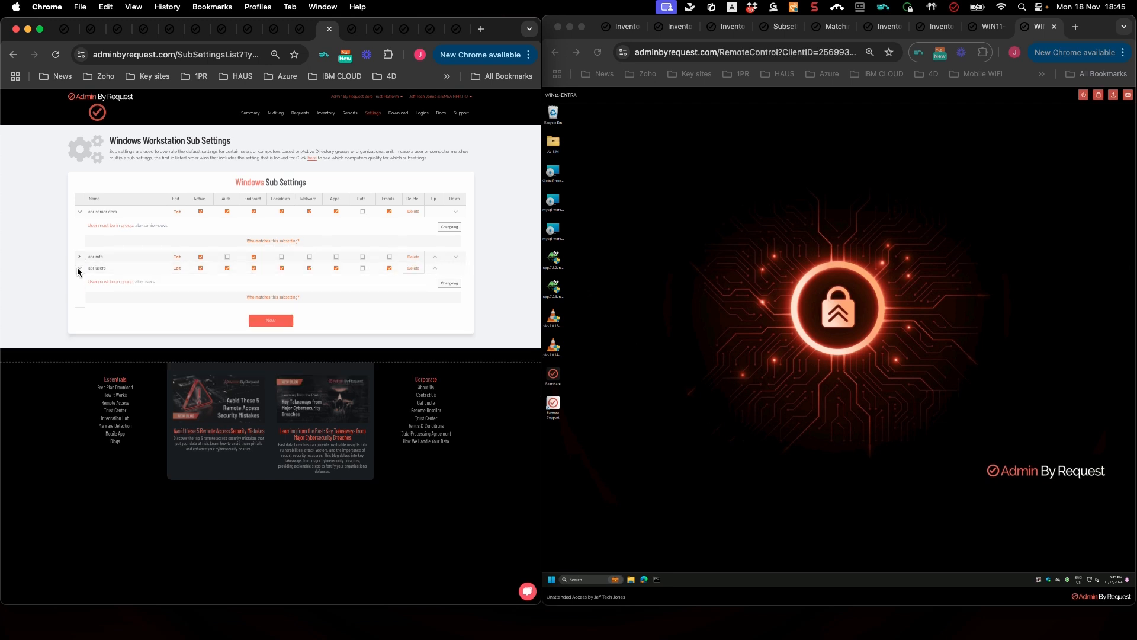
{"action": "left_click", "coordinate": [79, 270]}
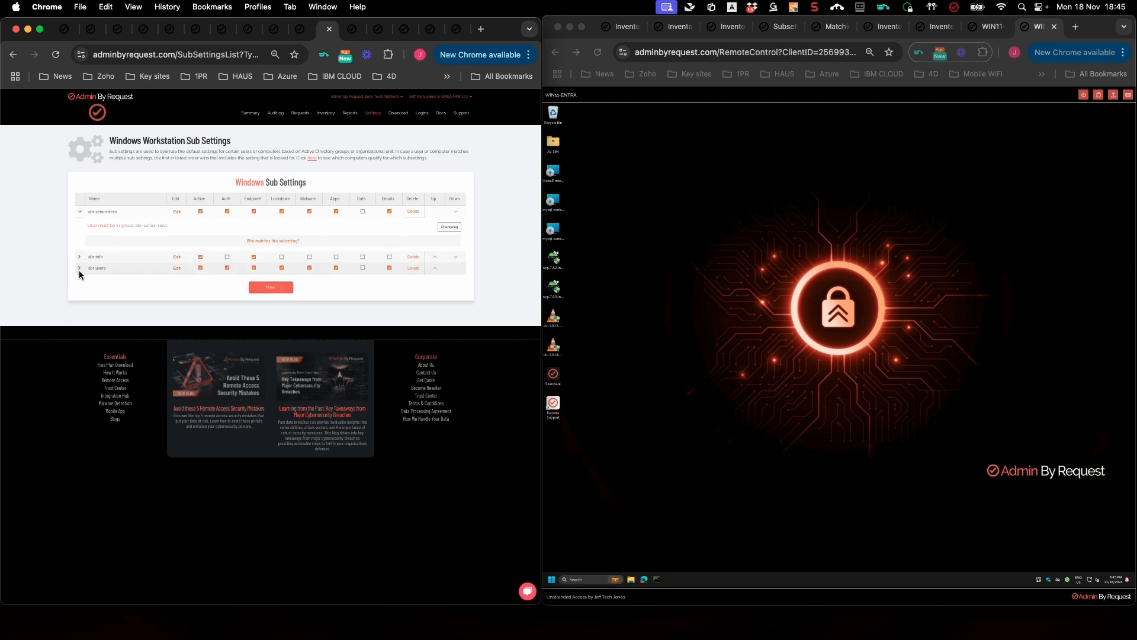
{"action": "left_click", "coordinate": [80, 211]}
- Review the order of abr-senior-devs and abr-mfa, and examine the computer group that scopes abr-mfa
{"action": "left_click_drag", "start_coordinate": [120, 212], "coordinate": [91, 213]}
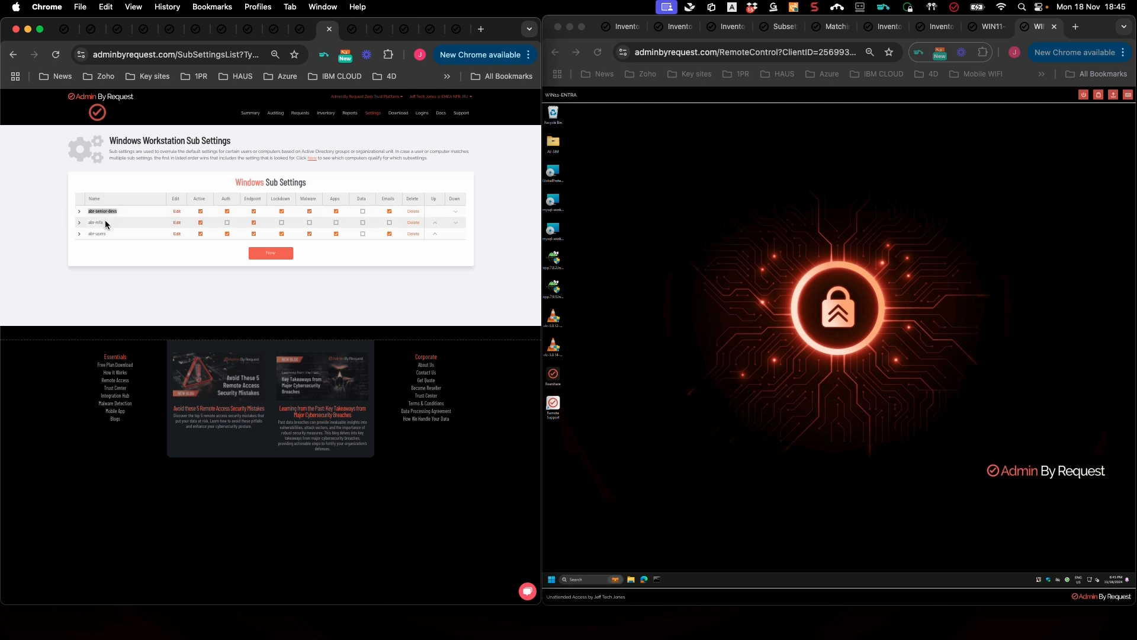
{"action": "left_click_drag", "start_coordinate": [107, 224], "coordinate": [90, 224]}
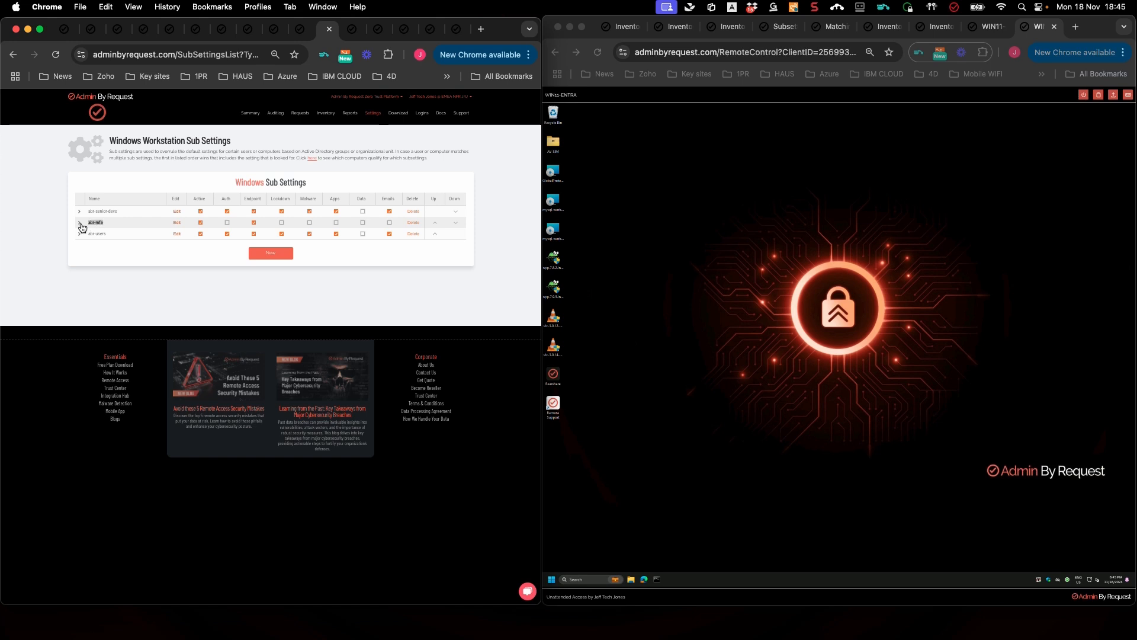
{"action": "left_click", "coordinate": [80, 223]}
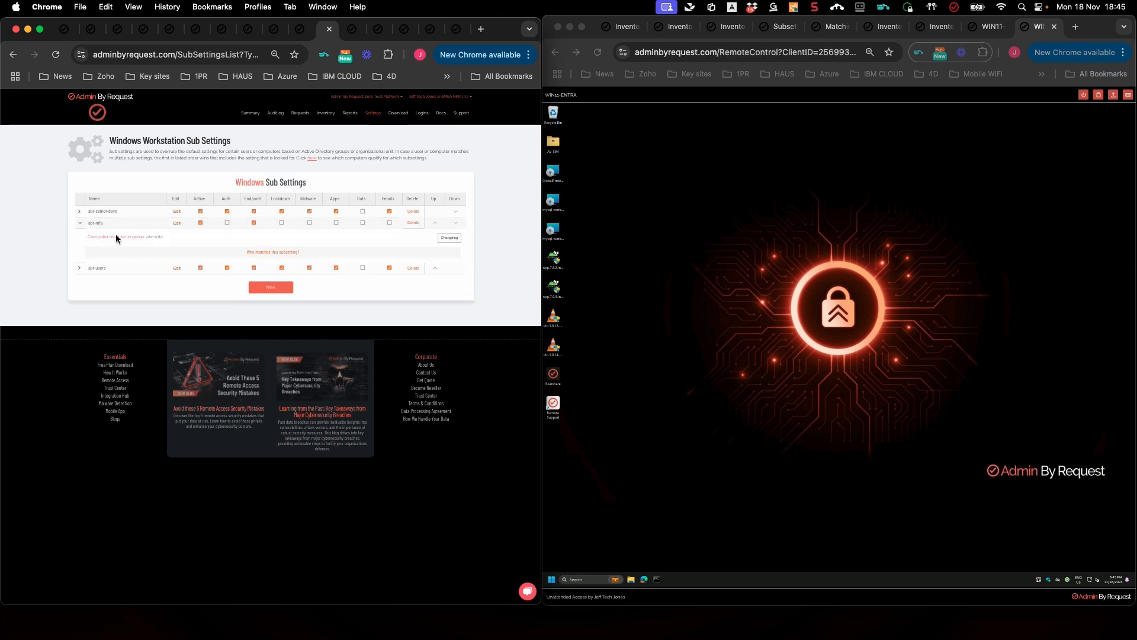
{"action": "left_click_drag", "start_coordinate": [166, 238], "coordinate": [147, 237]}
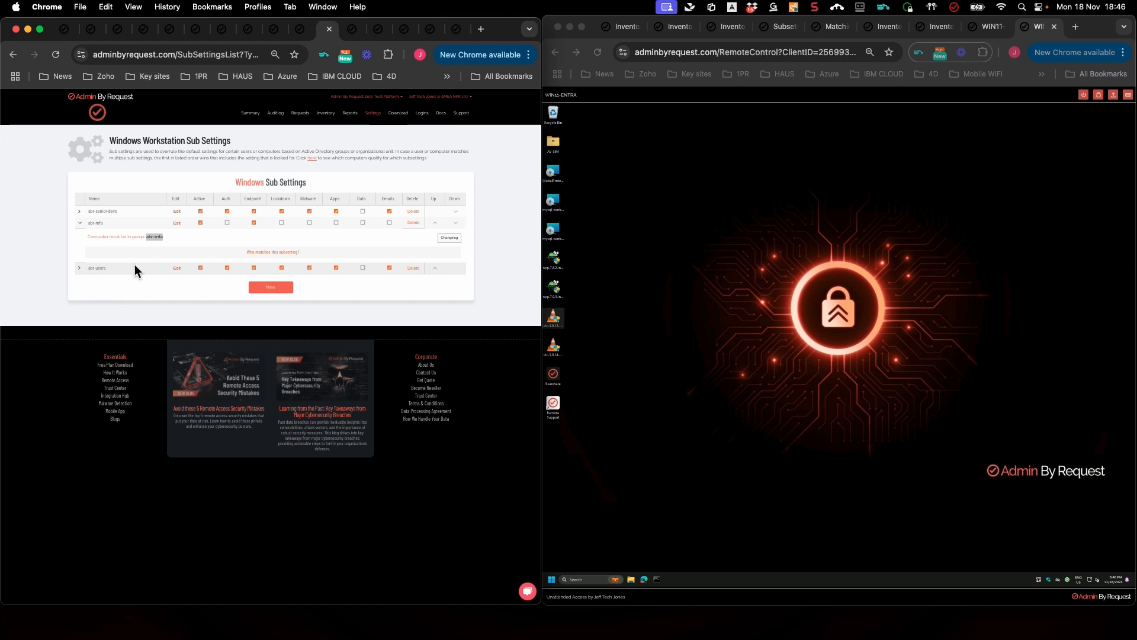
- Start an administrator access request on WIN11-ENTRA to check its prompt, and decline the request
{"action": "left_click", "coordinate": [808, 433]}
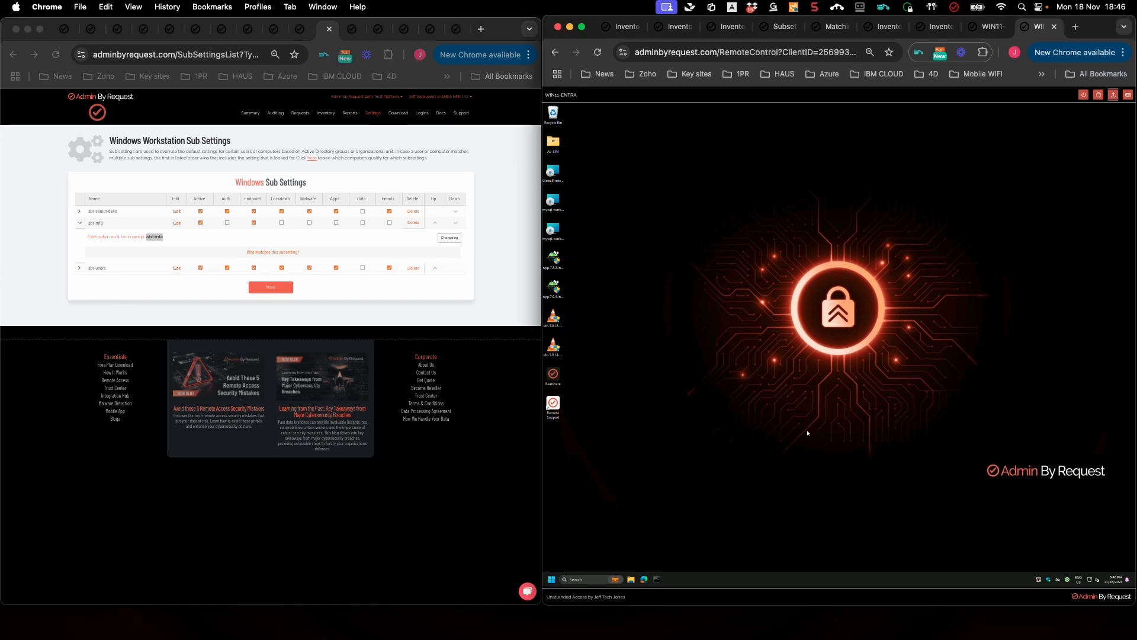
{"action": "left_click", "coordinate": [1068, 580]}
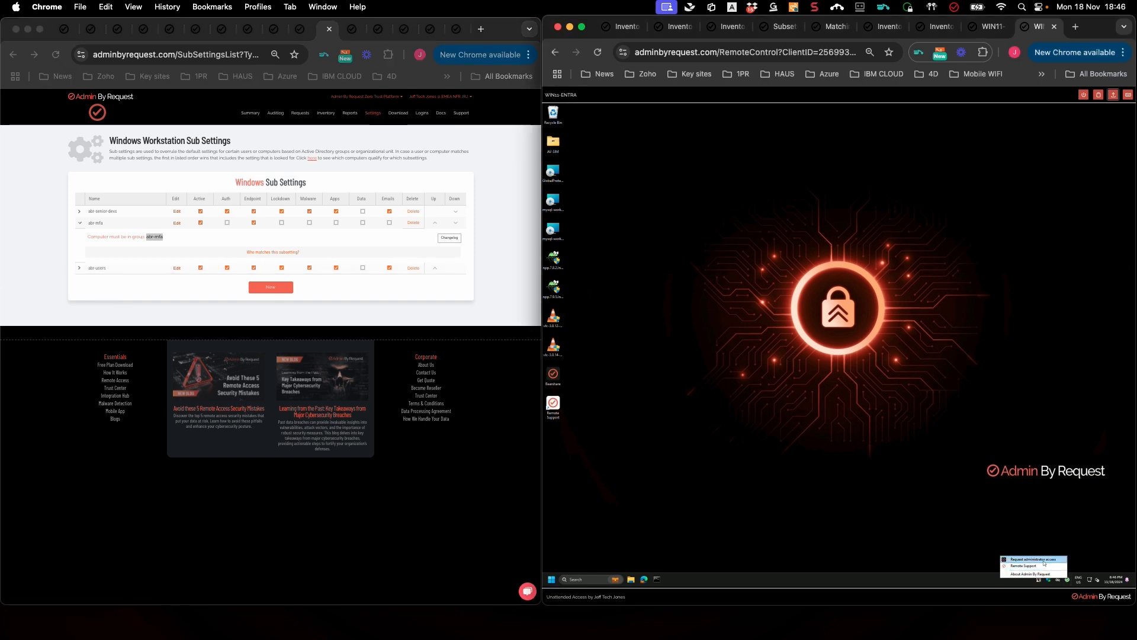
{"action": "left_click", "coordinate": [1042, 559]}
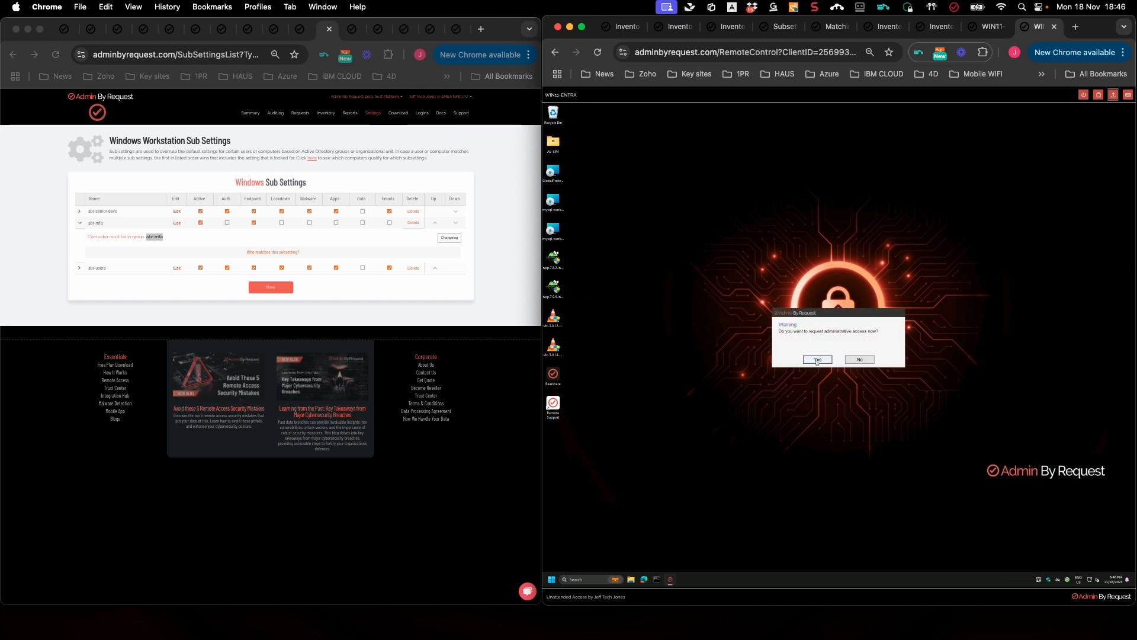
{"action": "left_click", "coordinate": [817, 359]}
{"action": "left_click", "coordinate": [861, 360]}
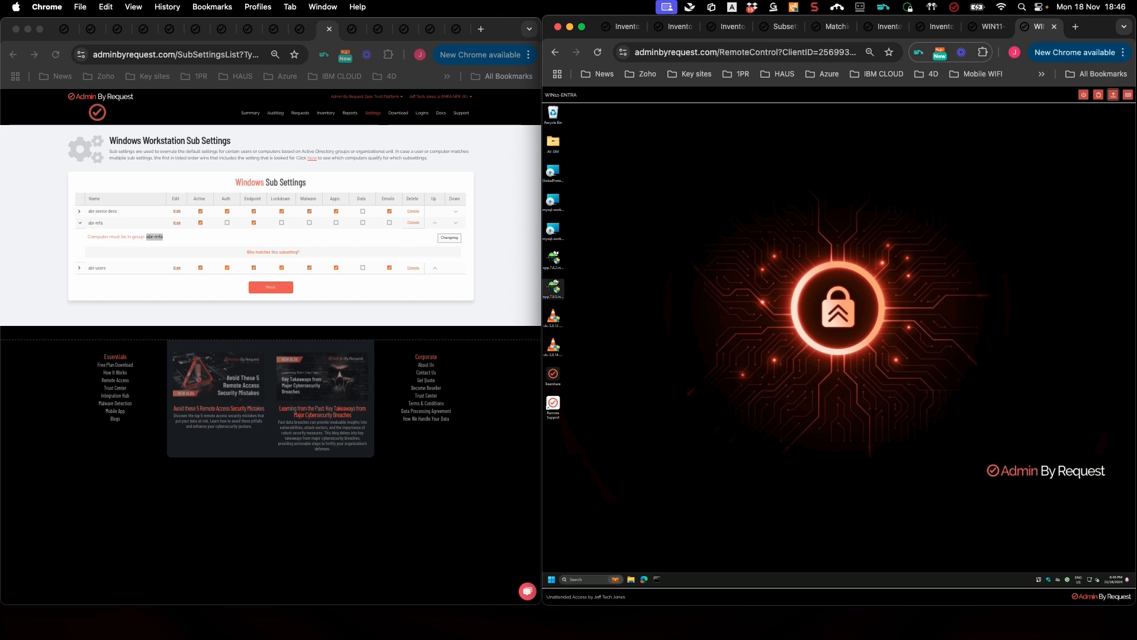
- Run the Notepad++ v7.8.2 installer on WIN11-ENTRA with English as the language, and cancel at the welcome page
{"action": "double_click", "coordinate": [553, 259]}
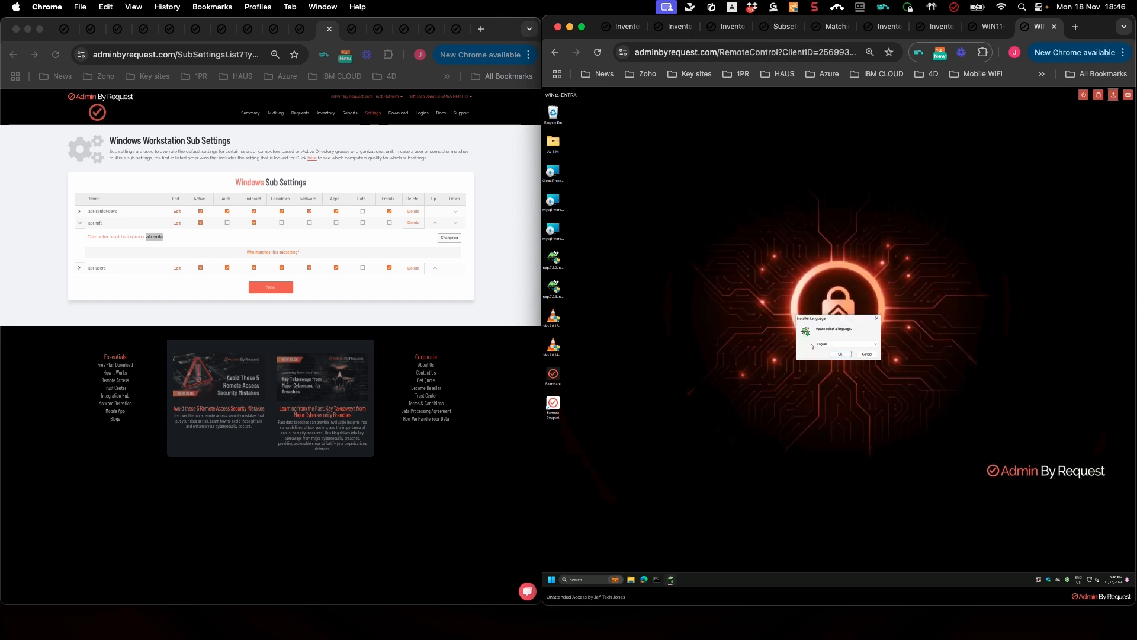
{"action": "left_click", "coordinate": [840, 354]}
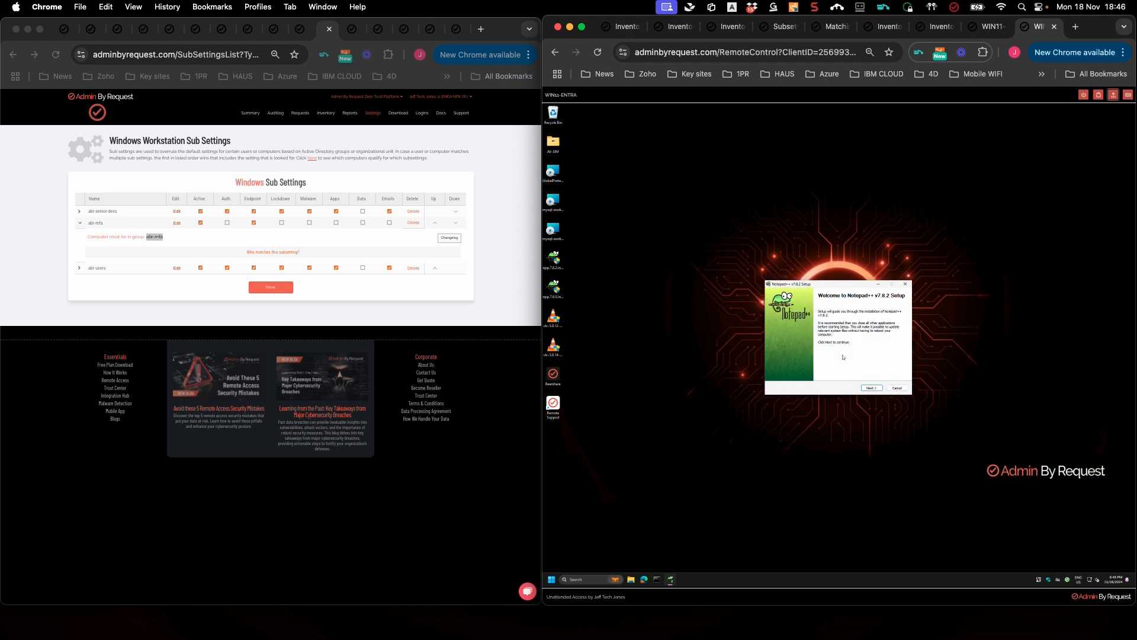
{"action": "left_click", "coordinate": [898, 389]}
{"action": "left_click", "coordinate": [856, 361]}
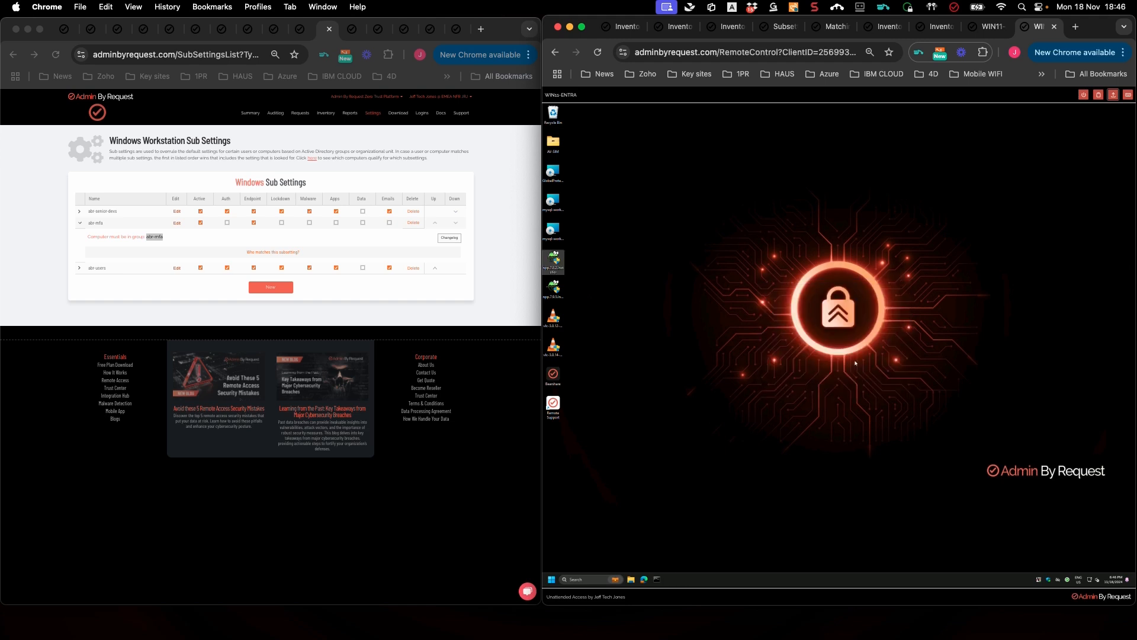
- Open Command Prompt as administrator on WIN11-ENTRA and run the notepad command
{"action": "right_click", "coordinate": [657, 581]}
{"action": "right_click", "coordinate": [668, 554]}
{"action": "left_click", "coordinate": [704, 519]}
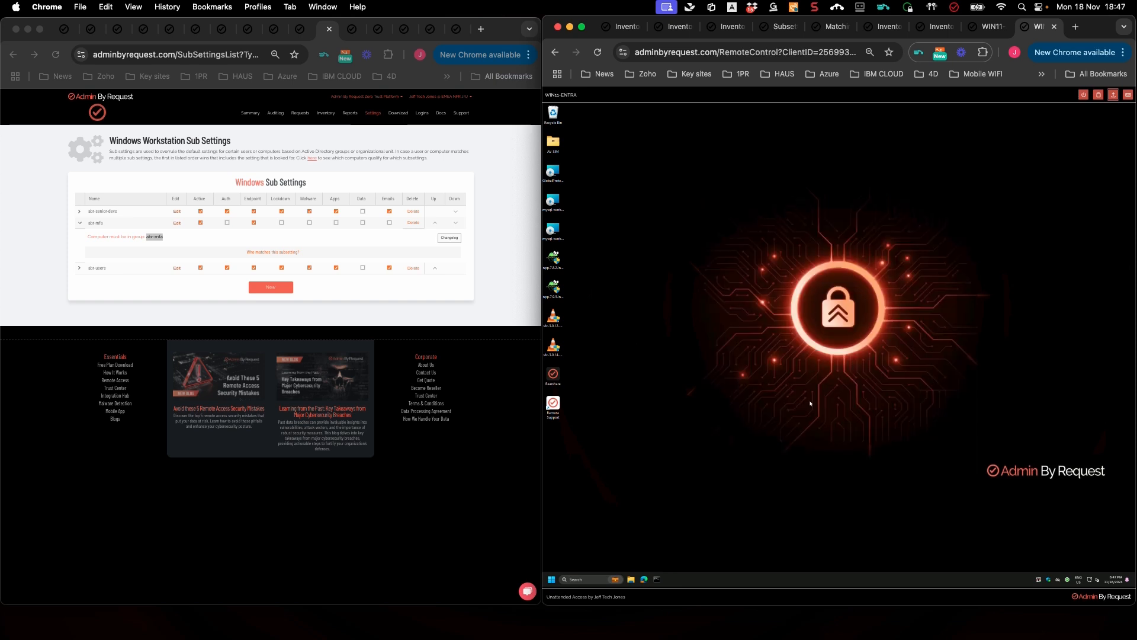
{"action": "left_click", "coordinate": [713, 283]}
{"action": "type", "text": "notepad"}
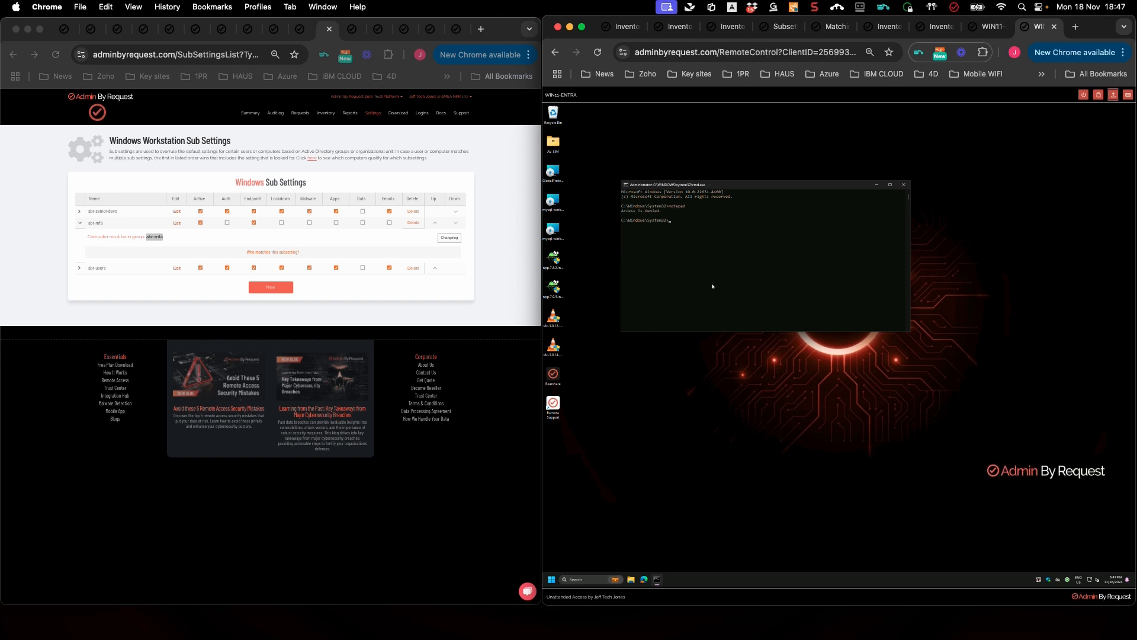
{"action": "left_click", "coordinate": [879, 357]}
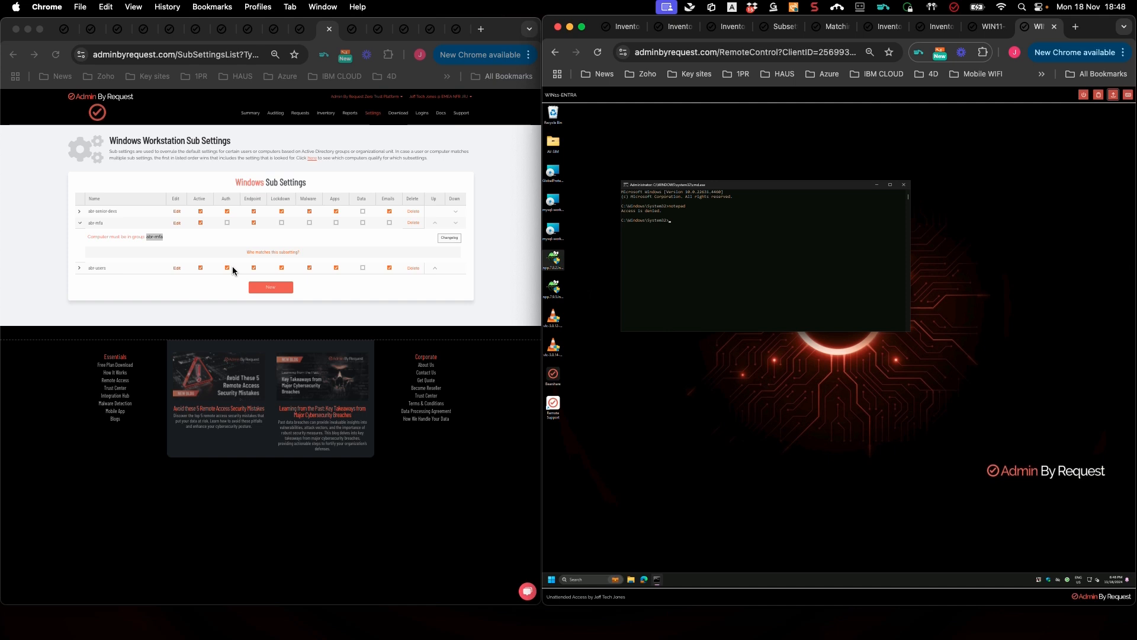
- Set the Look & Feel skin of the abr-users sub setting's endpoint to Dark and save it
{"action": "left_click", "coordinate": [177, 279]}
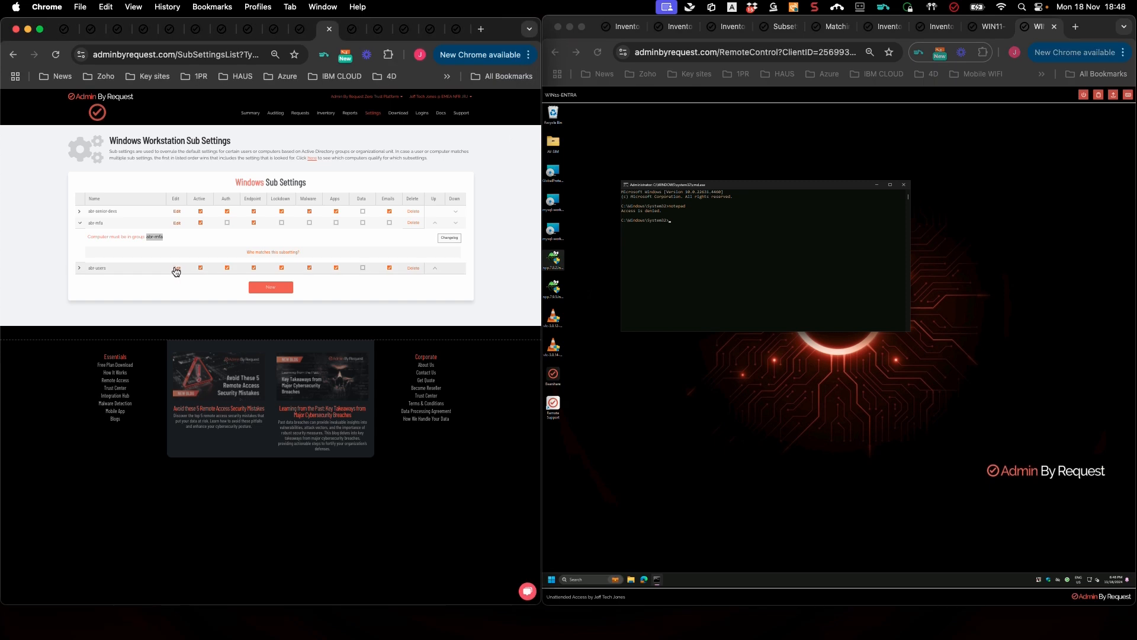
{"action": "left_click", "coordinate": [177, 269]}
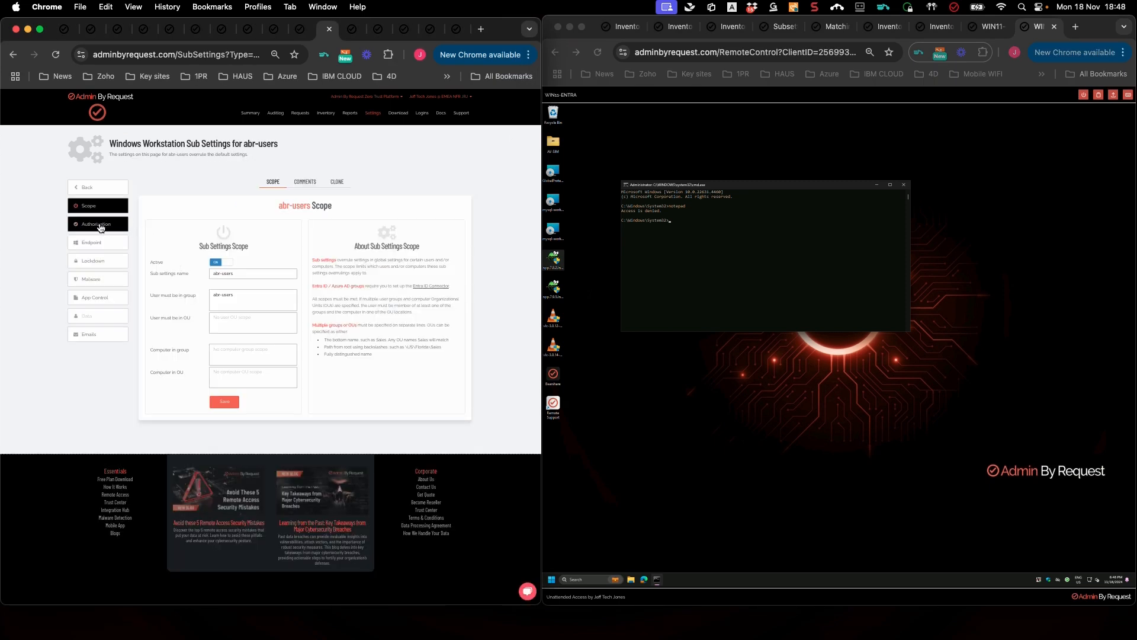
{"action": "left_click", "coordinate": [96, 245]}
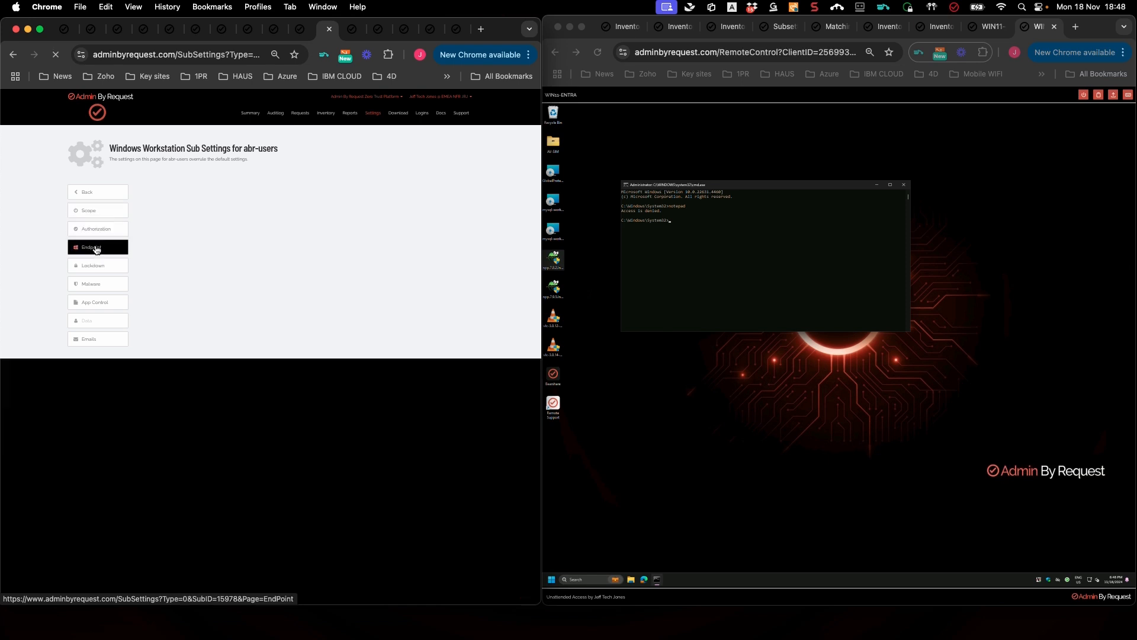
{"action": "left_click", "coordinate": [277, 182]}
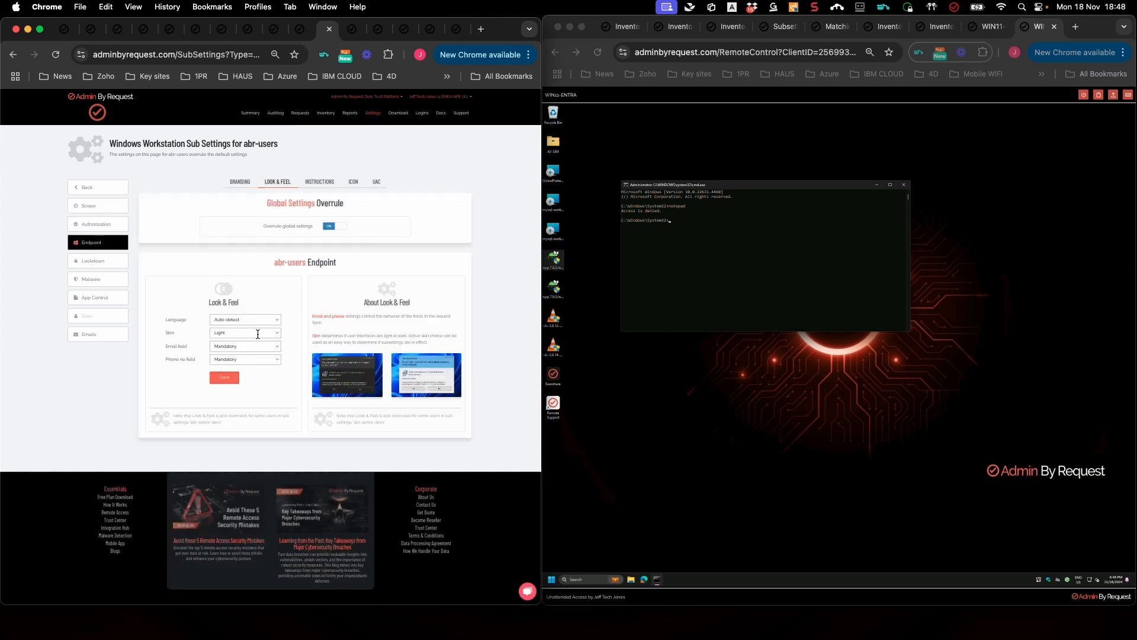
{"action": "left_click", "coordinate": [276, 335]}
{"action": "left_click", "coordinate": [226, 358]}
{"action": "left_click", "coordinate": [220, 381]}
- Switch to the WIN11-AD remote session, start an administrator access request to check the skin, and decline it
{"action": "left_click", "coordinate": [975, 29]}
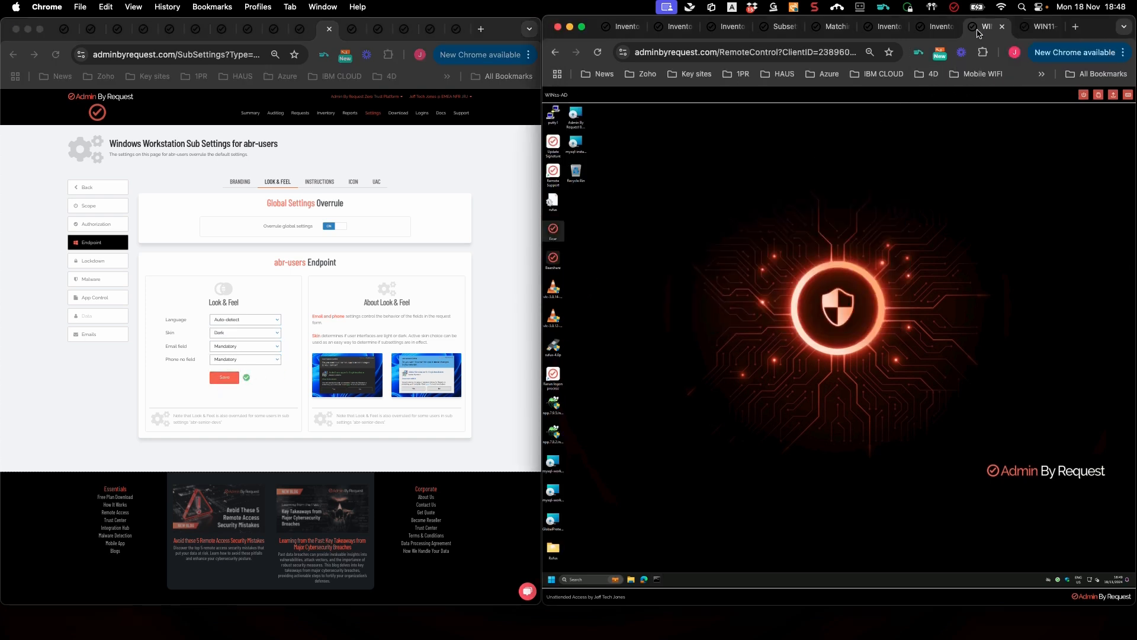
{"action": "right_click", "coordinate": [1057, 580]}
{"action": "left_click", "coordinate": [1036, 565]}
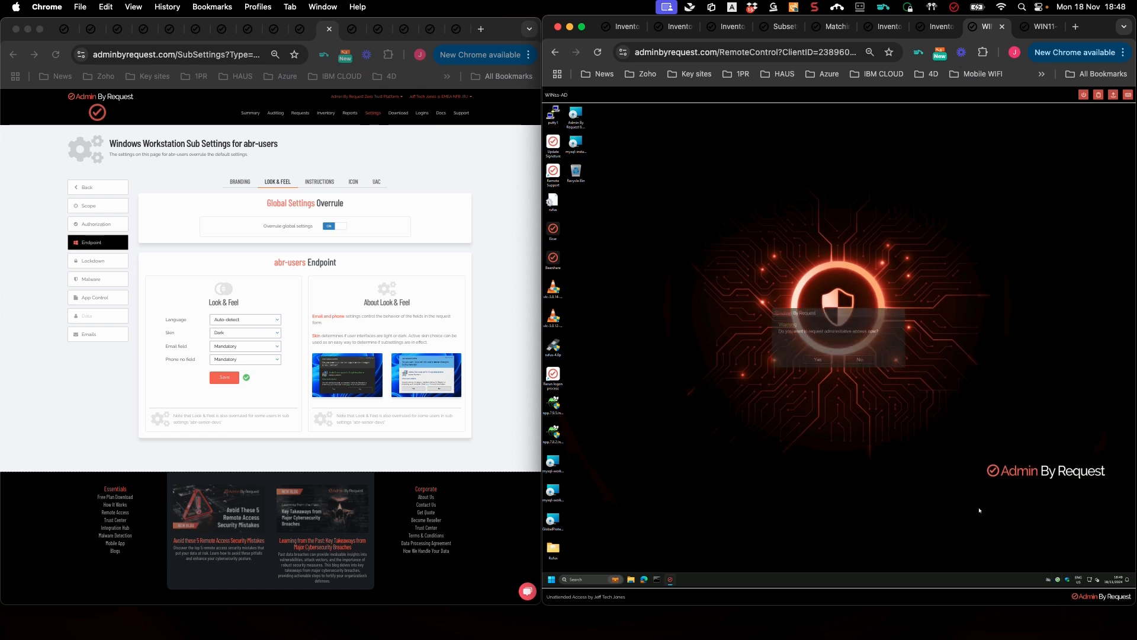
{"action": "left_click", "coordinate": [867, 360]}
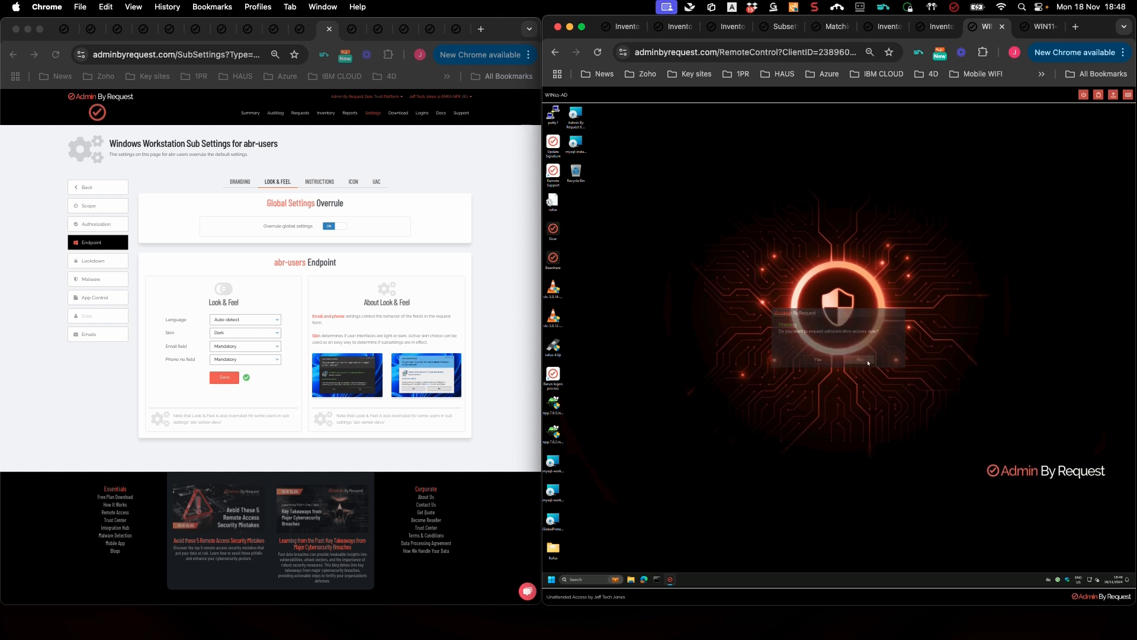
- Switch to the WIN11-ENTRA remote session, view the About Admin By Request window's appearance, and close it
{"action": "left_click", "coordinate": [1045, 26]}
{"action": "right_click", "coordinate": [1069, 584]}
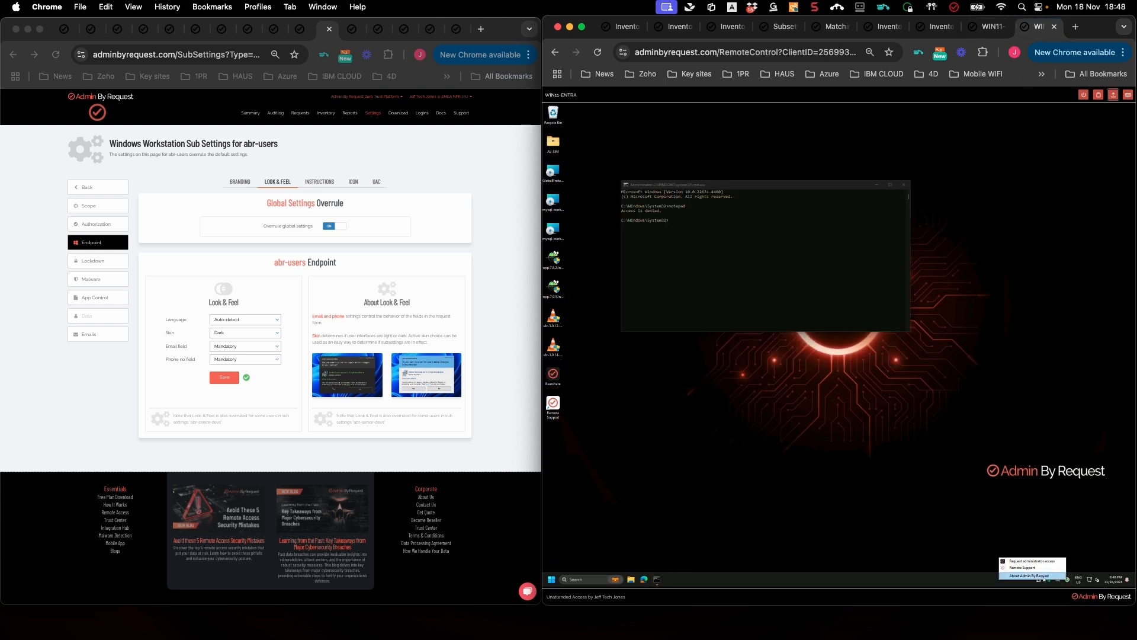
{"action": "left_click", "coordinate": [1042, 579]}
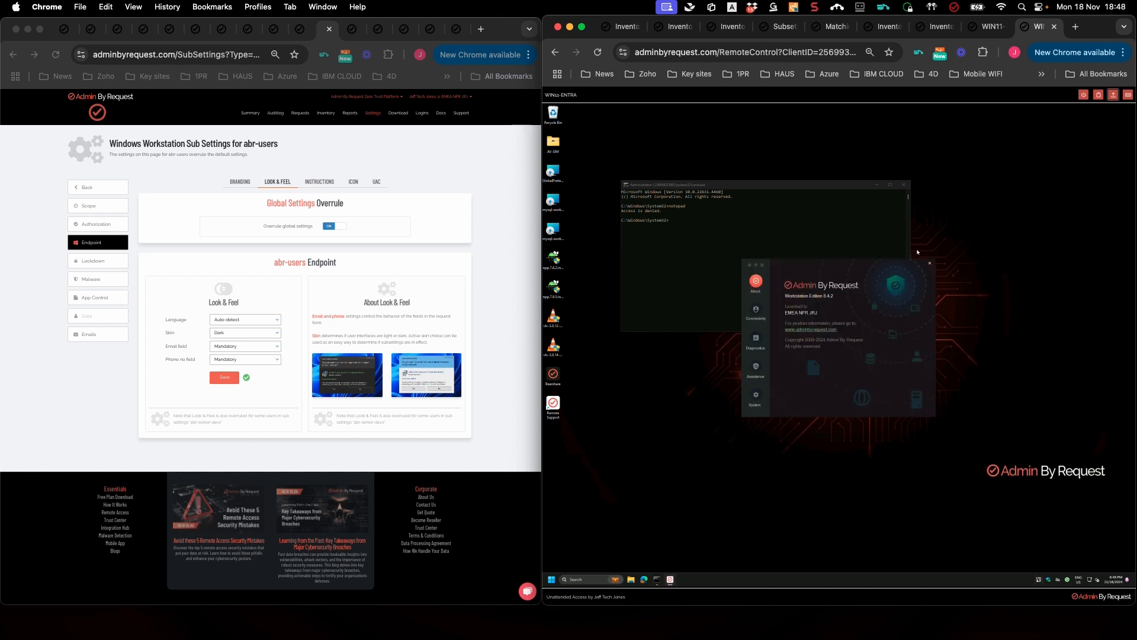
{"action": "left_click", "coordinate": [930, 263]}
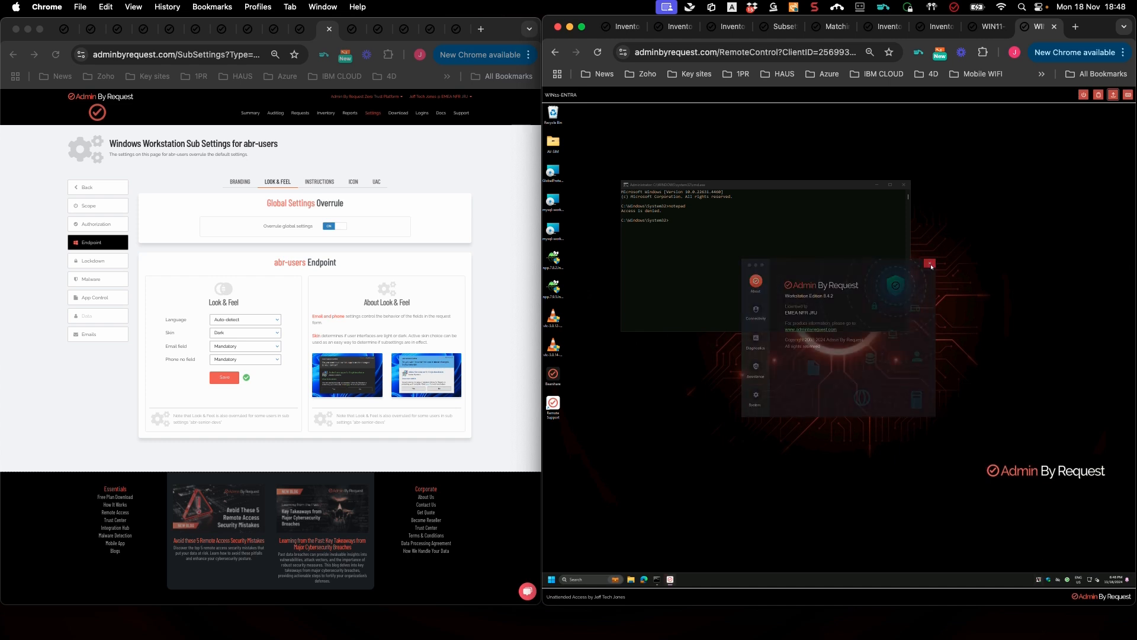
- Set the Look & Feel skin of the abr-users sub setting's endpoint to Light and save it
{"action": "left_click", "coordinate": [271, 332]}
{"action": "left_click", "coordinate": [270, 332]}
{"action": "left_click", "coordinate": [246, 352]}
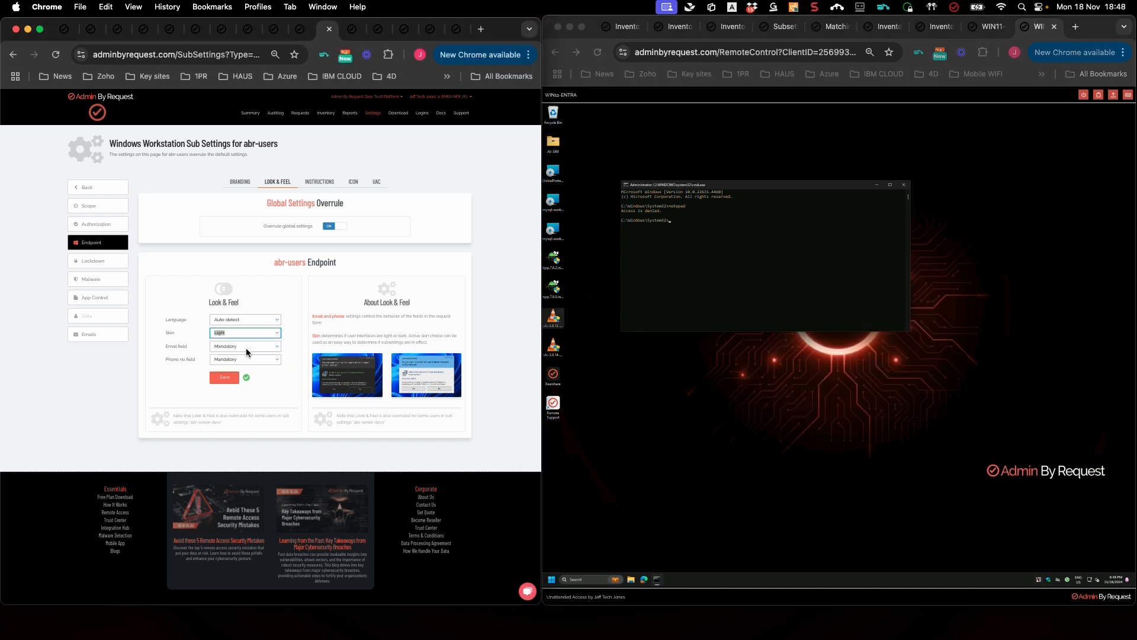
{"action": "left_click", "coordinate": [224, 378]}
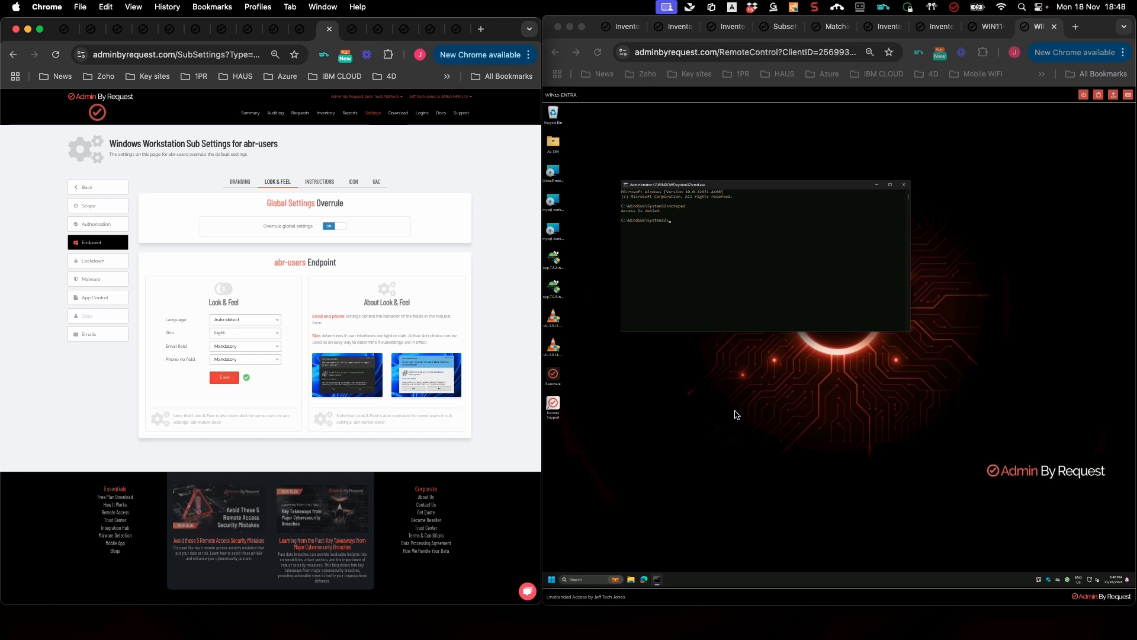
- Check the skin of the About Admin By Request window on WIN11-ENTRA, reopening it once to refresh, and close it
{"action": "left_click", "coordinate": [1068, 581]}
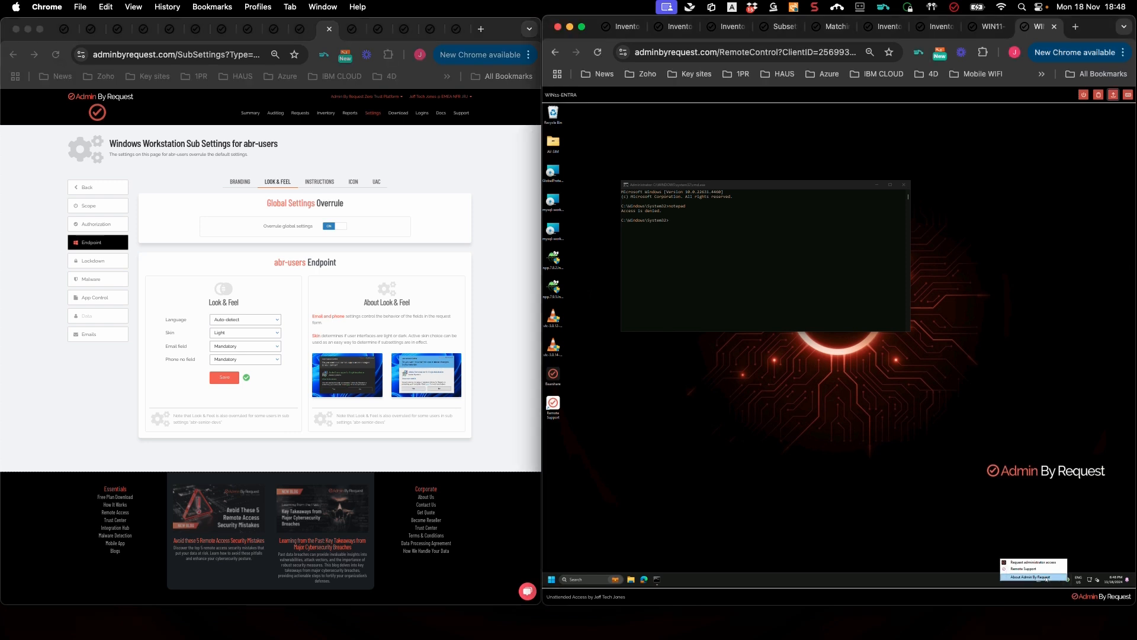
{"action": "left_click", "coordinate": [1046, 578]}
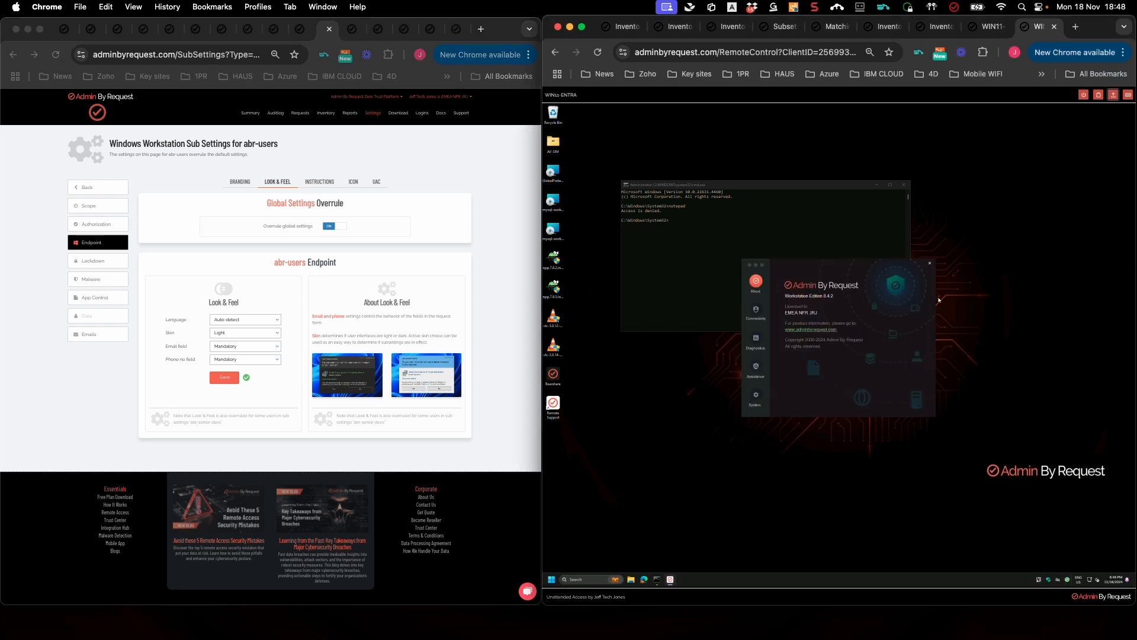
{"action": "left_click", "coordinate": [930, 263]}
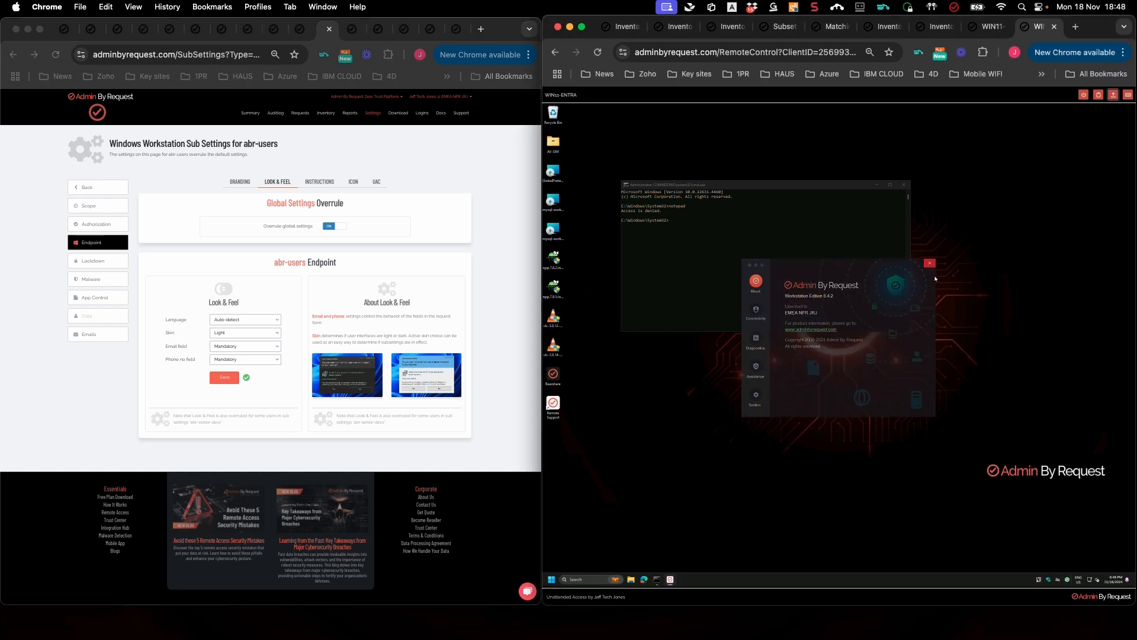
{"action": "left_click", "coordinate": [1067, 580]}
{"action": "left_click", "coordinate": [1042, 578]}
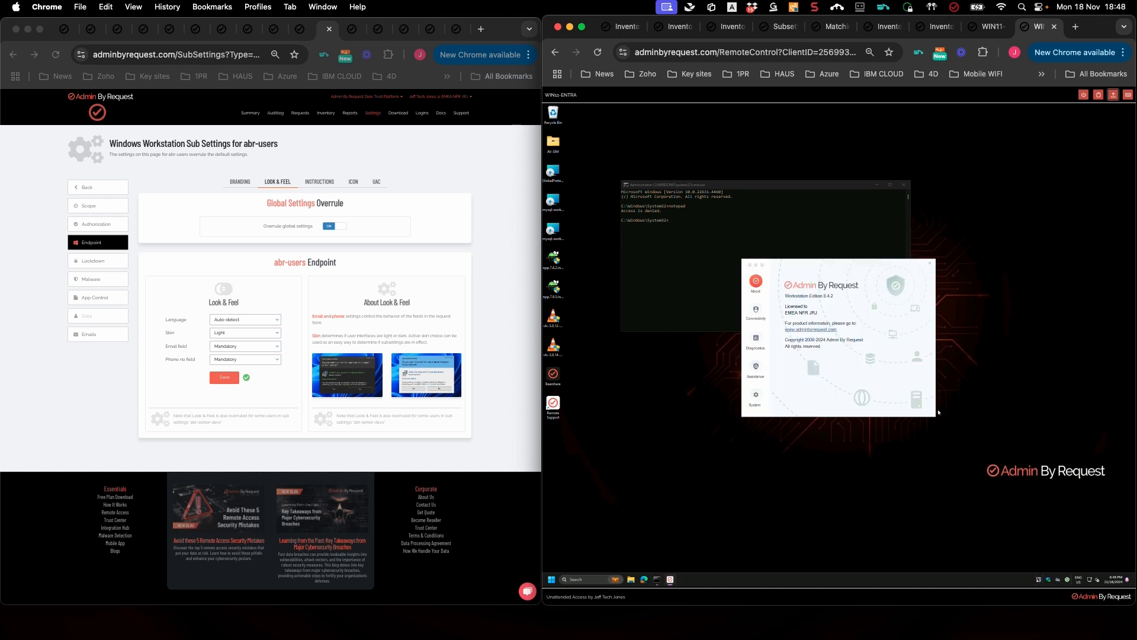
{"action": "left_click", "coordinate": [930, 263]}
- Switch to the WIN11-AD remote session, check the About Admin By Request window's skin, and close it
{"action": "left_click", "coordinate": [988, 27]}
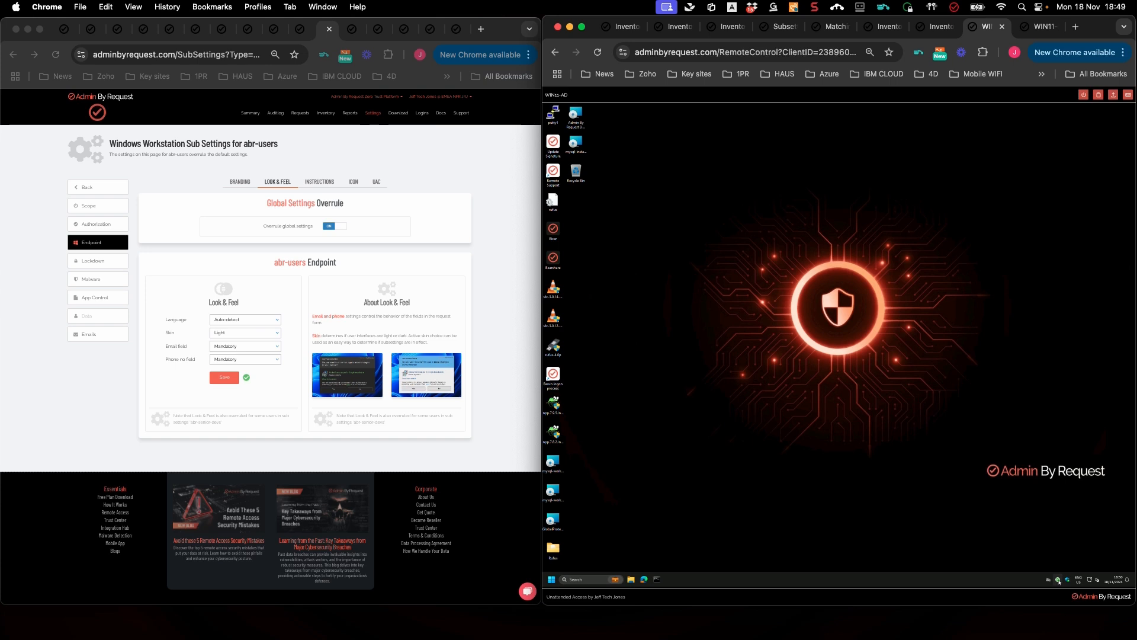
{"action": "left_click", "coordinate": [1058, 580]}
{"action": "left_click", "coordinate": [1031, 576]}
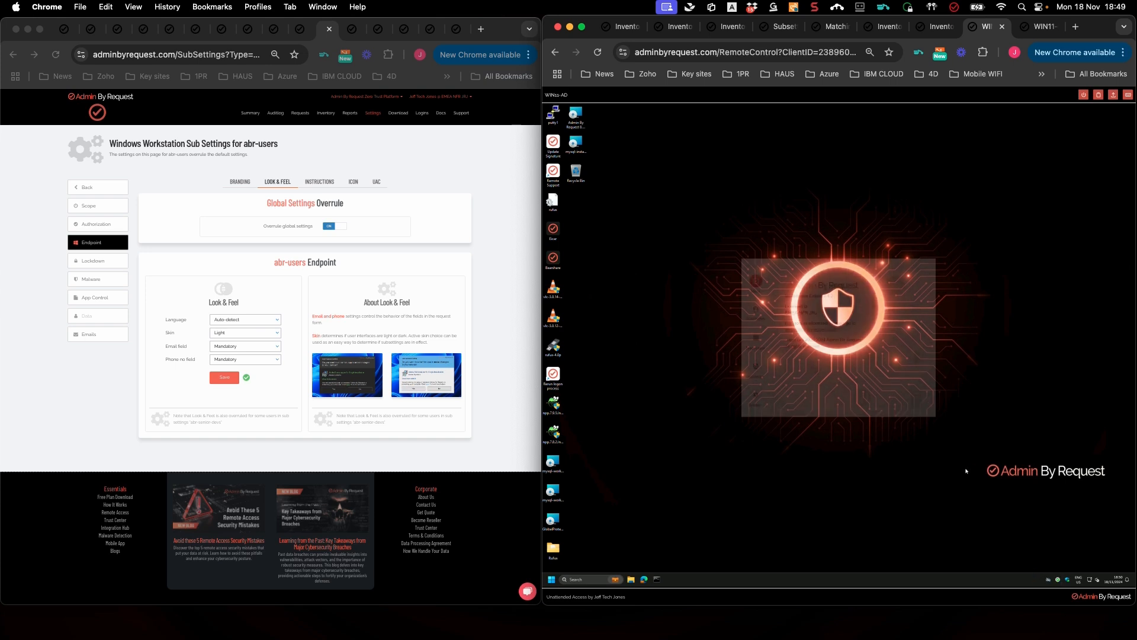
{"action": "left_click", "coordinate": [930, 263]}
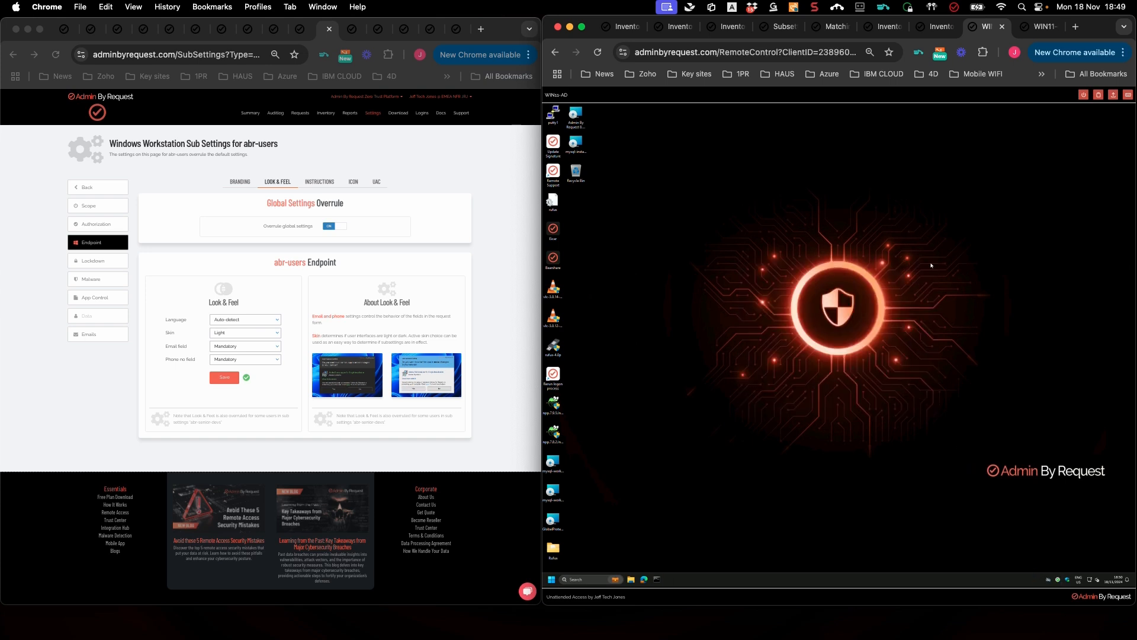
- Return to the Windows sub settings list and highlight the abr-users and abr-mfa names to compare their order
{"action": "left_click", "coordinate": [377, 125]}
{"action": "mouse_move", "coordinate": [377, 121]}
{"action": "mouse_move", "coordinate": [391, 171]}
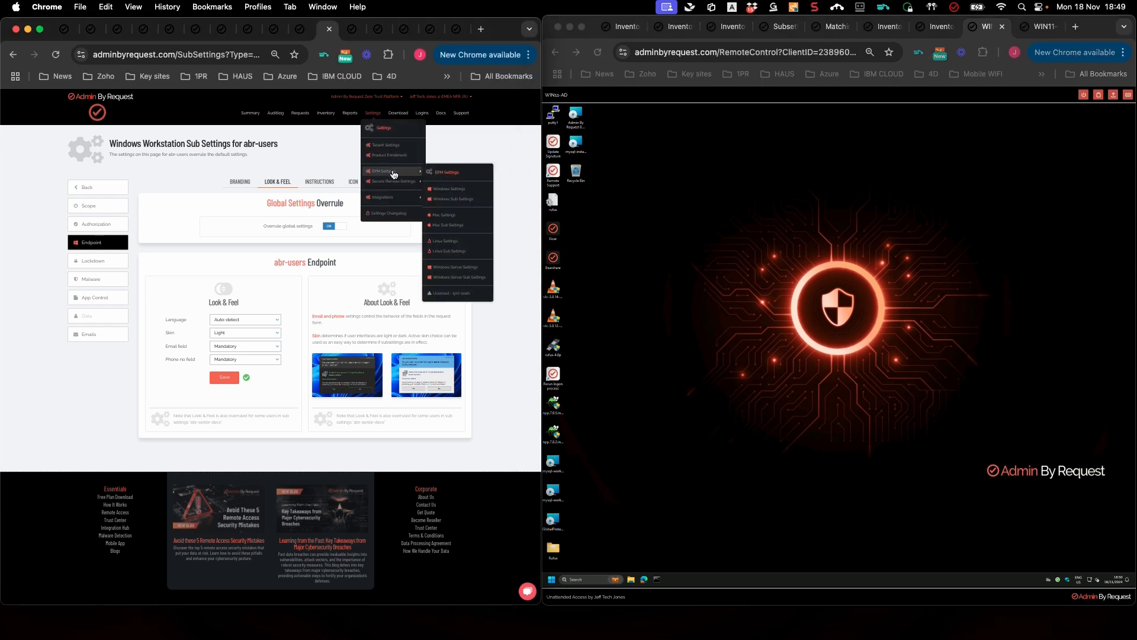
{"action": "left_click", "coordinate": [441, 200]}
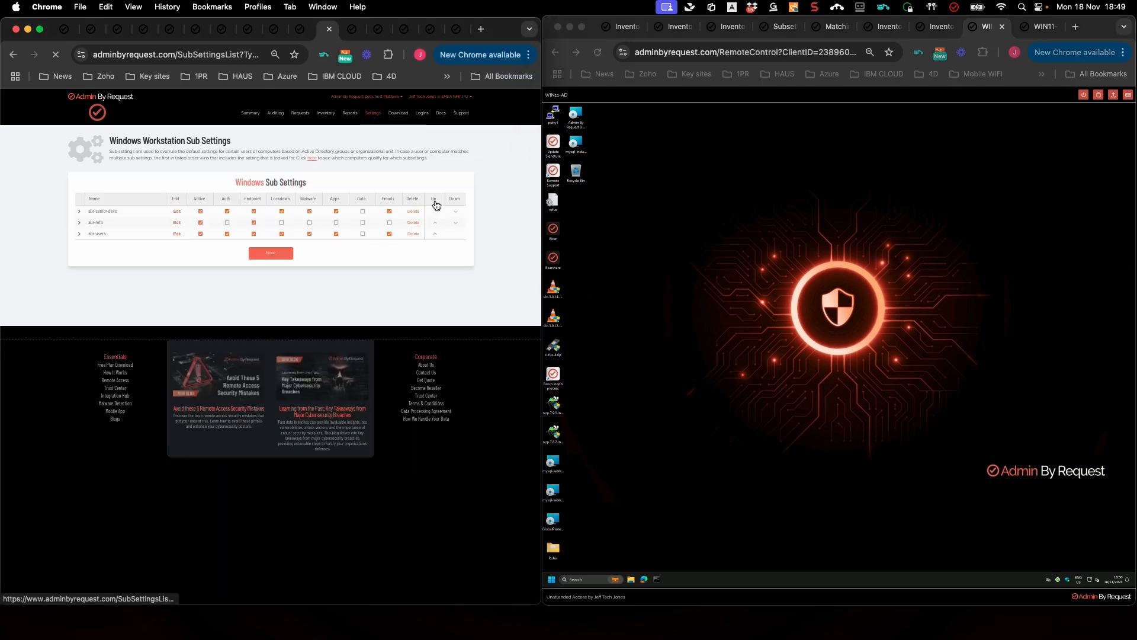
{"action": "left_click_drag", "start_coordinate": [118, 233], "coordinate": [93, 232]}
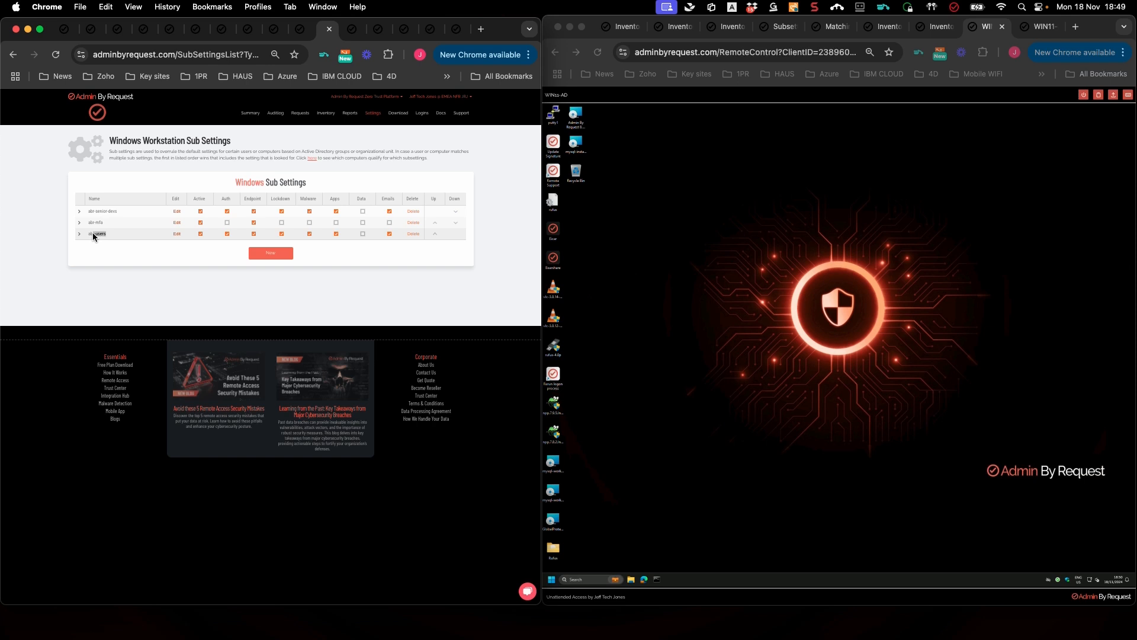
{"action": "left_click_drag", "start_coordinate": [106, 223], "coordinate": [87, 222]}
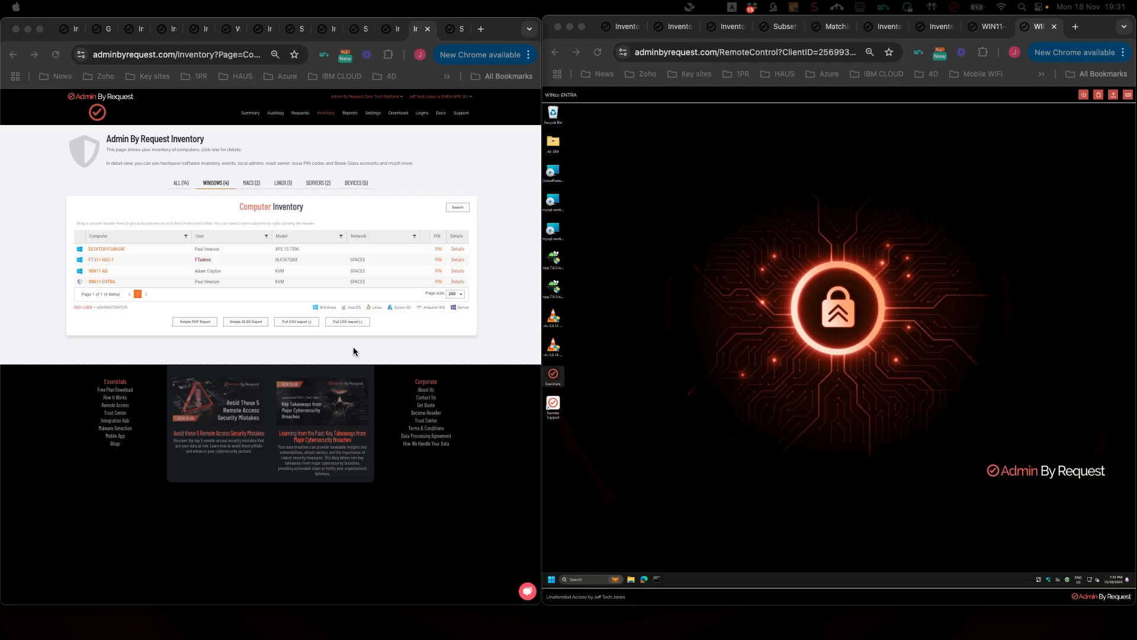
- Look up which computers match the abr-senior-devs sub setting and compare them with the Windows computer inventory
{"action": "left_click", "coordinate": [220, 270]}
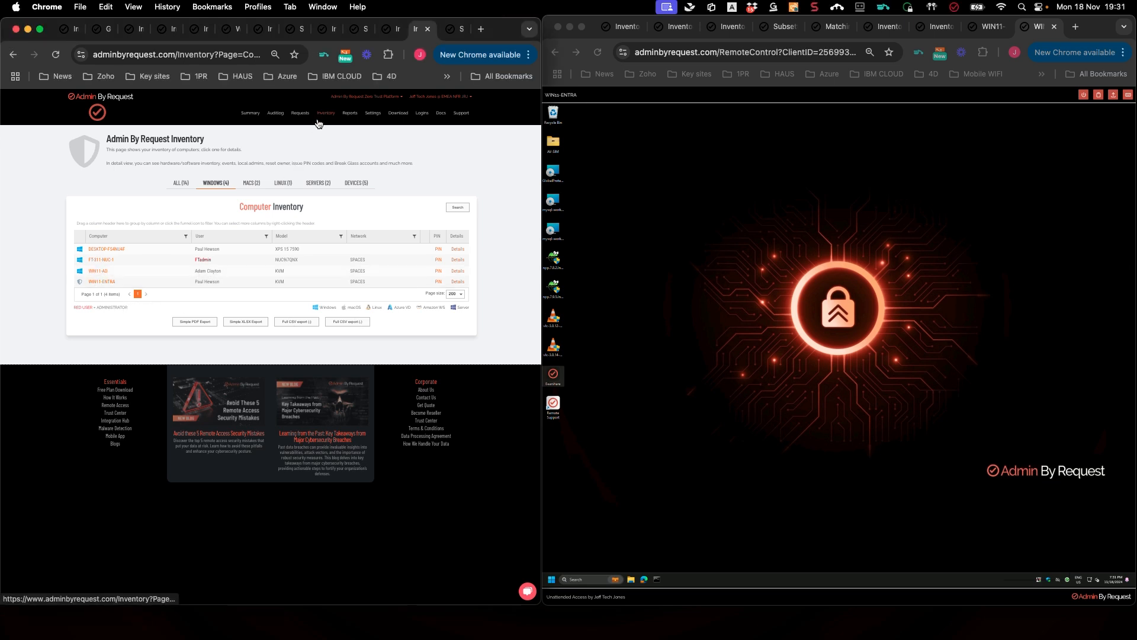
{"action": "left_click", "coordinate": [449, 33]}
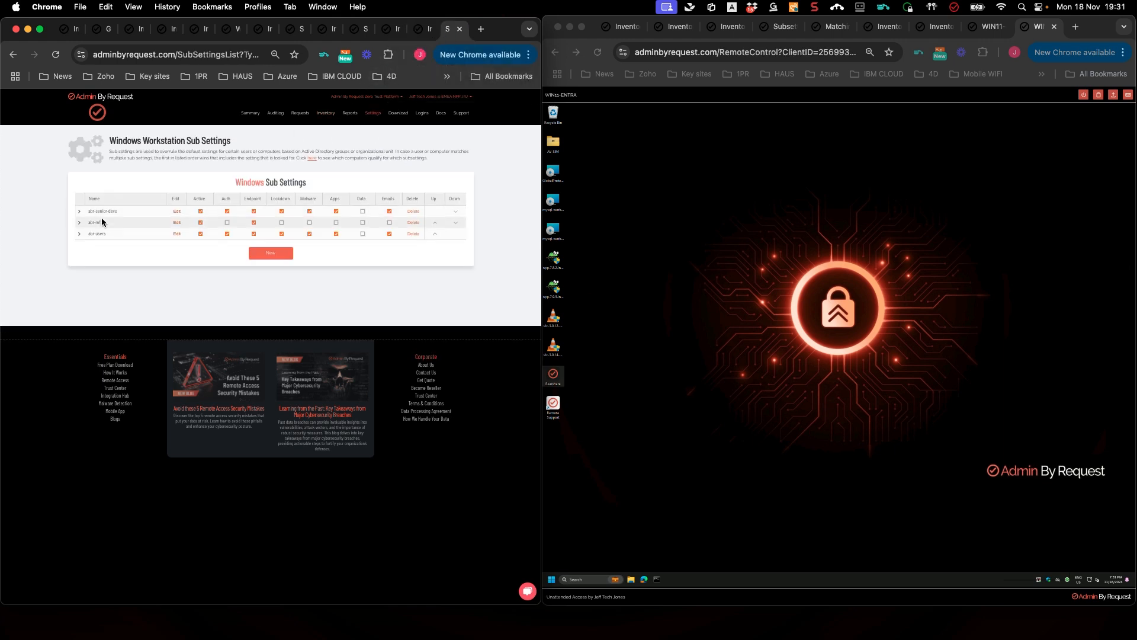
{"action": "left_click", "coordinate": [80, 213]}
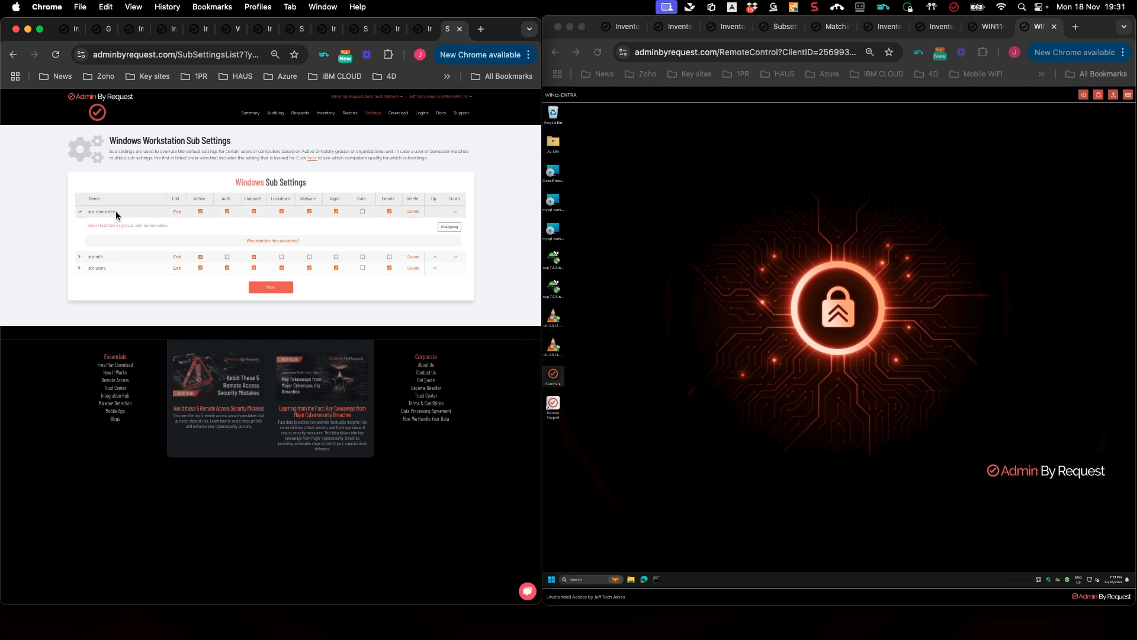
{"action": "left_click", "coordinate": [266, 242]}
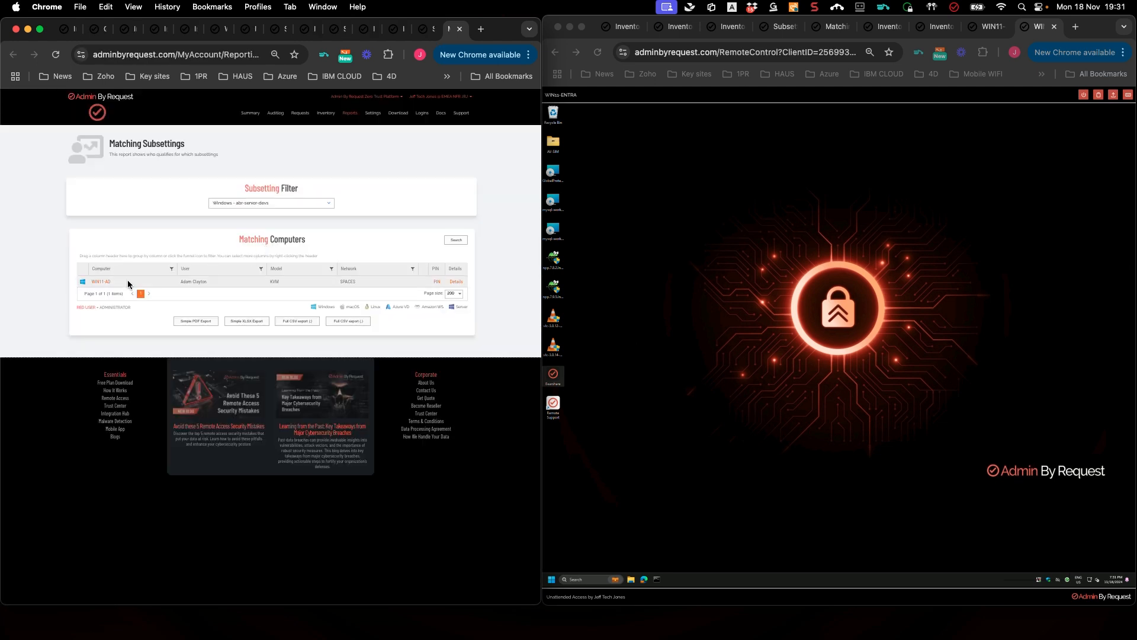
{"action": "left_click", "coordinate": [460, 30]}
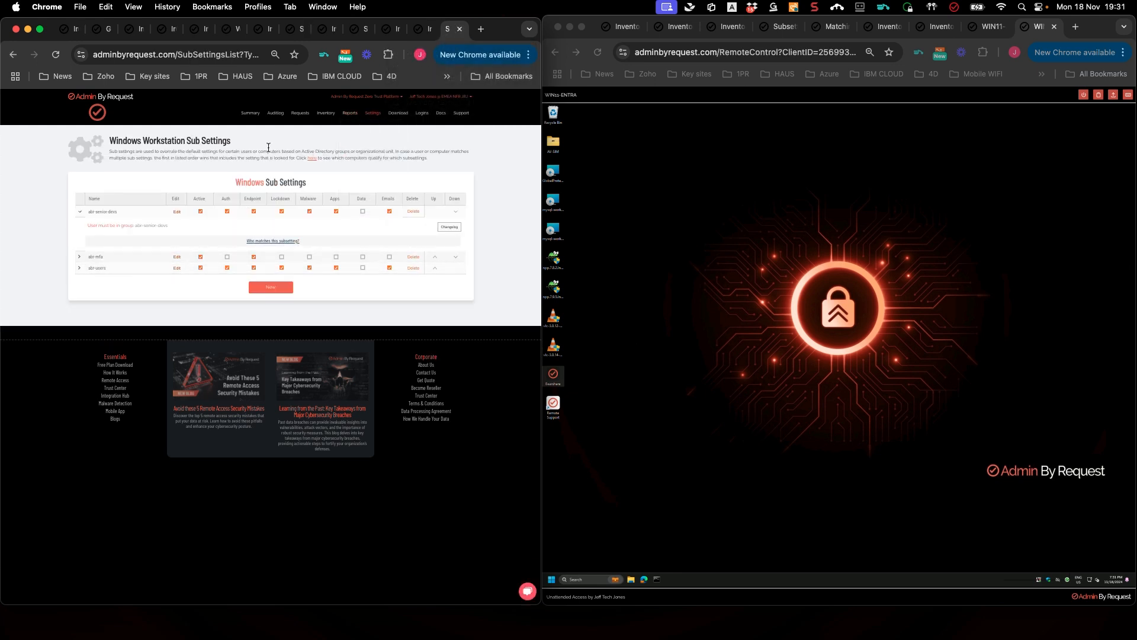
{"action": "left_click", "coordinate": [409, 28]}
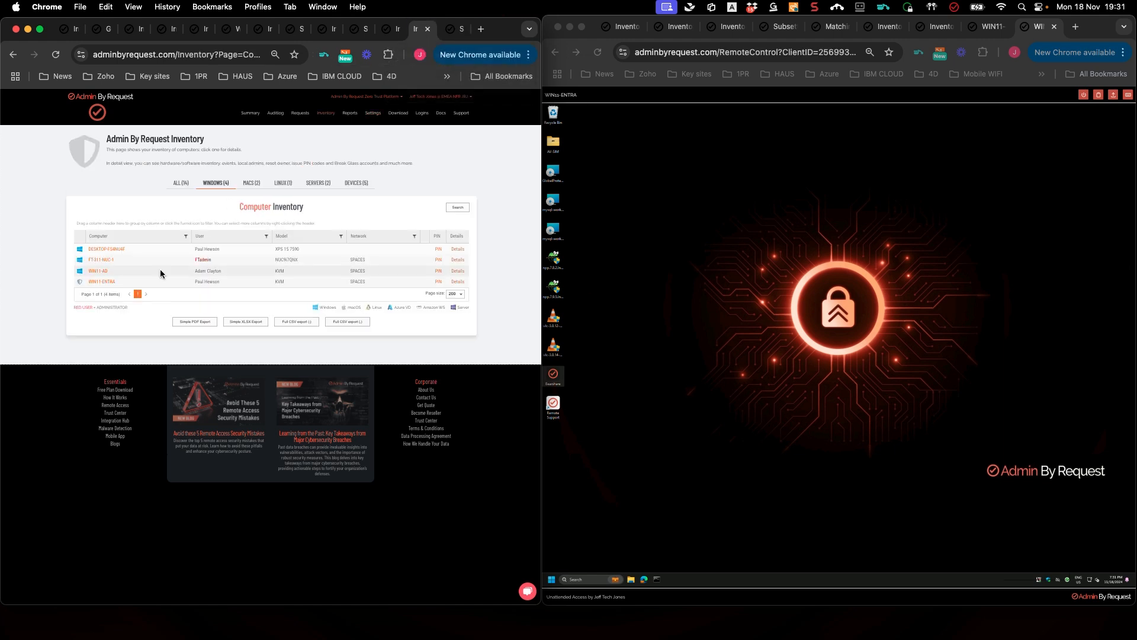
{"action": "left_click", "coordinate": [448, 33]}
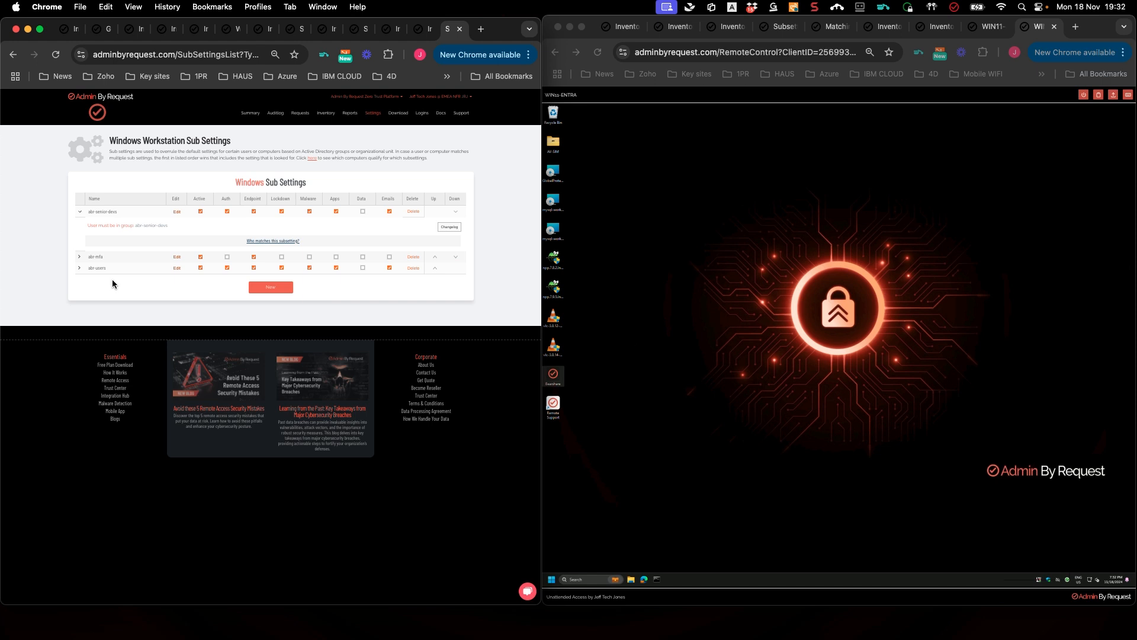
- Open the pre-approved applications under App Control in the Windows workstation global settings
{"action": "left_click", "coordinate": [418, 30]}
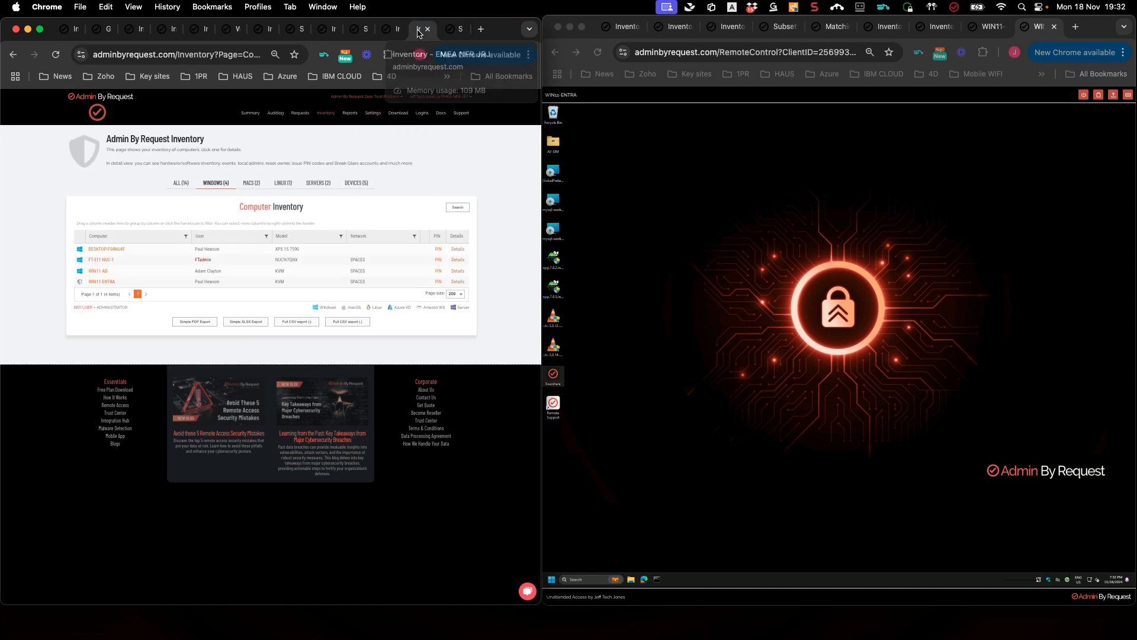
{"action": "mouse_move", "coordinate": [371, 118]}
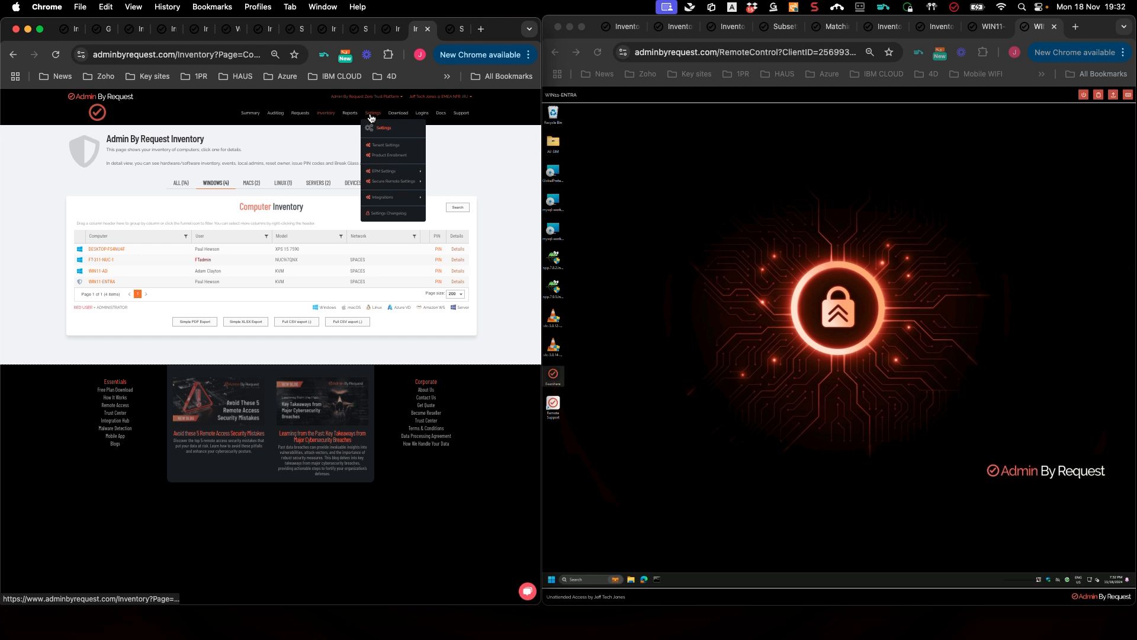
{"action": "mouse_move", "coordinate": [385, 171]}
{"action": "left_click", "coordinate": [449, 191]}
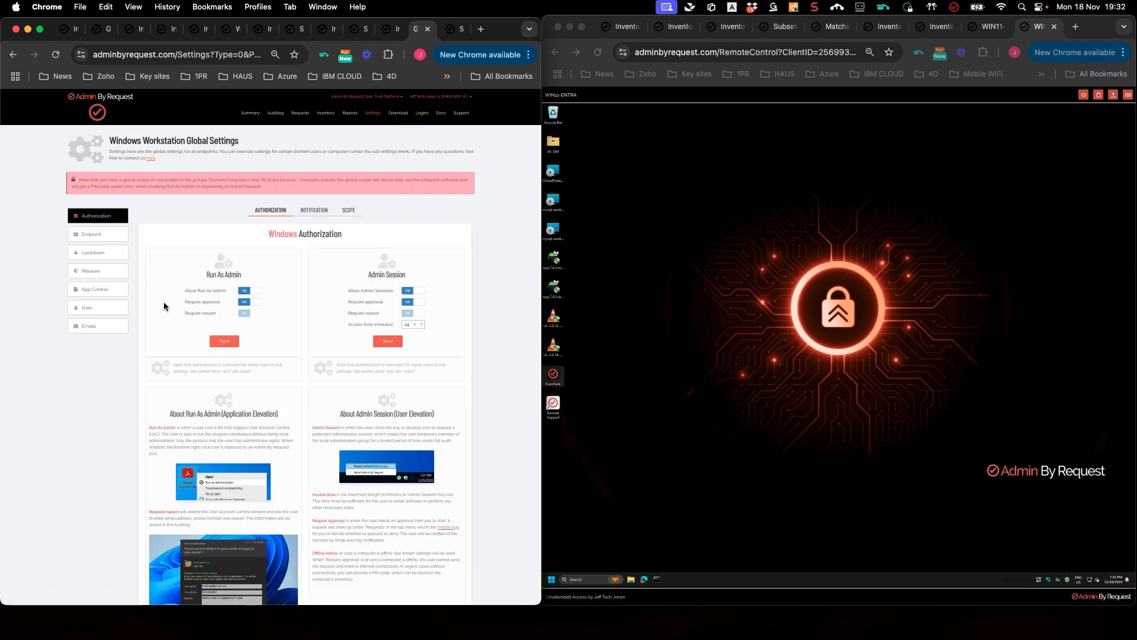
{"action": "left_click", "coordinate": [100, 295]}
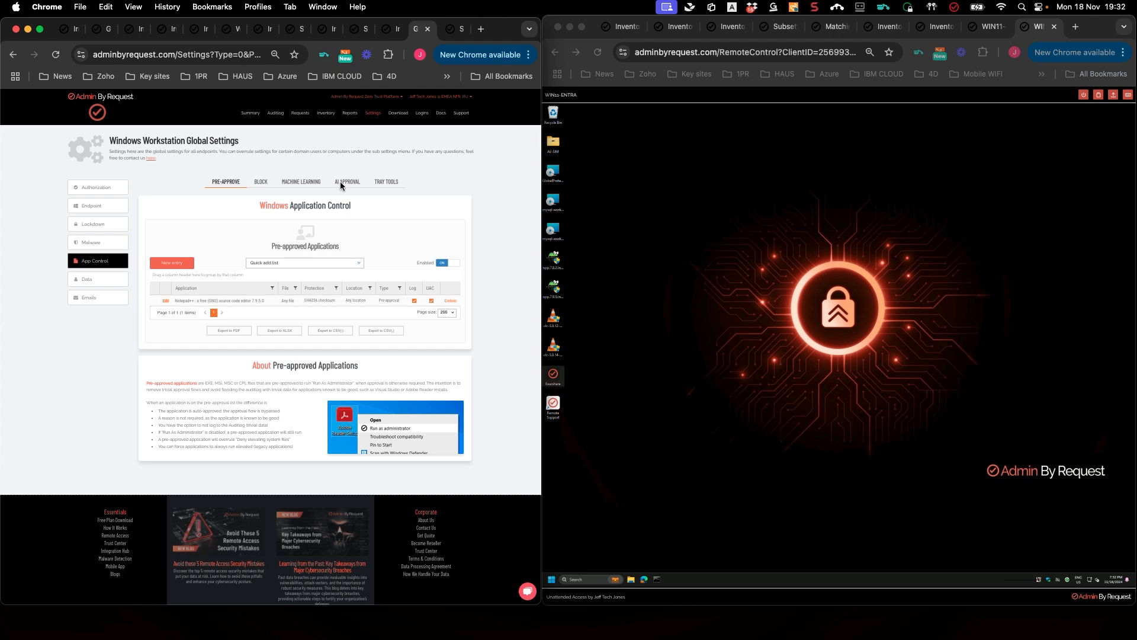
- View the abr-senior-devs sub setting's pre-approved applications under App Control and highlight the Notepad++ entry from the global settings
{"action": "mouse_move", "coordinate": [374, 119]}
{"action": "mouse_move", "coordinate": [385, 172]}
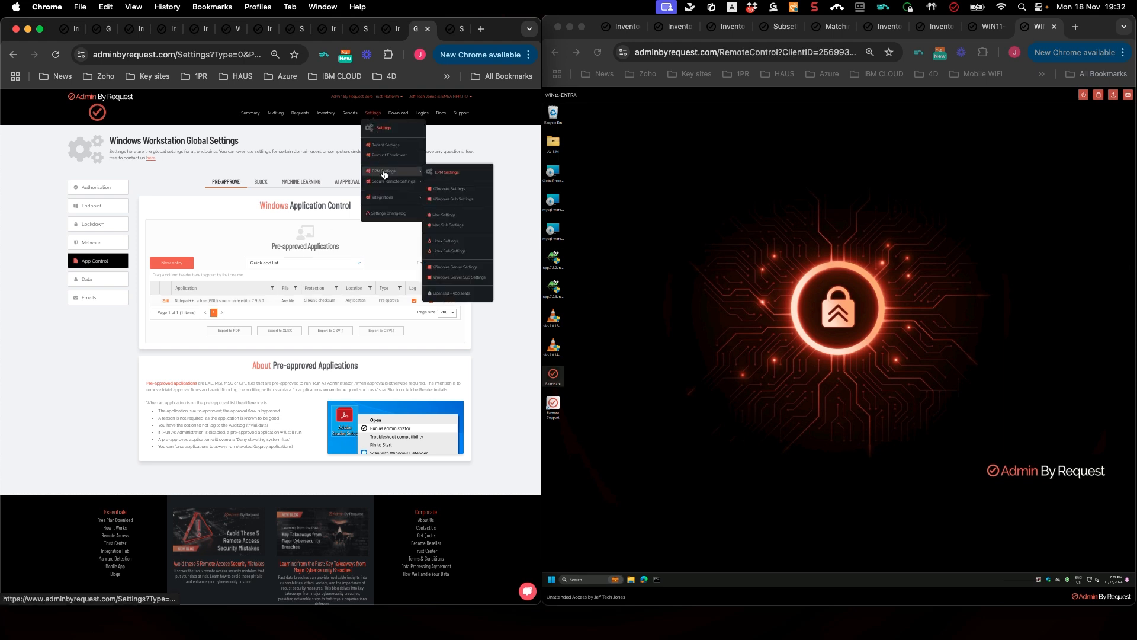
{"action": "left_click", "coordinate": [452, 199]}
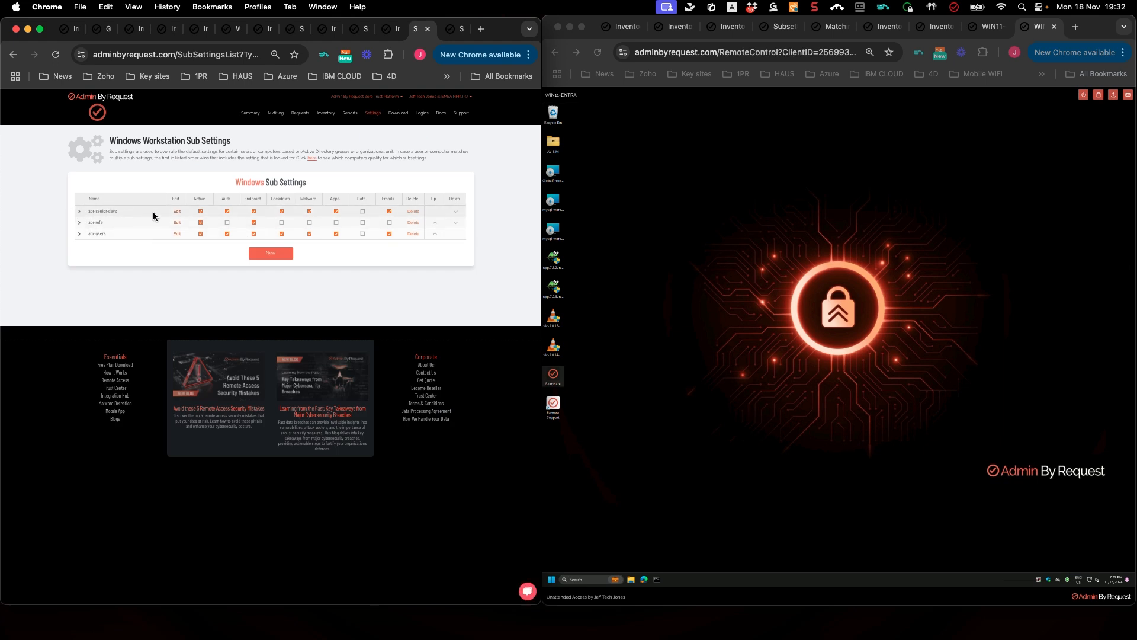
{"action": "left_click", "coordinate": [178, 212]}
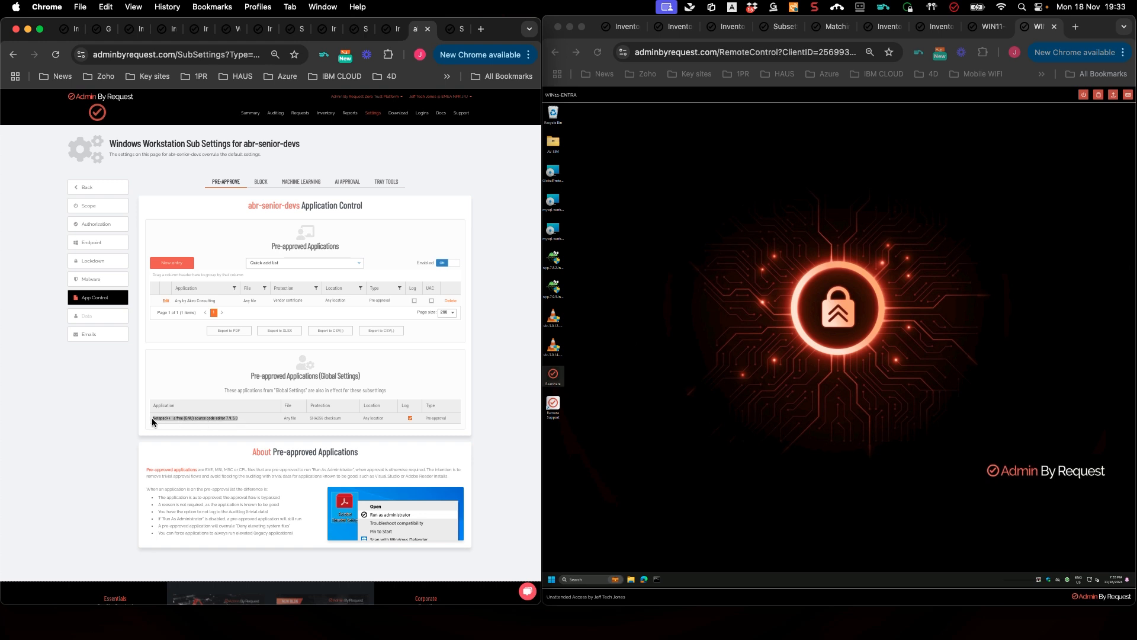
- Open the abr-users sub setting and view its pre-approved applications under App Control
{"action": "mouse_move", "coordinate": [376, 117]}
{"action": "mouse_move", "coordinate": [385, 170]}
{"action": "left_click", "coordinate": [446, 200]}
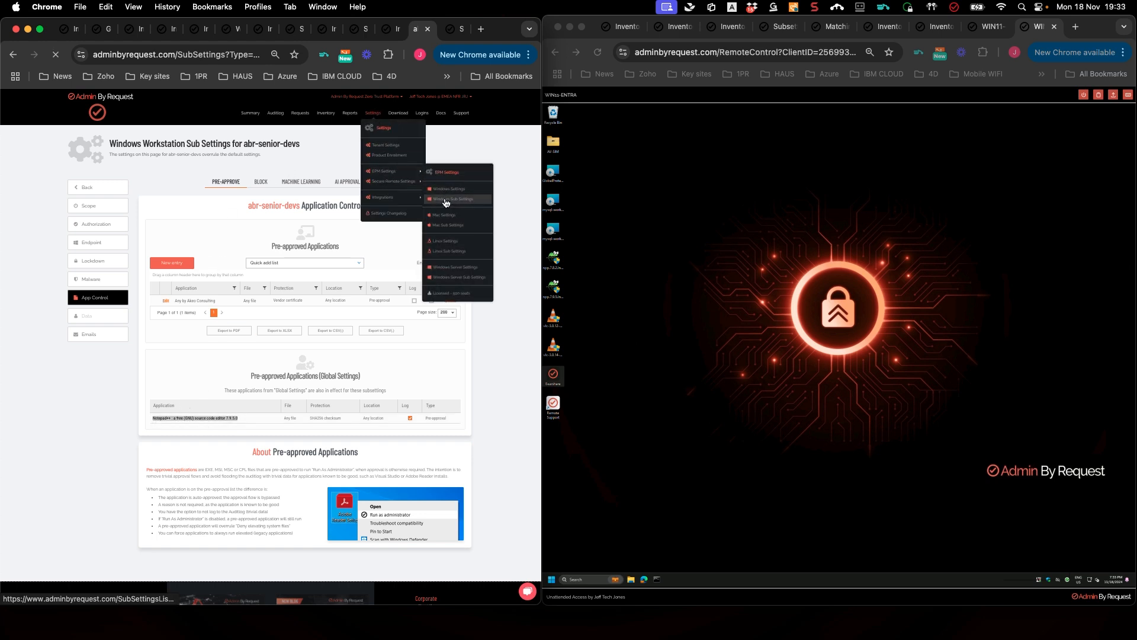
{"action": "left_click", "coordinate": [177, 237]}
{"action": "left_click", "coordinate": [98, 299]}
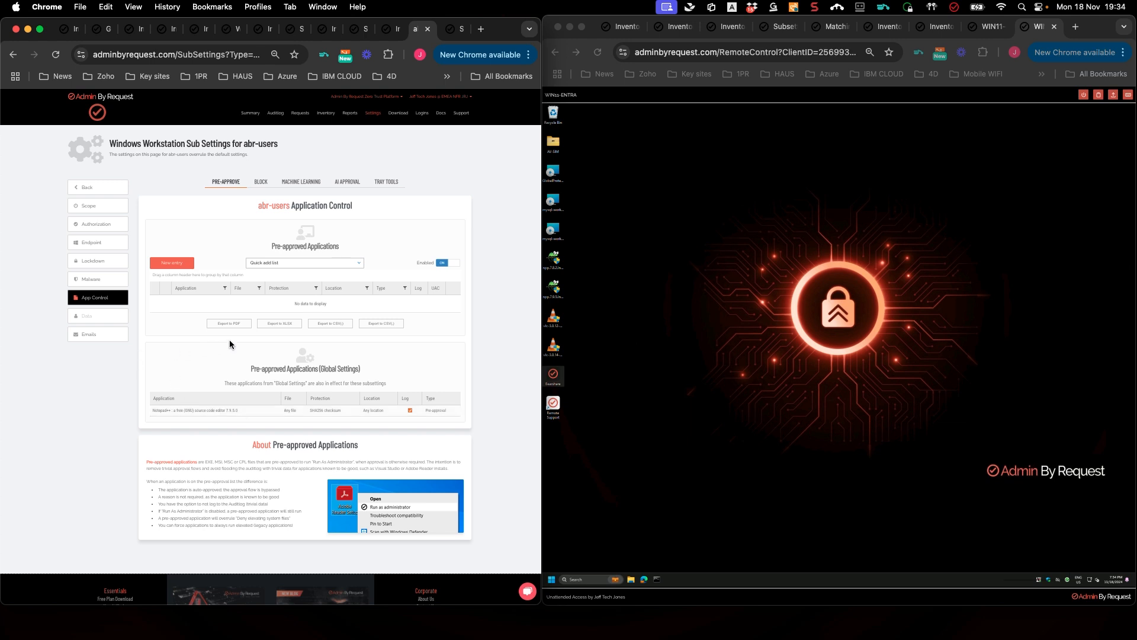
- Go back to the open Windows sub settings list and highlight the abr-users and abr-senior-devs names
{"action": "left_click", "coordinate": [604, 375]}
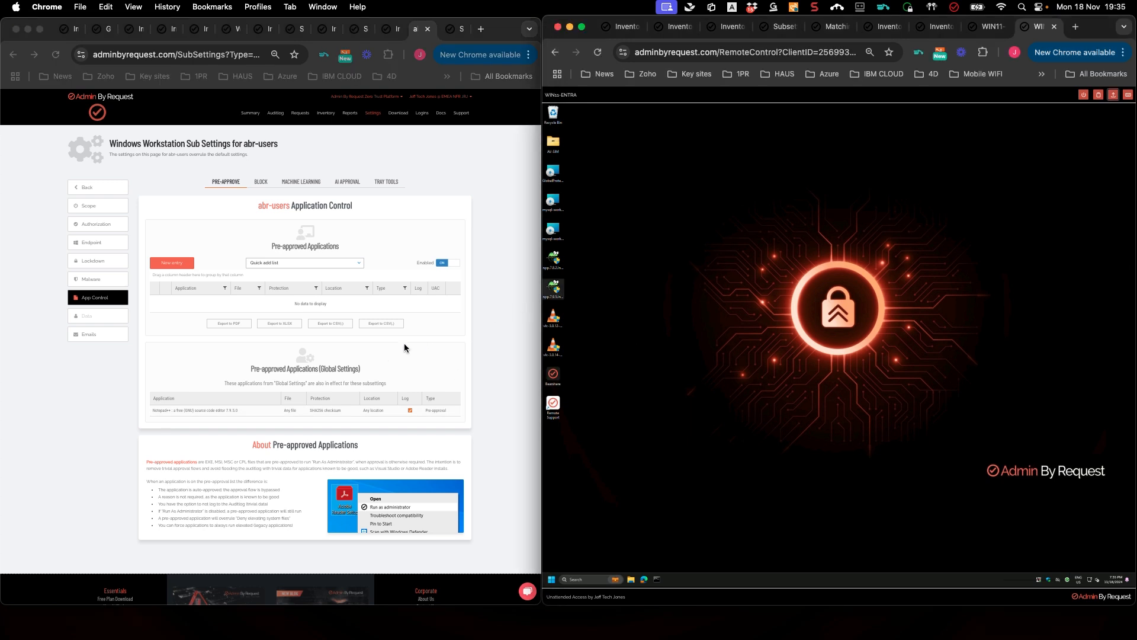
{"action": "left_click", "coordinate": [394, 34]}
{"action": "left_click", "coordinate": [395, 29]}
{"action": "left_click", "coordinate": [448, 35]}
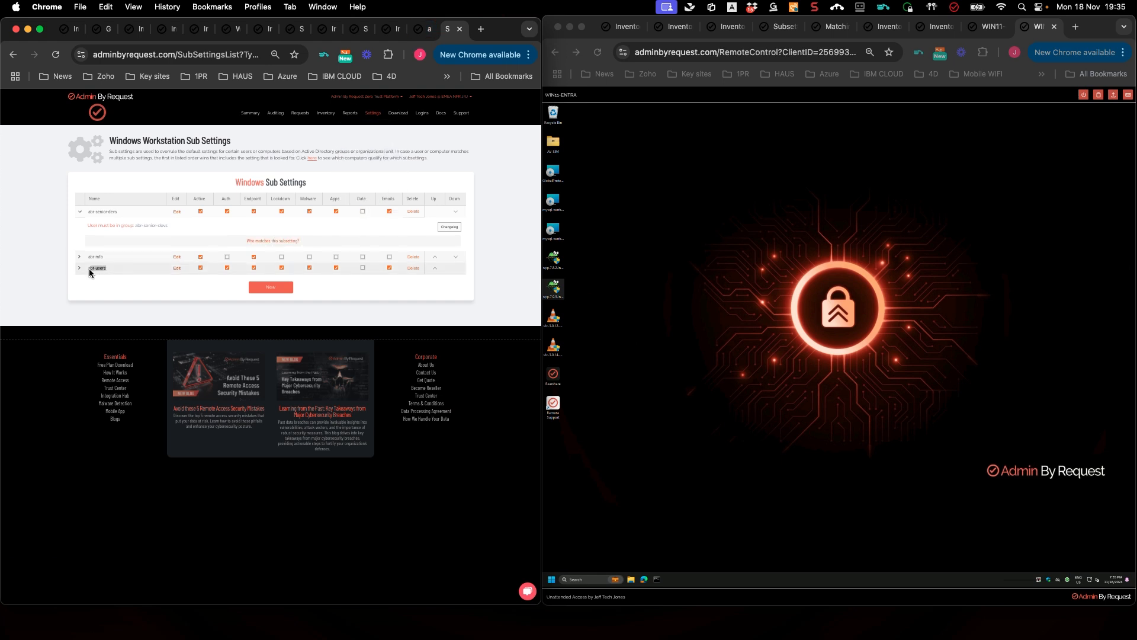
{"action": "left_click_drag", "start_coordinate": [118, 212], "coordinate": [91, 214]}
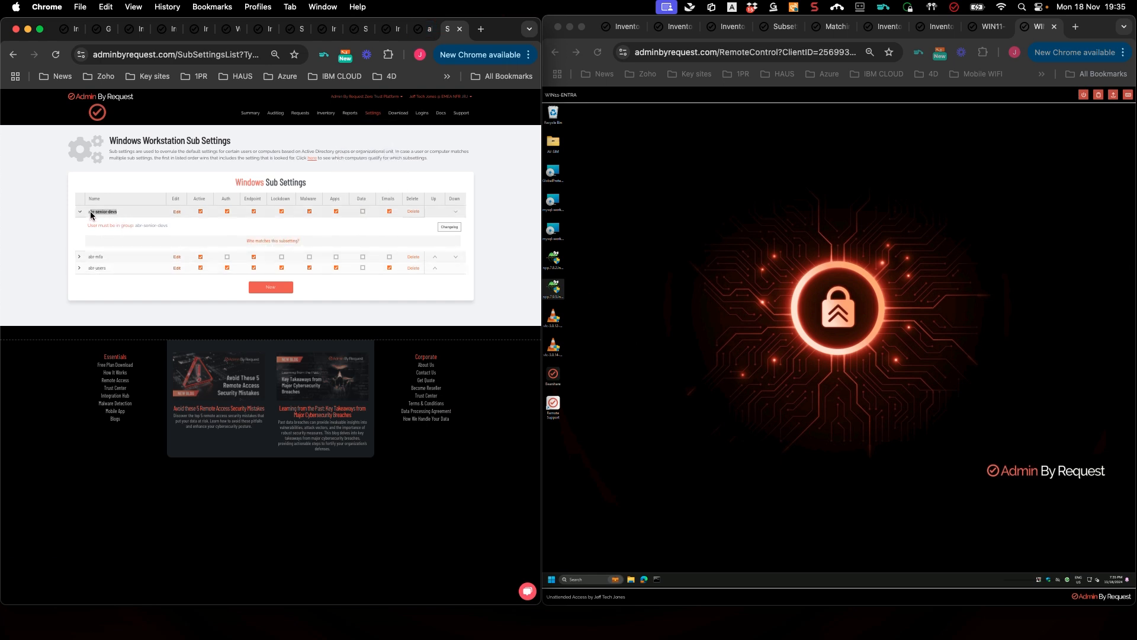
{"action": "left_click", "coordinate": [24, 183]}
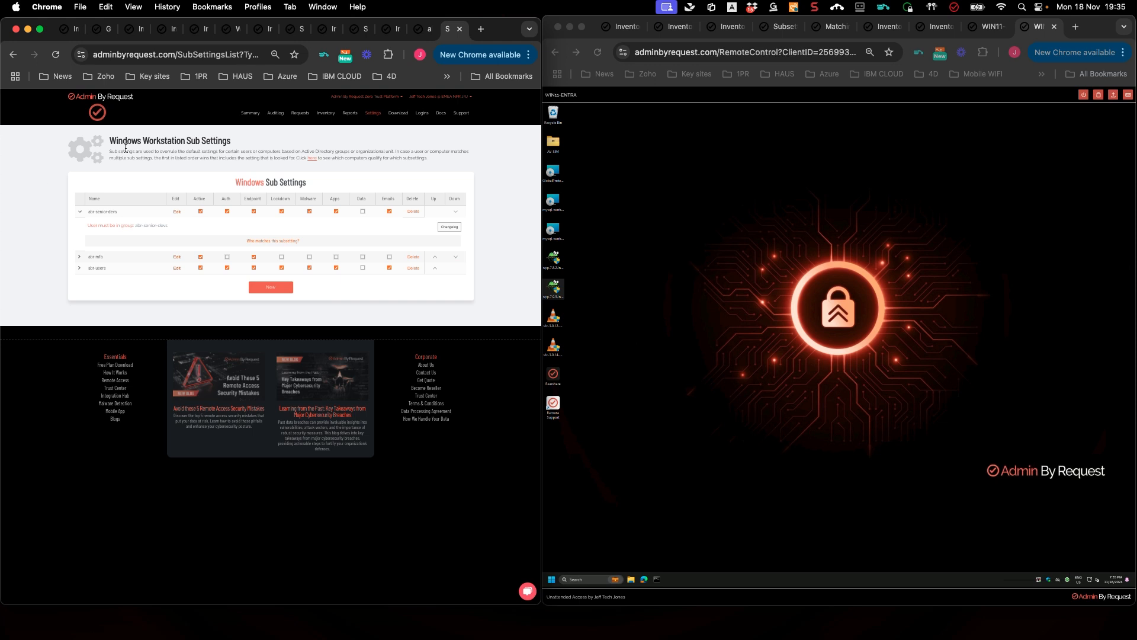
- Delete the Notepad++ entry from the pre-approved applications under App Control in the Windows workstation global settings
{"action": "left_click", "coordinate": [421, 35]}
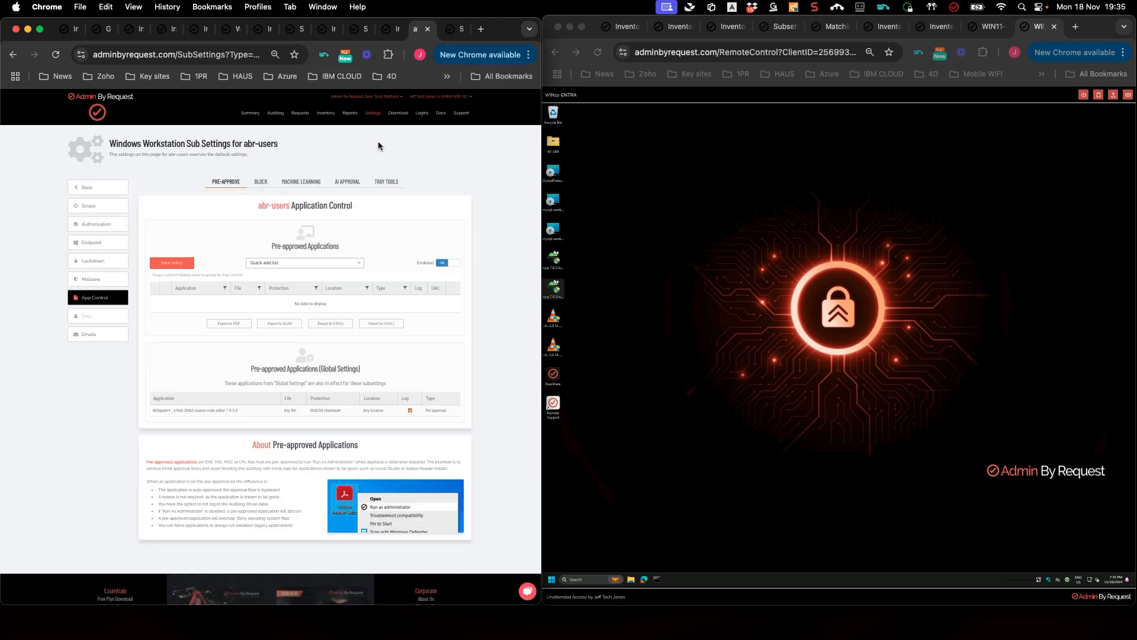
{"action": "mouse_move", "coordinate": [379, 116]}
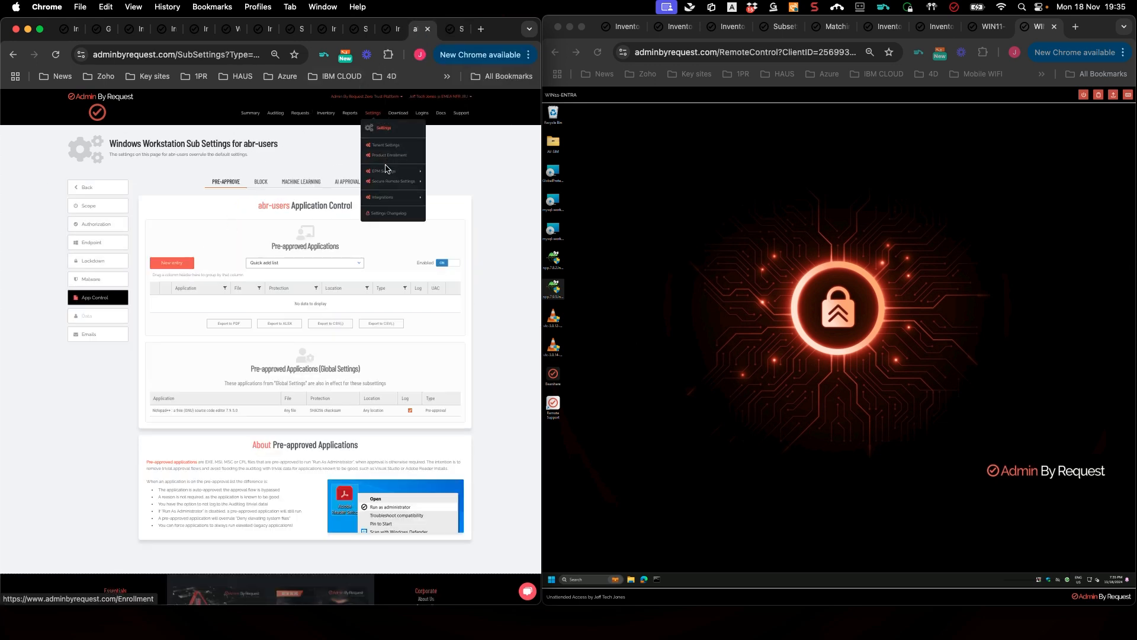
{"action": "mouse_move", "coordinate": [391, 171]}
{"action": "left_click", "coordinate": [449, 190]}
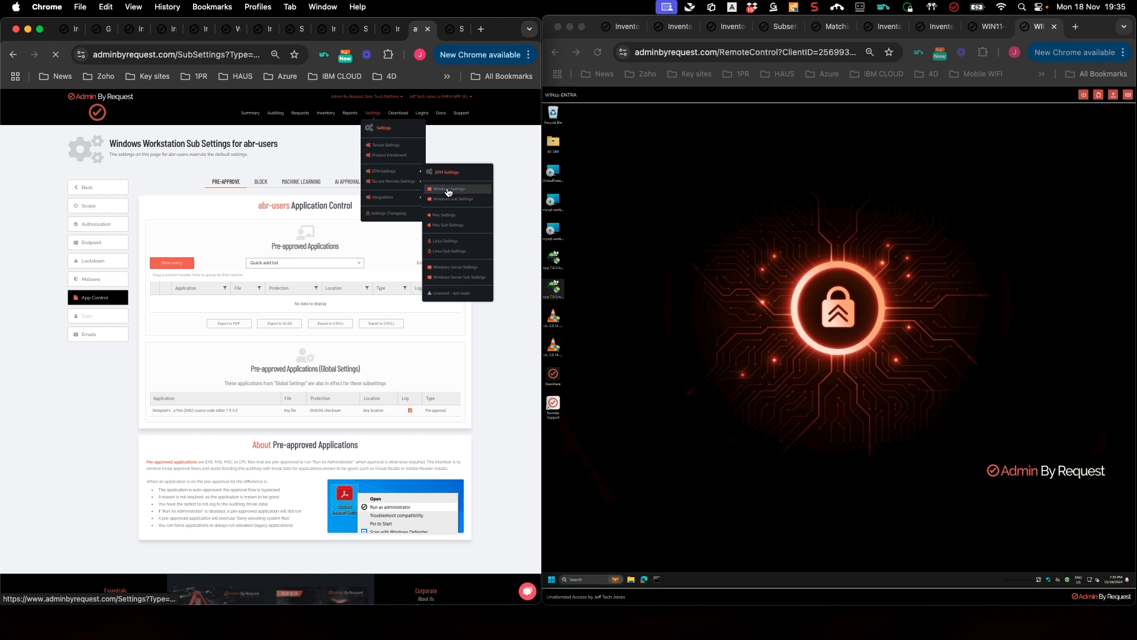
{"action": "left_click", "coordinate": [89, 290]}
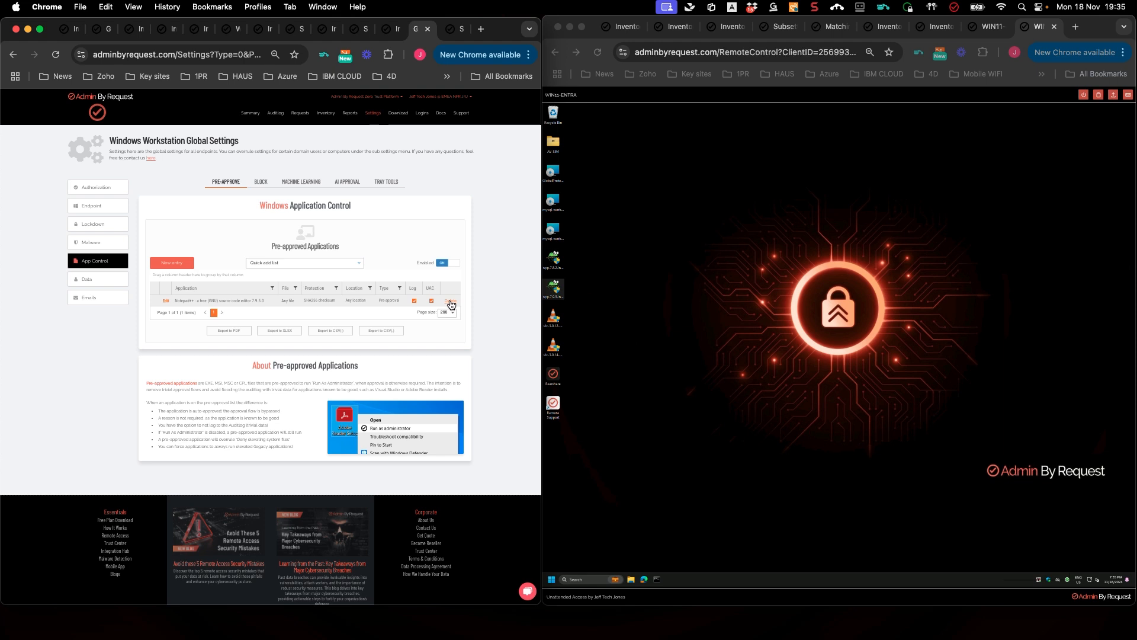
{"action": "left_click", "coordinate": [450, 300]}
{"action": "left_click", "coordinate": [368, 137]}
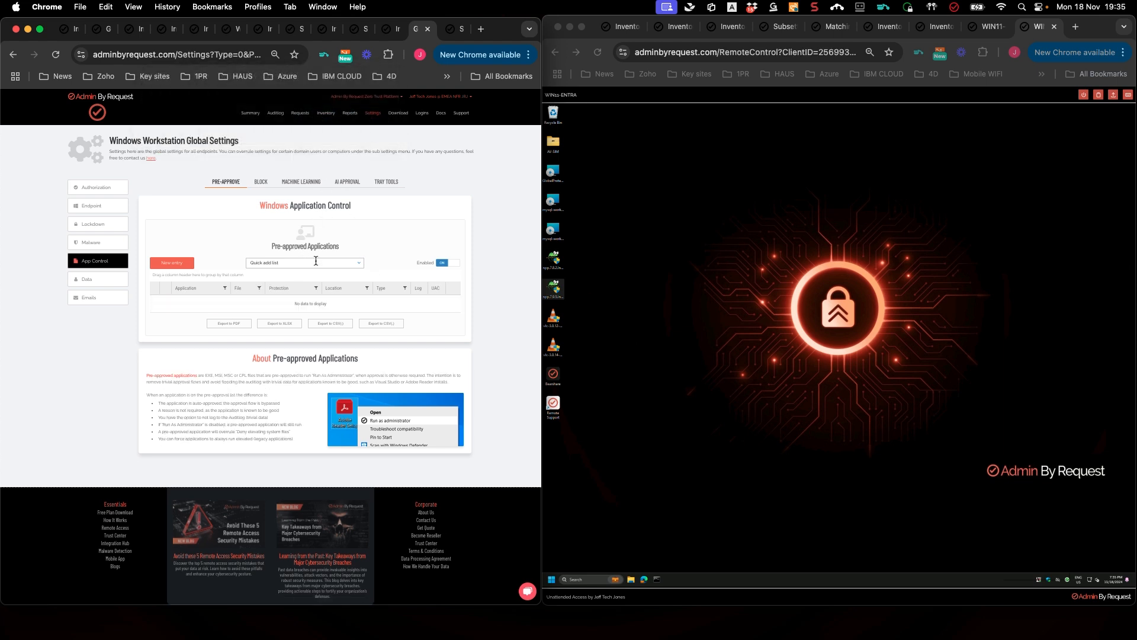
- Open the abr-senior-devs sub setting and check its pre-approved applications under App Control
{"action": "mouse_move", "coordinate": [373, 114]}
{"action": "mouse_move", "coordinate": [385, 170]}
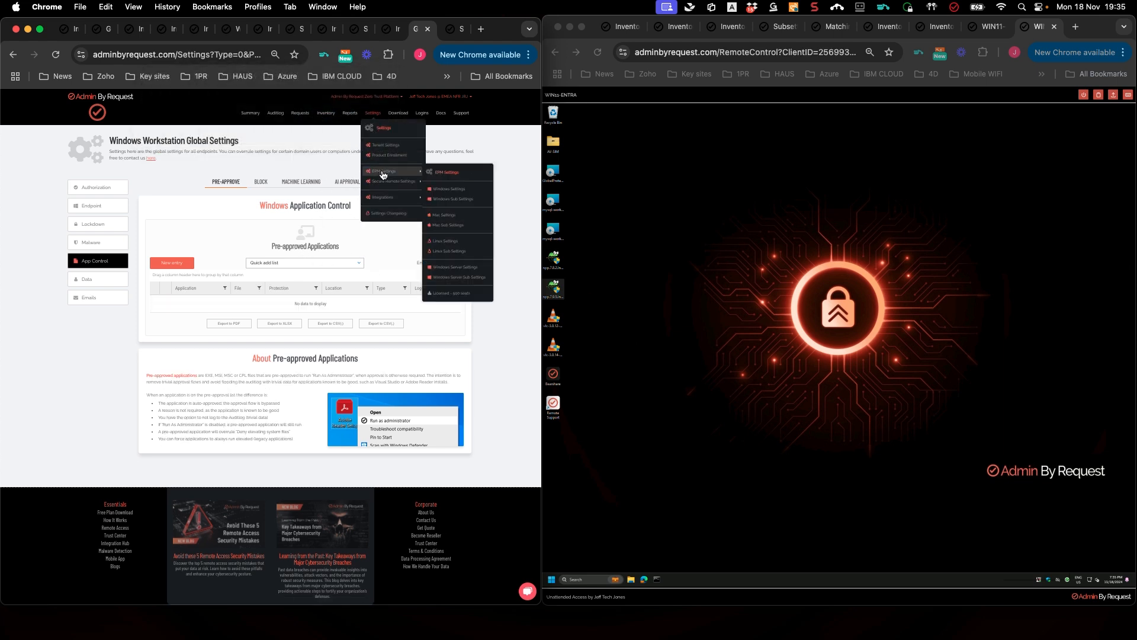
{"action": "left_click", "coordinate": [457, 199]}
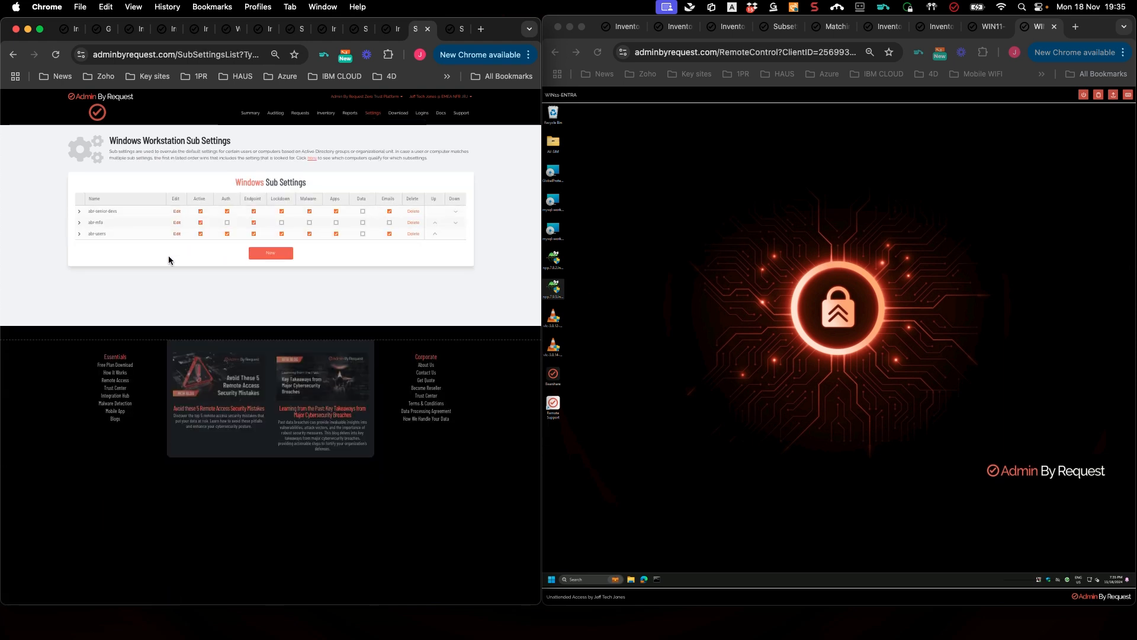
{"action": "left_click", "coordinate": [176, 212]}
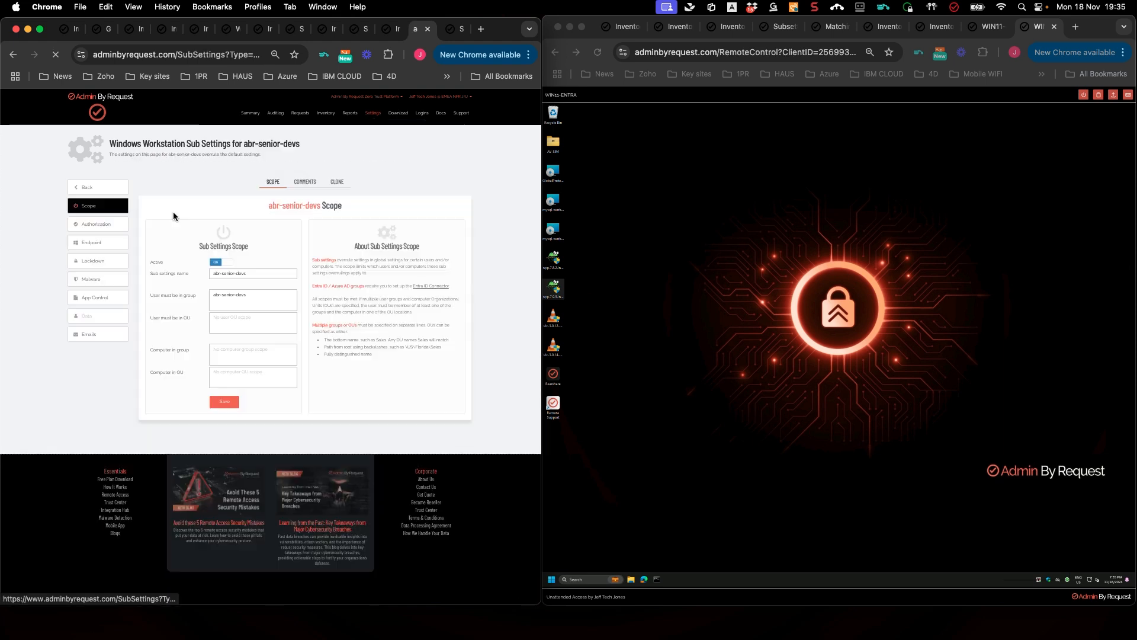
{"action": "left_click", "coordinate": [95, 297]}
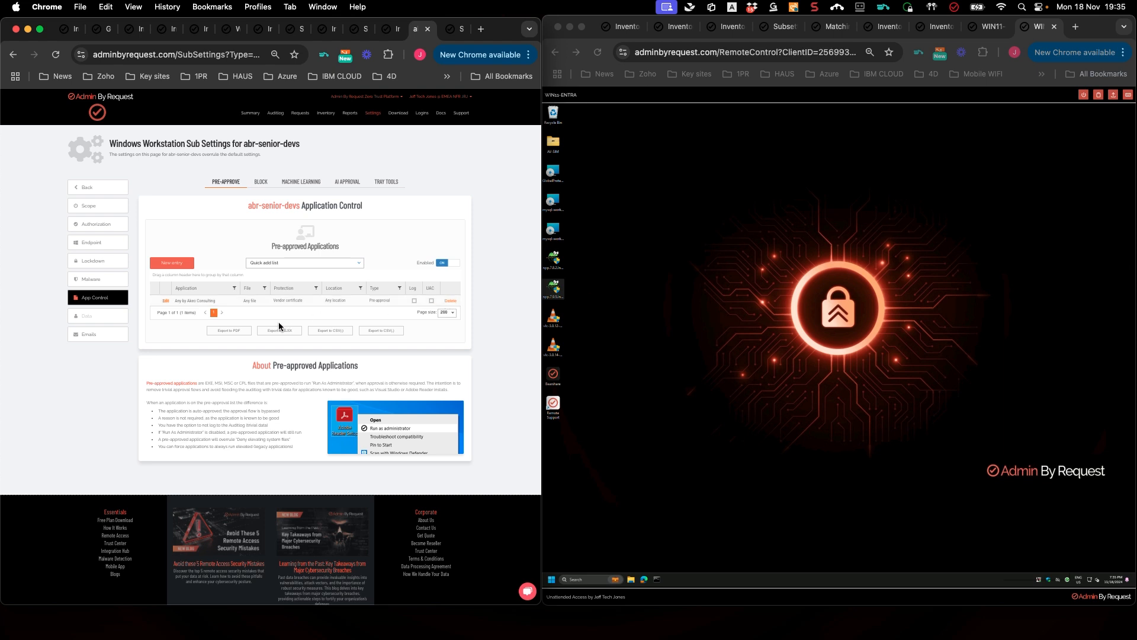
- Return to the Windows sub settings list and highlight the abr-users name
{"action": "mouse_move", "coordinate": [373, 113]}
{"action": "mouse_move", "coordinate": [409, 171]}
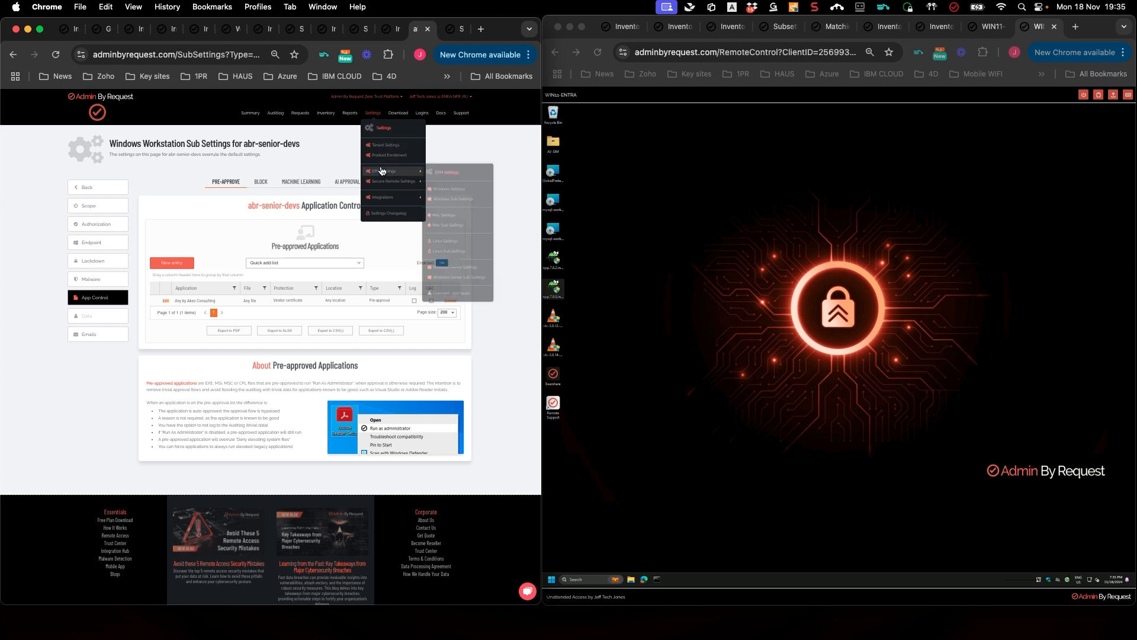
{"action": "left_click", "coordinate": [460, 200]}
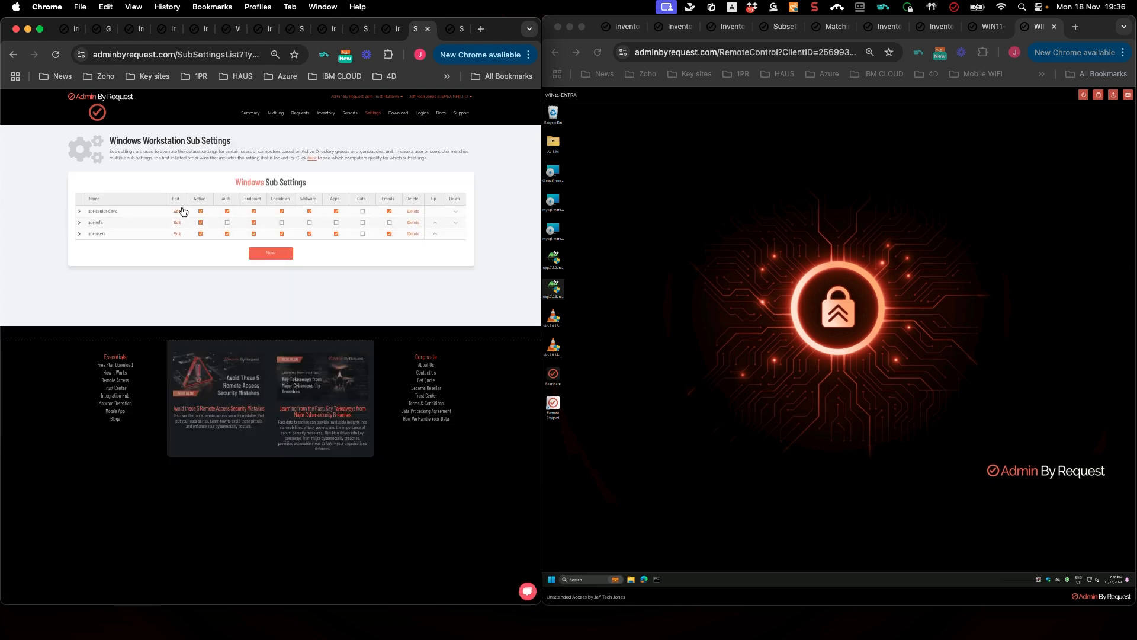
{"action": "left_click_drag", "start_coordinate": [122, 211], "coordinate": [92, 234]}
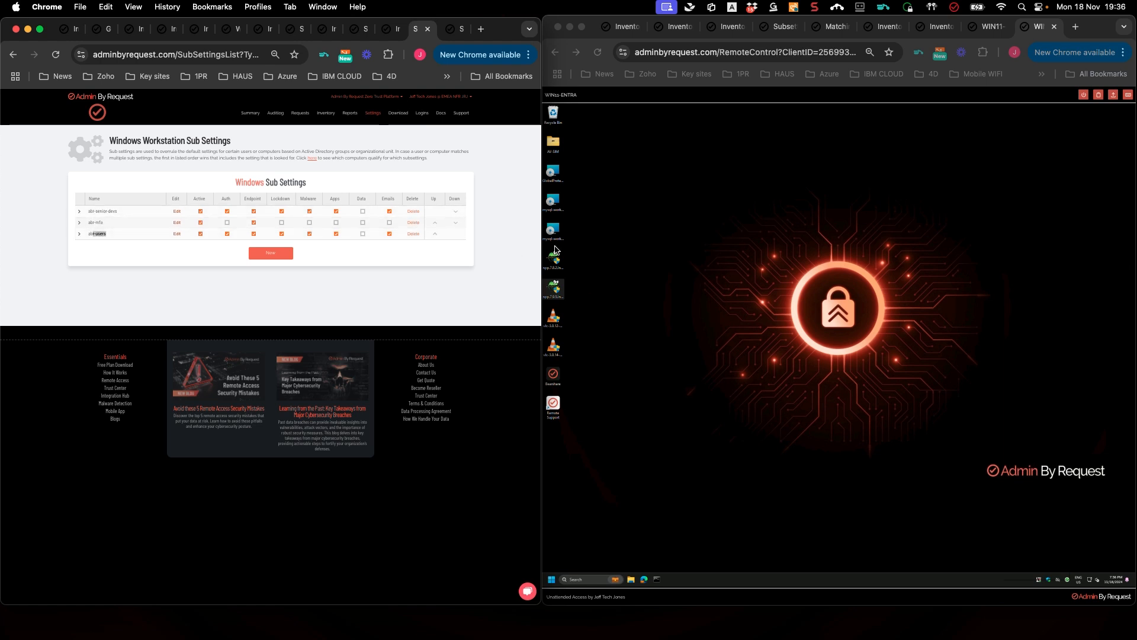
- Run the second Notepad++ installer on the WIN11-ENTRA desktop to check the elevation prompt, and cancel it
{"action": "left_click", "coordinate": [654, 251]}
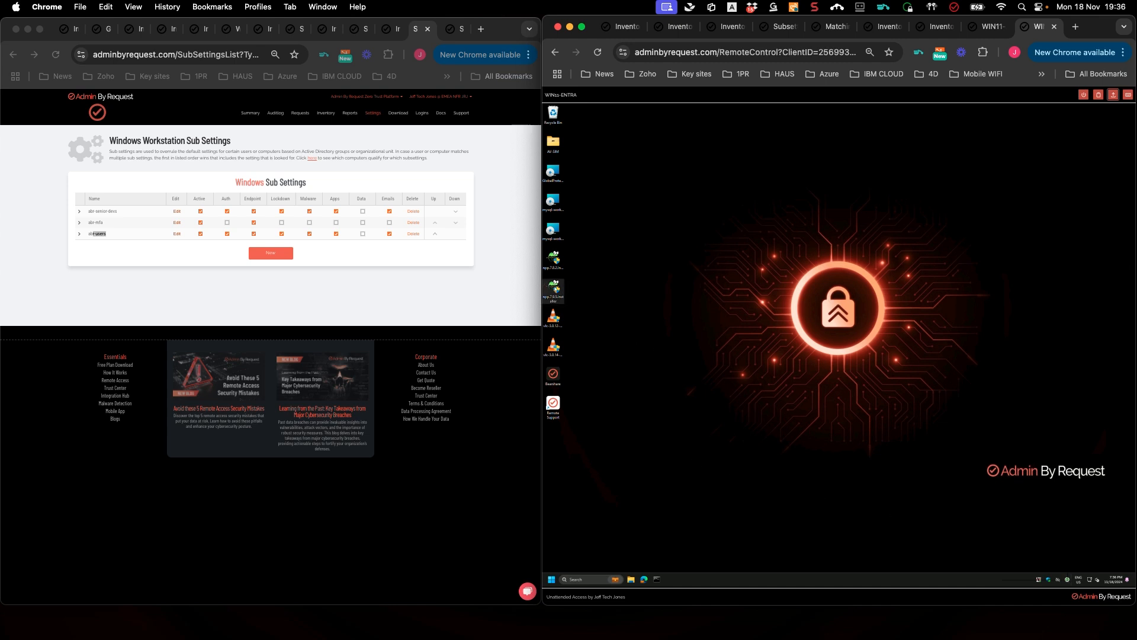
{"action": "double_click", "coordinate": [553, 290]}
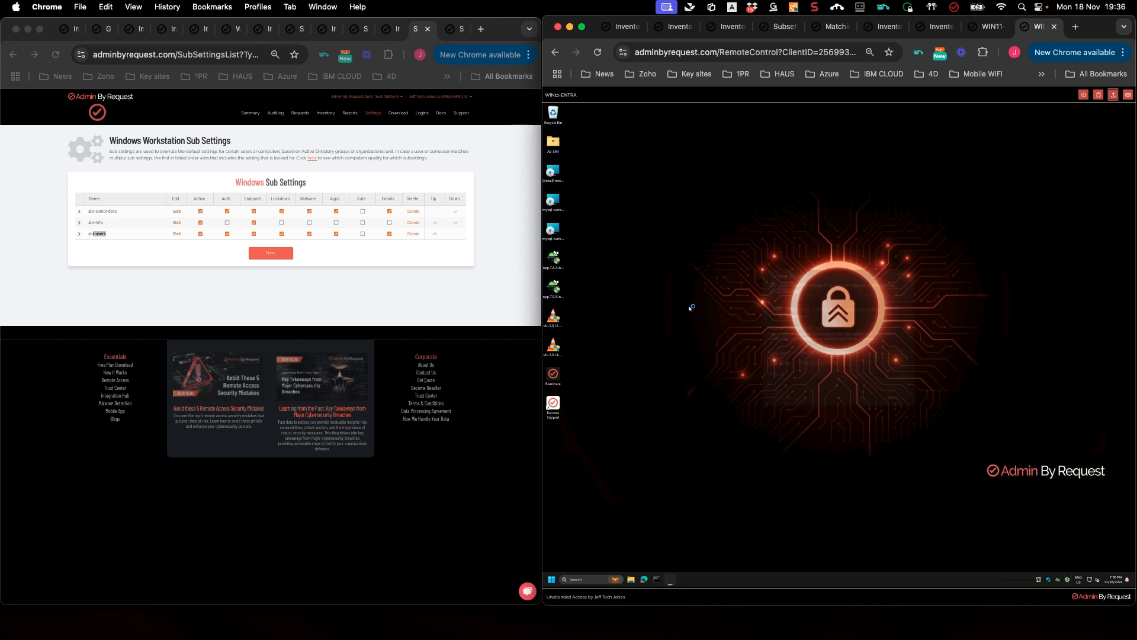
{"action": "left_click", "coordinate": [902, 402]}
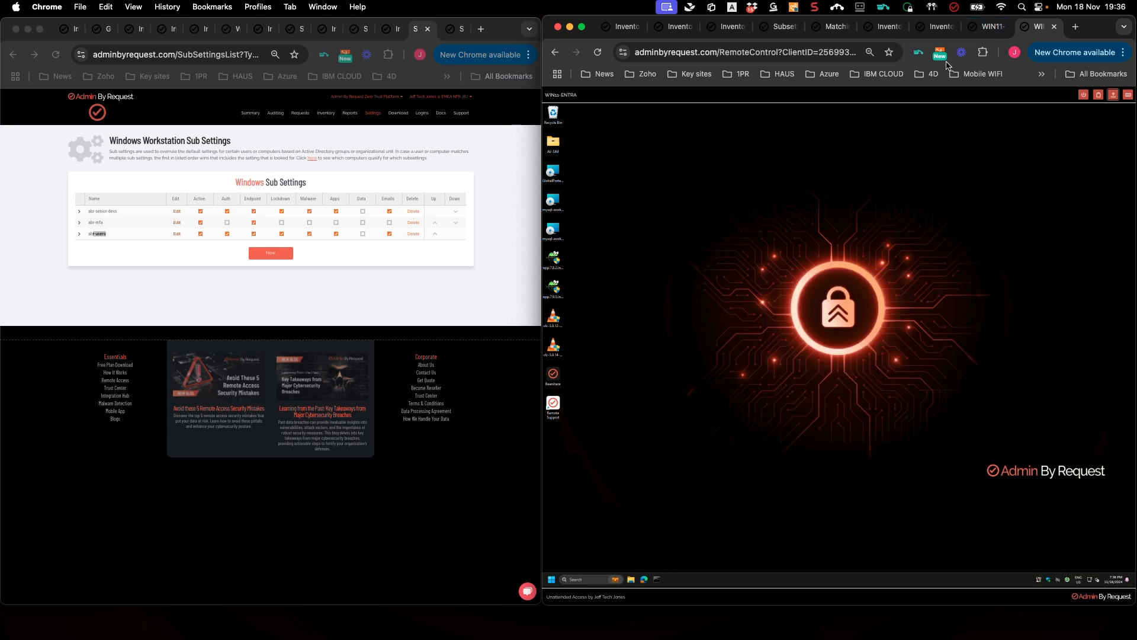
- Switch to the WIN11-AD remote session, run a Notepad++ installer to check its administrator access request, and cancel it
{"action": "left_click", "coordinate": [986, 27]}
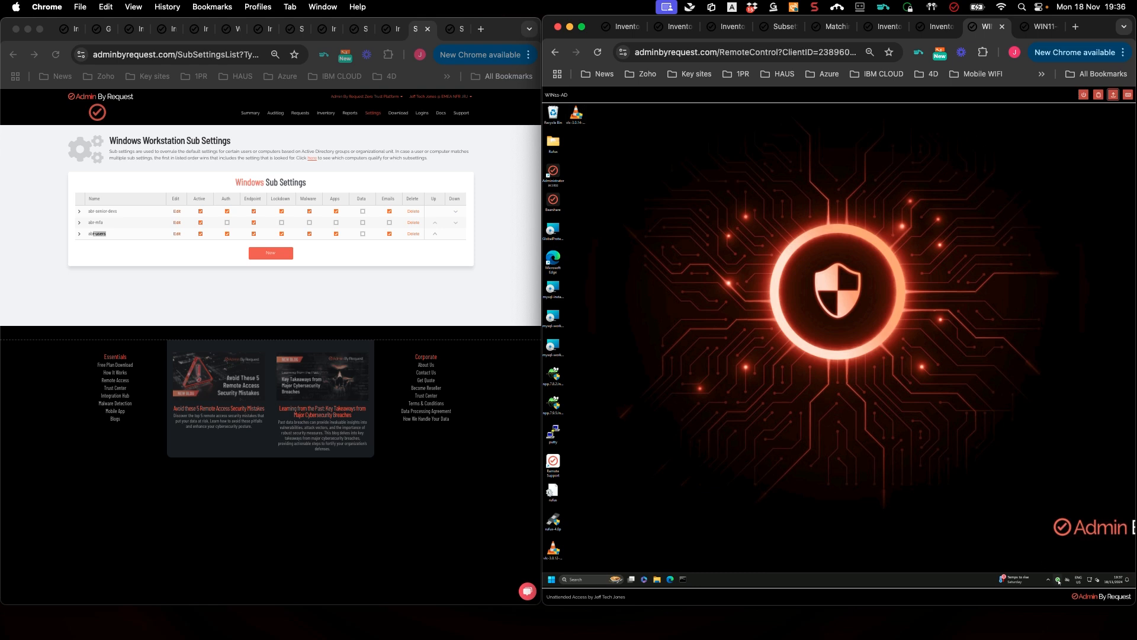
{"action": "double_click", "coordinate": [555, 406]}
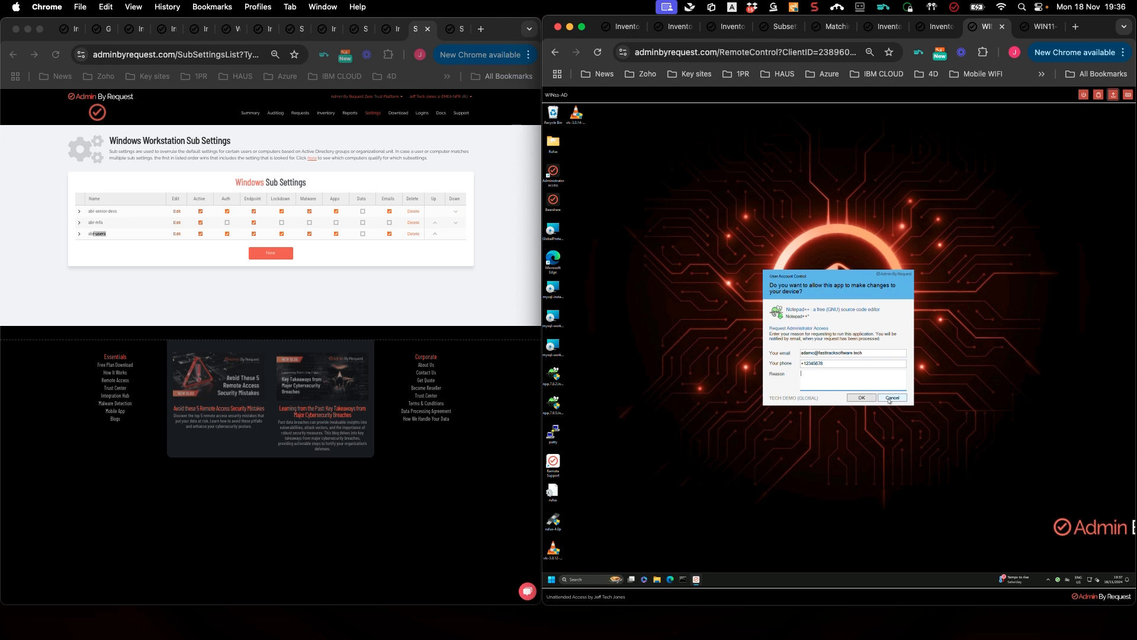
{"action": "left_click", "coordinate": [890, 399]}
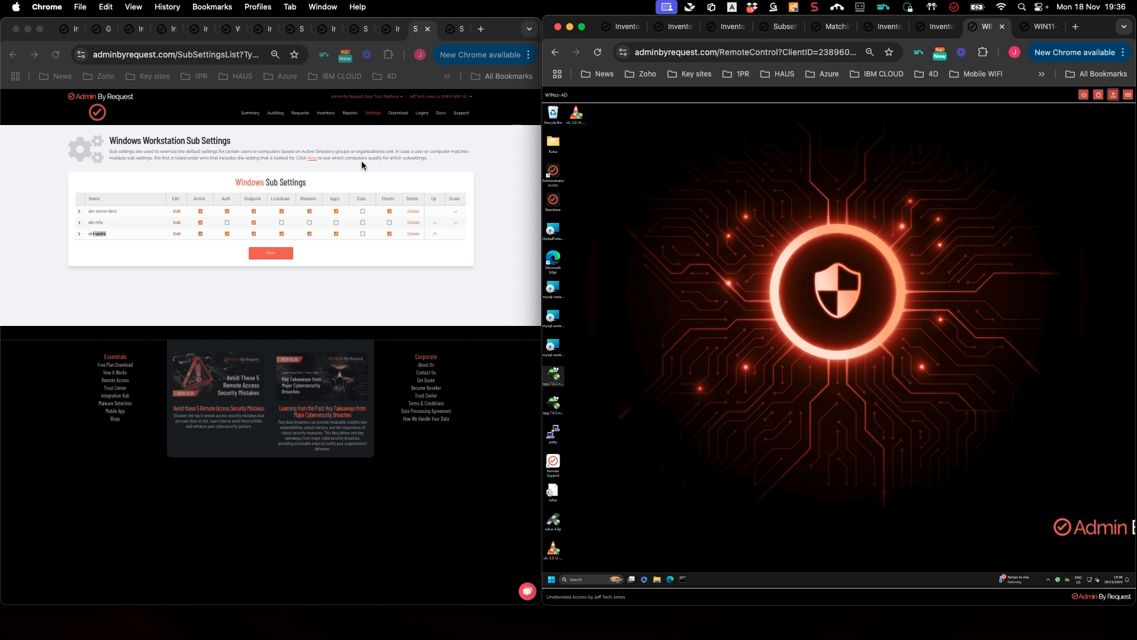
- Open WIN11-AD's details from the Windows computer inventory and copy the abr-tier1-app-ctrl name from the user's groups
{"action": "left_click", "coordinate": [386, 29]}
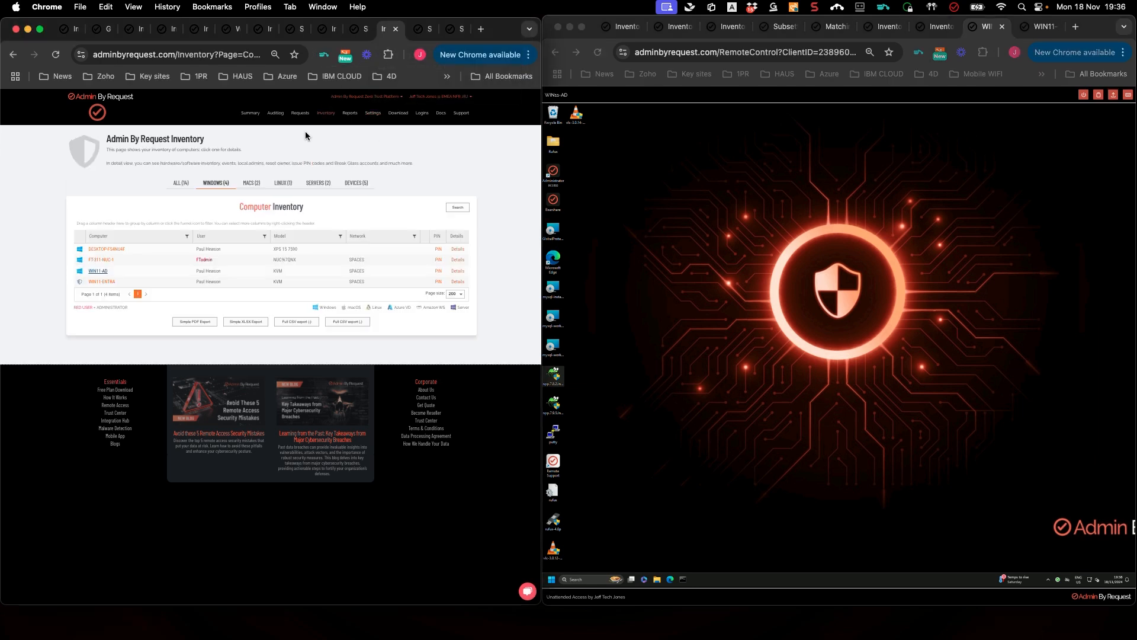
{"action": "left_click", "coordinate": [97, 272]}
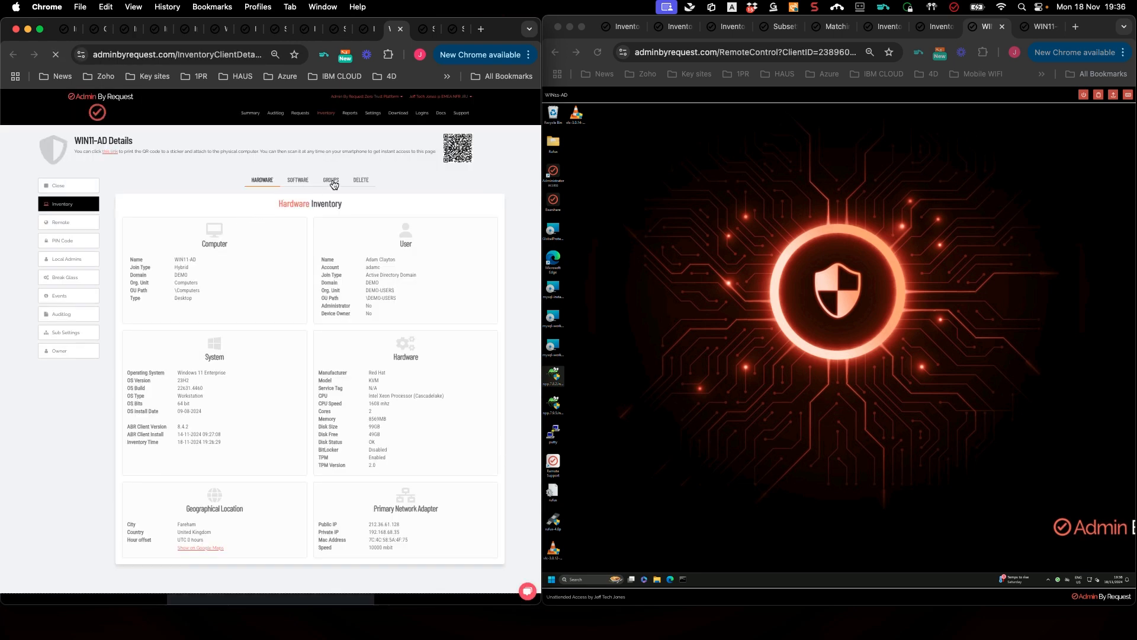
{"action": "left_click", "coordinate": [332, 181]}
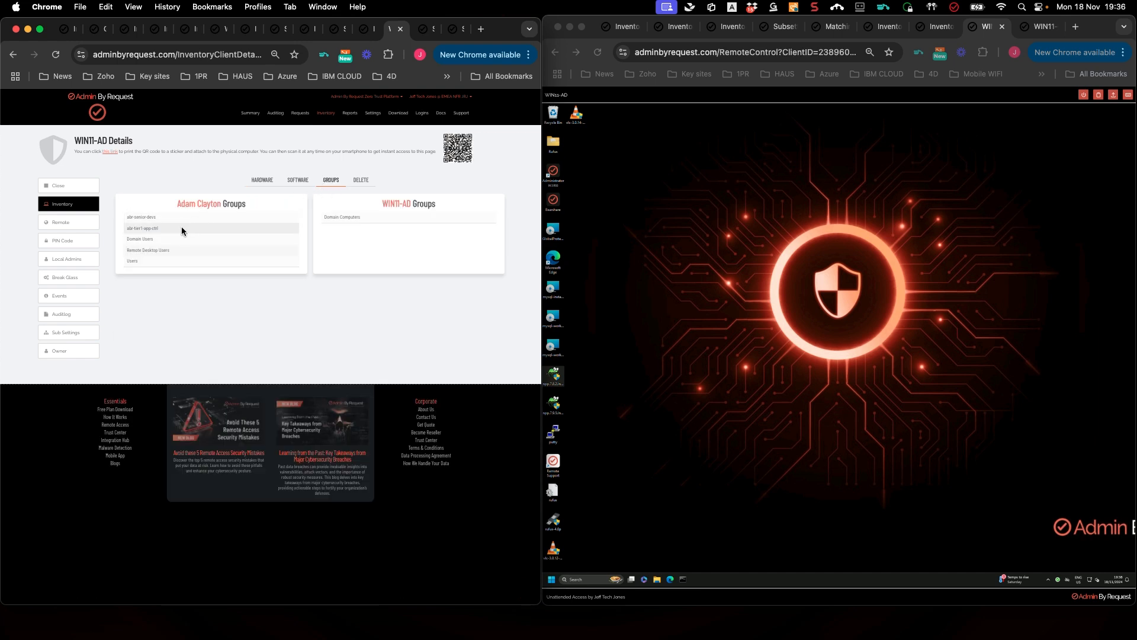
{"action": "left_click_drag", "start_coordinate": [147, 229], "coordinate": [128, 231]}
{"action": "right_click", "coordinate": [135, 232]}
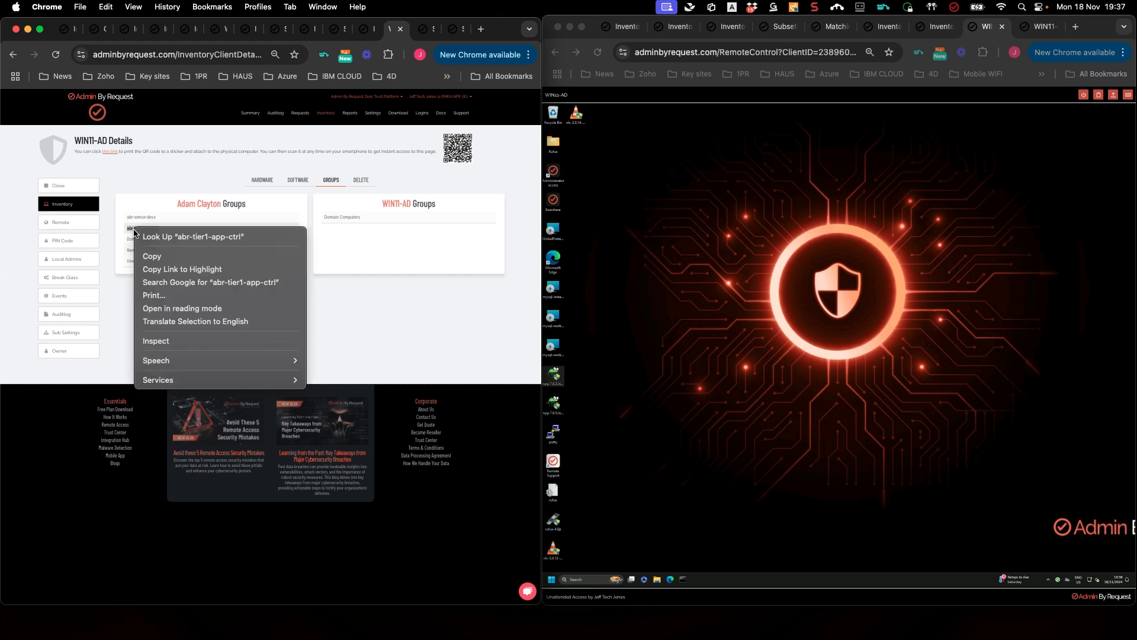
{"action": "left_click", "coordinate": [154, 257]}
- Create a Windows workstation sub setting named abr-tier1-app-ctrl
{"action": "mouse_move", "coordinate": [372, 113]}
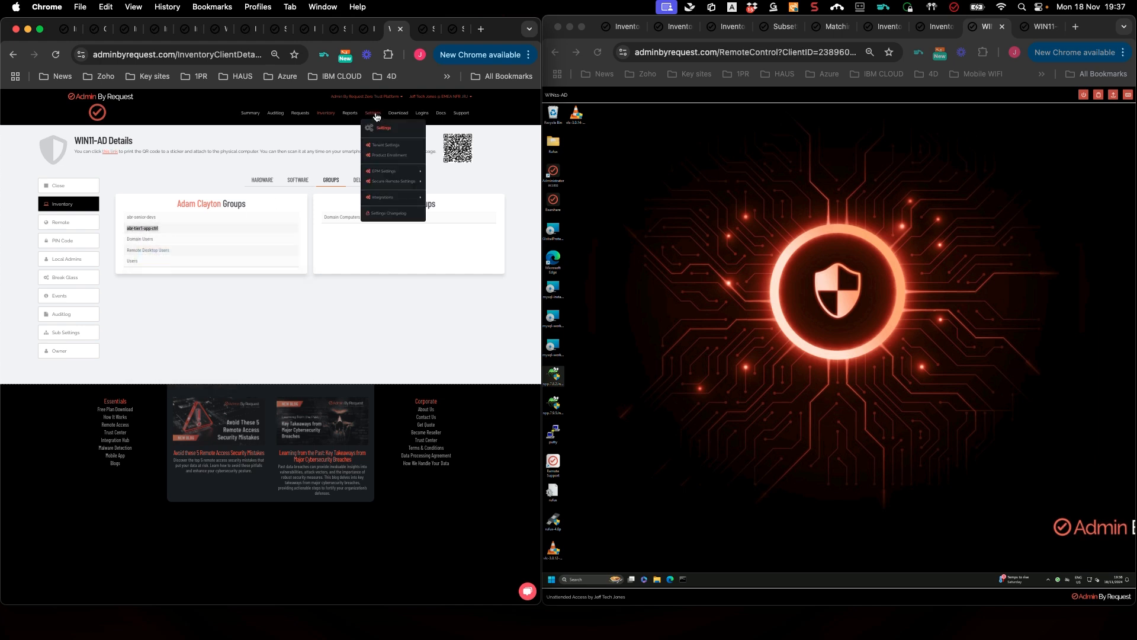
{"action": "mouse_move", "coordinate": [381, 175]}
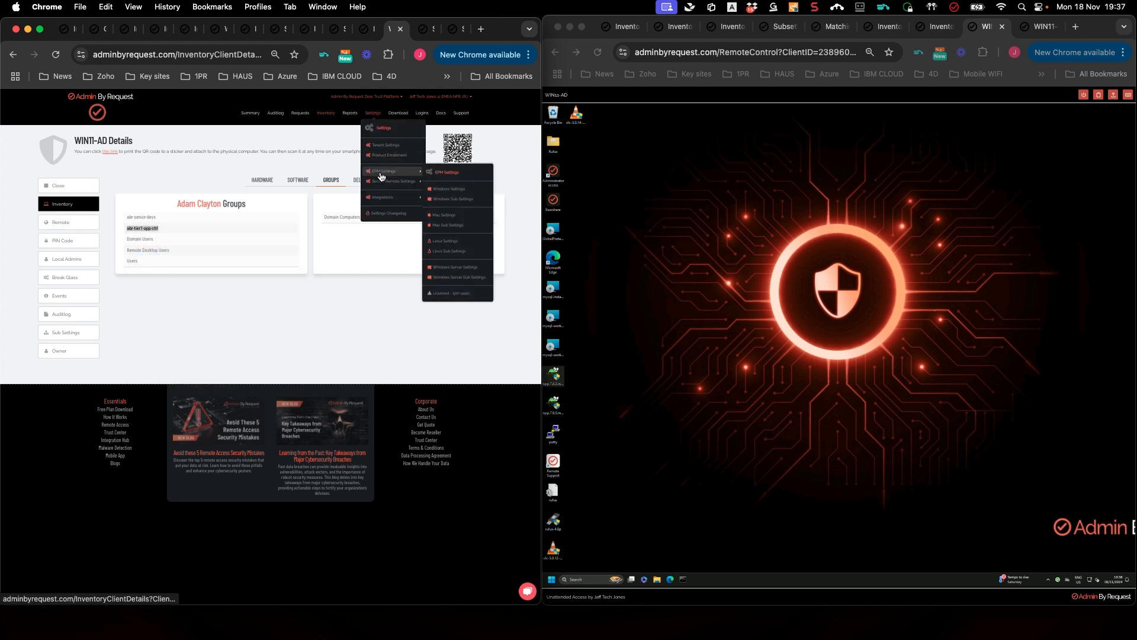
{"action": "left_click", "coordinate": [453, 198]}
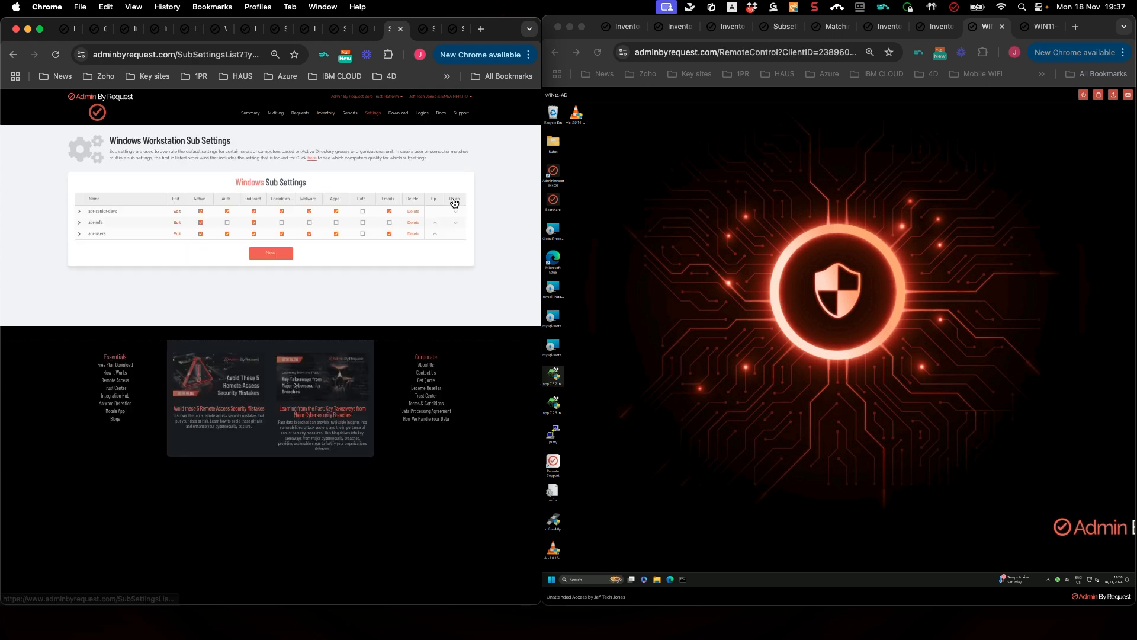
{"action": "left_click", "coordinate": [266, 253]}
{"action": "left_click", "coordinate": [199, 218]}
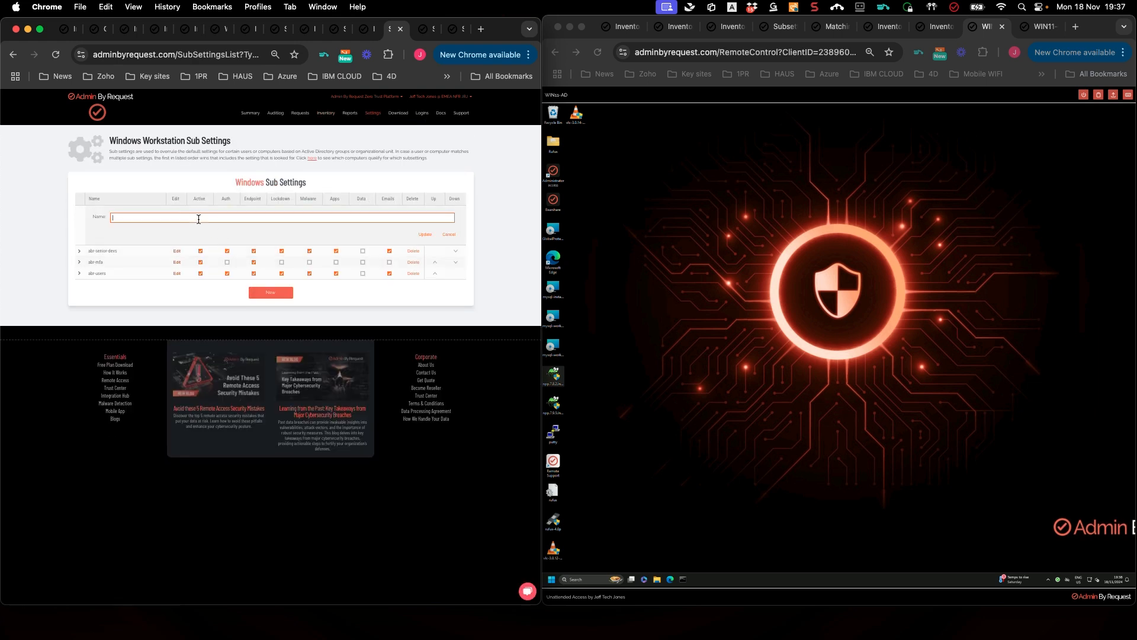
{"action": "key", "text": "super+v"}
{"action": "left_click", "coordinate": [425, 234]}
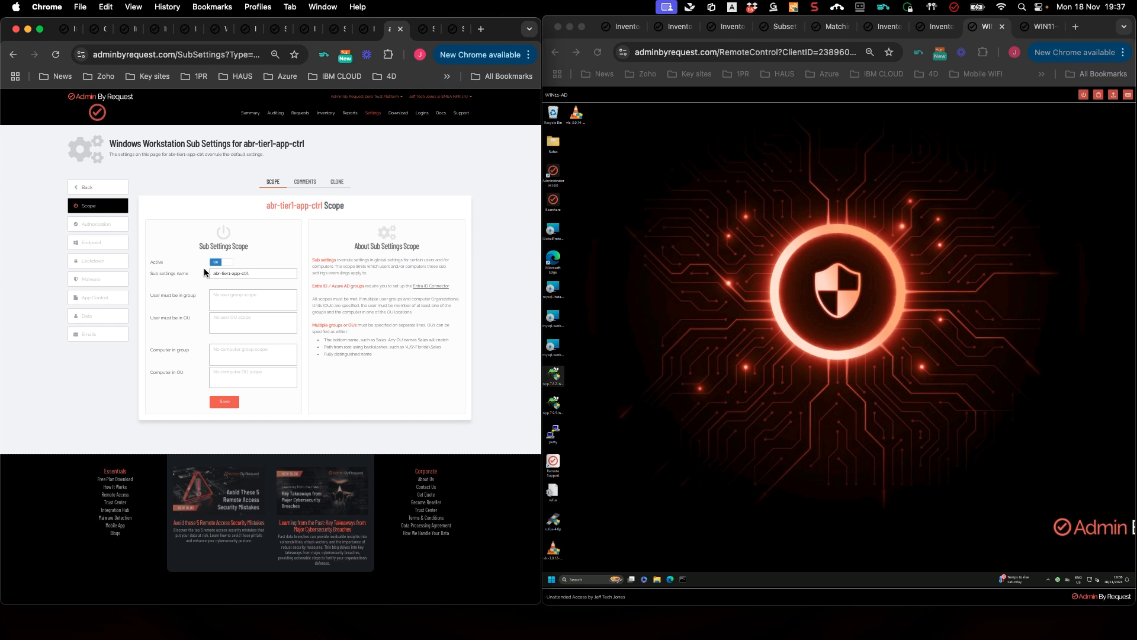
- Scope the sub setting to users in the abr-tier1-app-ctrl group and save the scope
{"action": "left_click", "coordinate": [227, 295]}
{"action": "key", "text": "super+v"}
{"action": "left_click", "coordinate": [225, 403]}
- Move abr-tier1-app-ctrl to first place in the Windows sub settings order
{"action": "mouse_move", "coordinate": [375, 115]}
{"action": "mouse_move", "coordinate": [385, 171]}
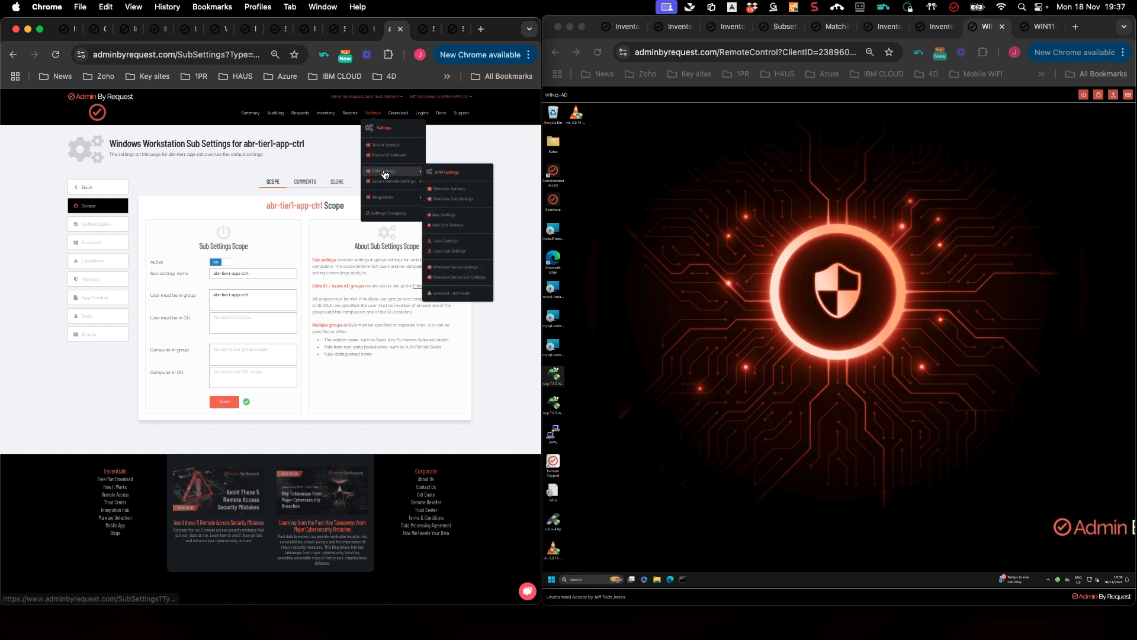
{"action": "left_click", "coordinate": [450, 200]}
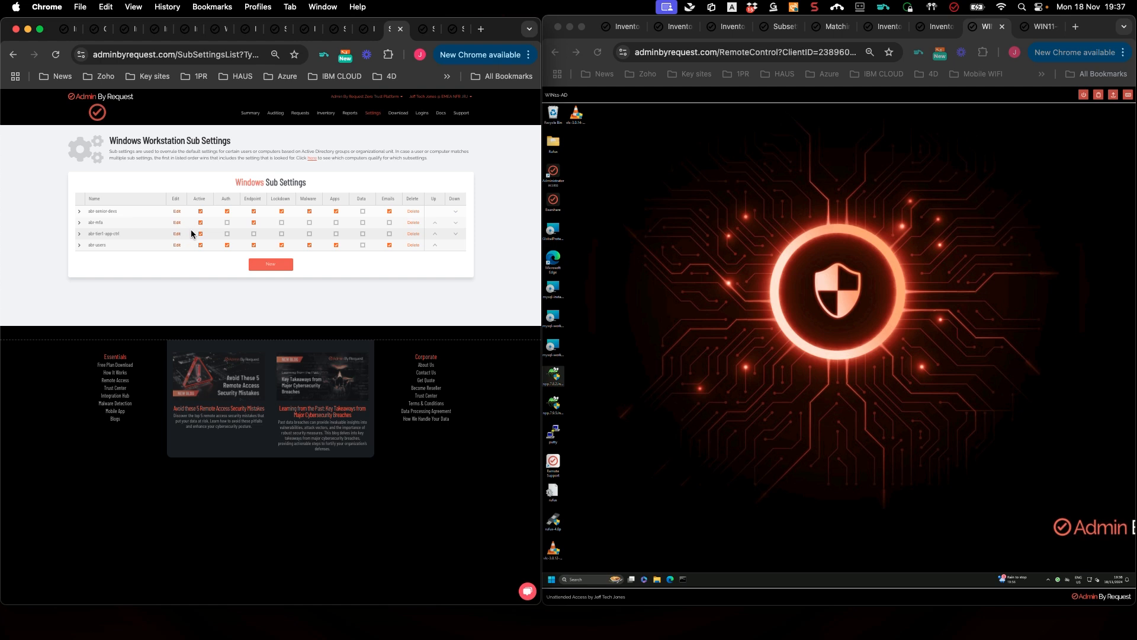
{"action": "left_click", "coordinate": [435, 234]}
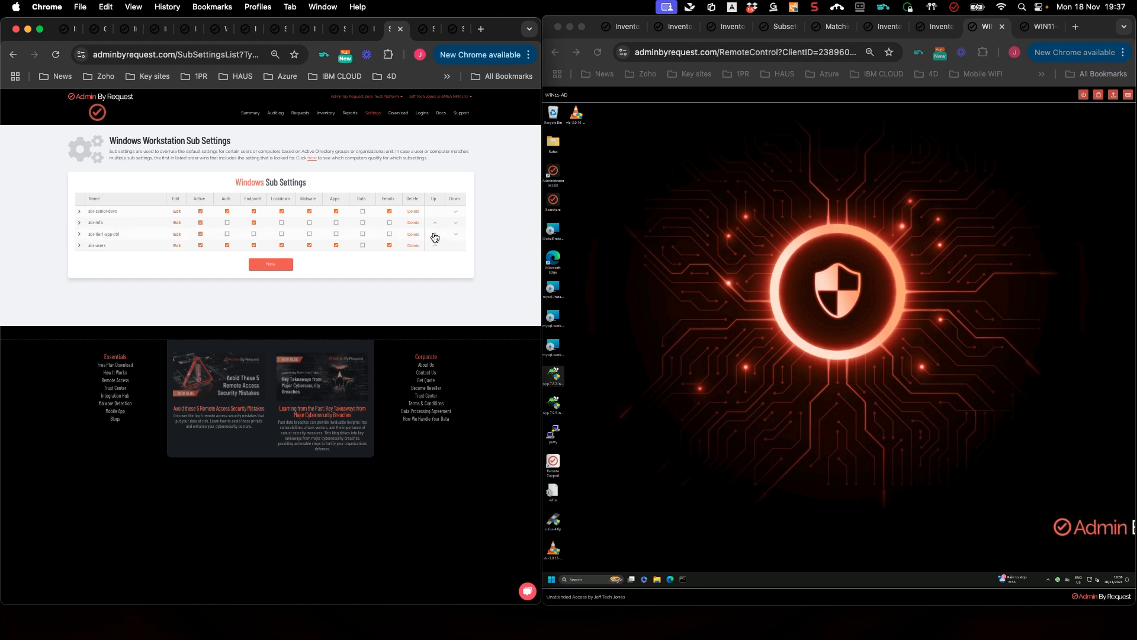
{"action": "left_click", "coordinate": [435, 223]}
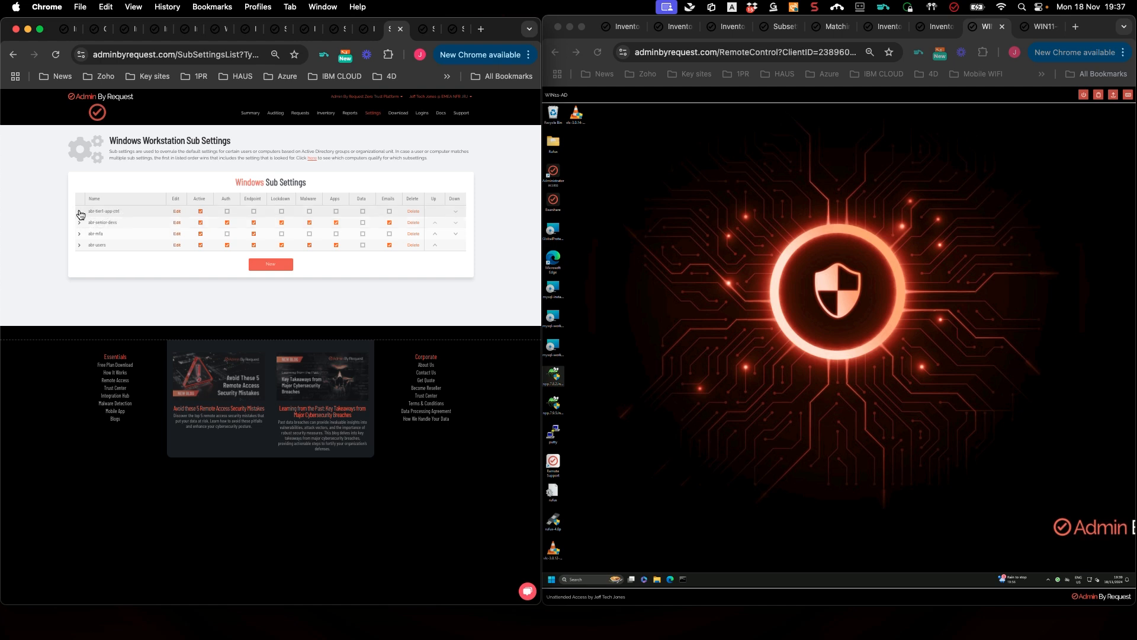
- Expand abr-tier1-app-ctrl, view which computers match this sub setting, and close the matching report
{"action": "left_click", "coordinate": [93, 212]}
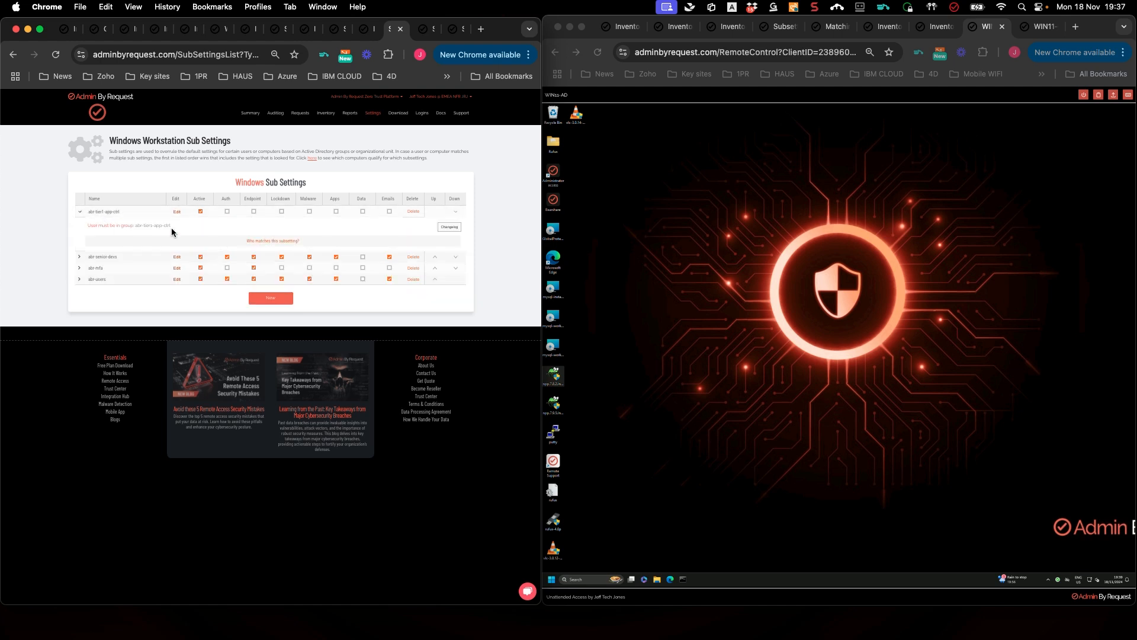
{"action": "left_click", "coordinate": [267, 240]}
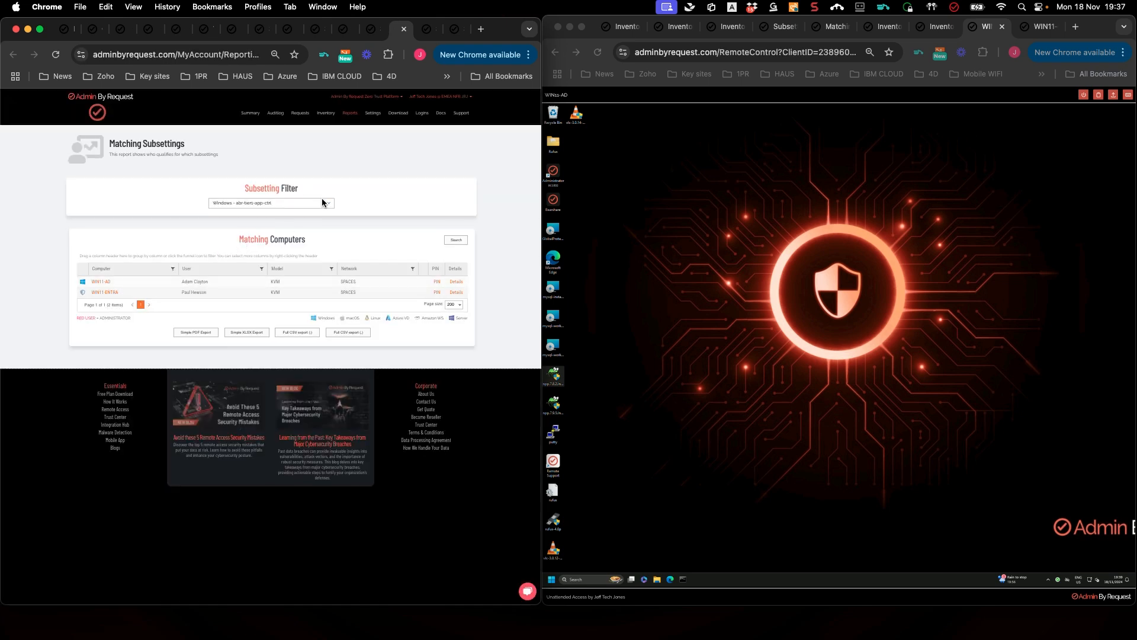
{"action": "left_click", "coordinate": [404, 30]}
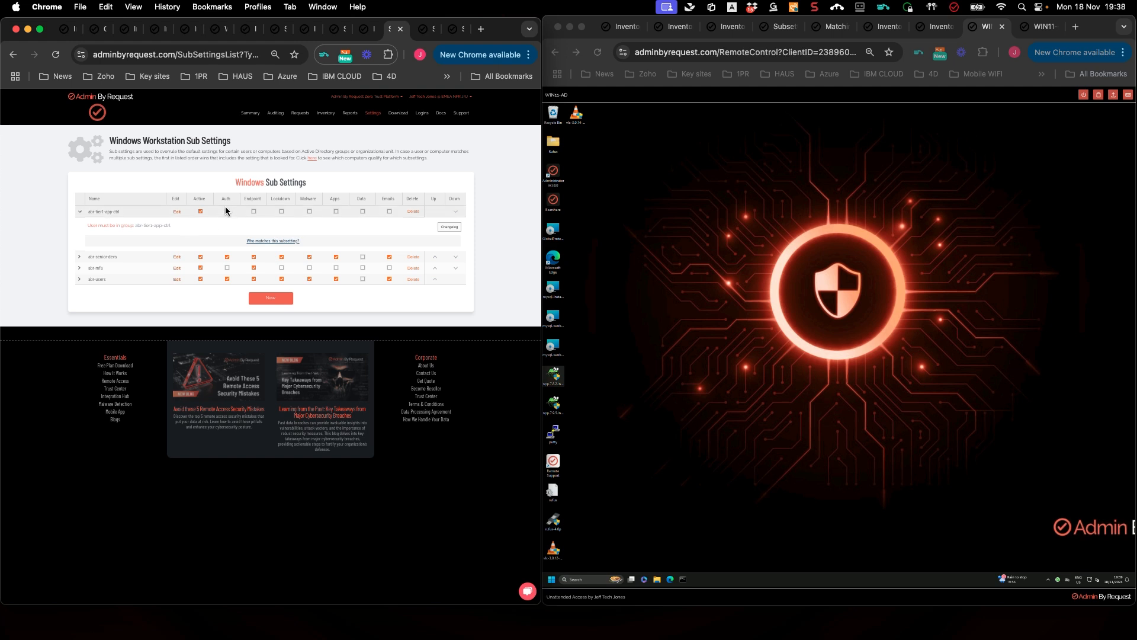
- Open the Run As Admin audit log and expand the newest Notepad++ entry and the Notepad++ 7.8.2 installer entry on WIN11-ENTRA
{"action": "left_click", "coordinate": [276, 113]}
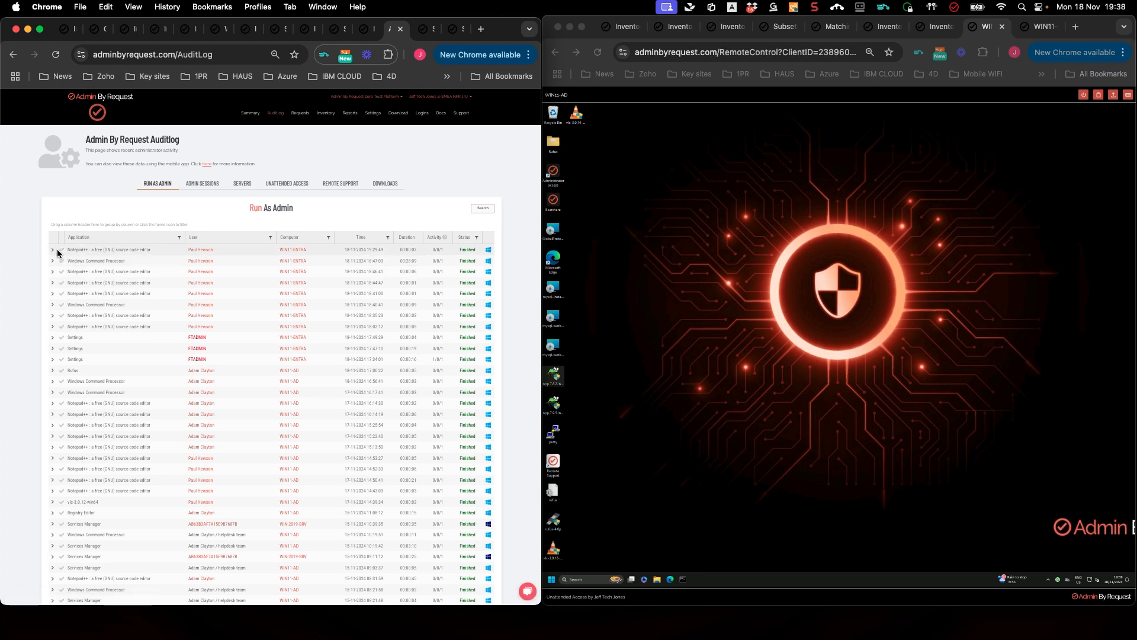
{"action": "left_click", "coordinate": [53, 250]}
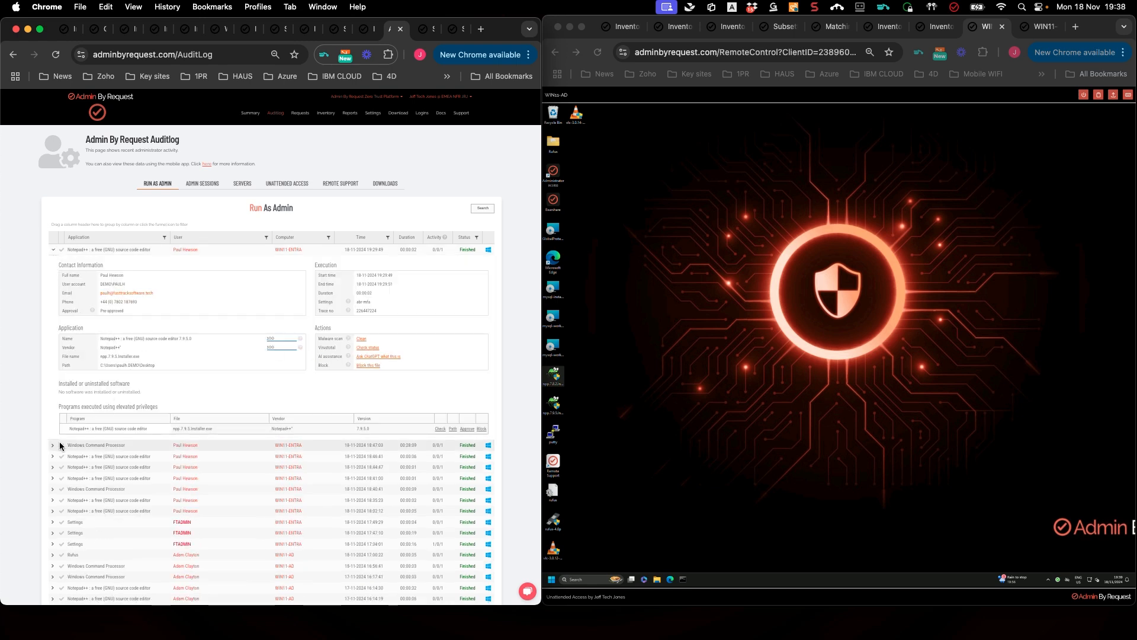
{"action": "left_click", "coordinate": [52, 457]}
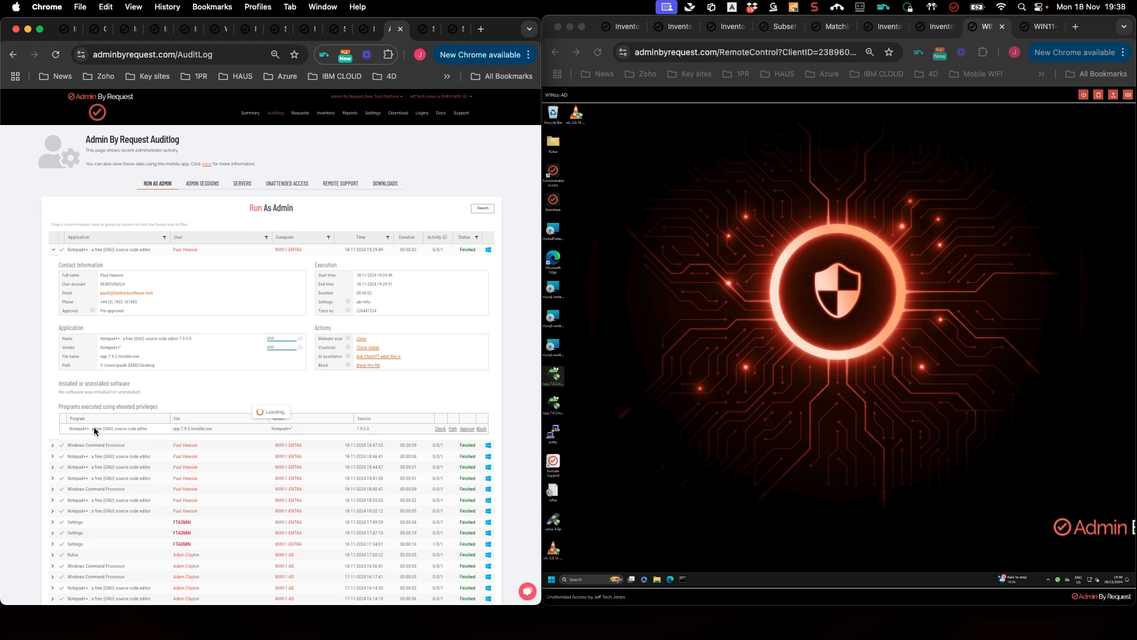
{"action": "scroll", "coordinate": [93, 426], "scroll_direction": "down", "scroll_amount": 3}
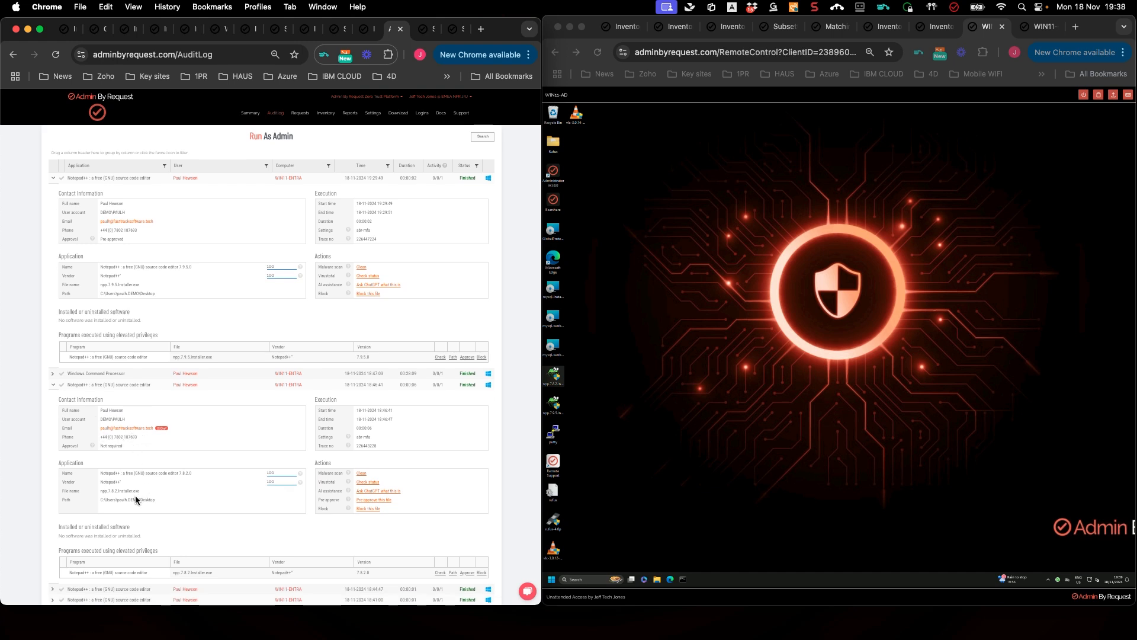
- Pre-approve the Notepad++ 7.8.2 installer from its audit log entry, assign the pre-approval to the abr-tier1-app-ctrl sub setting, and save it
{"action": "left_click", "coordinate": [372, 501]}
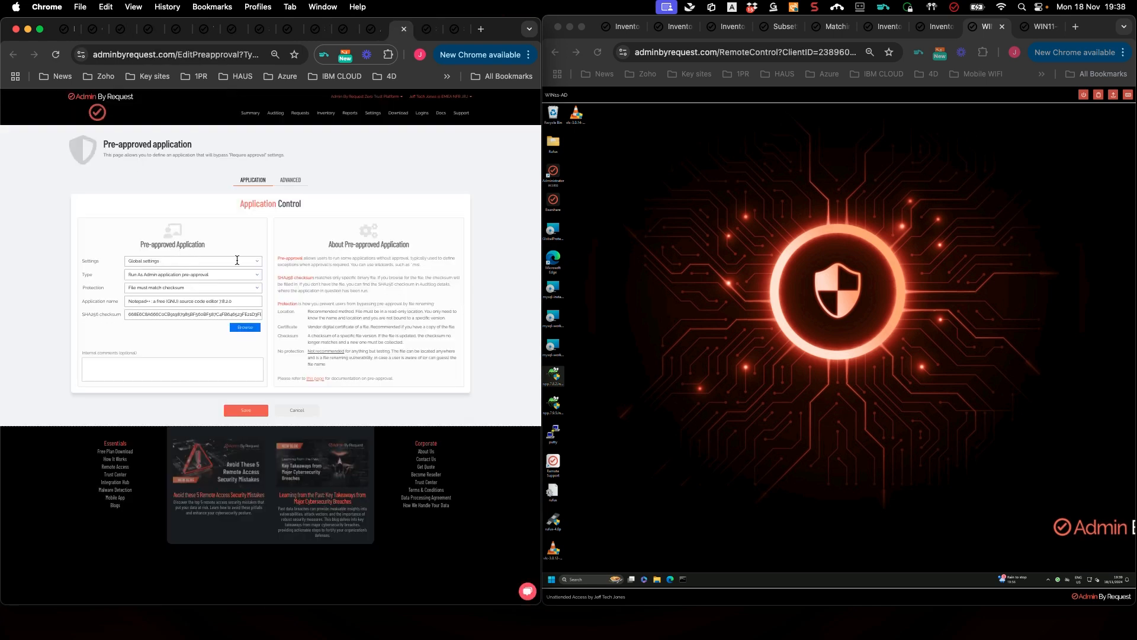
{"action": "left_click", "coordinate": [250, 260]}
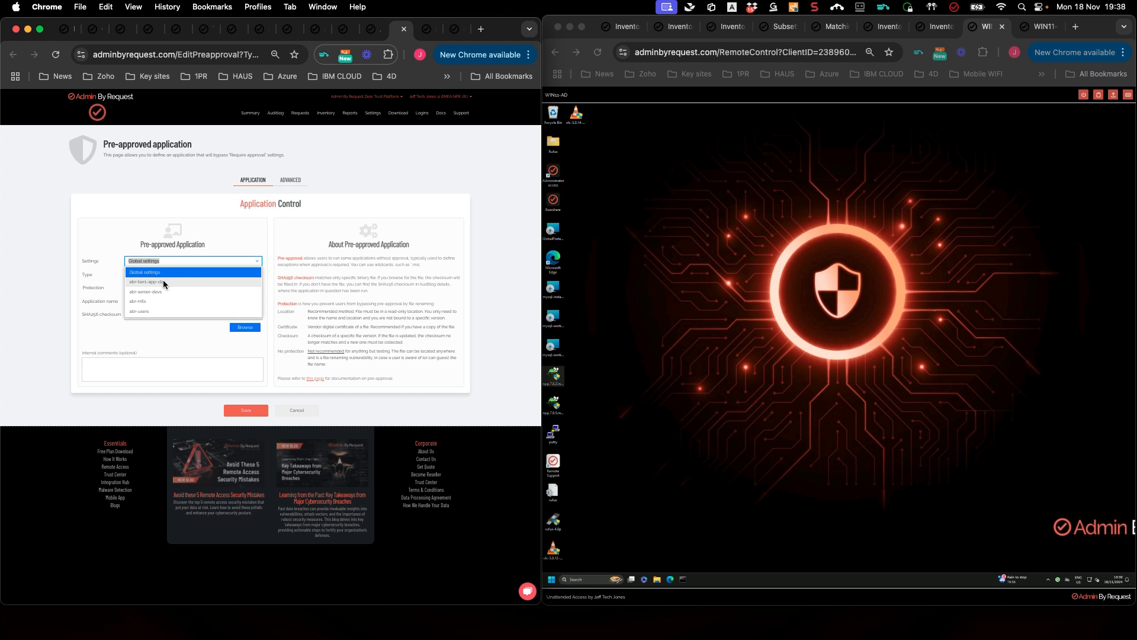
{"action": "left_click", "coordinate": [162, 282]}
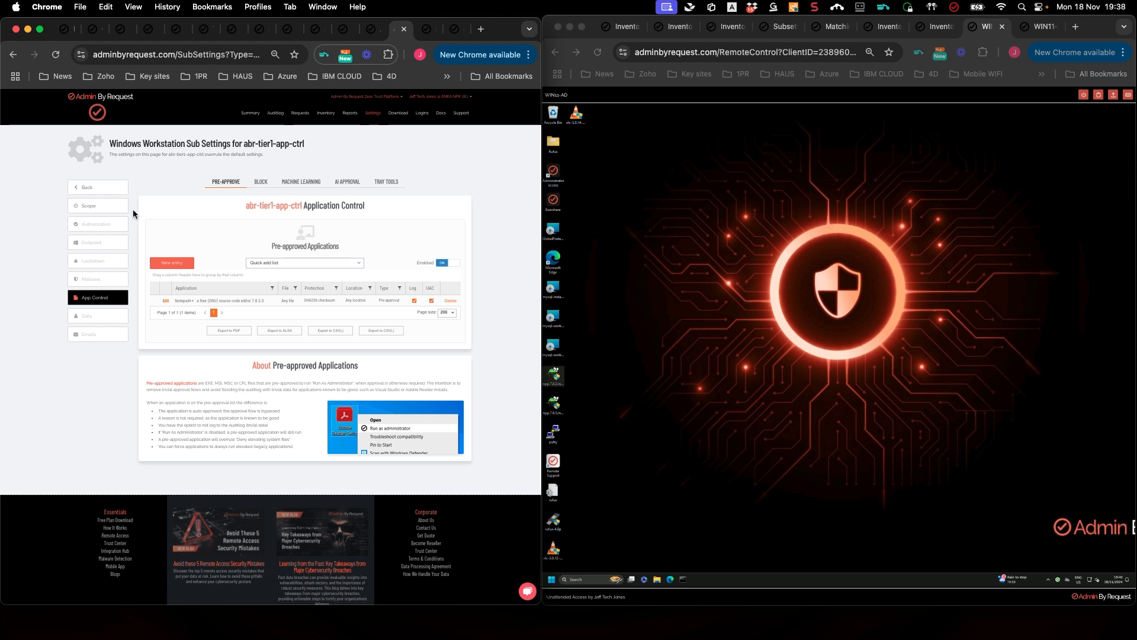
- Open the list of Windows Workstation sub settings
{"action": "mouse_move", "coordinate": [373, 113]}
{"action": "mouse_move", "coordinate": [417, 181]}
{"action": "left_click", "coordinate": [450, 199]}
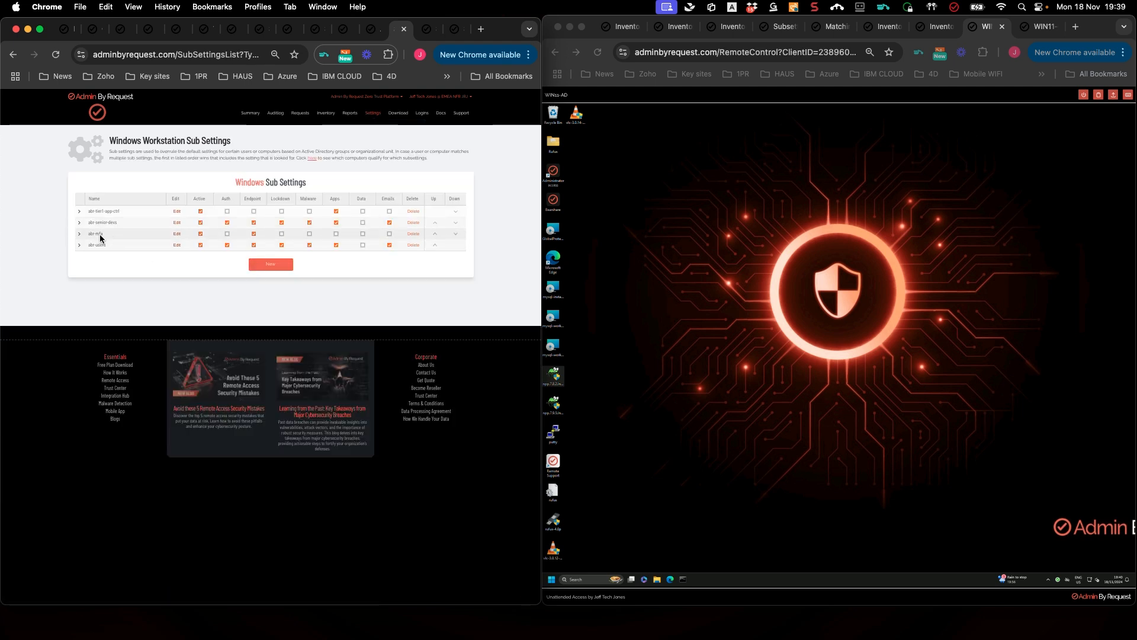
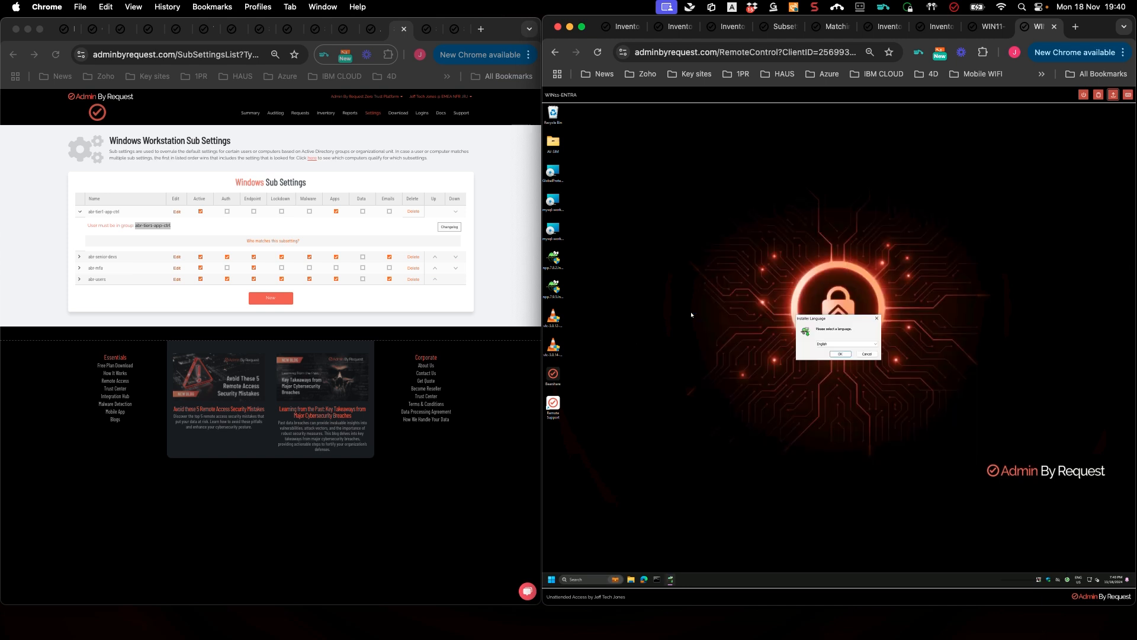
- Proceed through the Notepad++ v7.8.2 installer in English as far as the license agreement and cancel the setup
{"action": "left_click", "coordinate": [841, 354]}
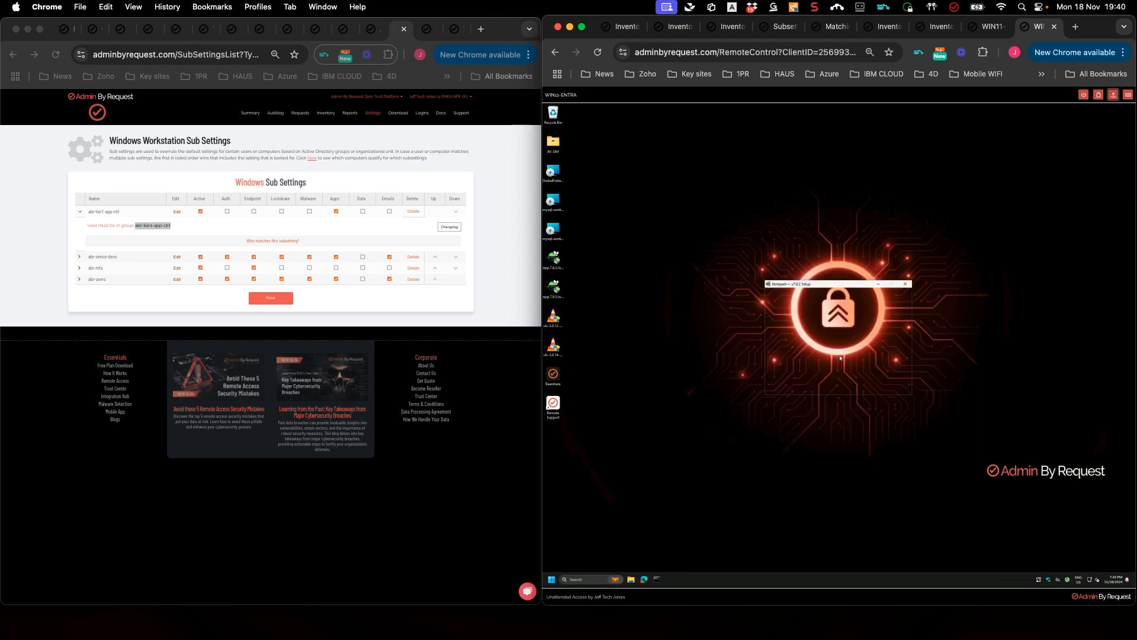
{"action": "left_click", "coordinate": [871, 388]}
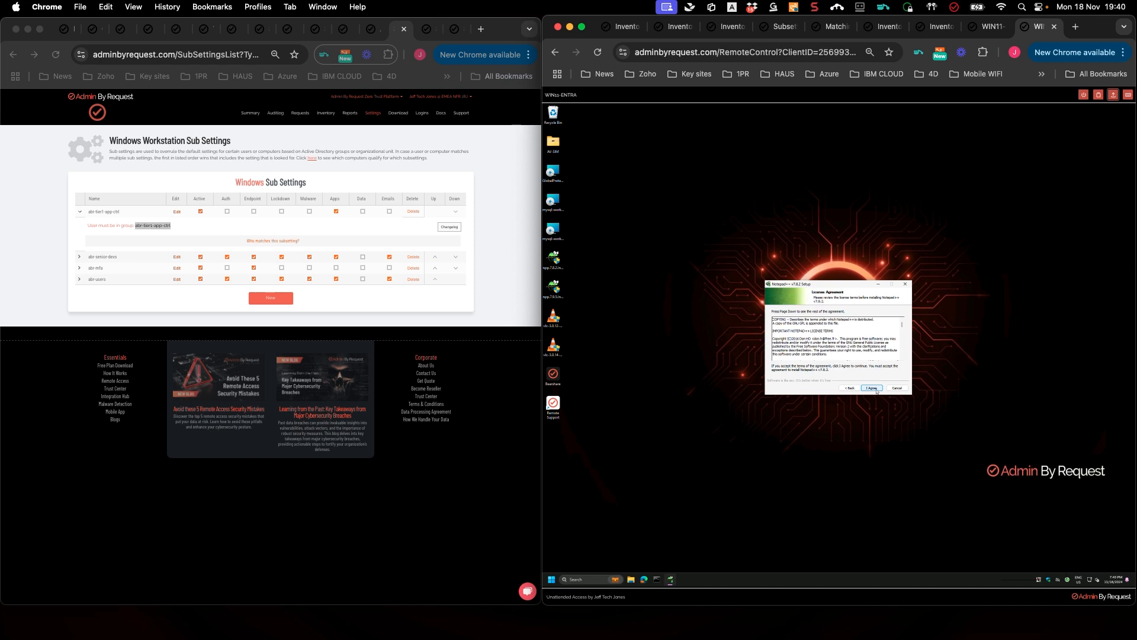
{"action": "left_click", "coordinate": [897, 389]}
{"action": "left_click", "coordinate": [855, 360]}
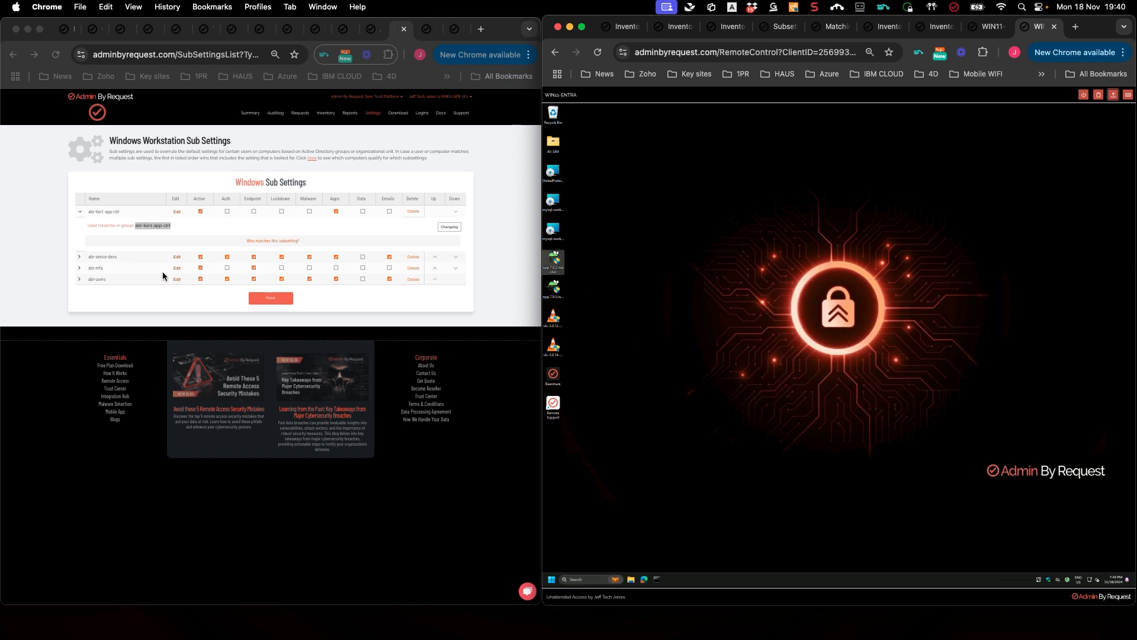
- Create a pre-approved application entry in abr-tier1-app-ctrl's App Control, using the Run As Admin location pre-approval type for all files in a folder tree
{"action": "left_click", "coordinate": [204, 231]}
{"action": "left_click", "coordinate": [177, 213]}
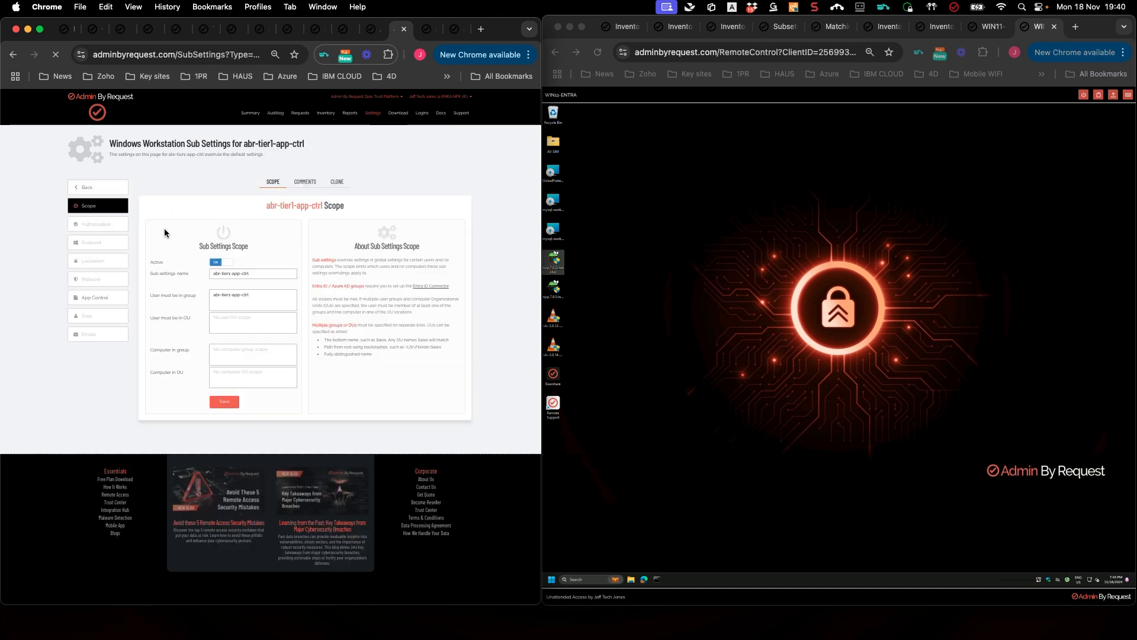
{"action": "left_click", "coordinate": [88, 302]}
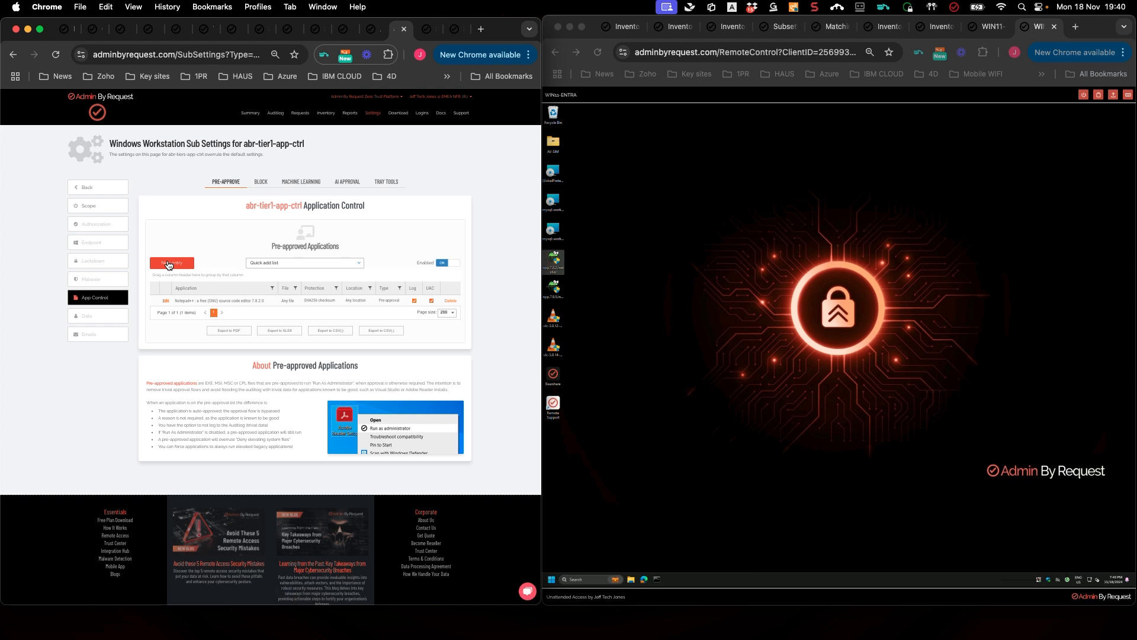
{"action": "left_click", "coordinate": [169, 264]}
{"action": "left_click", "coordinate": [225, 263]}
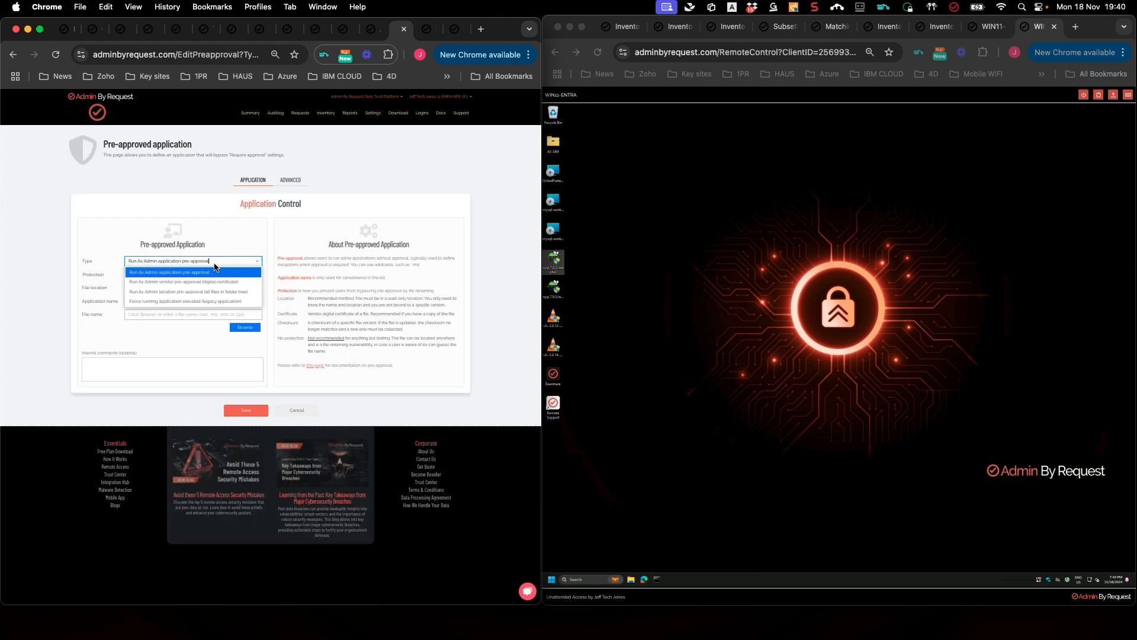
{"action": "left_click", "coordinate": [186, 292]}
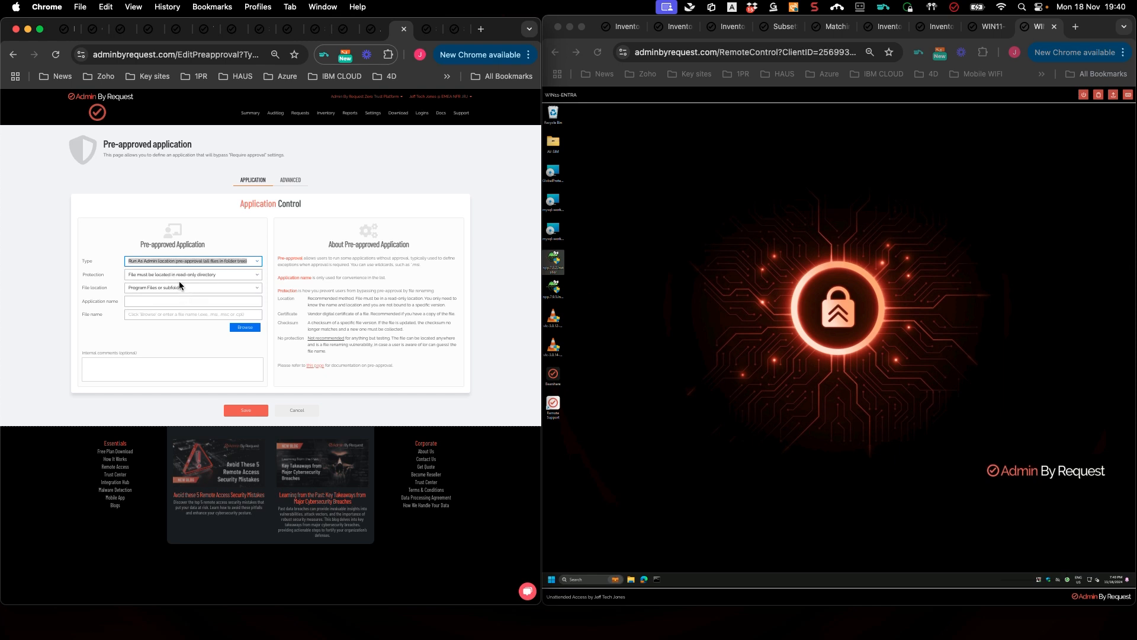
- Set the entry's directory to \\demo-srv\READ-ONLY\apps and save the pre-approval
{"action": "left_click", "coordinate": [150, 275]}
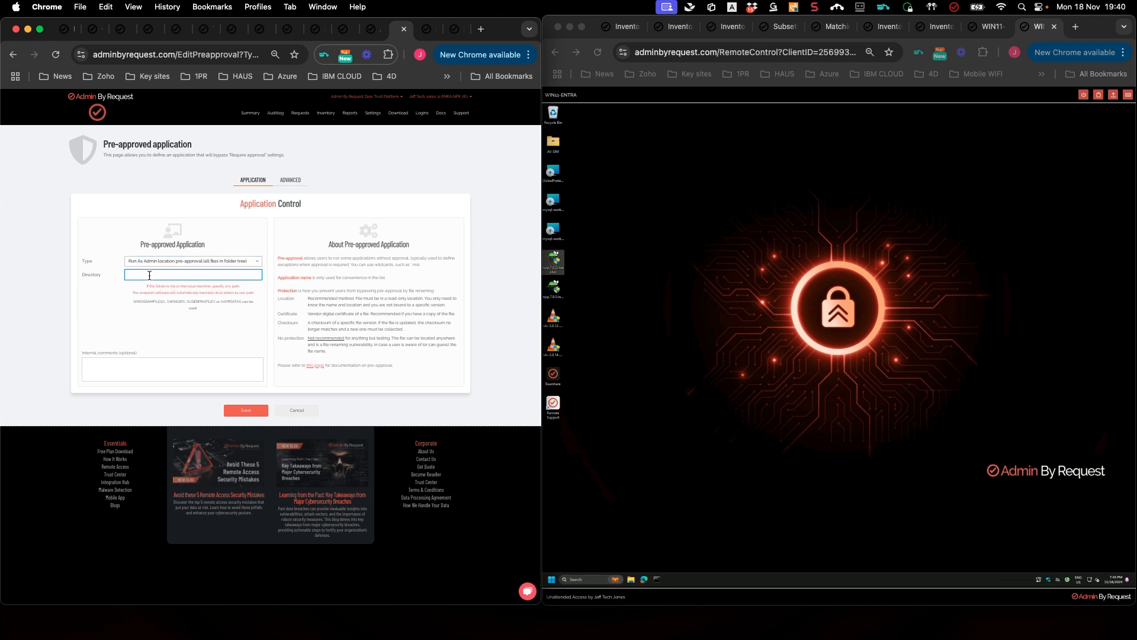
{"action": "type", "text": "\\\\demo"}
{"action": "type", "text": "-srv\\READ-ONLY"}
{"action": "key", "text": "BackSpace"}
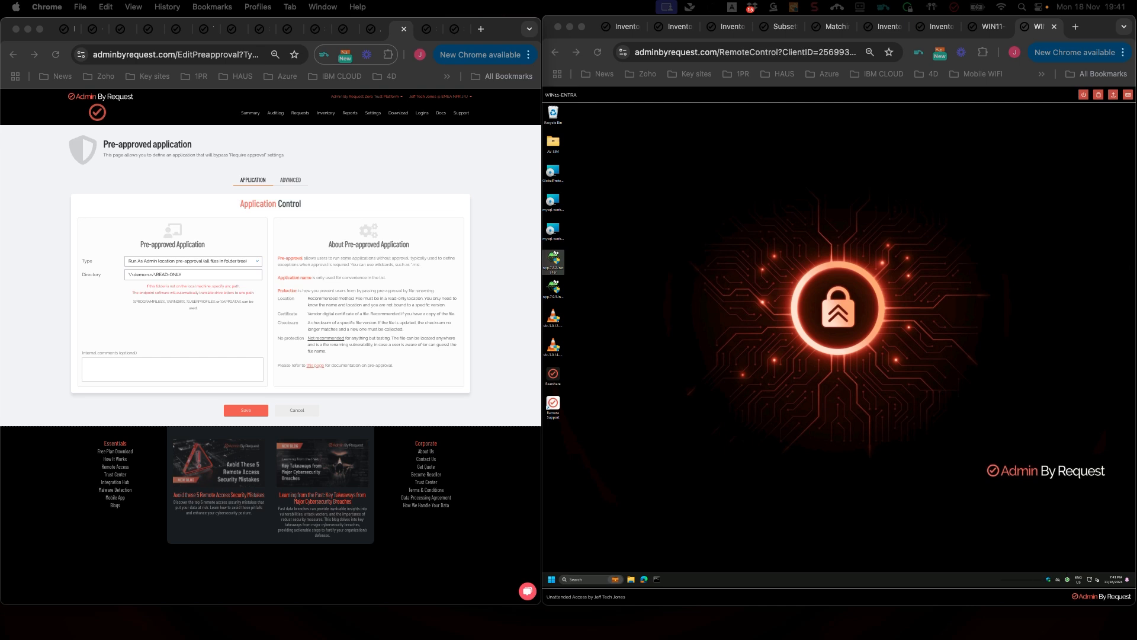
{"action": "left_click", "coordinate": [195, 274]}
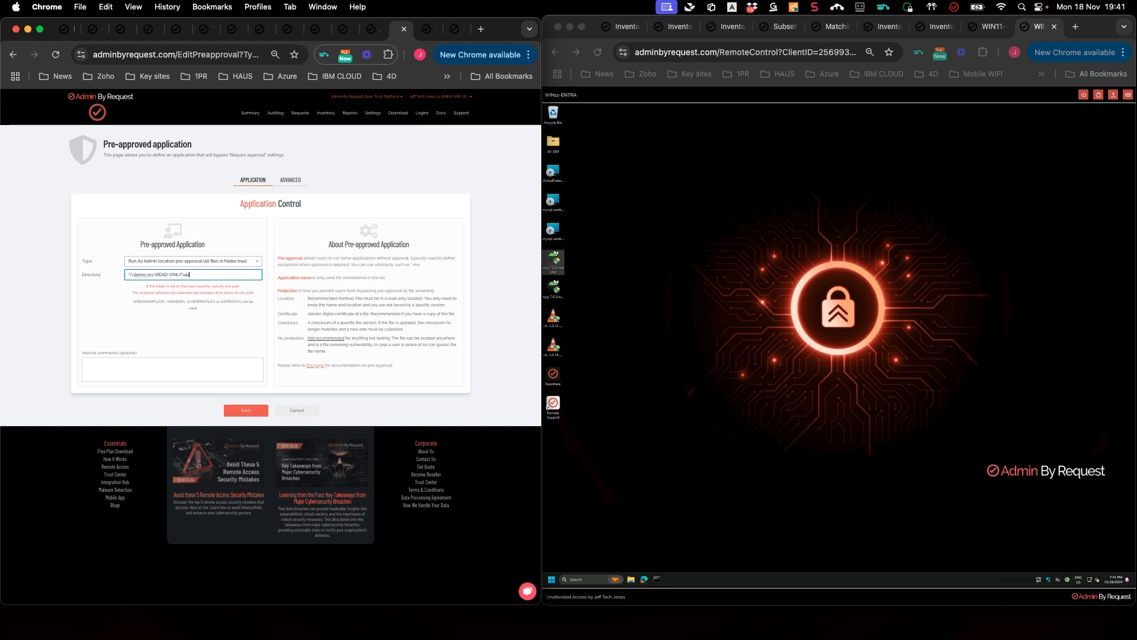
{"action": "left_click_drag", "start_coordinate": [193, 274], "coordinate": [117, 276]}
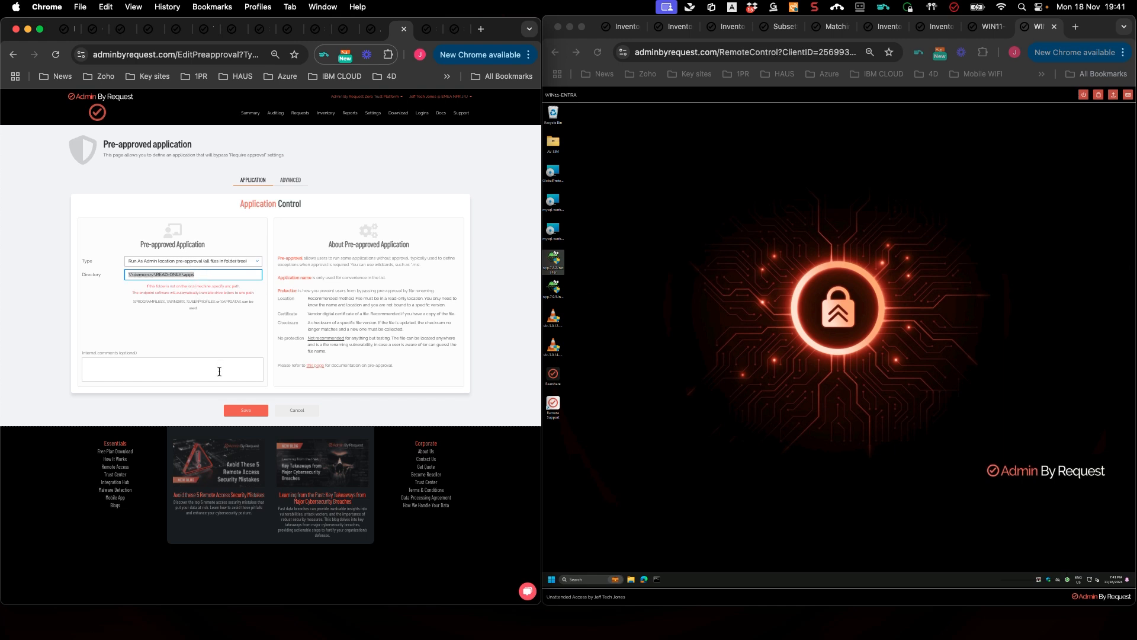
{"action": "left_click", "coordinate": [247, 413]}
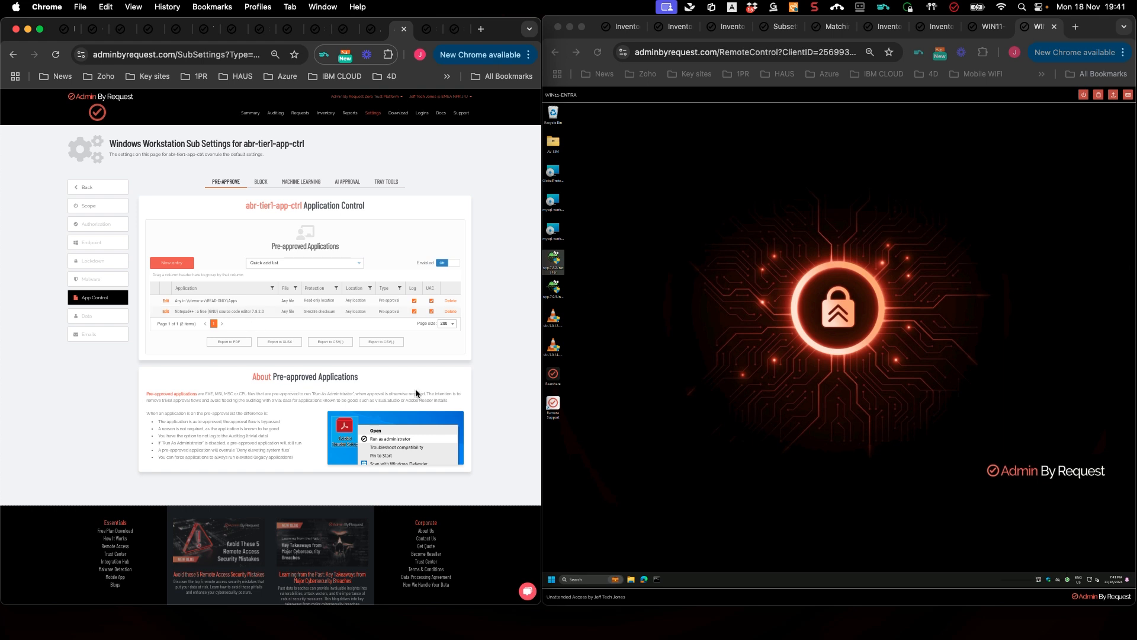
- On the WIN11-ENTRA remote desktop, browse to the \\demo-srv\READ-ONLY\Apps folder and move its window higher up
{"action": "left_click", "coordinate": [881, 515]}
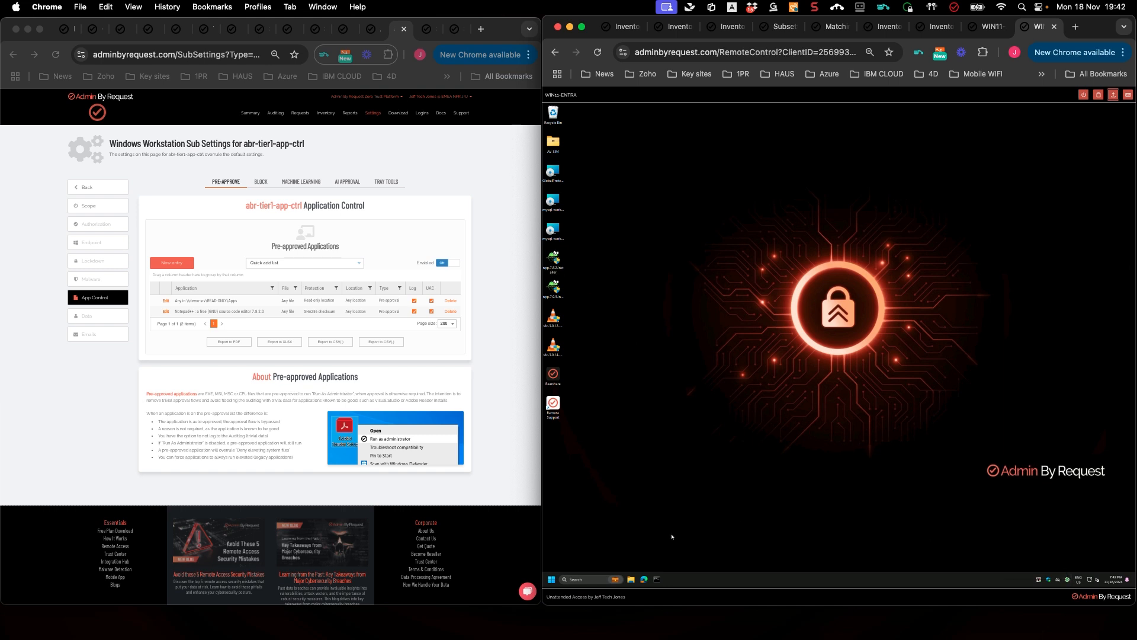
{"action": "left_click", "coordinate": [632, 580]}
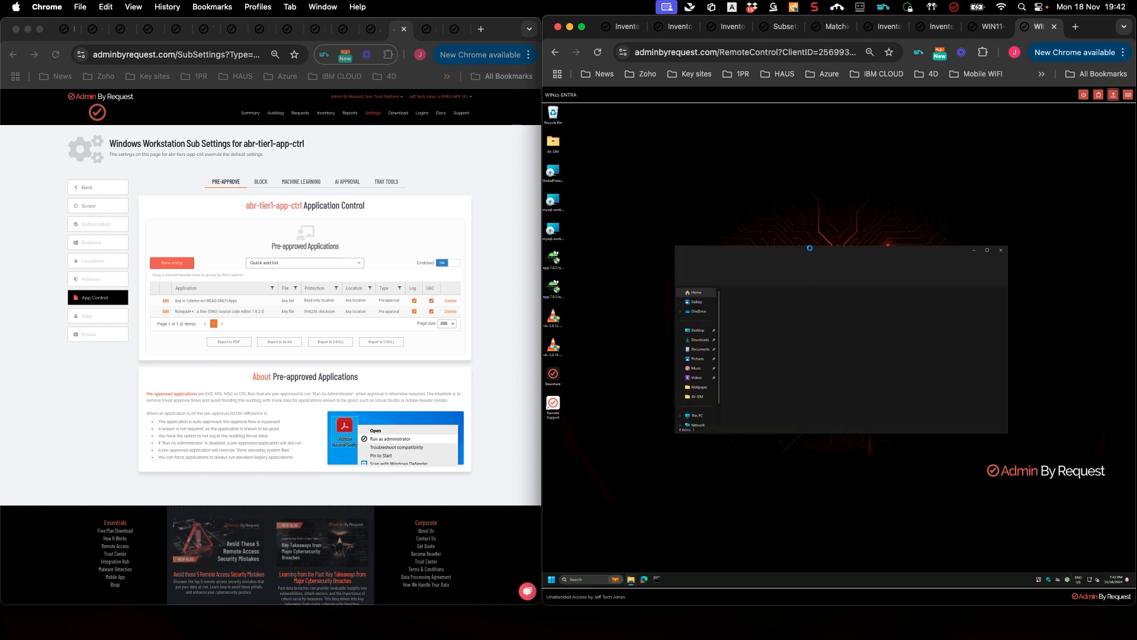
{"action": "left_click", "coordinate": [891, 266]}
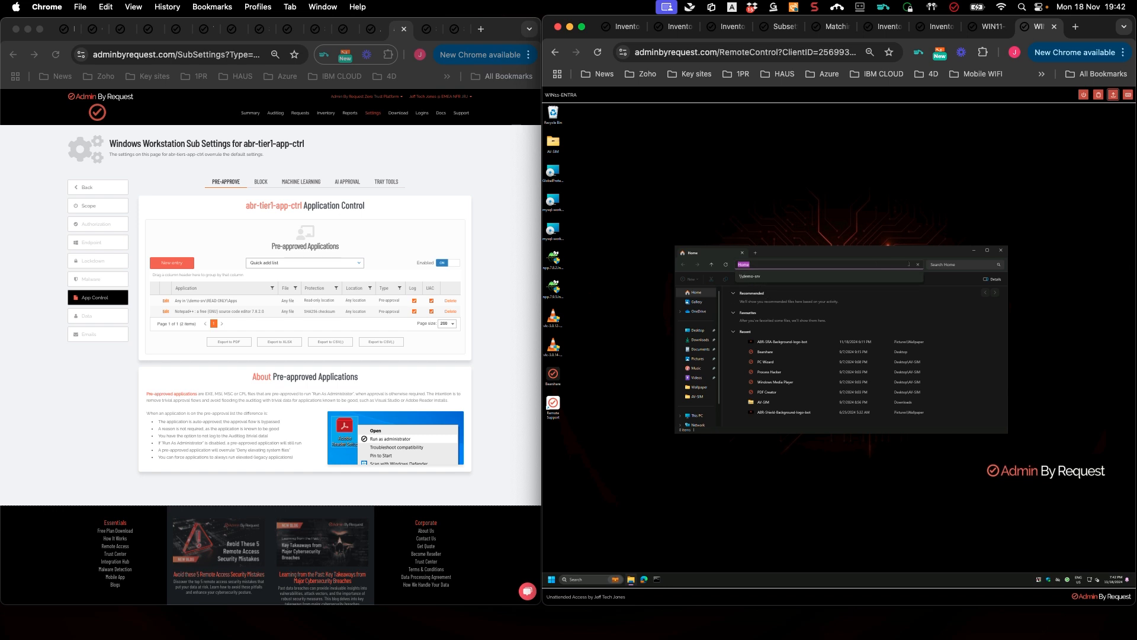
{"action": "left_click", "coordinate": [826, 276]}
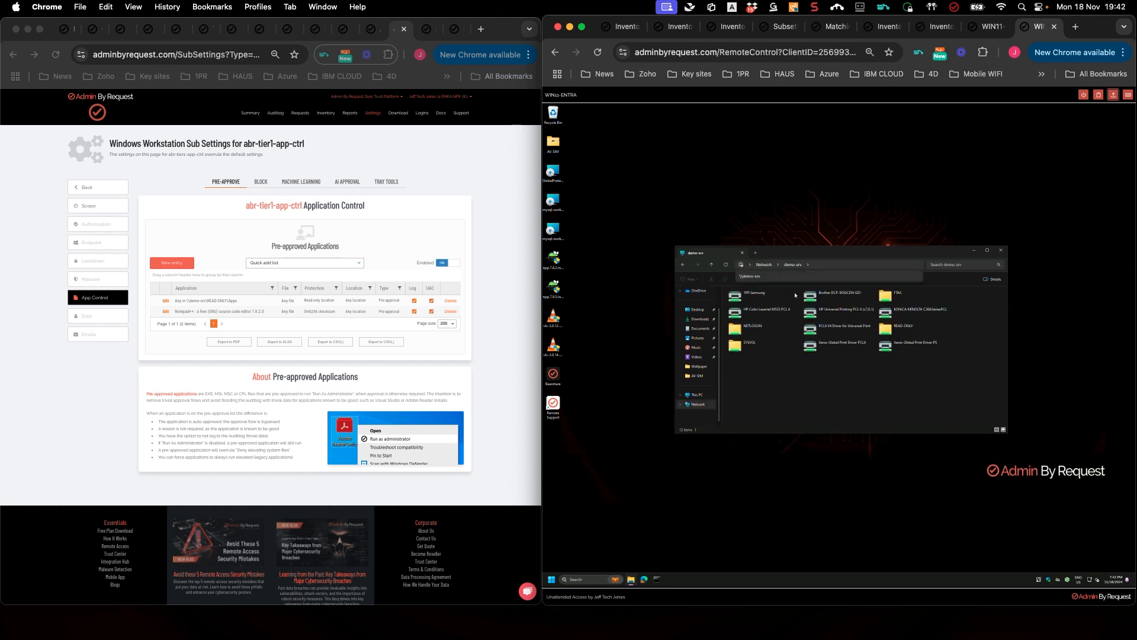
{"action": "double_click", "coordinate": [904, 325]}
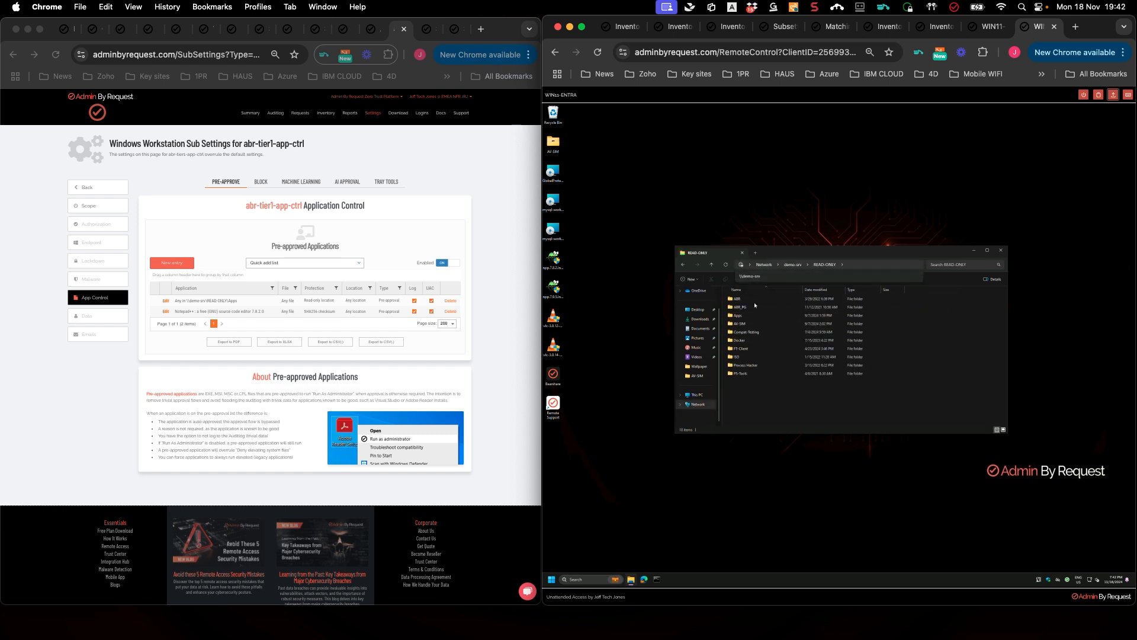
{"action": "double_click", "coordinate": [781, 316]}
{"action": "left_click_drag", "start_coordinate": [722, 252], "coordinate": [773, 173]}
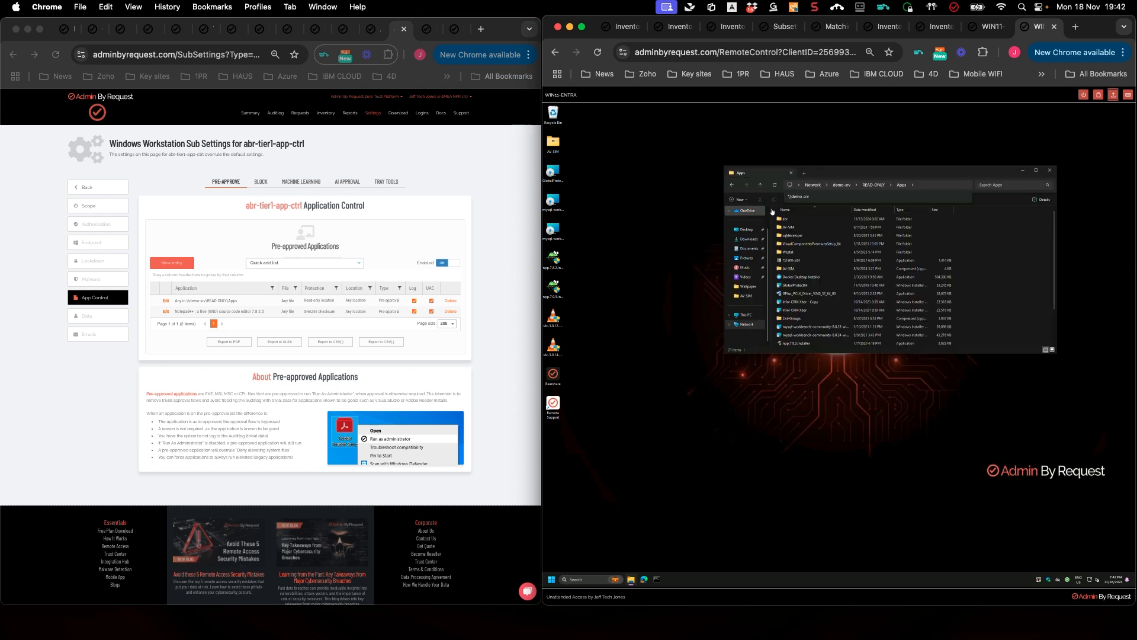
- Run the GlobalProtect64 installer from the Apps share, cancel its setup wizard and close it
{"action": "left_click", "coordinate": [797, 287]}
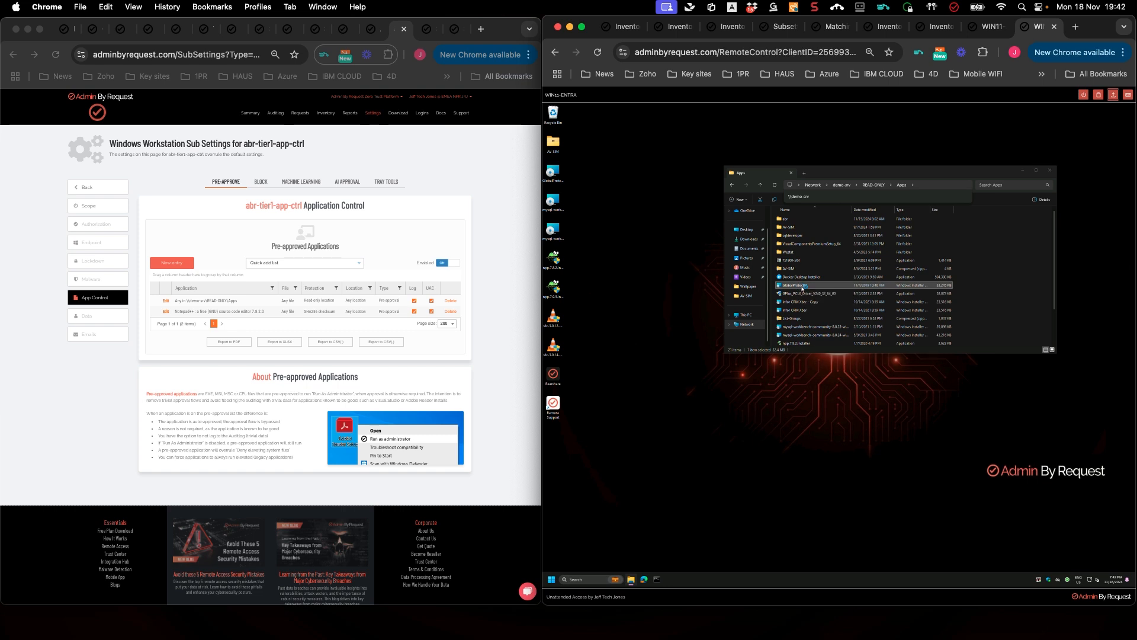
{"action": "double_click", "coordinate": [802, 289]}
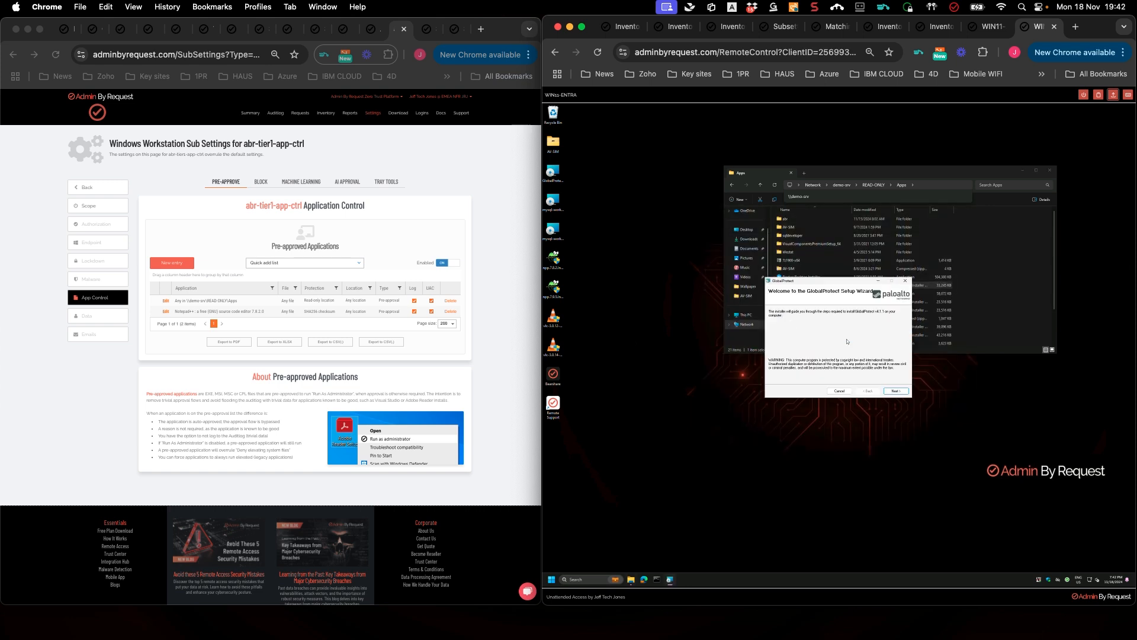
{"action": "left_click", "coordinate": [840, 390]}
{"action": "left_click", "coordinate": [847, 348]}
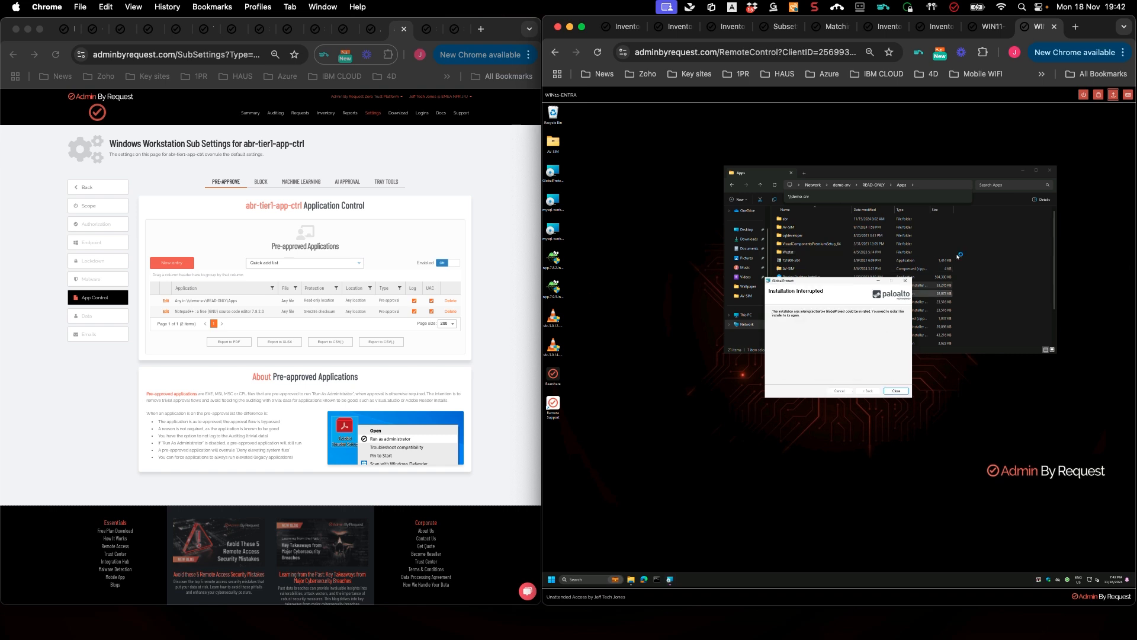
{"action": "left_click", "coordinate": [897, 391]}
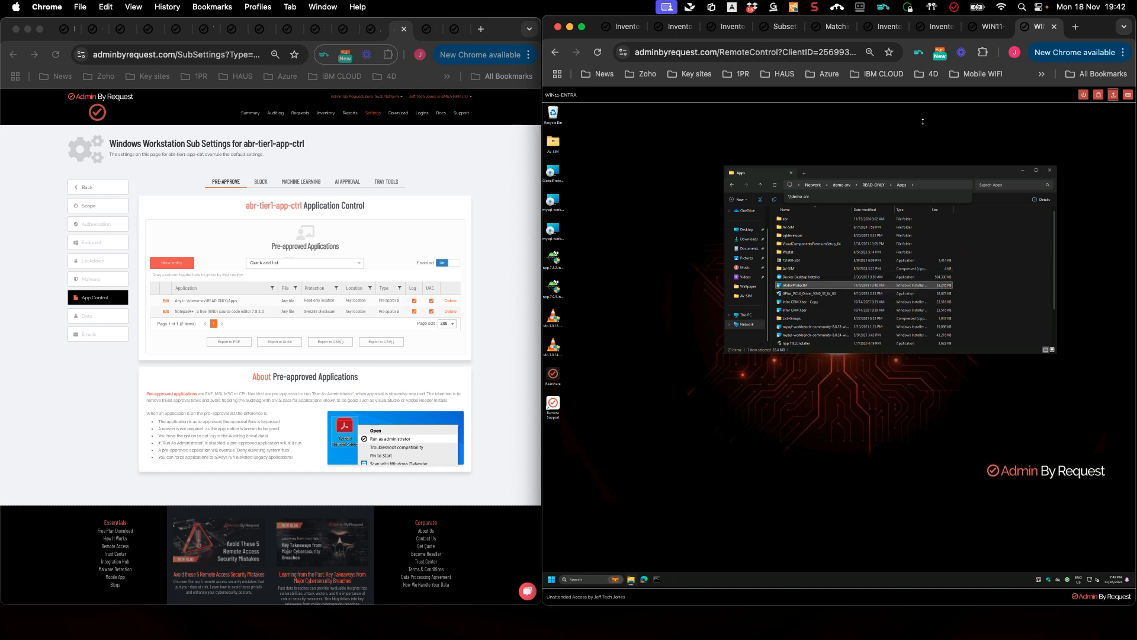
- Switch to the WIN11-AD remote session and browse to the \\Demo-srv\read-only\Apps folder
{"action": "left_click", "coordinate": [986, 26]}
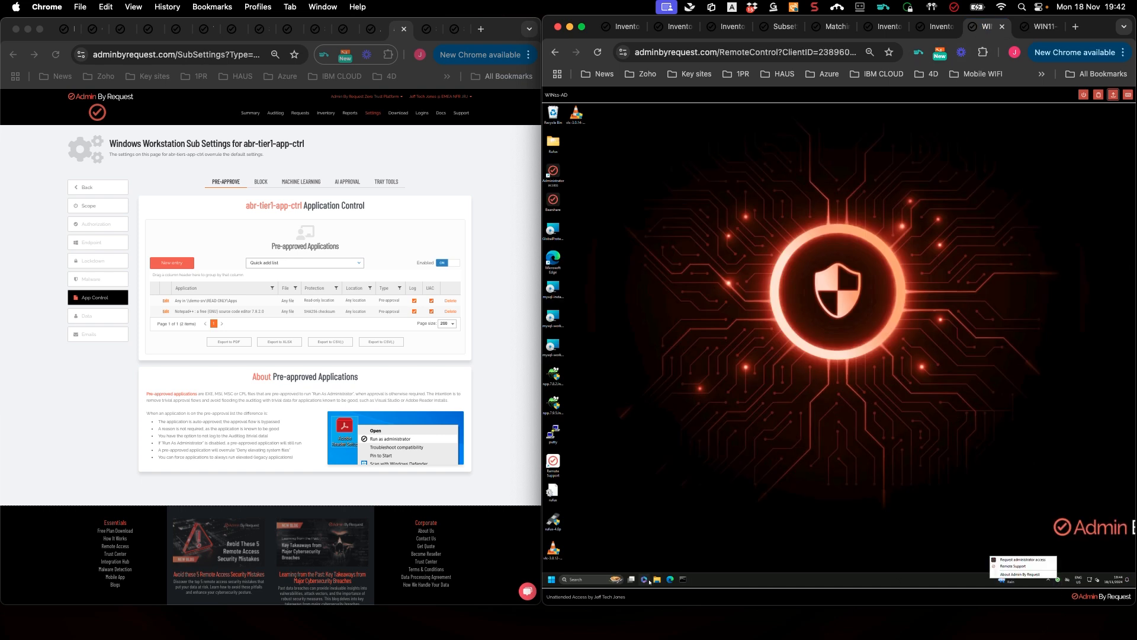
{"action": "left_click", "coordinate": [659, 579]}
{"action": "left_click", "coordinate": [841, 264]}
{"action": "left_click", "coordinate": [845, 275]}
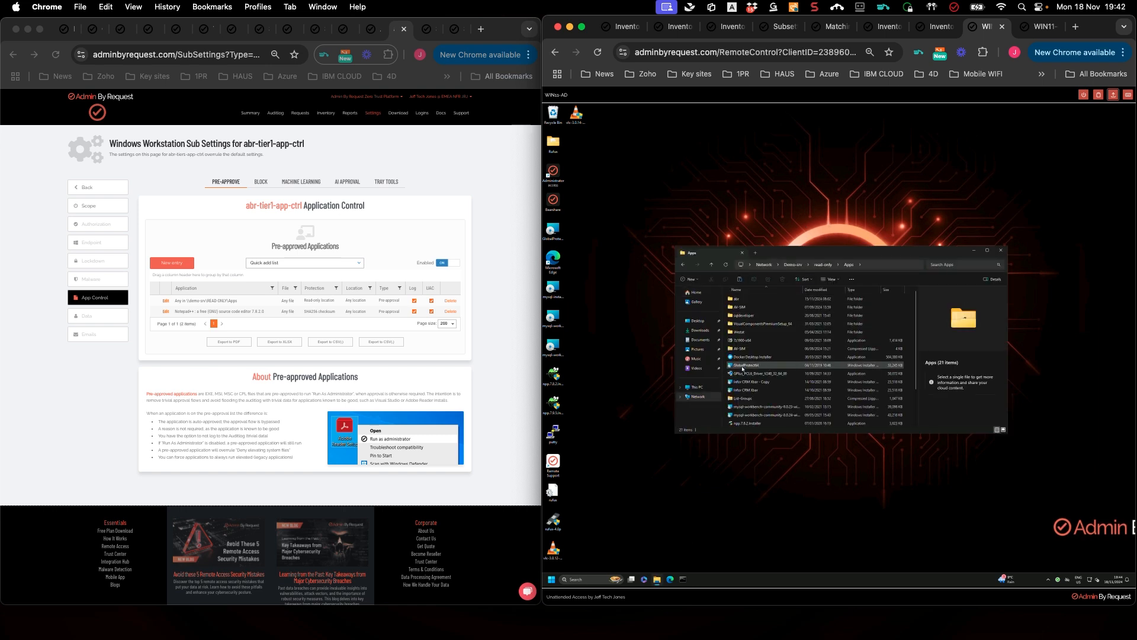
- Launch GlobalProtect64 on WIN11-AD, allow its elevation, cancel the setup and close the Apps folder window
{"action": "left_click", "coordinate": [743, 366]}
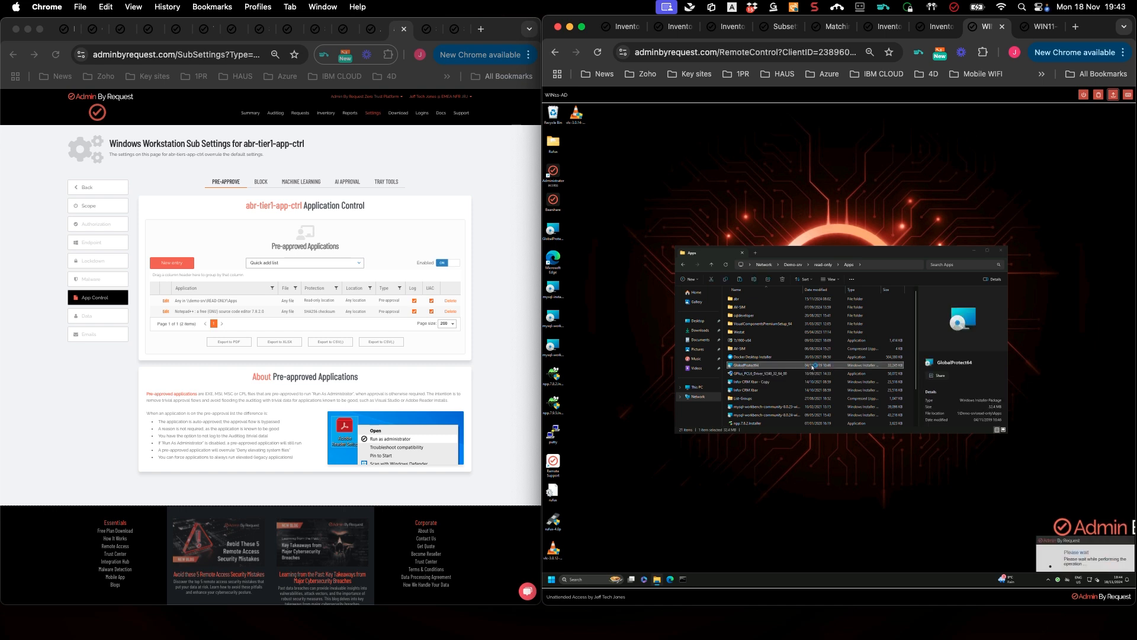
{"action": "left_click", "coordinate": [805, 373]}
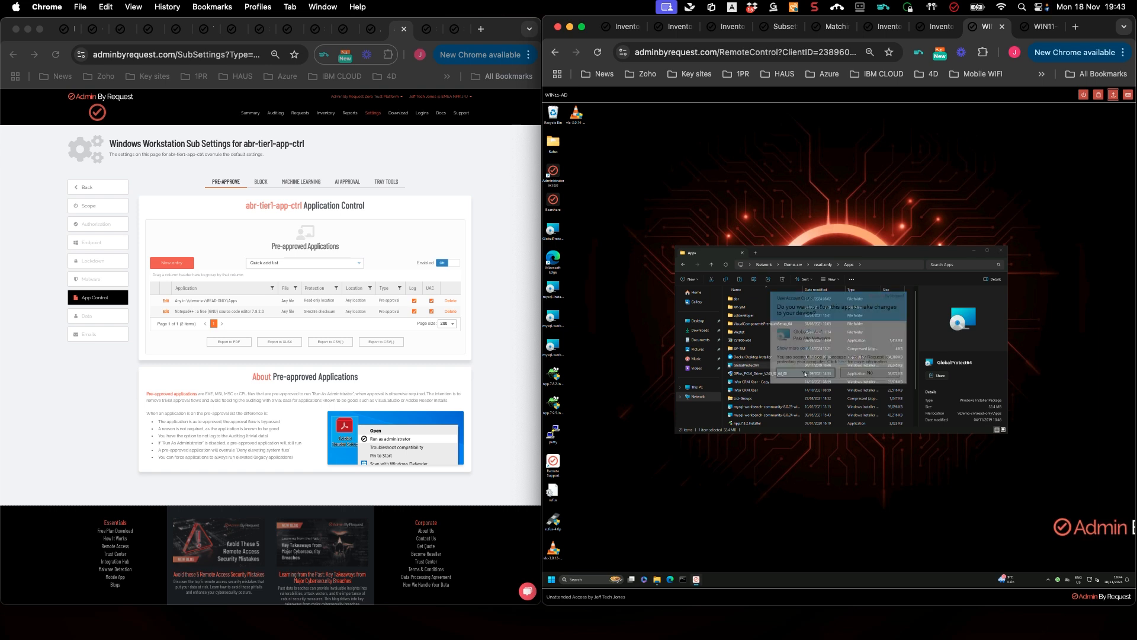
{"action": "left_click", "coordinate": [879, 353]}
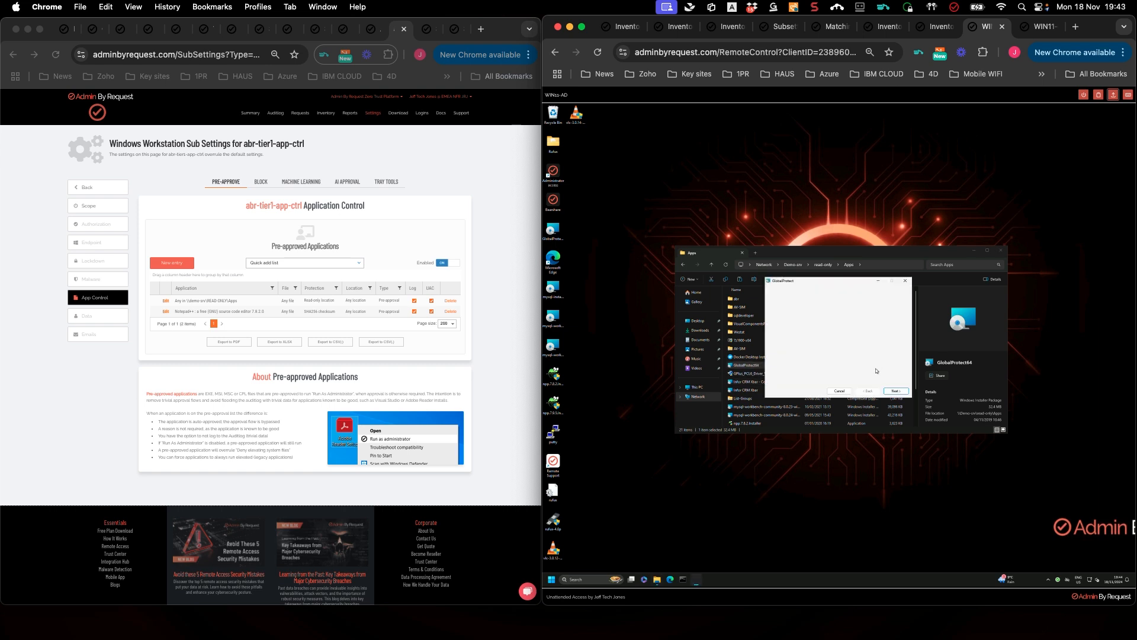
{"action": "left_click", "coordinate": [847, 349]}
{"action": "left_click", "coordinate": [896, 391]}
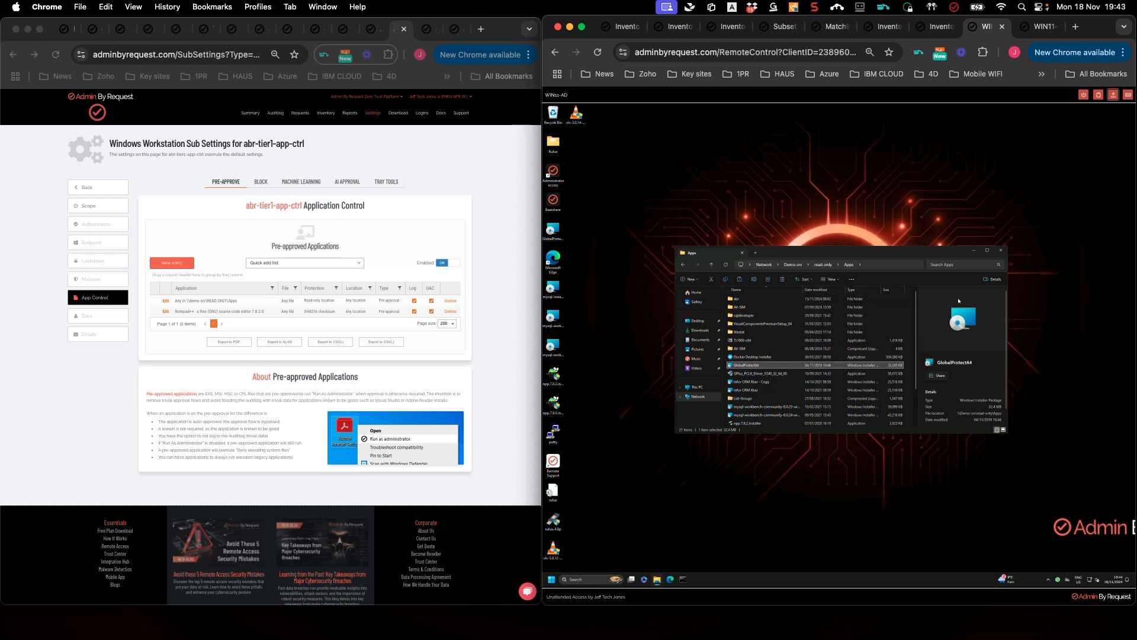
{"action": "left_click", "coordinate": [1001, 250]}
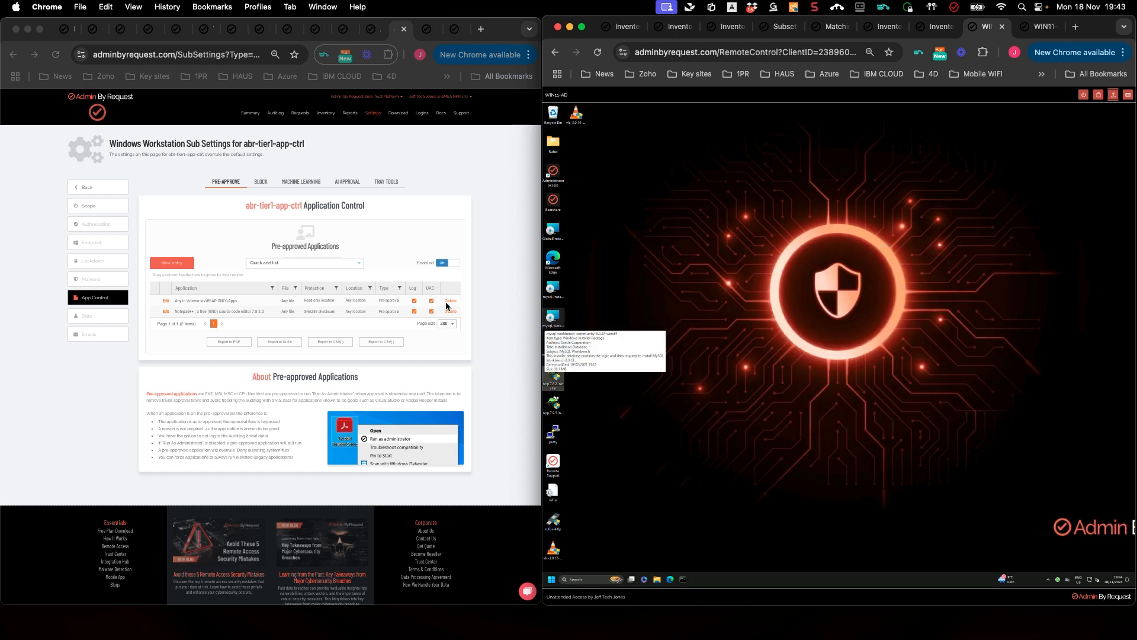
- Turn off the Active option in the abr-tier1-app-ctrl scope and save the sub setting
{"action": "left_click", "coordinate": [429, 230]}
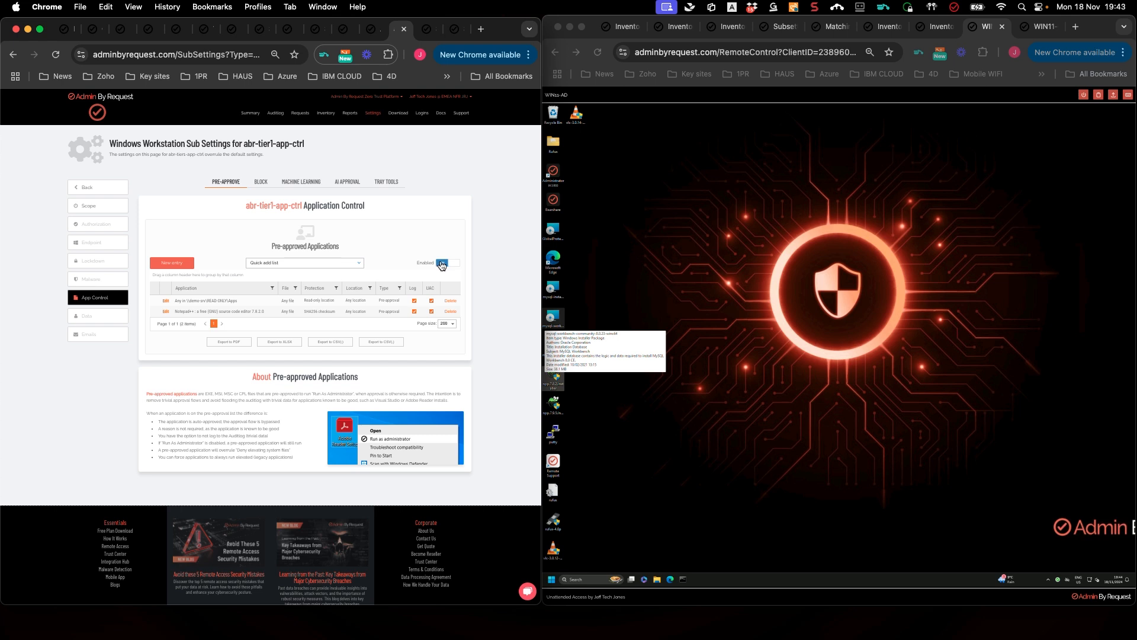
{"action": "left_click", "coordinate": [88, 207]}
{"action": "left_click", "coordinate": [214, 264]}
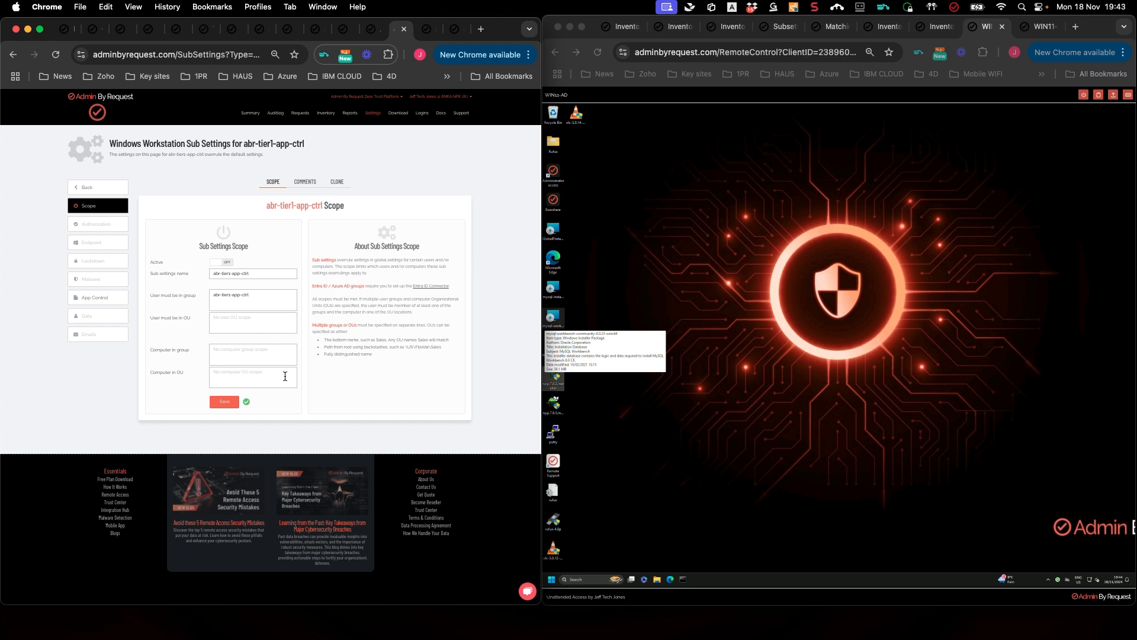
- On WIN11-AD, launch GlobalProtect64 from the \\Demo-srv\read-only\Apps share and cancel its administrator access request
{"action": "left_click", "coordinate": [788, 417]}
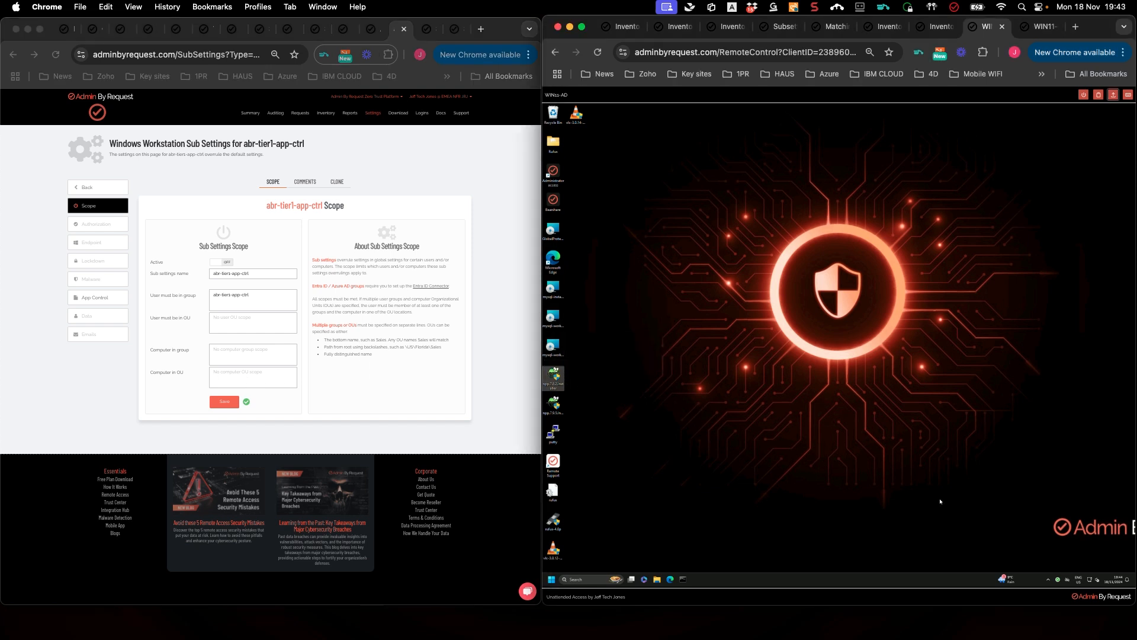
{"action": "left_click", "coordinate": [1059, 580]}
{"action": "left_click", "coordinate": [657, 579]}
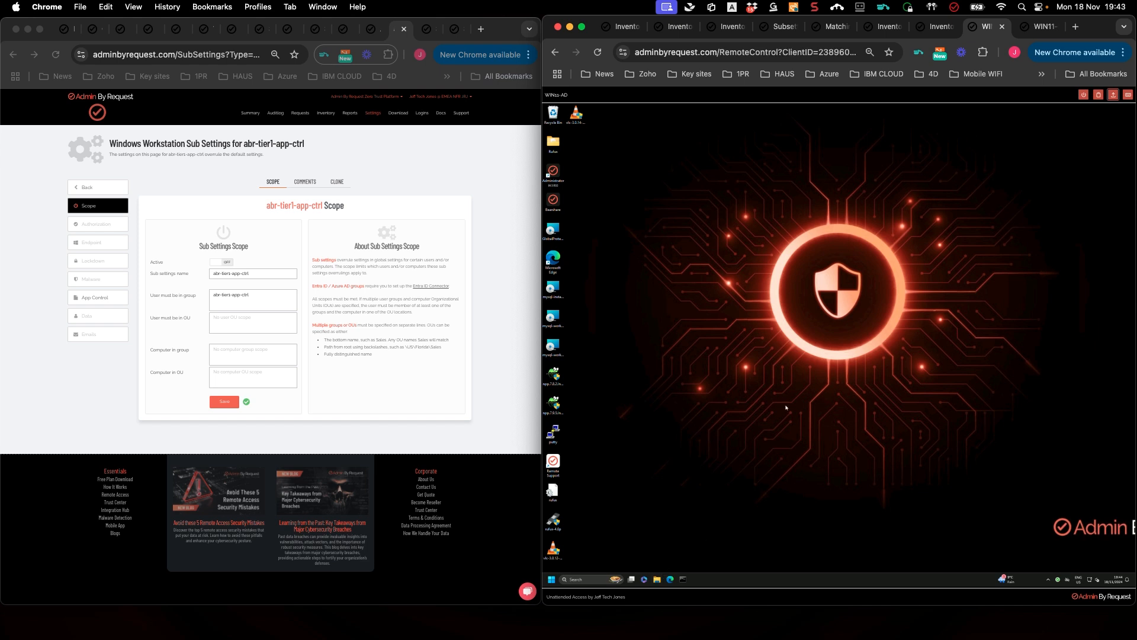
{"action": "double_click", "coordinate": [554, 378]}
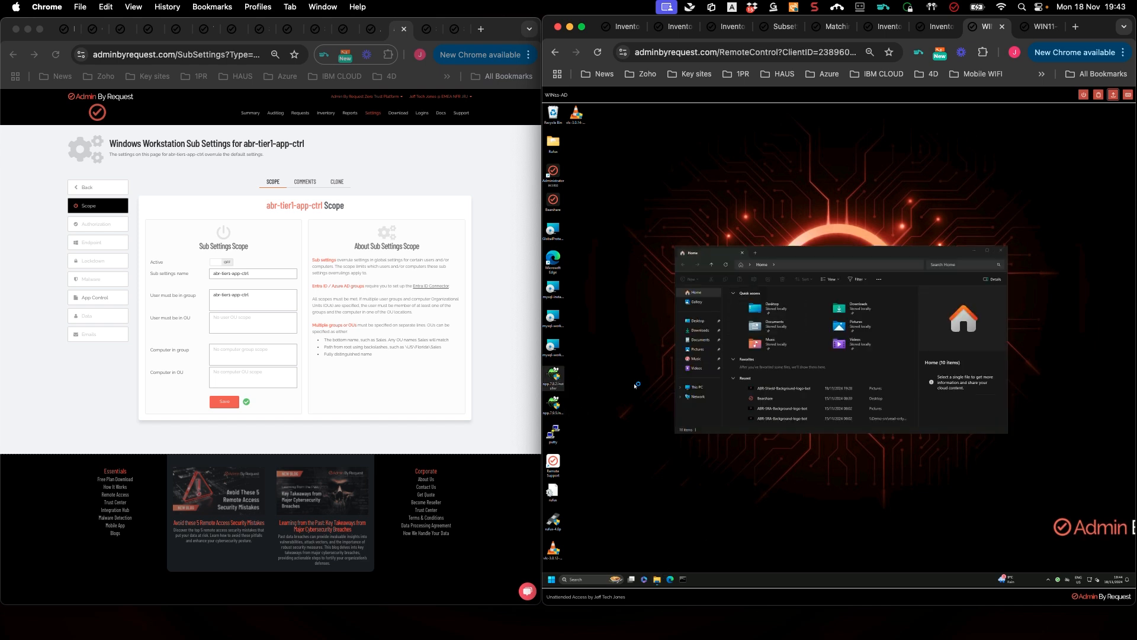
{"action": "left_click", "coordinate": [893, 397]}
{"action": "left_click", "coordinate": [893, 266]}
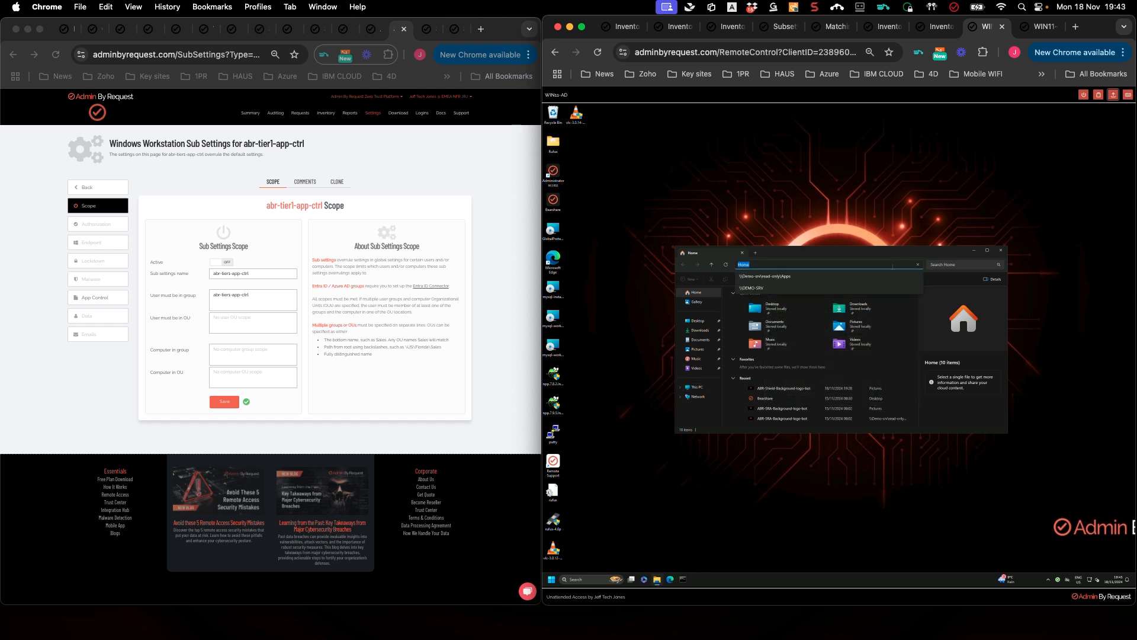
{"action": "left_click", "coordinate": [844, 278]}
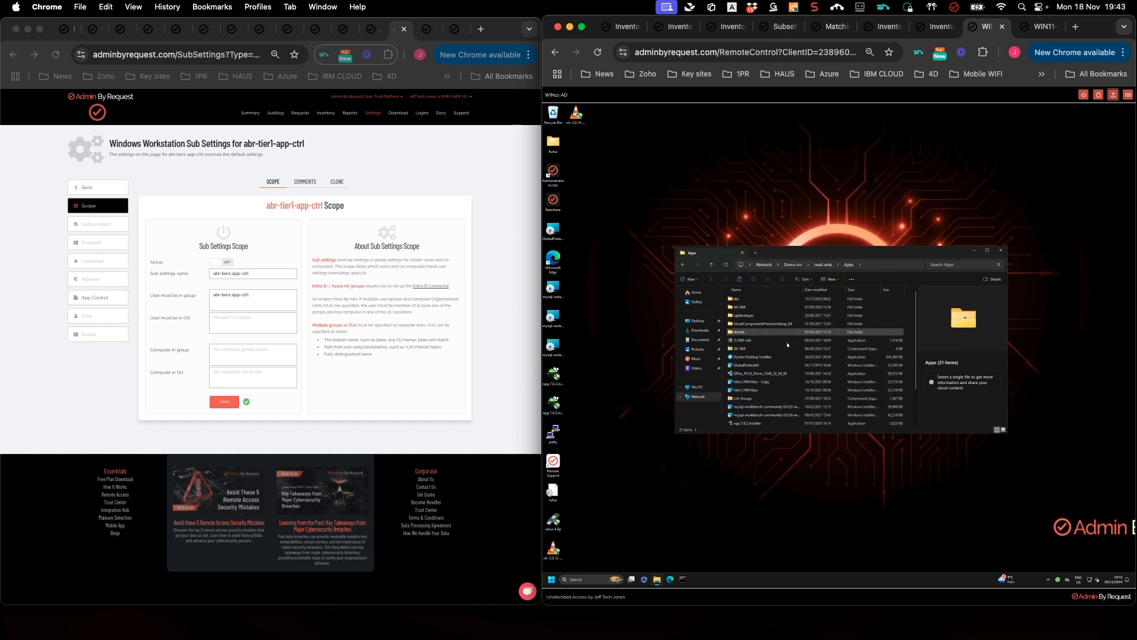
{"action": "left_click", "coordinate": [748, 364]}
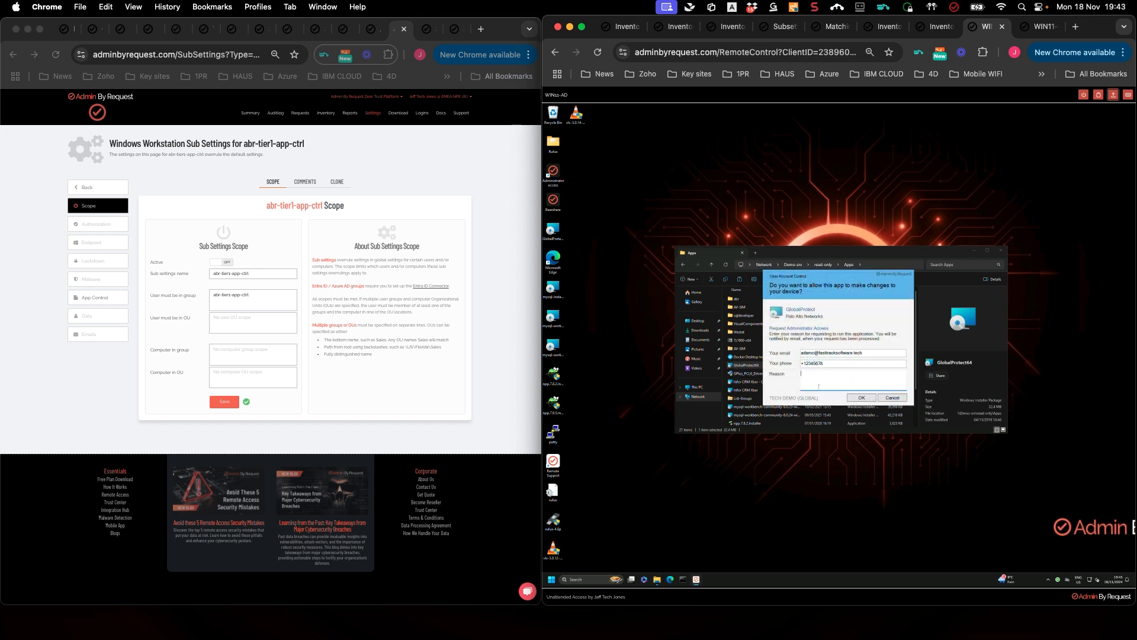
{"action": "left_click", "coordinate": [850, 398]}
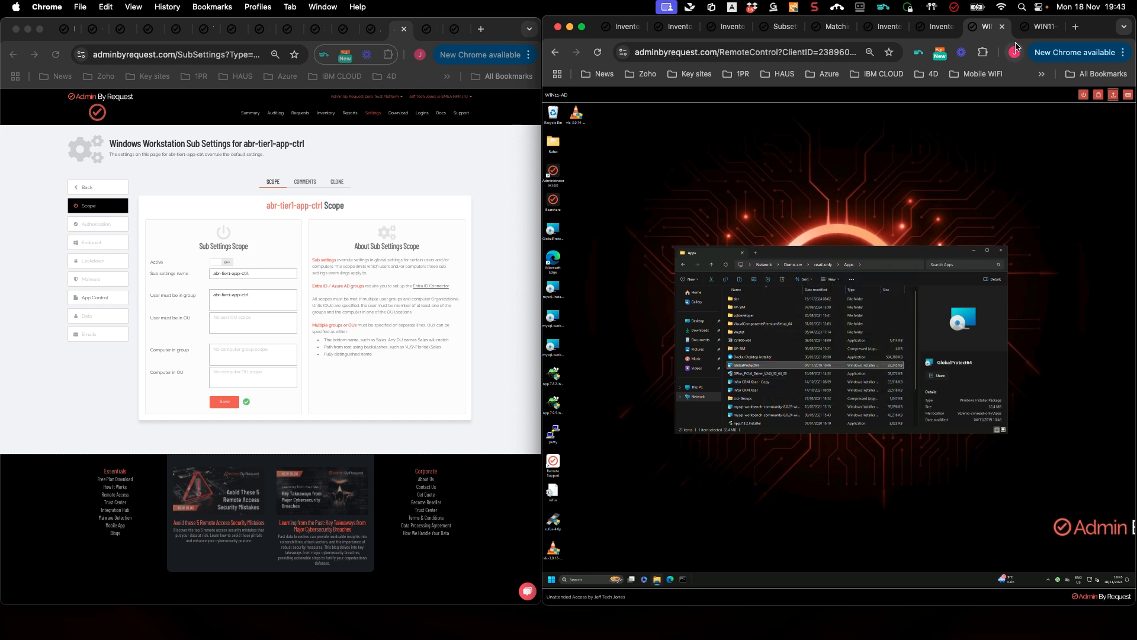
- Switch to the WIN11-ENTRA remote session, launch GlobalProtect64 from the Apps share and cancel its administrator access request
{"action": "left_click", "coordinate": [1033, 27]}
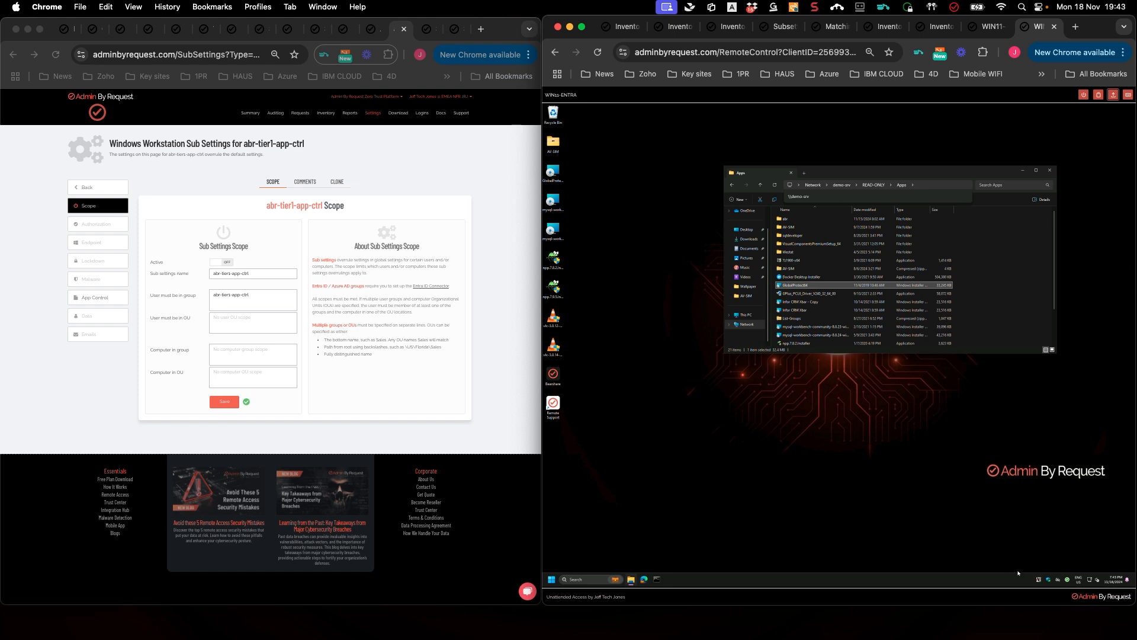
{"action": "left_click", "coordinate": [1068, 581]}
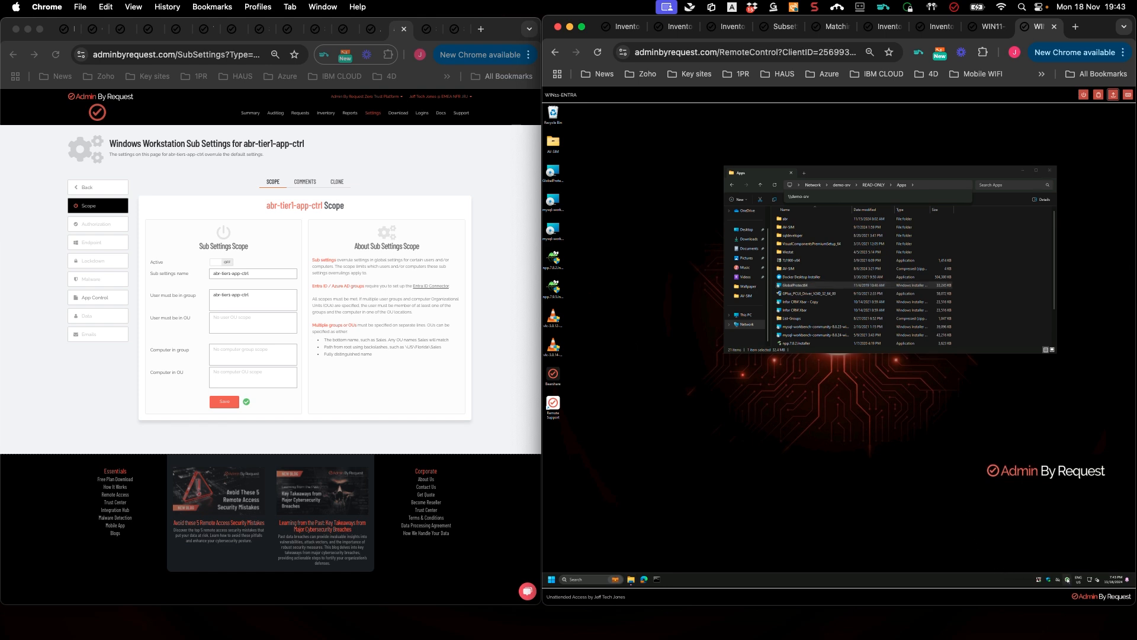
{"action": "left_click", "coordinate": [797, 285]}
{"action": "double_click", "coordinate": [813, 285]}
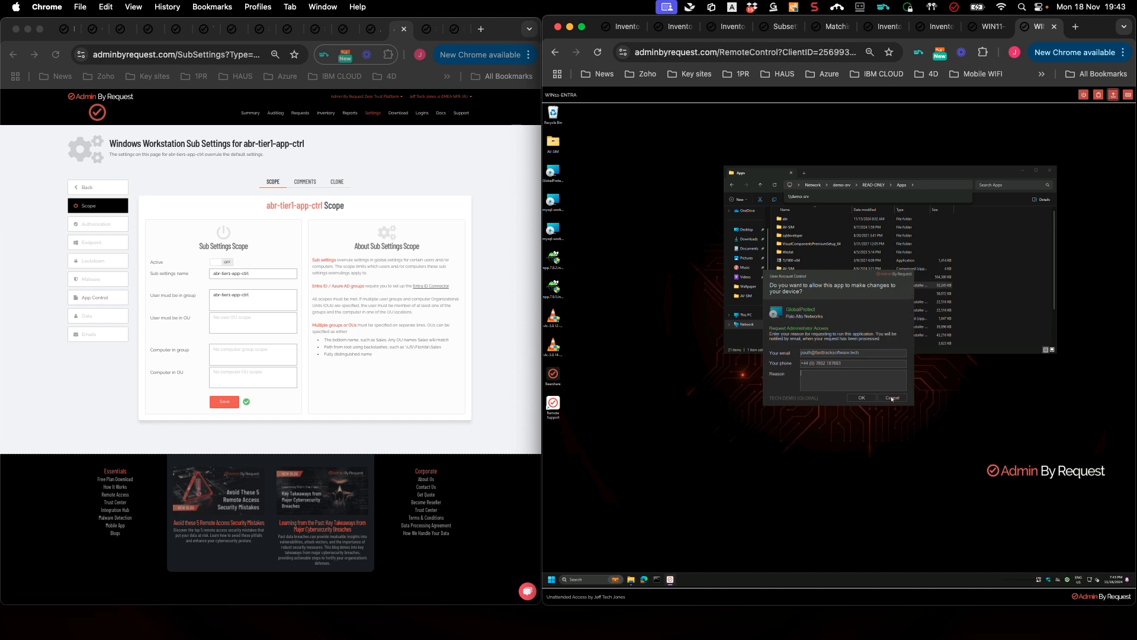
{"action": "left_click", "coordinate": [890, 398]}
{"action": "left_click", "coordinate": [553, 261]}
{"action": "left_click", "coordinate": [890, 397]}
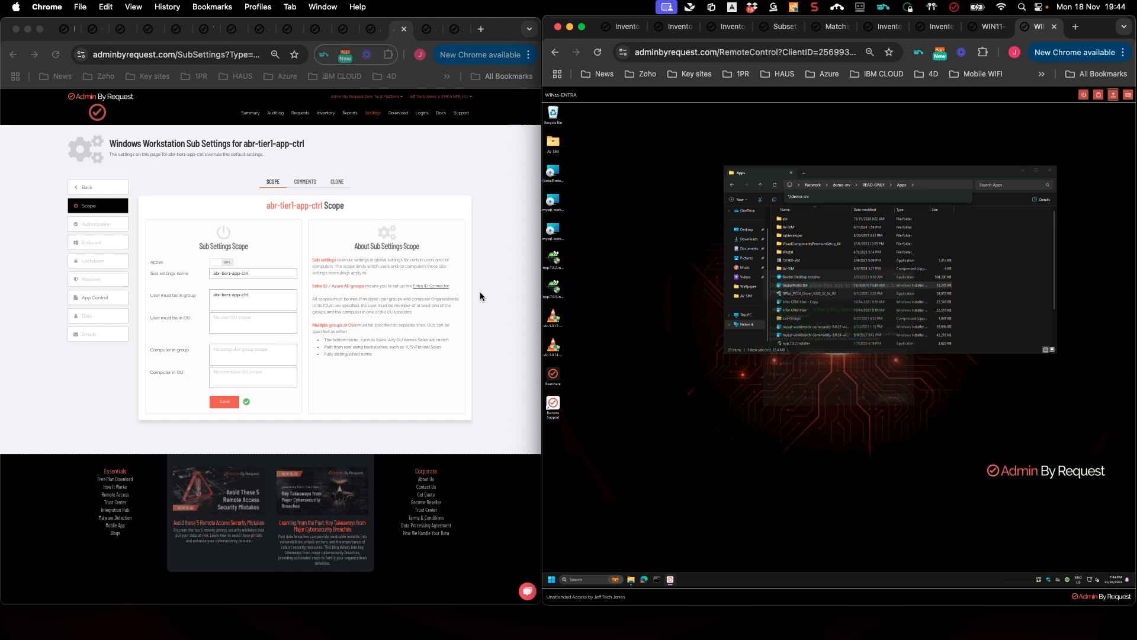
- Turn the Active option back on in the abr-tier1-app-ctrl scope and open the sub setting's App Control page
{"action": "left_click", "coordinate": [223, 263]}
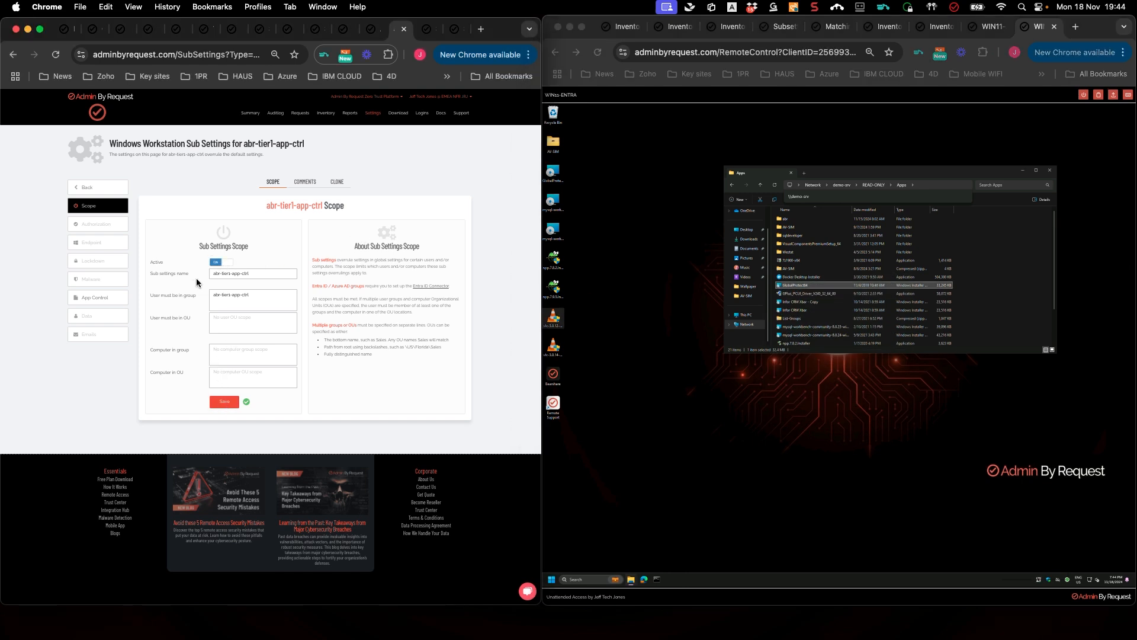
{"action": "left_click", "coordinate": [97, 300]}
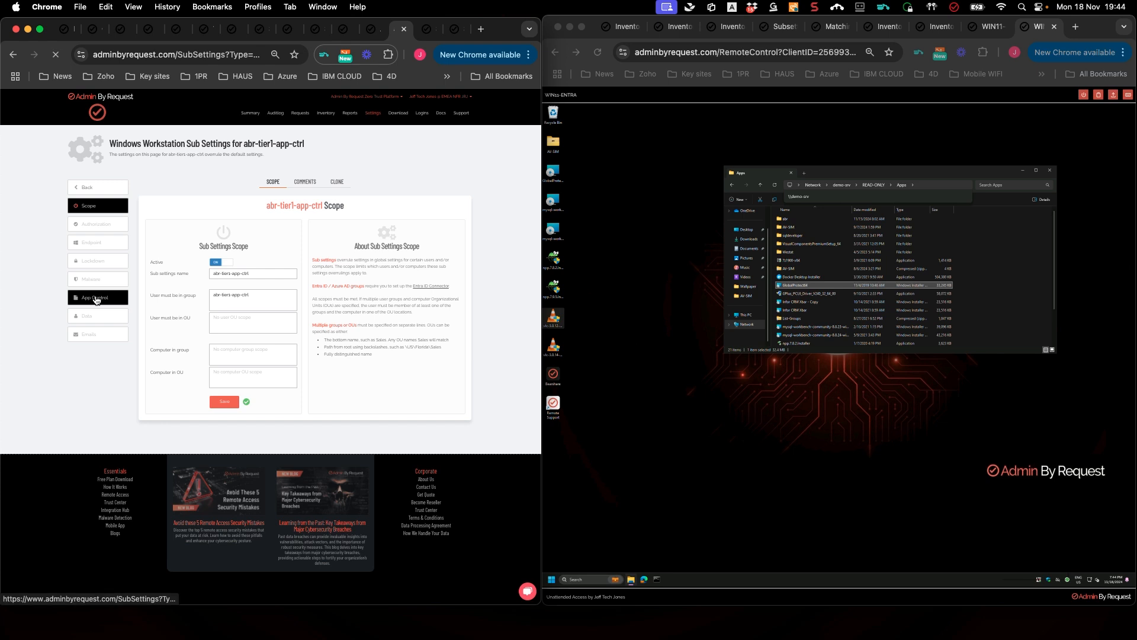
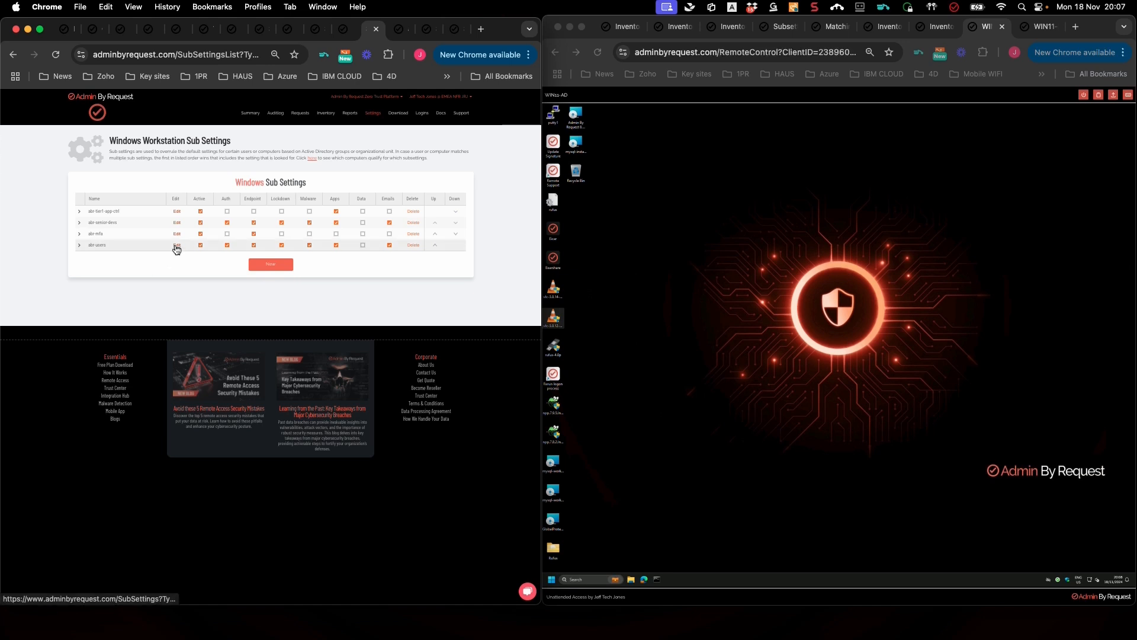
- In the abr-users Run As Admin lockdown, turn on Deny elevating system files and Deny system file subprocesses, and save
{"action": "left_click", "coordinate": [176, 248]}
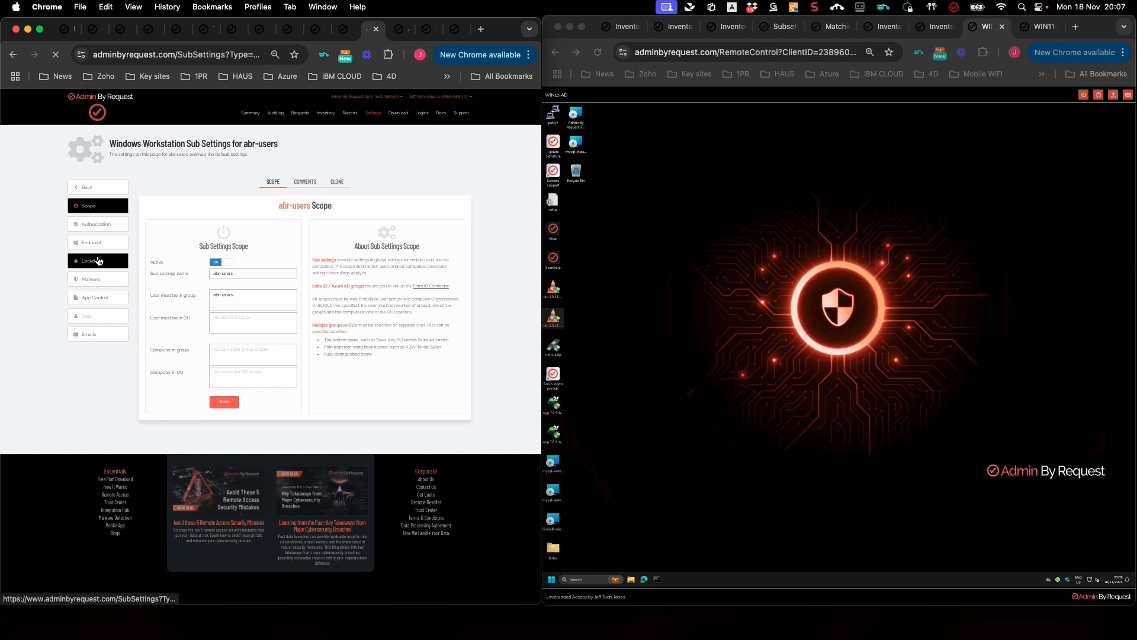
{"action": "left_click", "coordinate": [98, 261]}
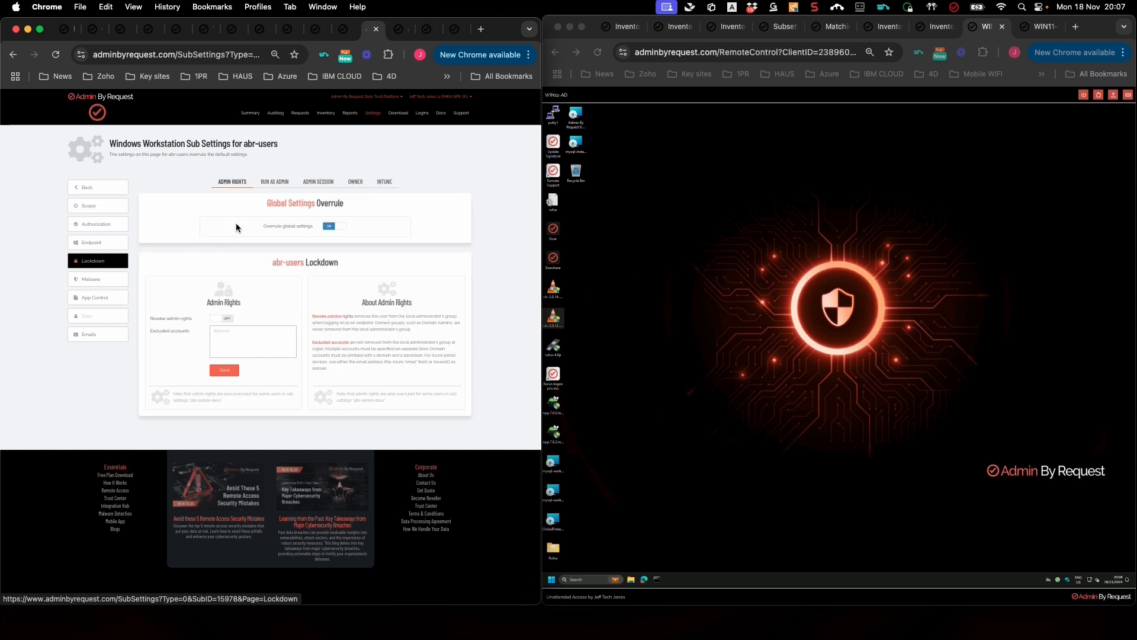
{"action": "left_click", "coordinate": [263, 317]}
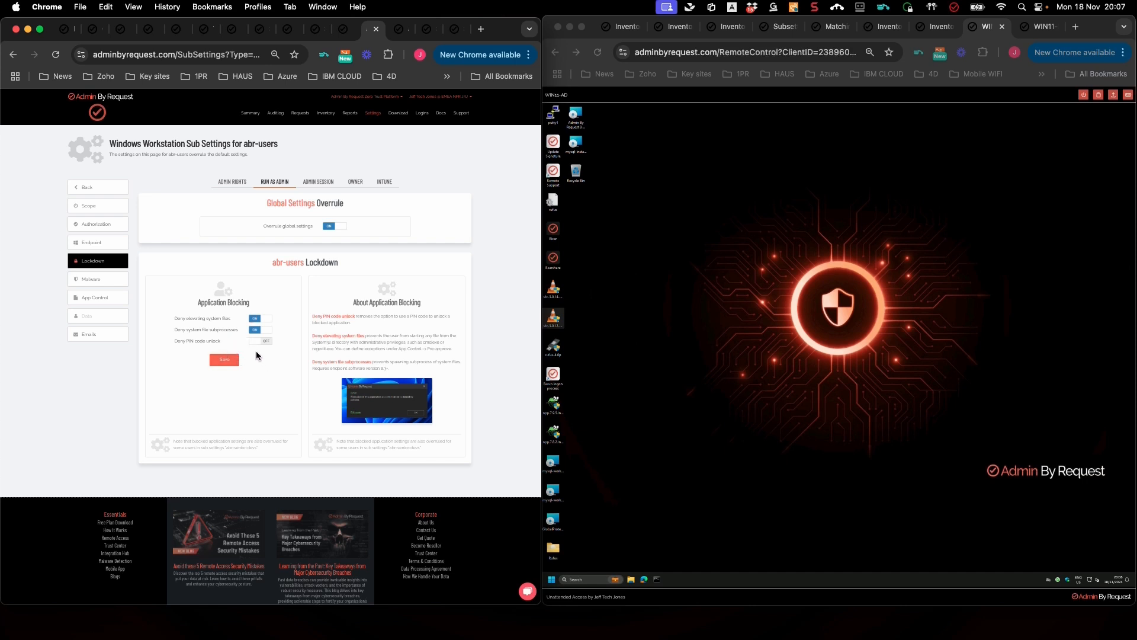
{"action": "left_click", "coordinate": [225, 361]}
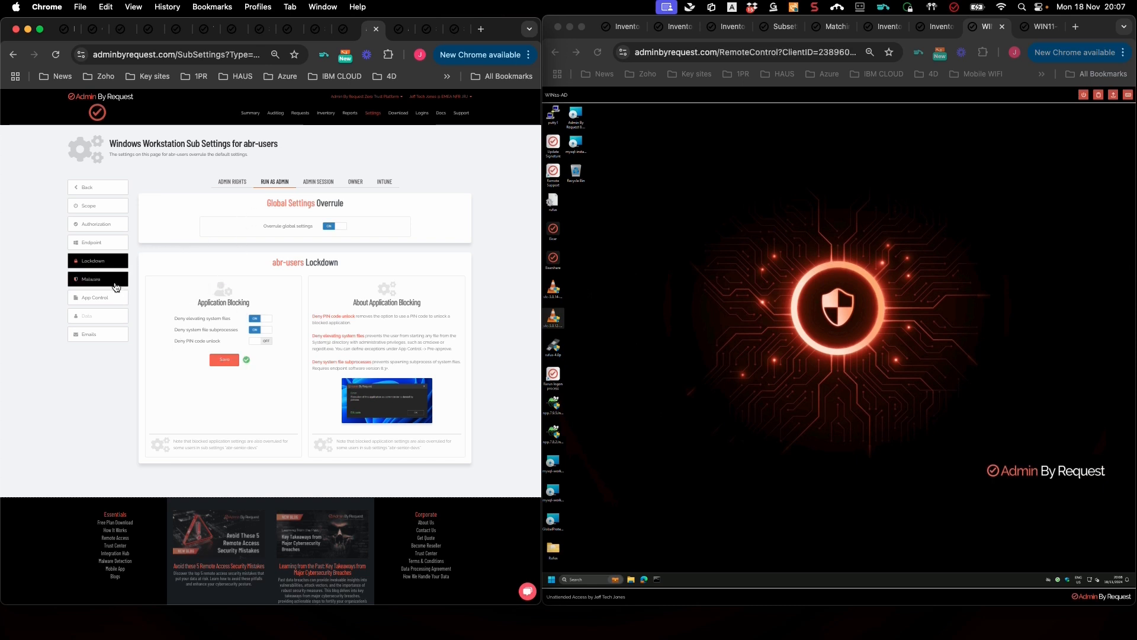
- Turn on Require approval for Run As Admin in the abr-users authorization, save, and reopen the Run As Admin lockdown settings
{"action": "left_click", "coordinate": [99, 234]}
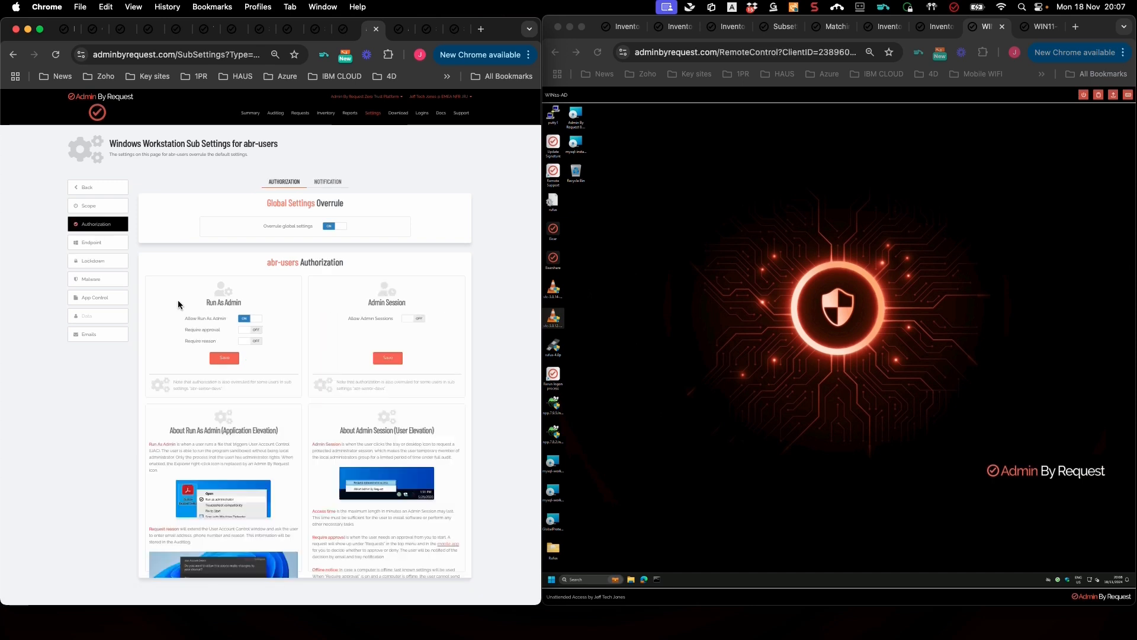
{"action": "left_click", "coordinate": [255, 334]}
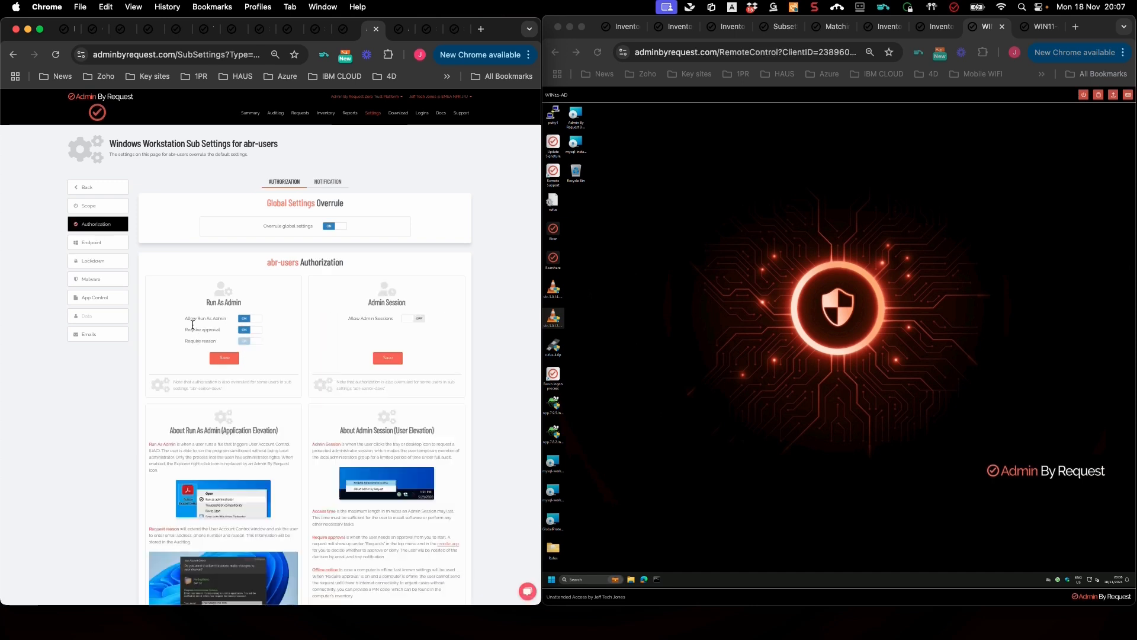
{"action": "left_click", "coordinate": [227, 363]}
{"action": "left_click", "coordinate": [104, 261]}
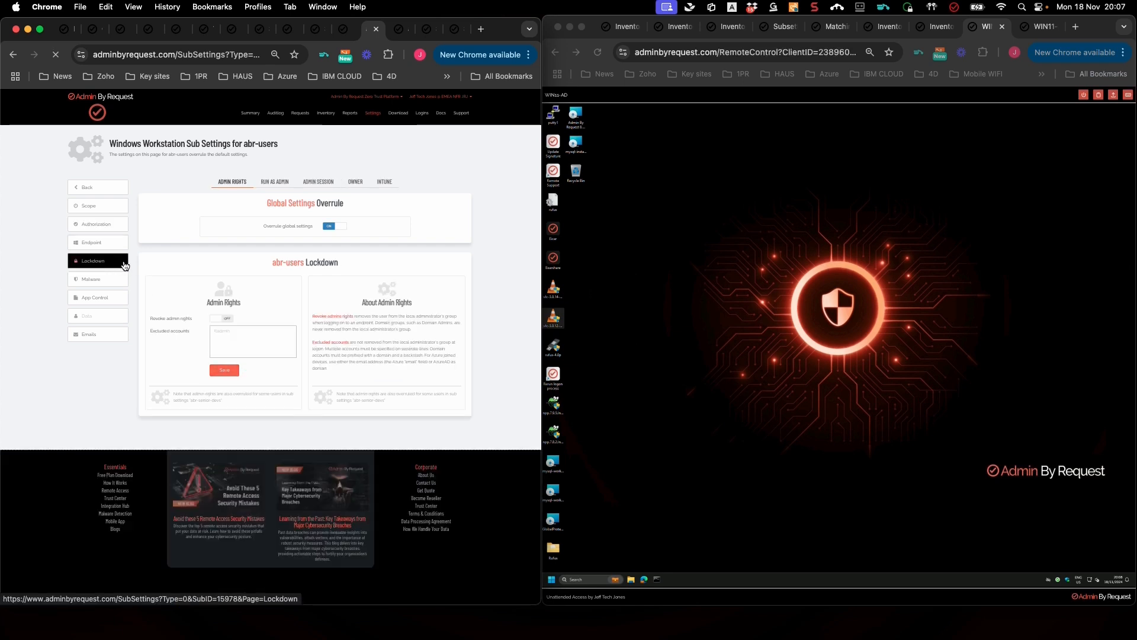
{"action": "left_click", "coordinate": [279, 182]}
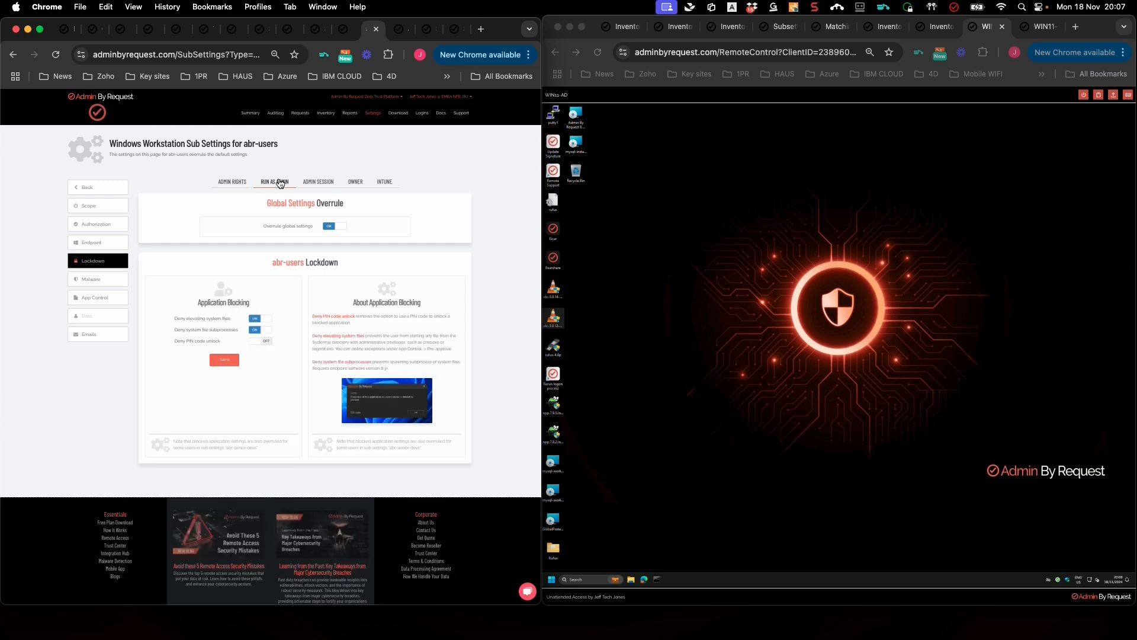
- Open the Run As Admin audit log and filter the Application column to MySQL Installer
{"action": "left_click", "coordinate": [275, 114]}
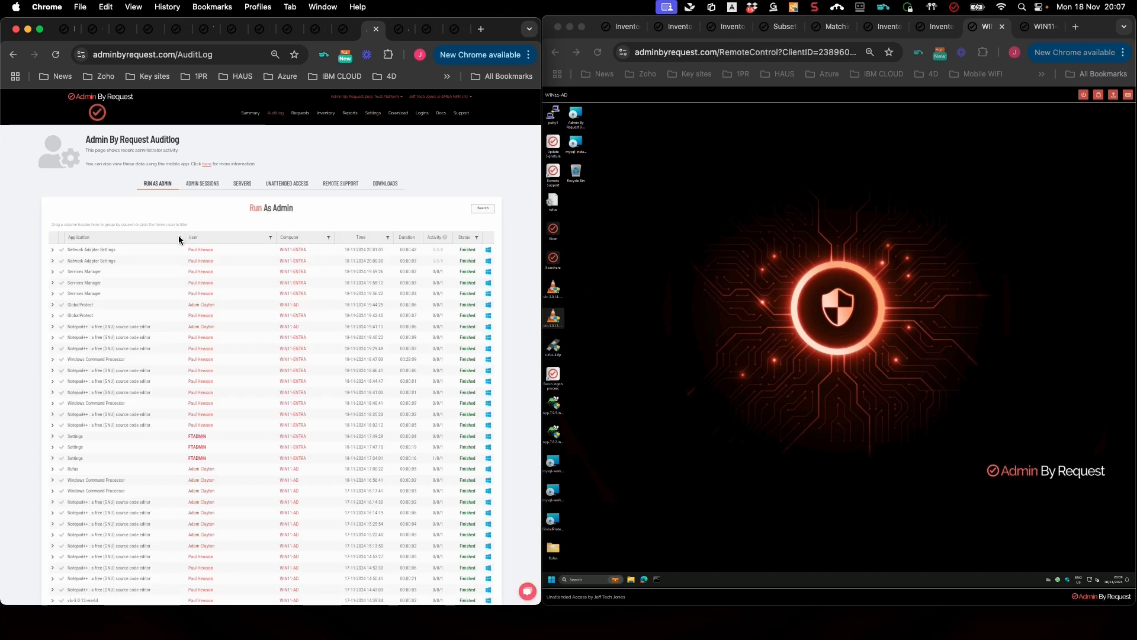
{"action": "left_click", "coordinate": [179, 237]}
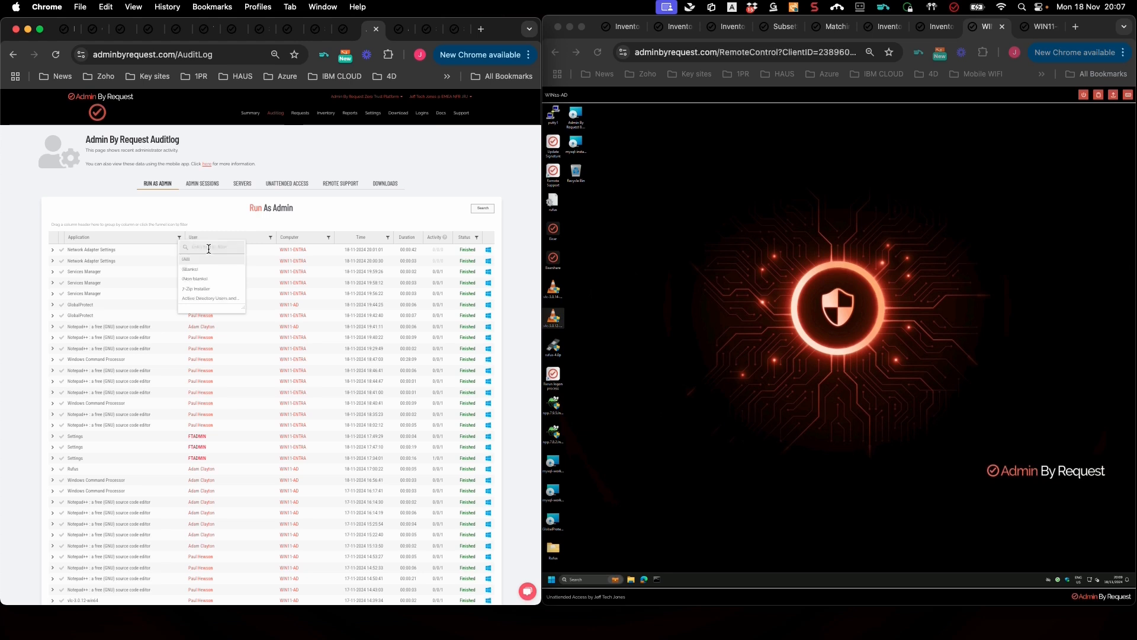
{"action": "type", "text": "ada"}
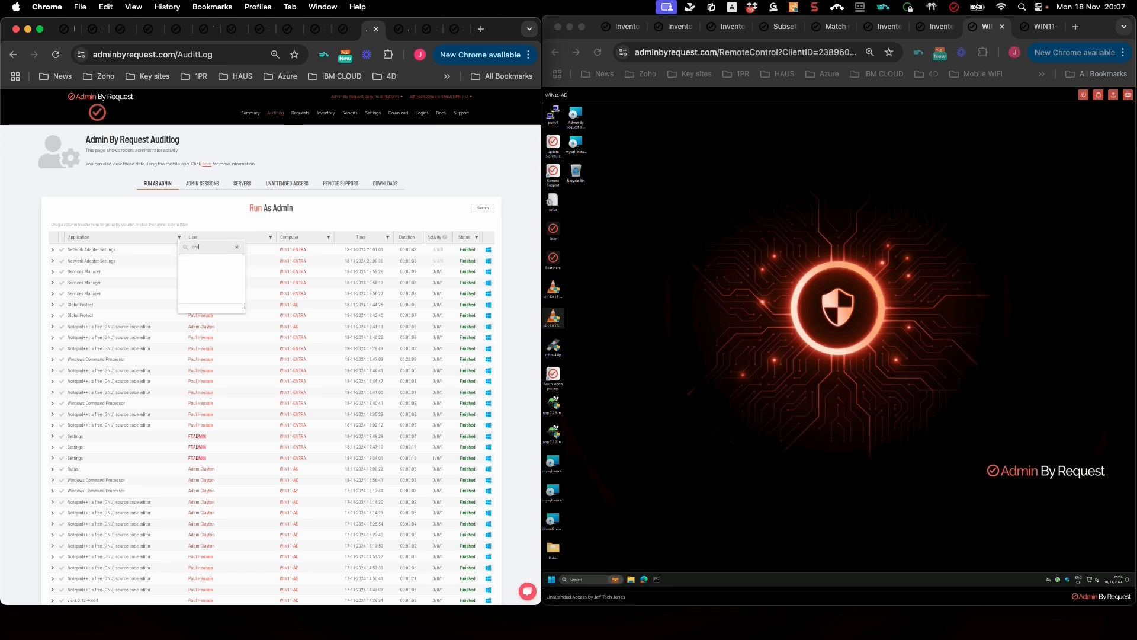
{"action": "key", "text": "BackSpace"}
{"action": "key", "text": "BackSpace"}
{"action": "key", "text": "BackSpace"}
{"action": "type", "text": "my"}
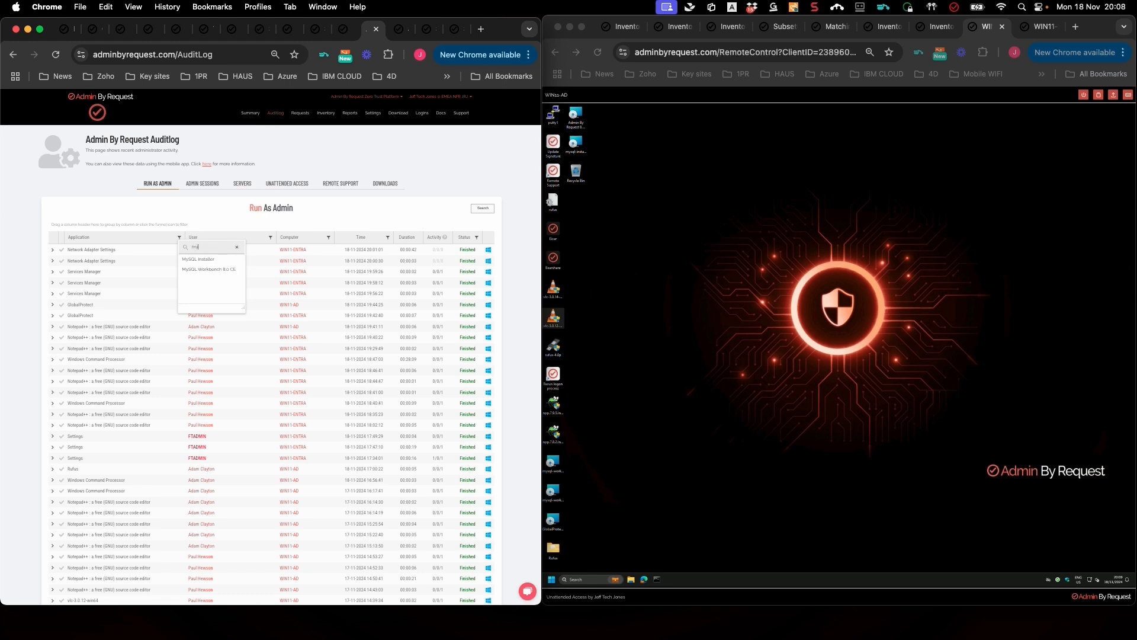
{"action": "left_click", "coordinate": [191, 261]}
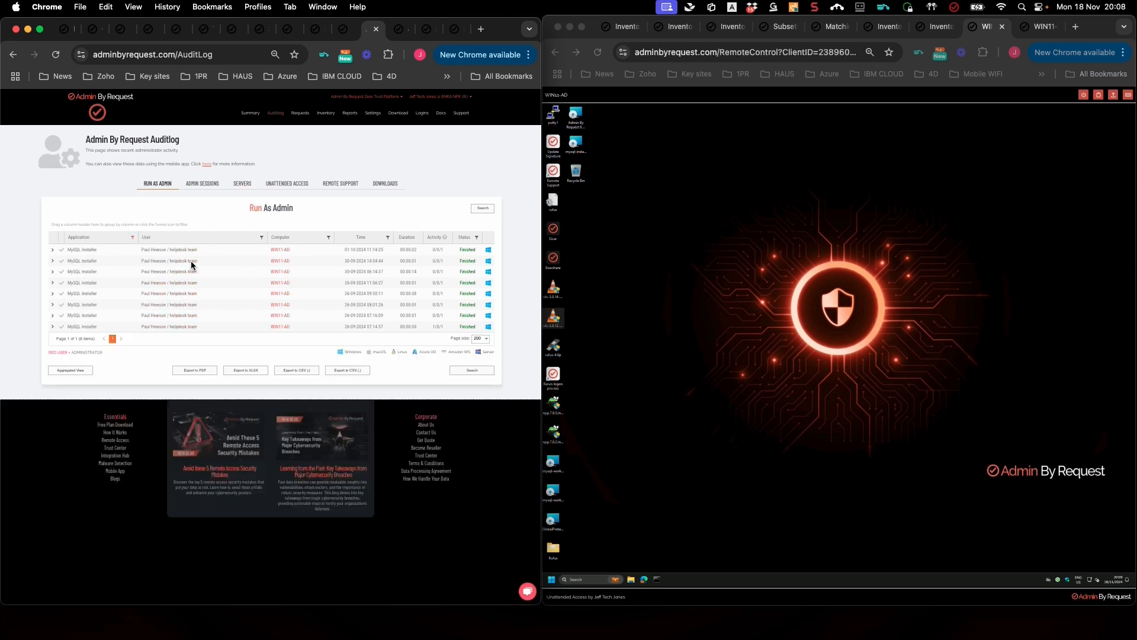
- Open the pre-approval form from the most recent MySQL Installer audit entry and cancel it without saving
{"action": "left_click", "coordinate": [58, 254]}
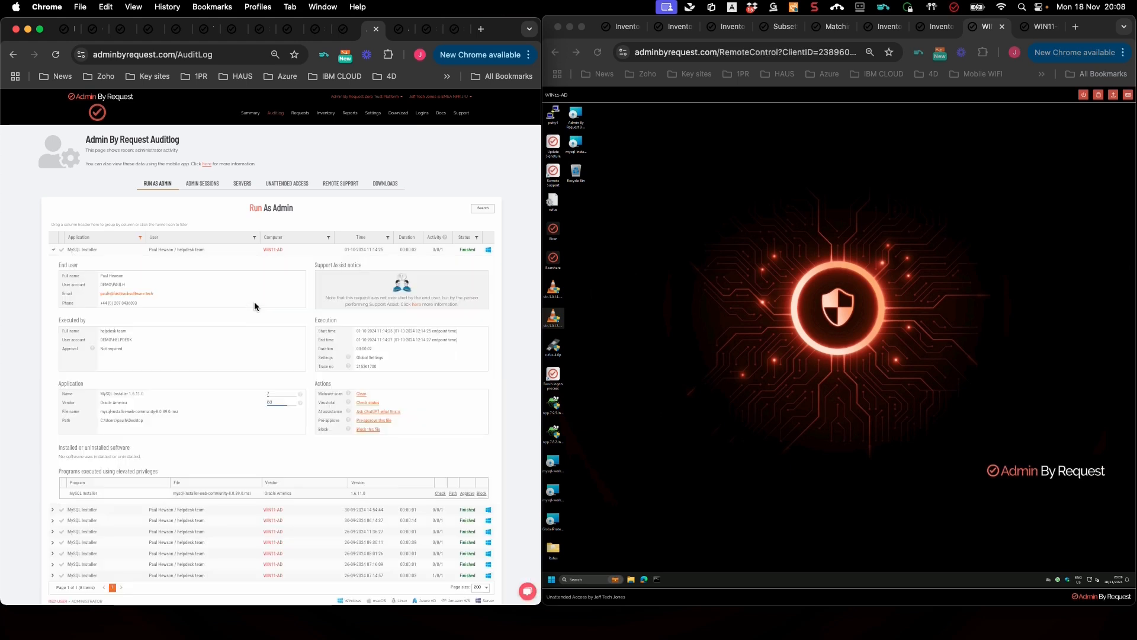
{"action": "scroll", "coordinate": [254, 301], "scroll_direction": "down", "scroll_amount": 1}
{"action": "left_click", "coordinate": [367, 384]}
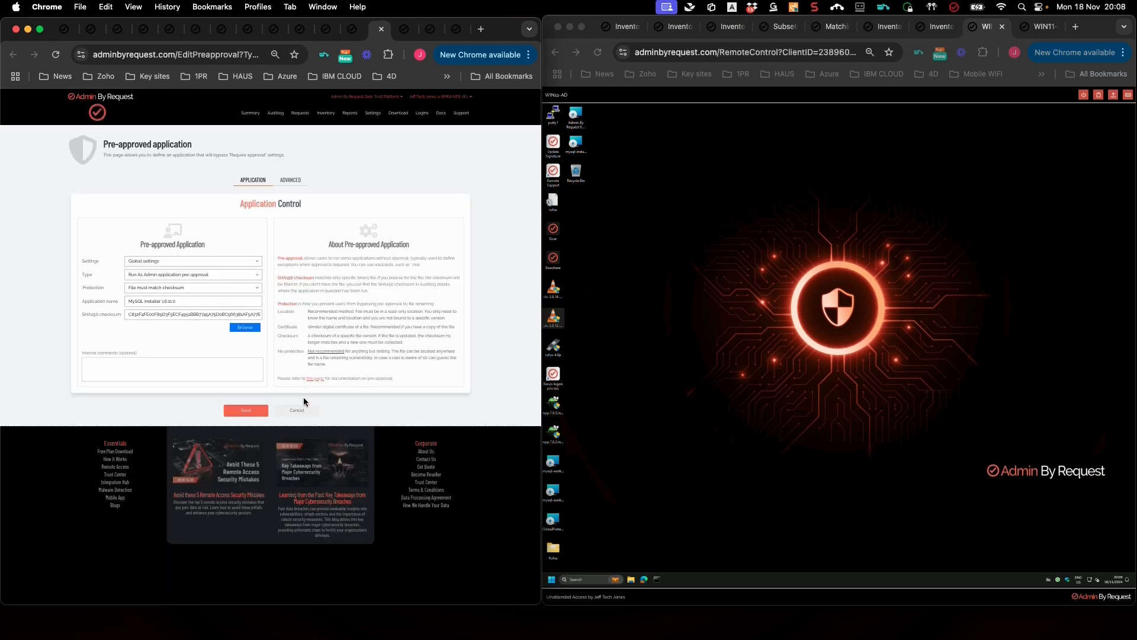
{"action": "left_click", "coordinate": [295, 407]}
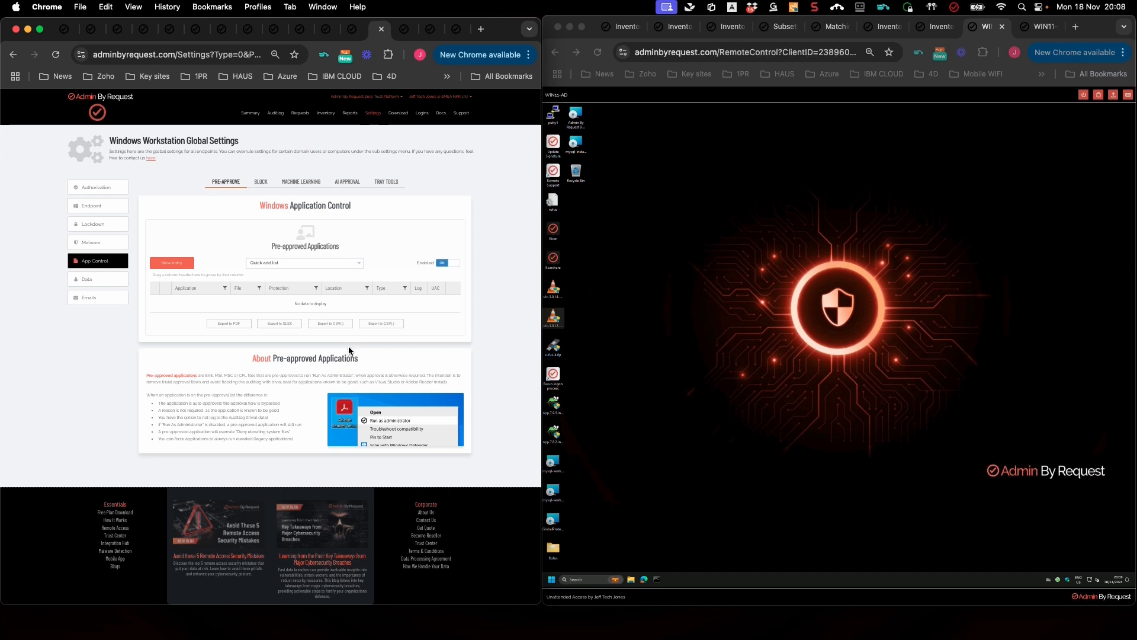
- Reopen the audit log, filter it to MySQL Installer again and expand the most recent entry's details
{"action": "left_click", "coordinate": [276, 115]}
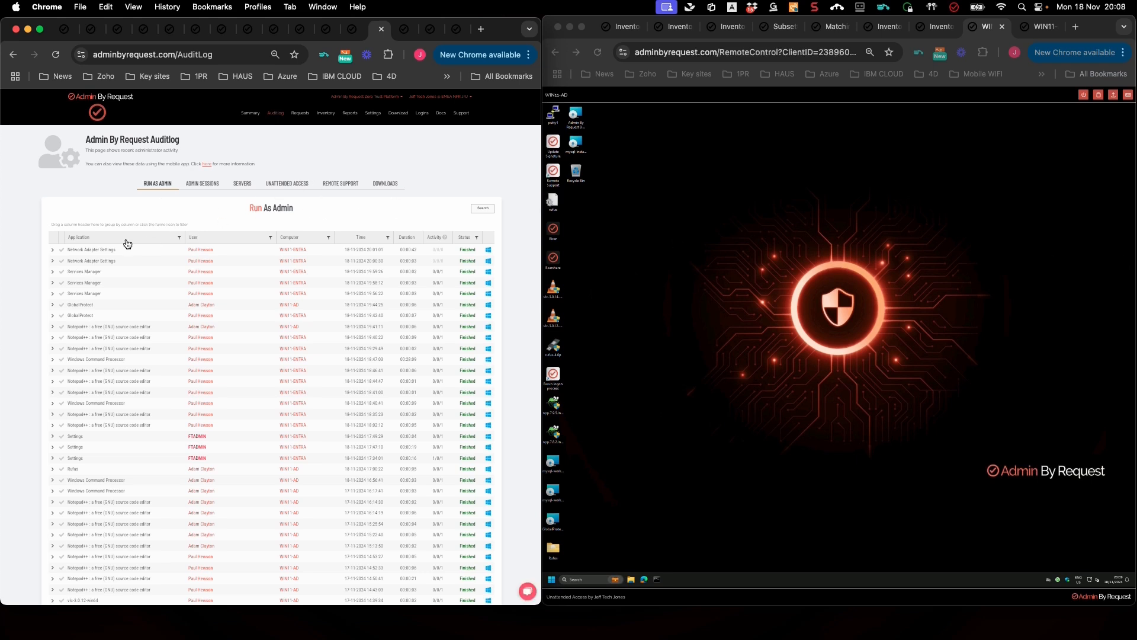
{"action": "left_click", "coordinate": [180, 238]}
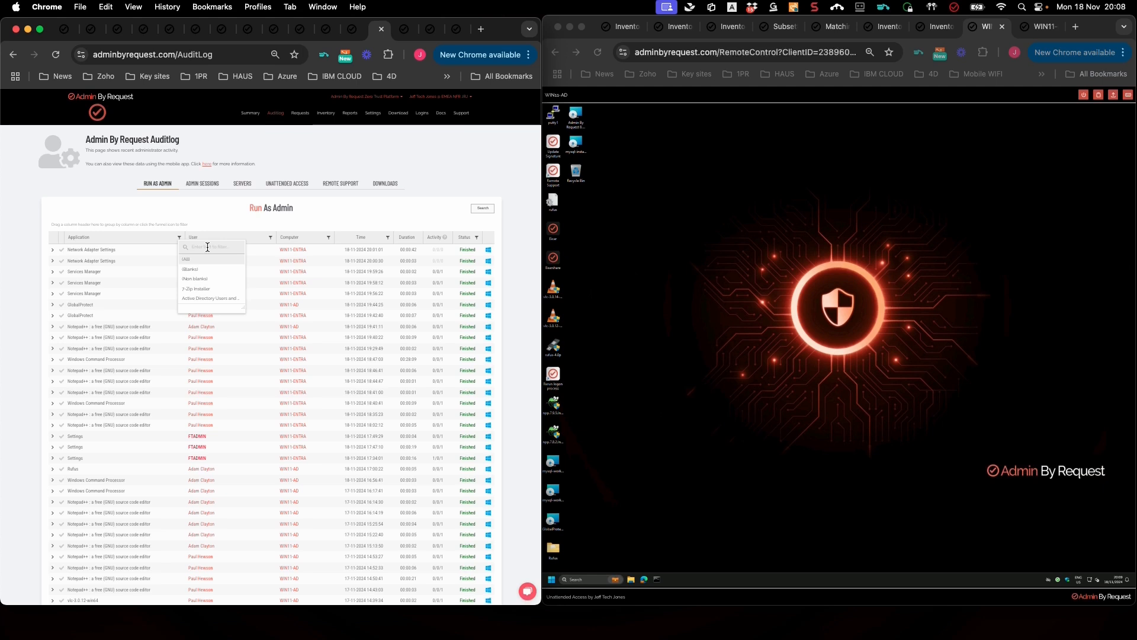
{"action": "type", "text": "my"}
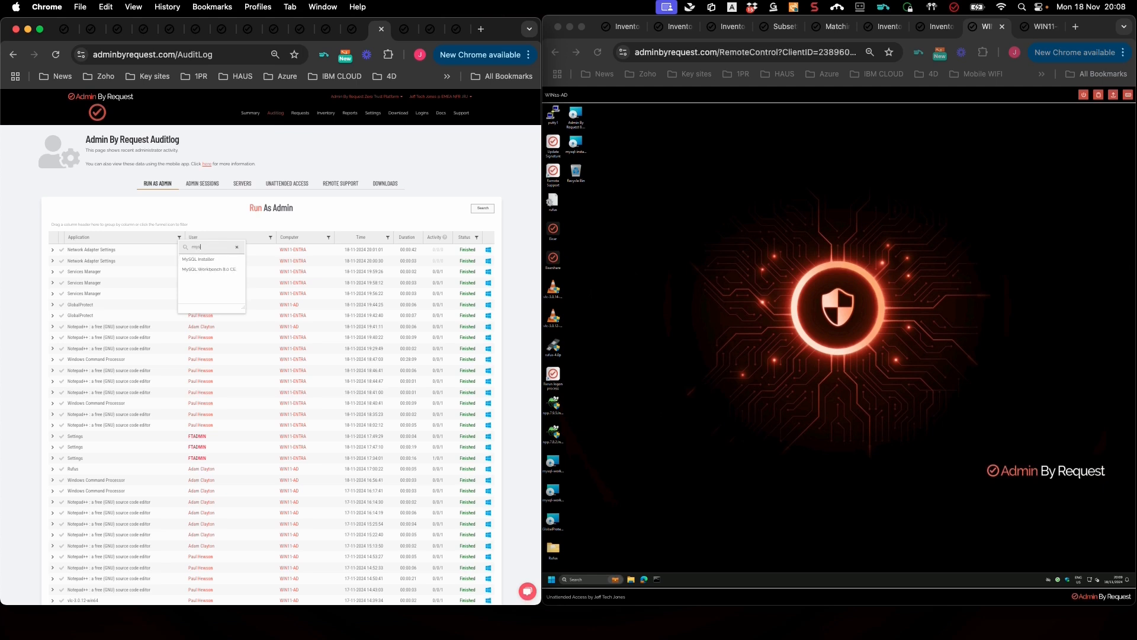
{"action": "type", "text": "s"}
{"action": "left_click", "coordinate": [205, 258]}
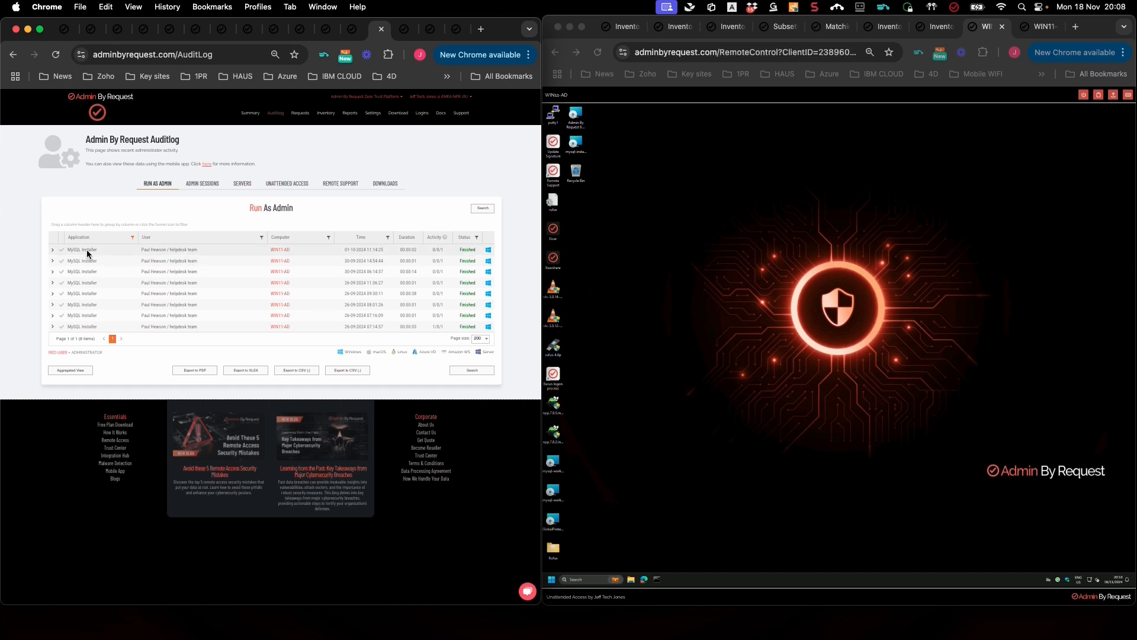
{"action": "left_click", "coordinate": [53, 251]}
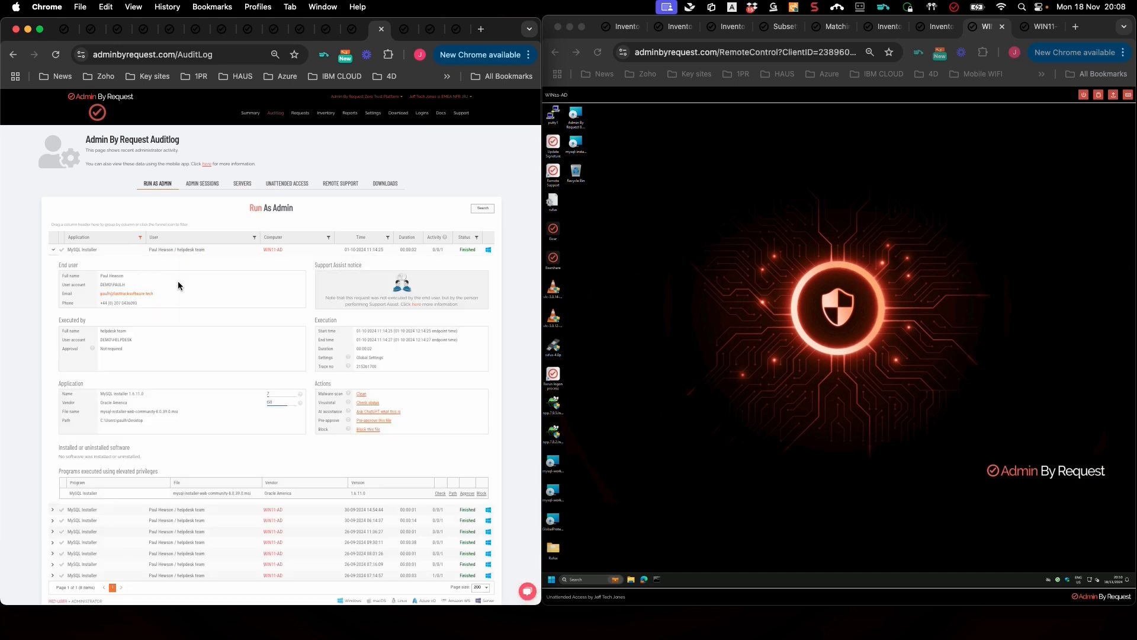
- Open the block form from the MySQL Installer audit entry, applying it to abr-users with type Block vendor files from running as admin (digital certificate)
{"action": "scroll", "coordinate": [178, 282], "scroll_direction": "down", "scroll_amount": 3}
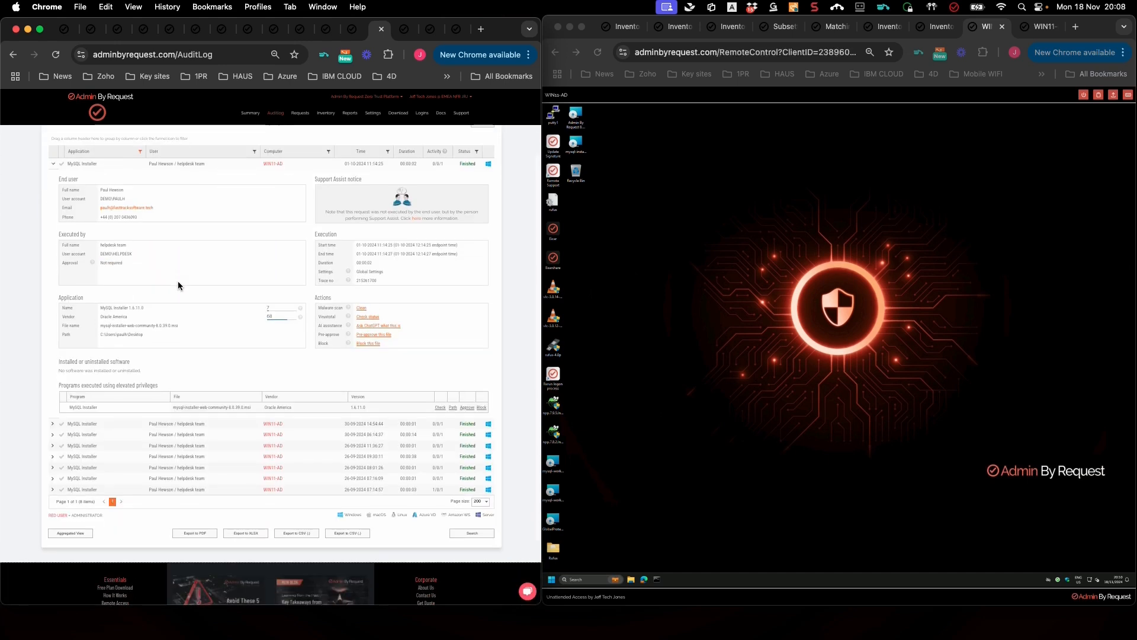
{"action": "left_click", "coordinate": [366, 349]}
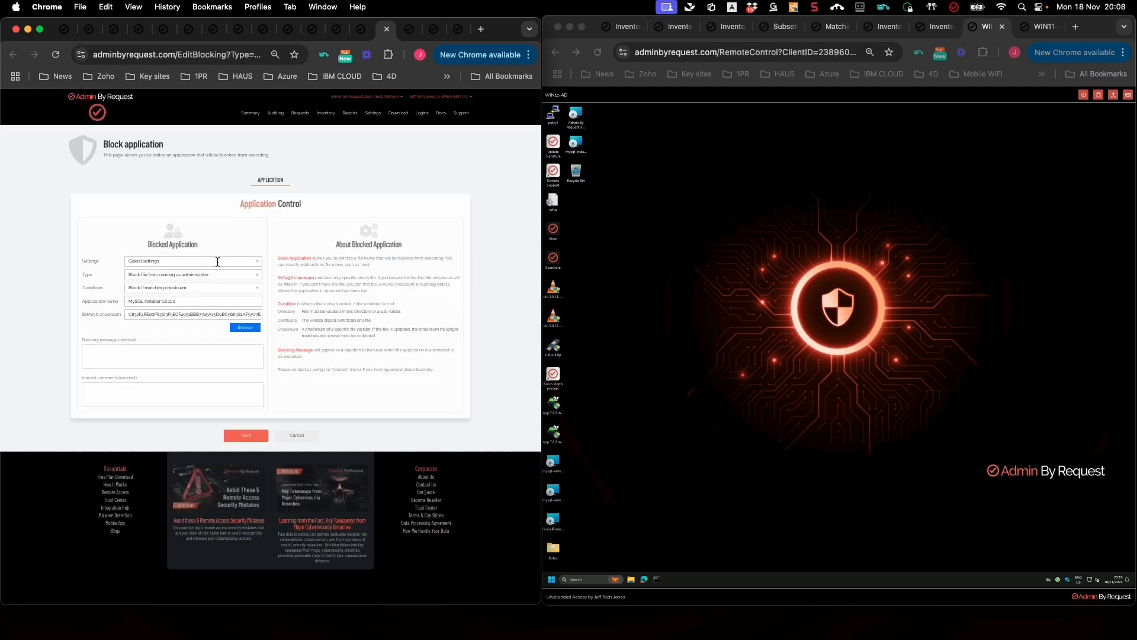
{"action": "left_click", "coordinate": [217, 262]}
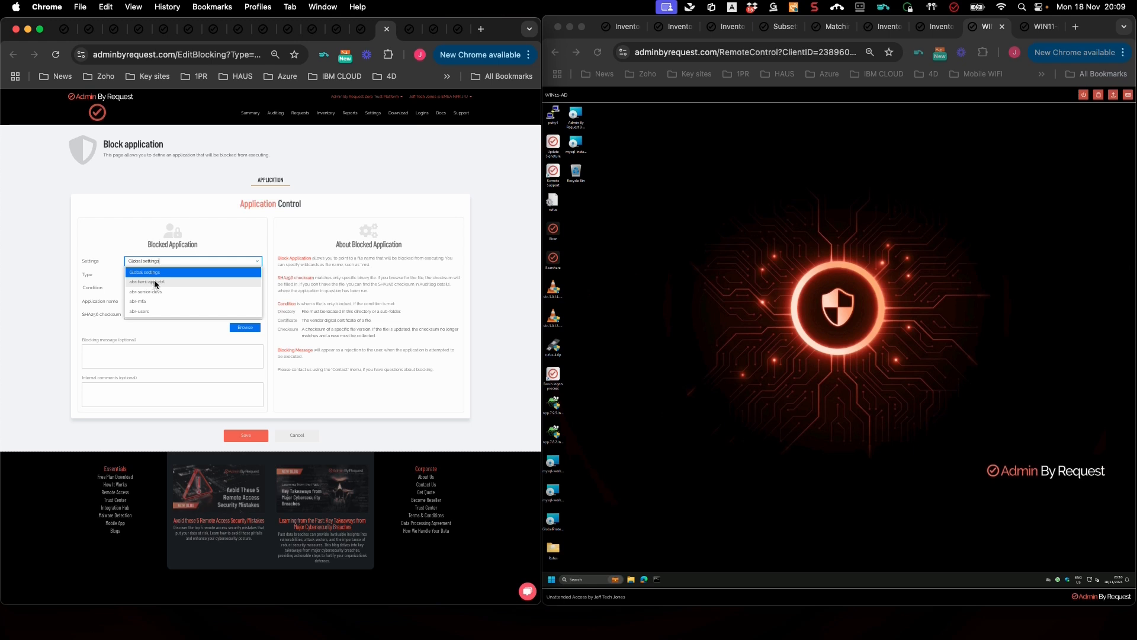
{"action": "left_click", "coordinate": [145, 312]}
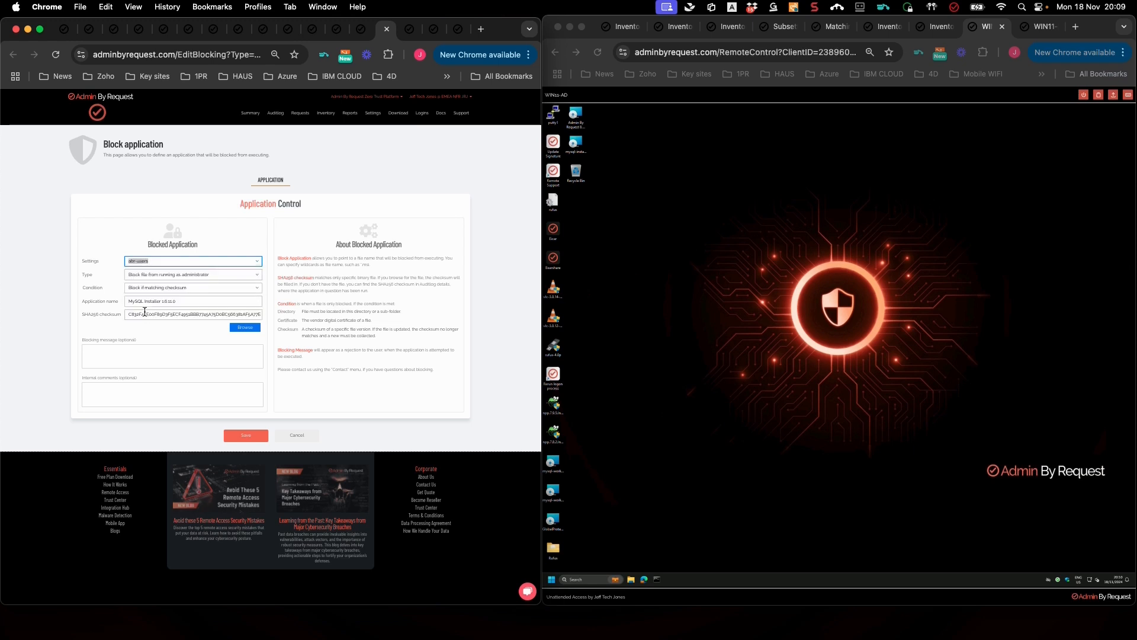
{"action": "left_click", "coordinate": [202, 276]}
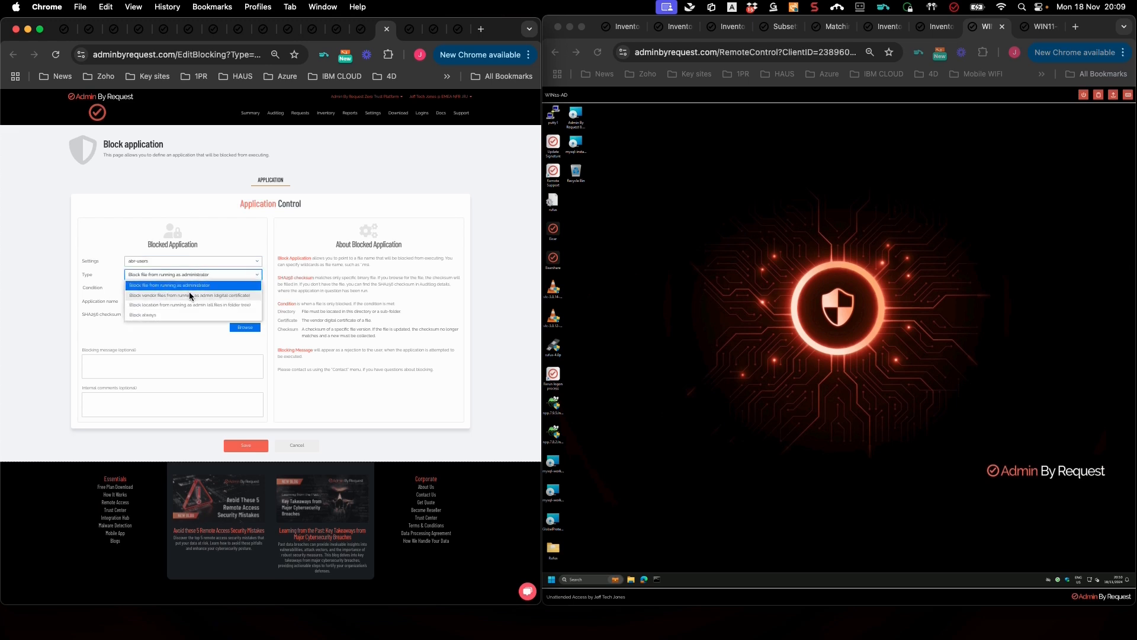
{"action": "left_click", "coordinate": [189, 295]}
{"action": "left_click", "coordinate": [133, 289]}
- Enter the blocking message "NO ORACLE ALLOWED! Call helpdesk to install!" and save the blocked application entry
{"action": "left_click", "coordinate": [153, 359]}
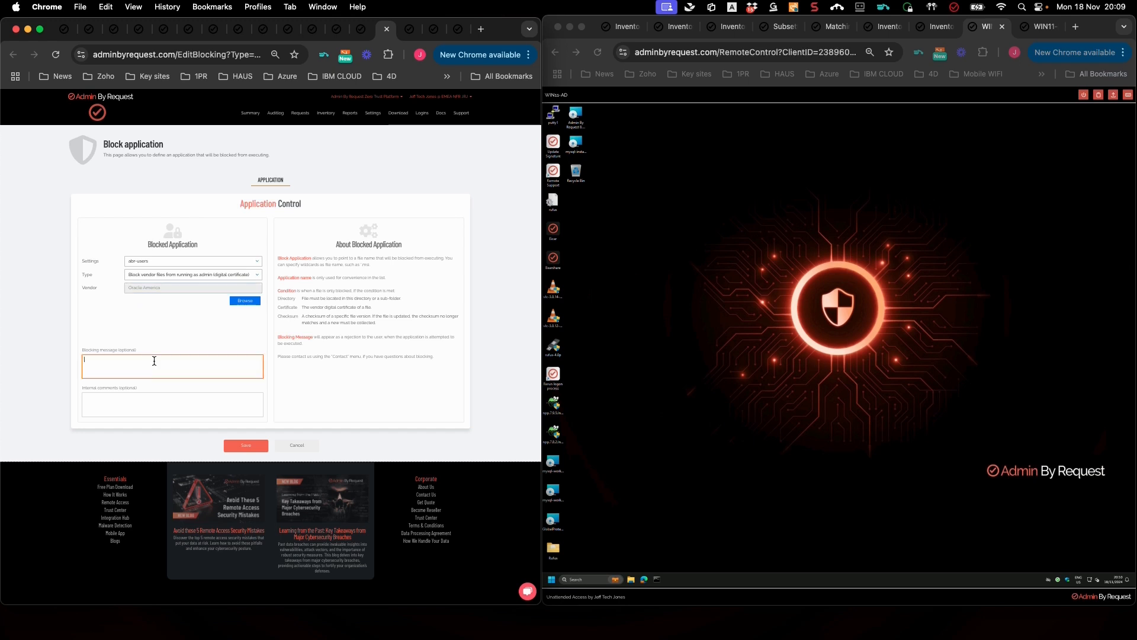
{"action": "type", "text": "NO ORACLE ALLOWED"}
{"action": "type", "text": "! Call helpdesk to install!"}
{"action": "left_click", "coordinate": [245, 448]}
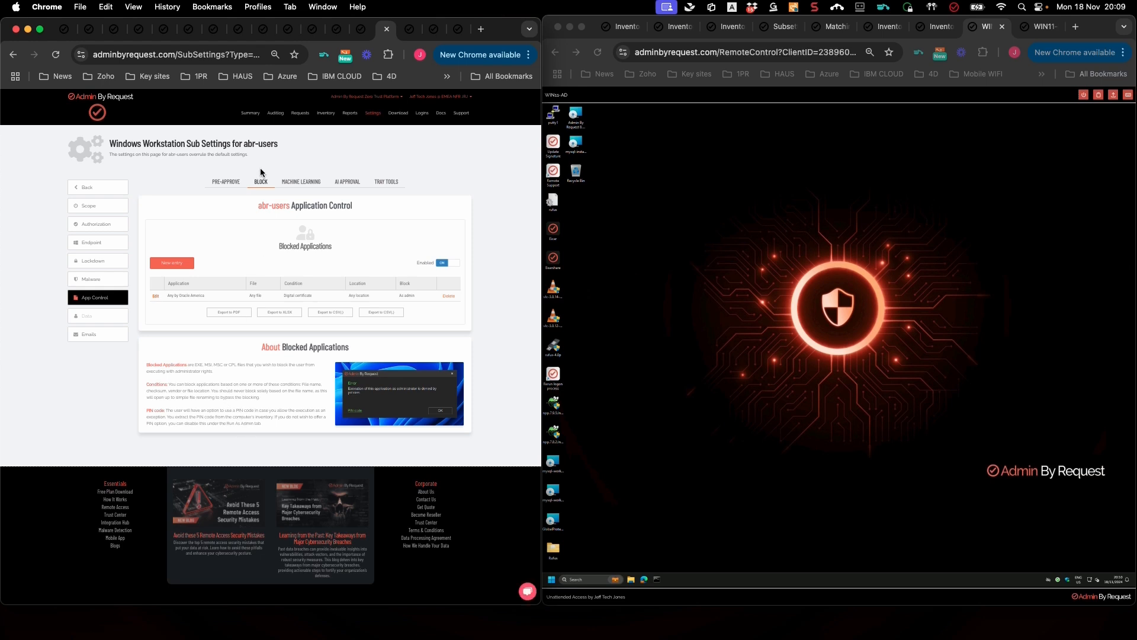
{"action": "left_click_drag", "start_coordinate": [243, 143], "coordinate": [286, 147]}
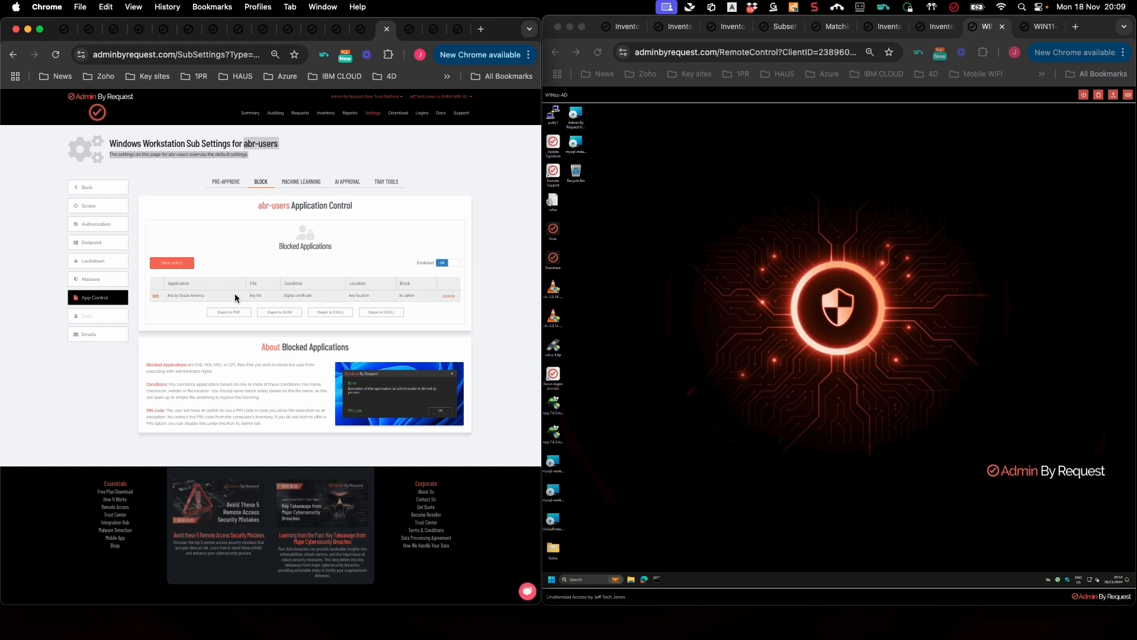
- Switch to the WIN11-AD remote desktop, try to run the MySQL installer and dismiss the resulting dialog
{"action": "left_click", "coordinate": [683, 455]}
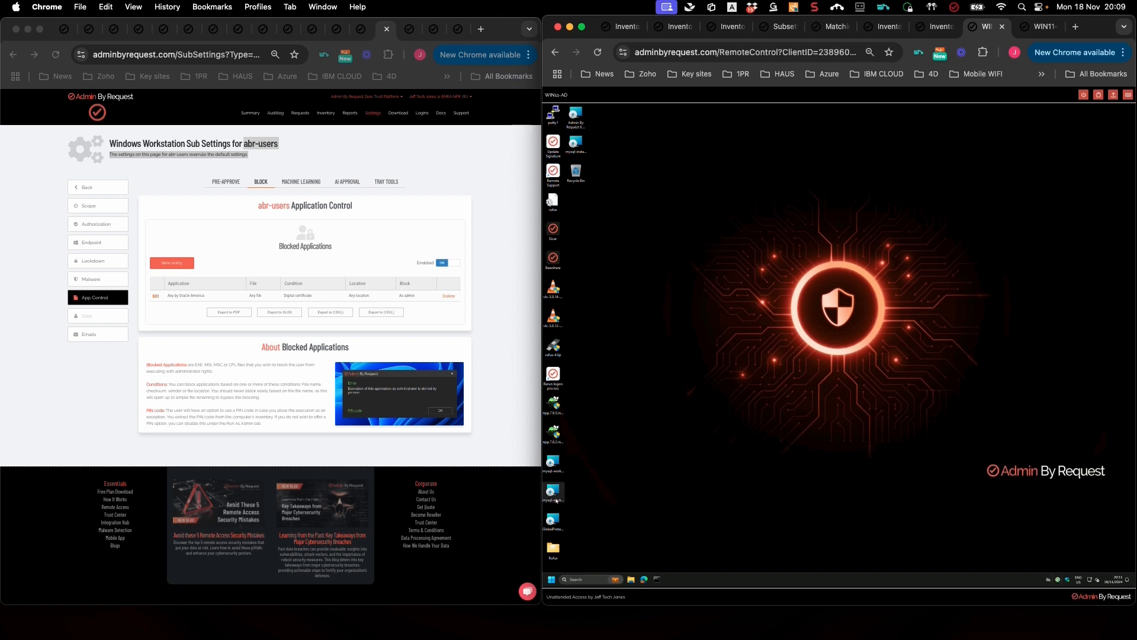
{"action": "left_click", "coordinate": [555, 464]}
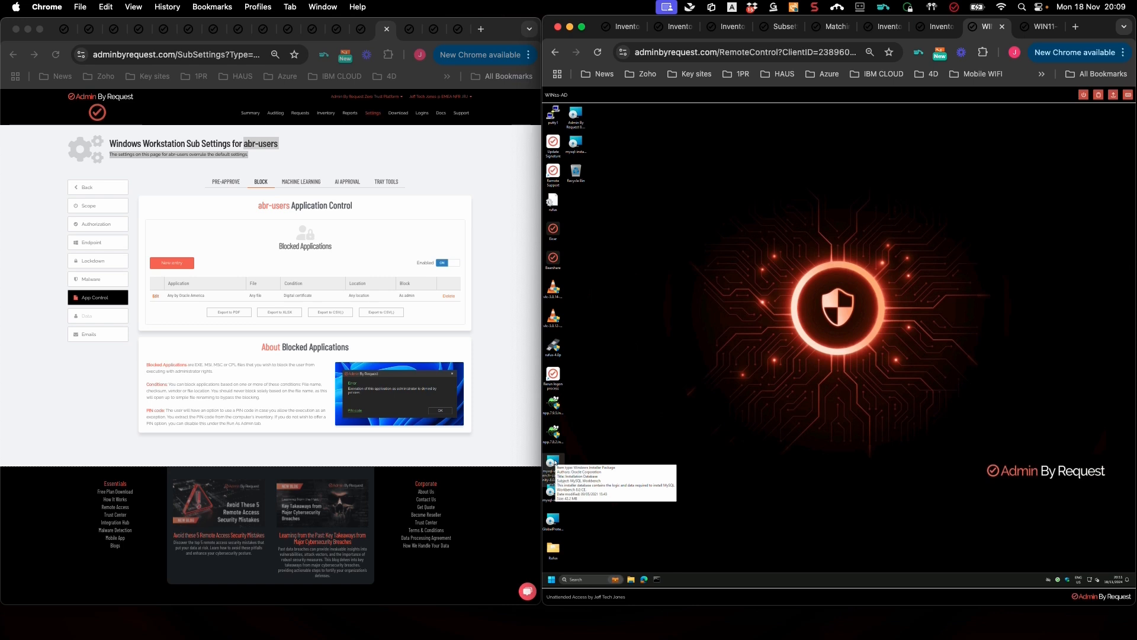
{"action": "left_click", "coordinate": [574, 141]}
{"action": "double_click", "coordinate": [574, 140]}
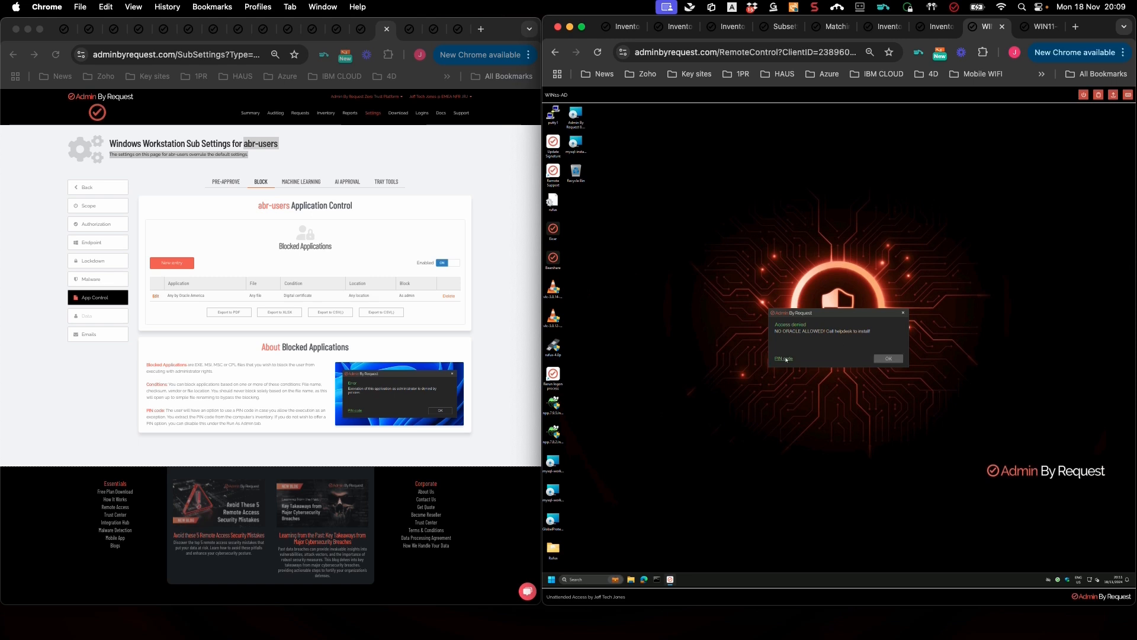
{"action": "left_click", "coordinate": [874, 359]}
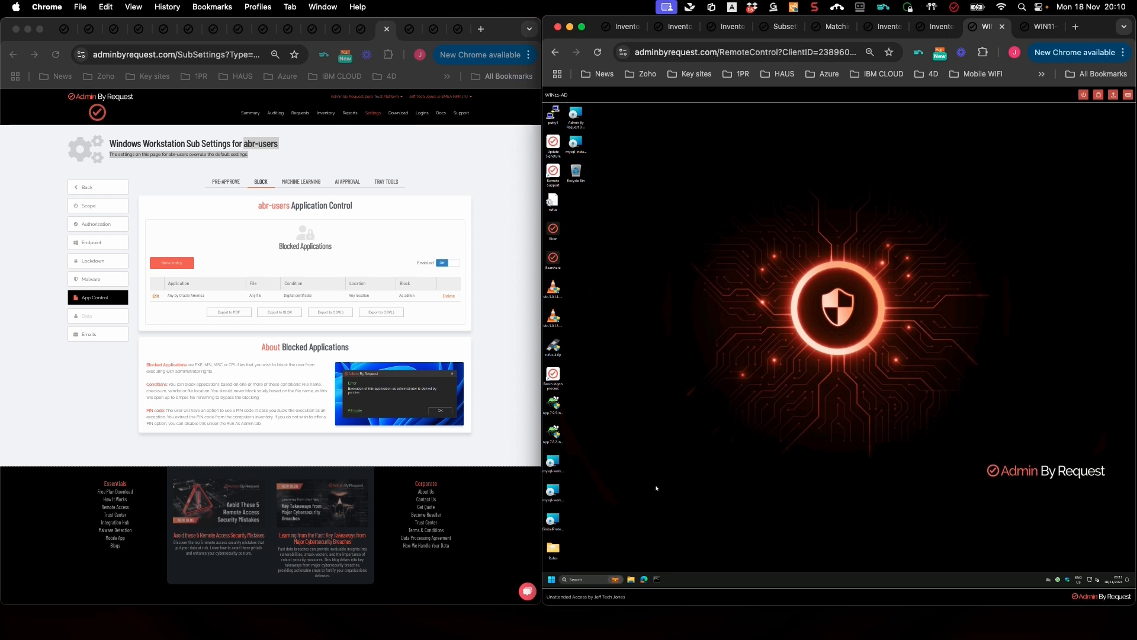
- Try to run Command Prompt as administrator, and launch the VLC installer on the remote desktop, cancelling its administrator request
{"action": "right_click", "coordinate": [657, 580]}
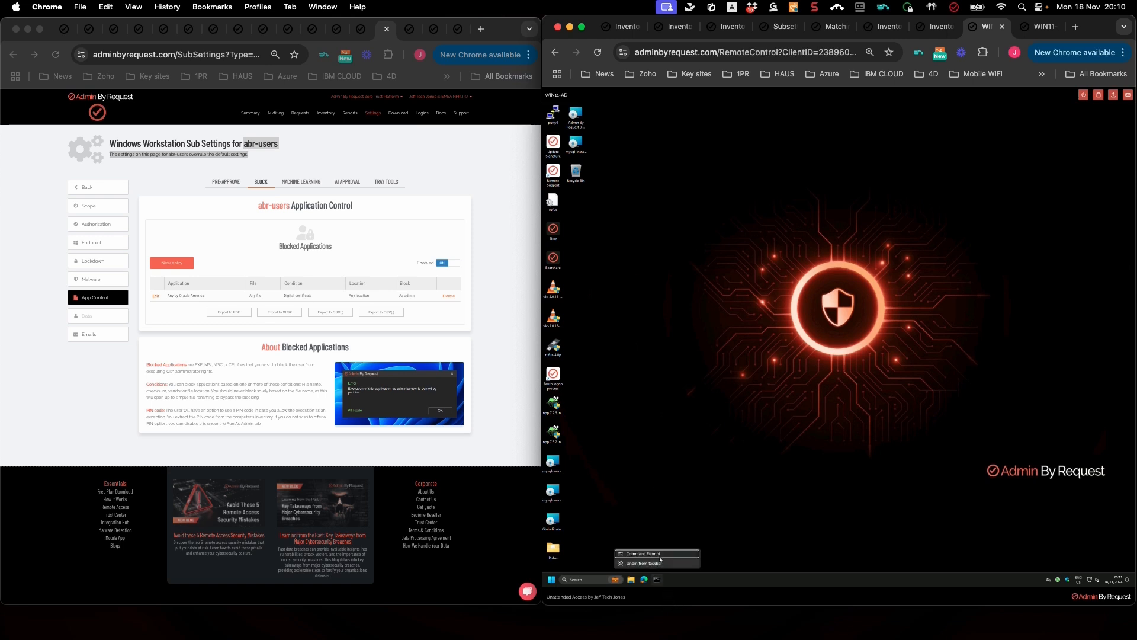
{"action": "right_click", "coordinate": [666, 553]}
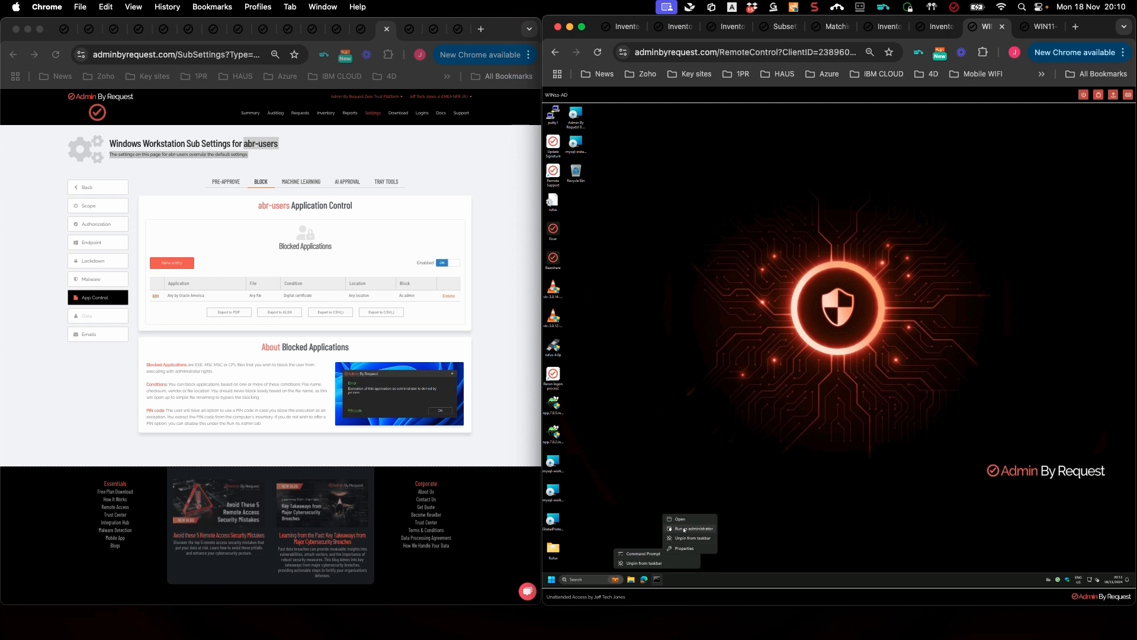
{"action": "left_click", "coordinate": [684, 528]}
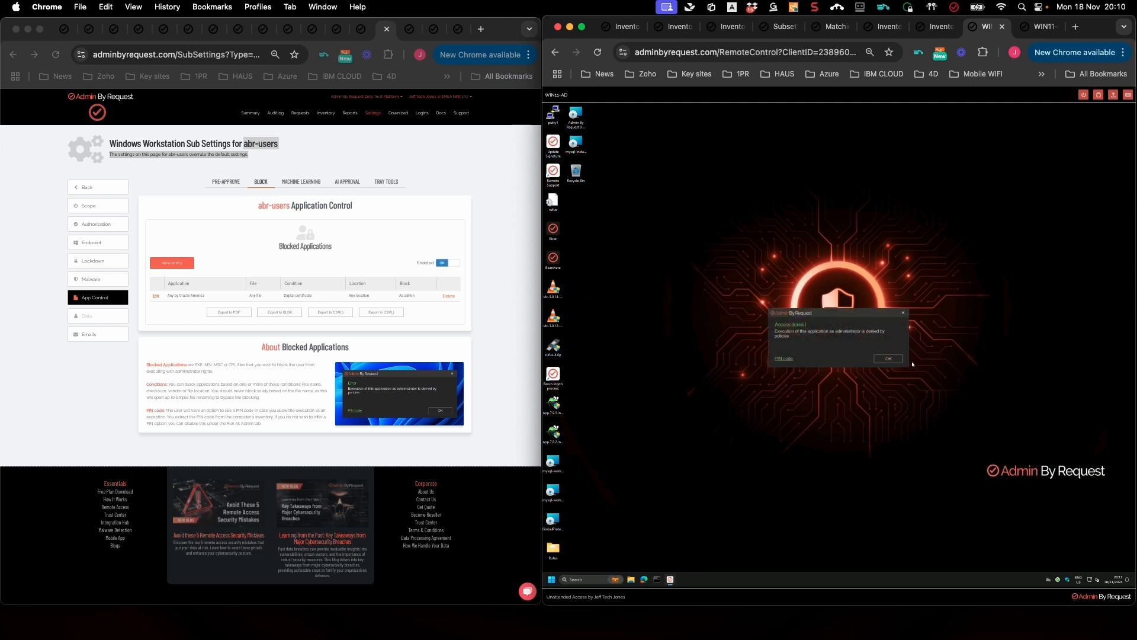
{"action": "left_click", "coordinate": [888, 358]}
{"action": "double_click", "coordinate": [547, 298]}
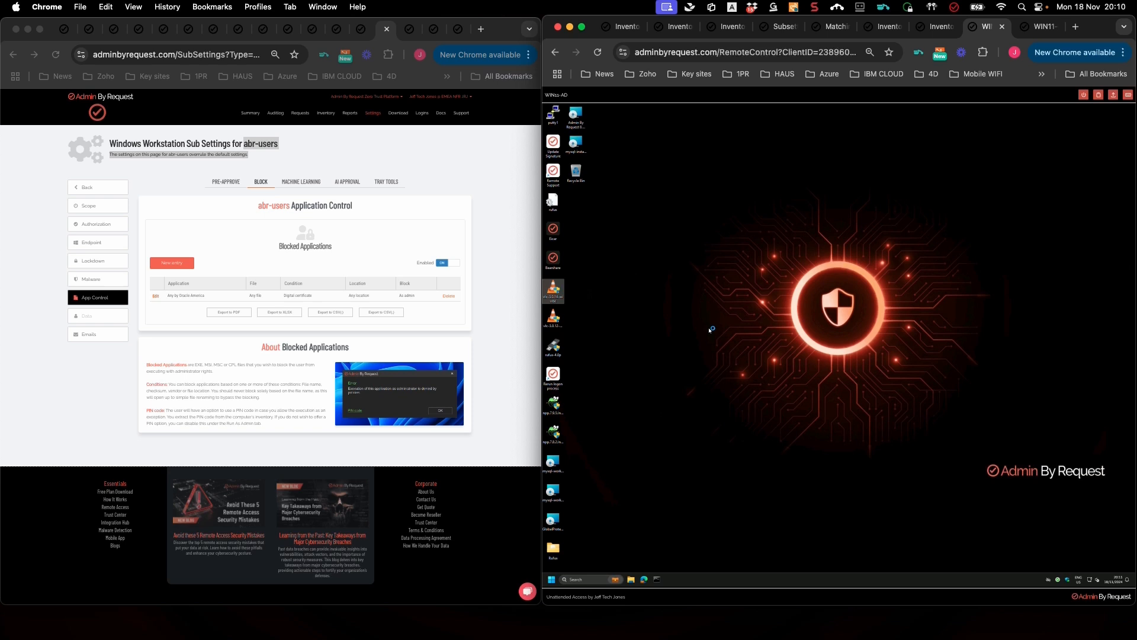
{"action": "left_click", "coordinate": [893, 398]}
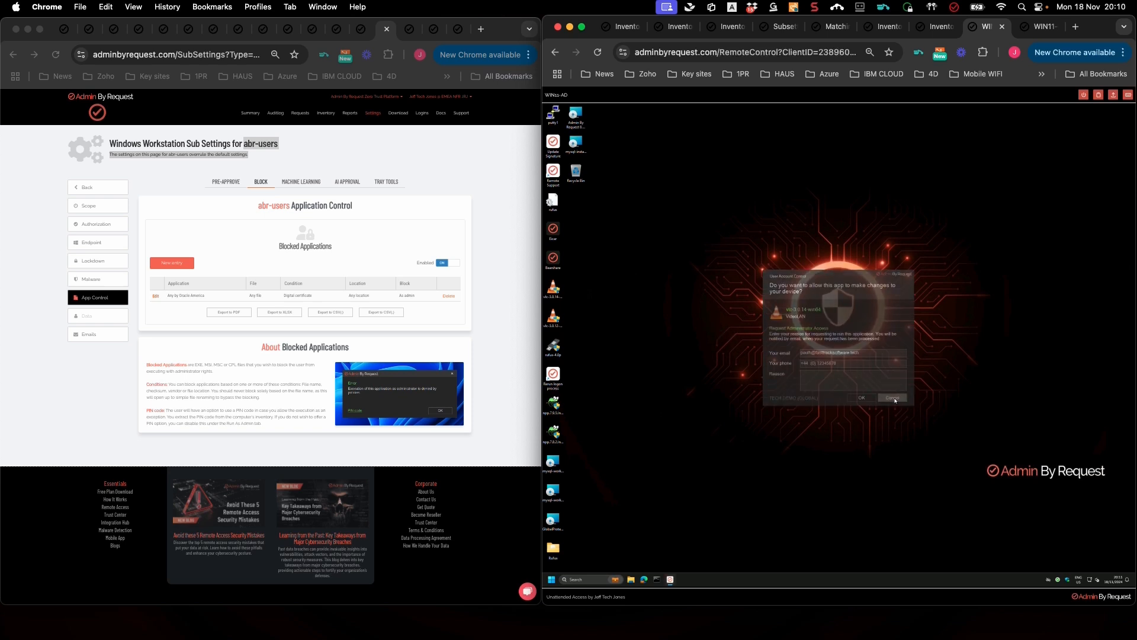
- Add Control Panel: Network adapter settings from the quick add list to the abr-users Tray Tools in the web portal
{"action": "left_click", "coordinate": [416, 208]}
{"action": "left_click", "coordinate": [384, 184]}
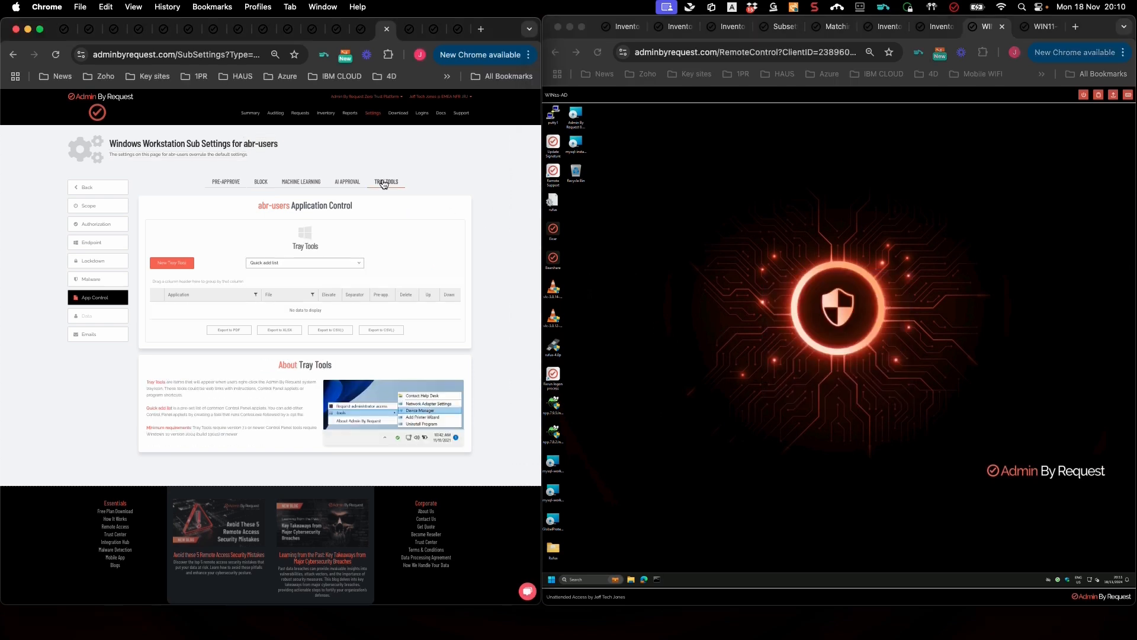
{"action": "left_click", "coordinate": [353, 261]}
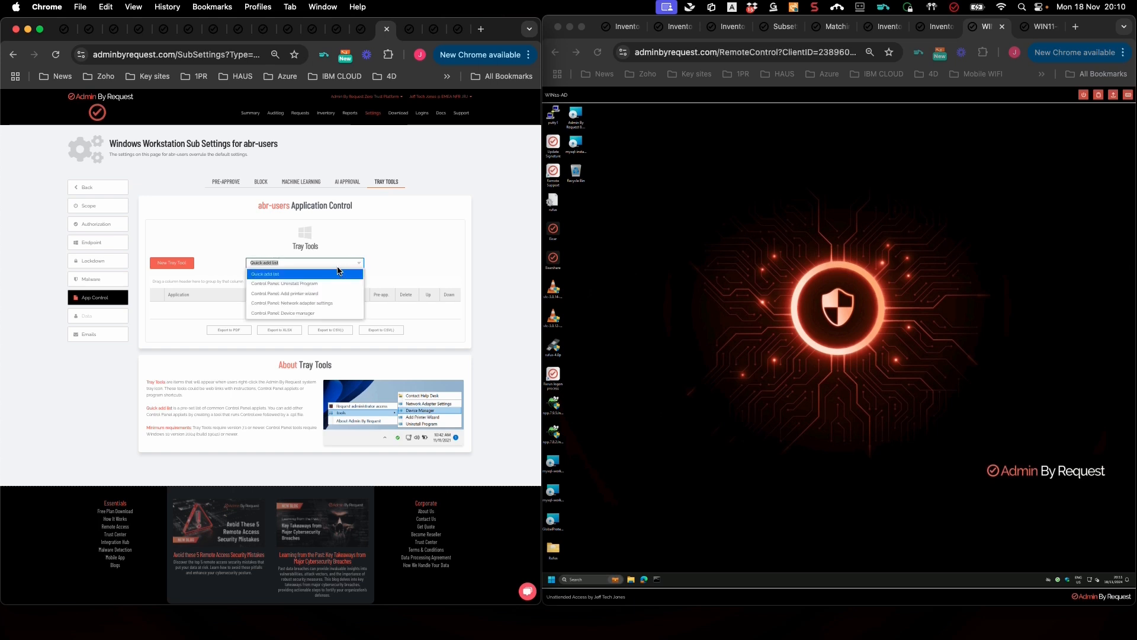
{"action": "left_click", "coordinate": [315, 303]}
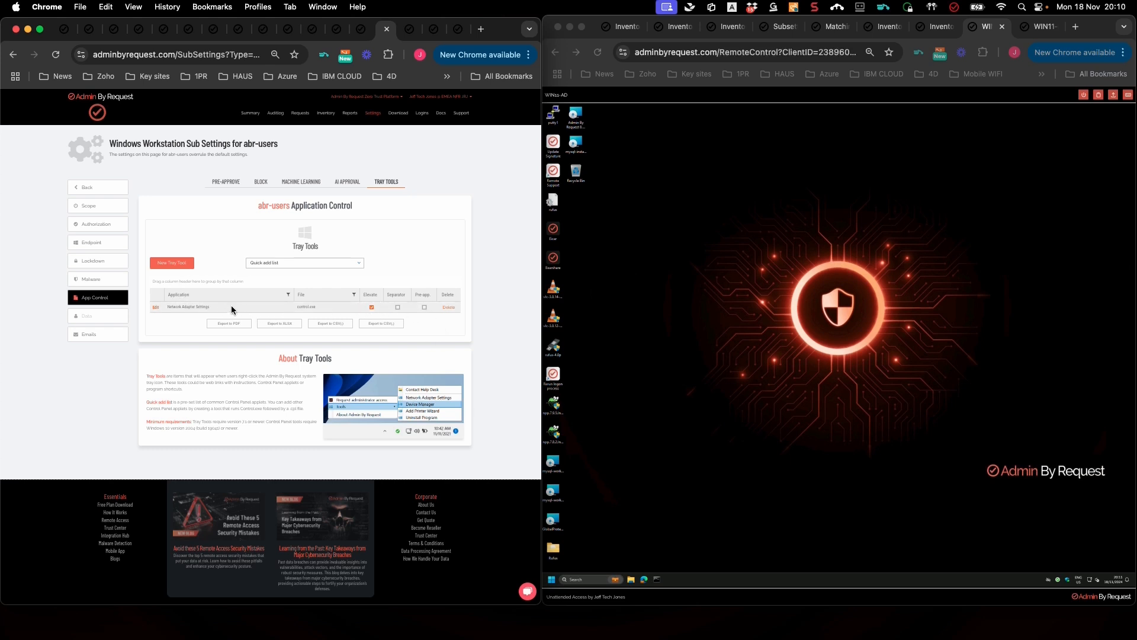
{"action": "left_click", "coordinate": [359, 264]}
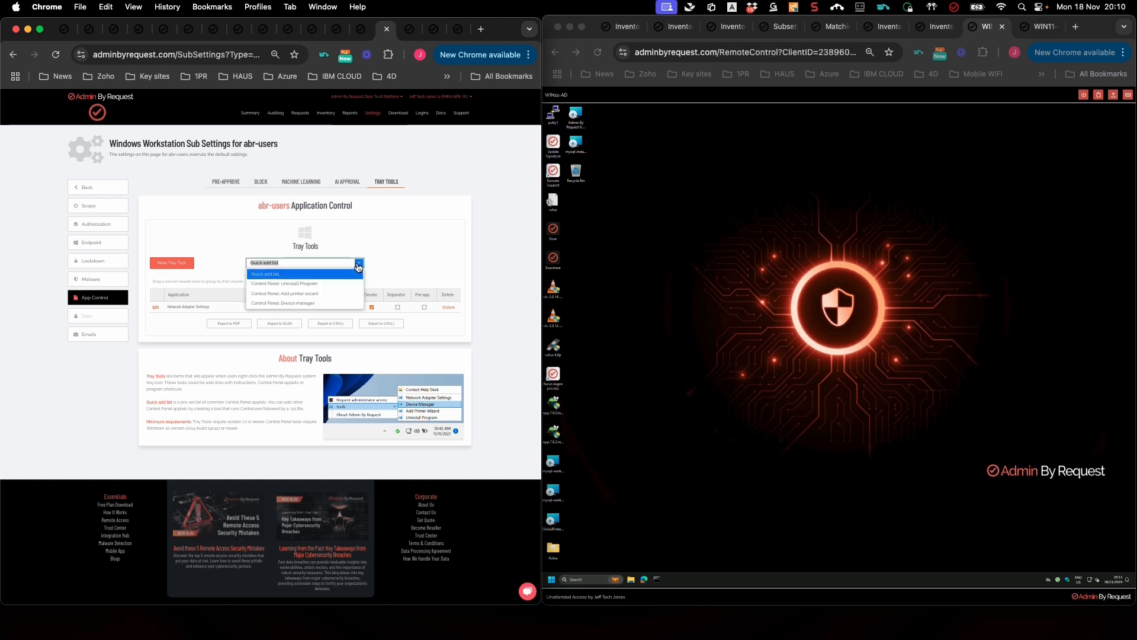
{"action": "left_click", "coordinate": [413, 233]}
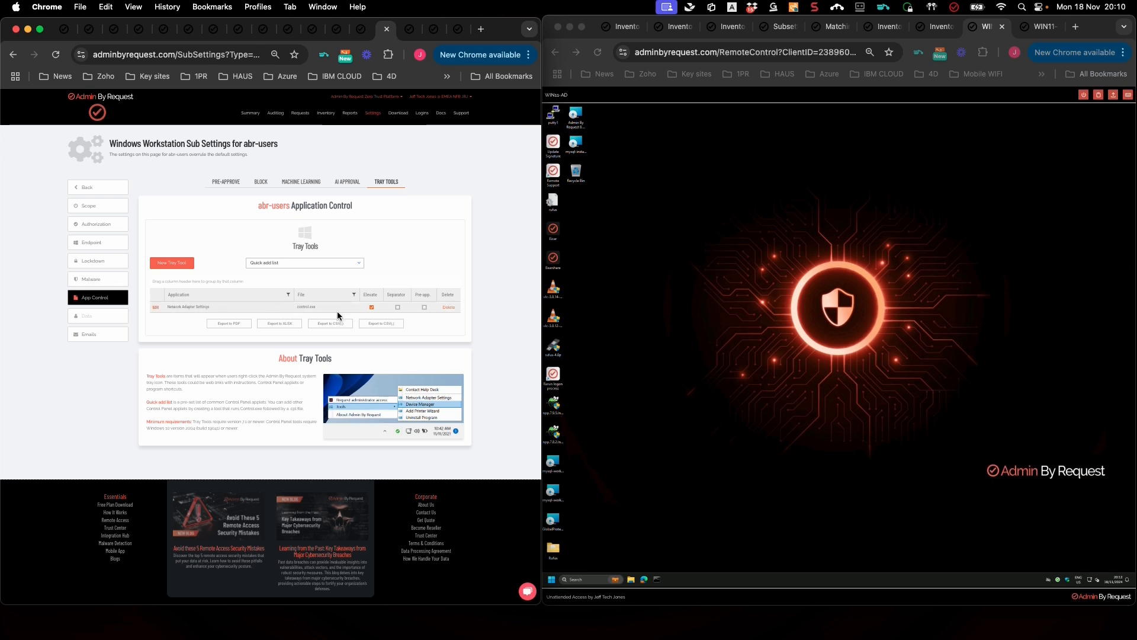
- Turn on Pre-approve for the Network Adapter Settings tray tool and save it
{"action": "left_click", "coordinate": [156, 307]}
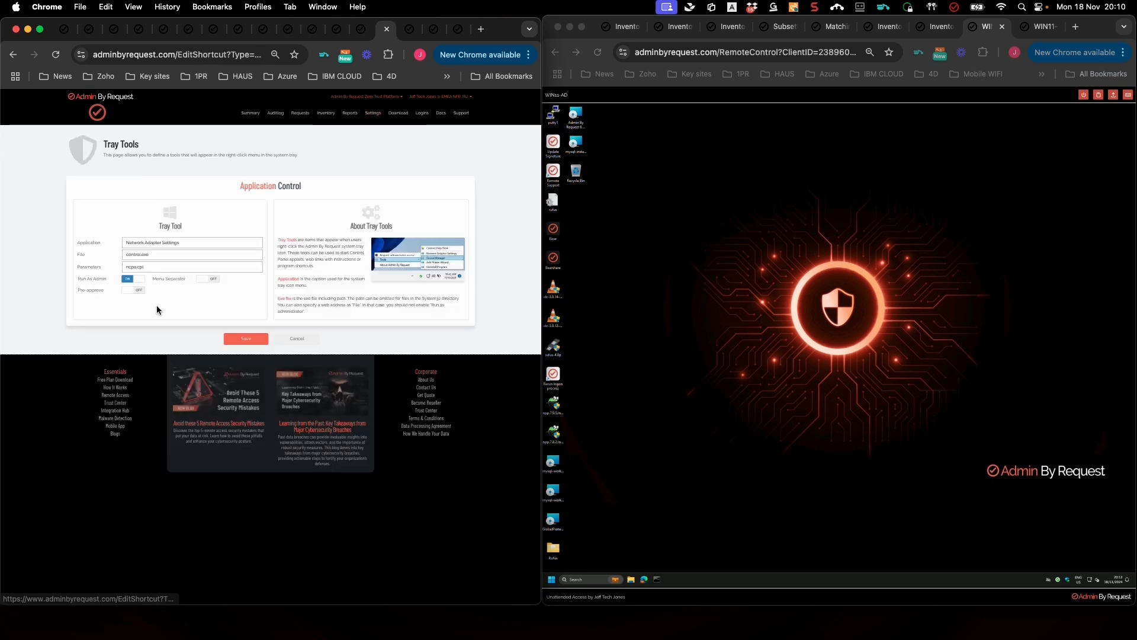
{"action": "left_click", "coordinate": [126, 291]}
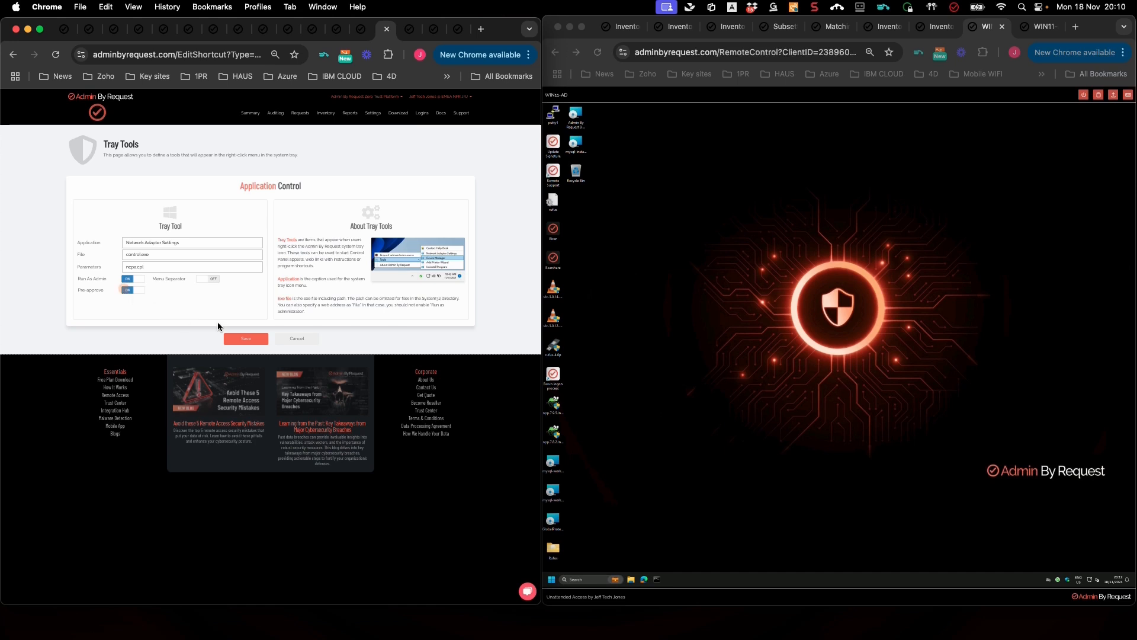
{"action": "left_click", "coordinate": [242, 342]}
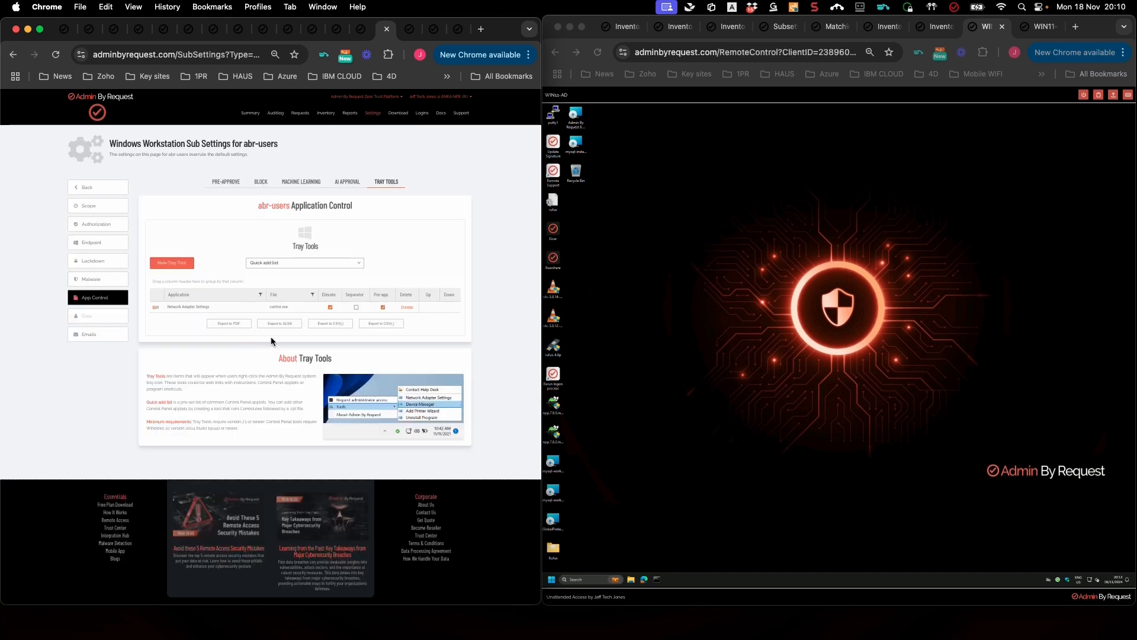
{"action": "right_click", "coordinate": [1047, 578]}
{"action": "left_click", "coordinate": [1044, 577]}
{"action": "left_click", "coordinate": [1036, 575]}
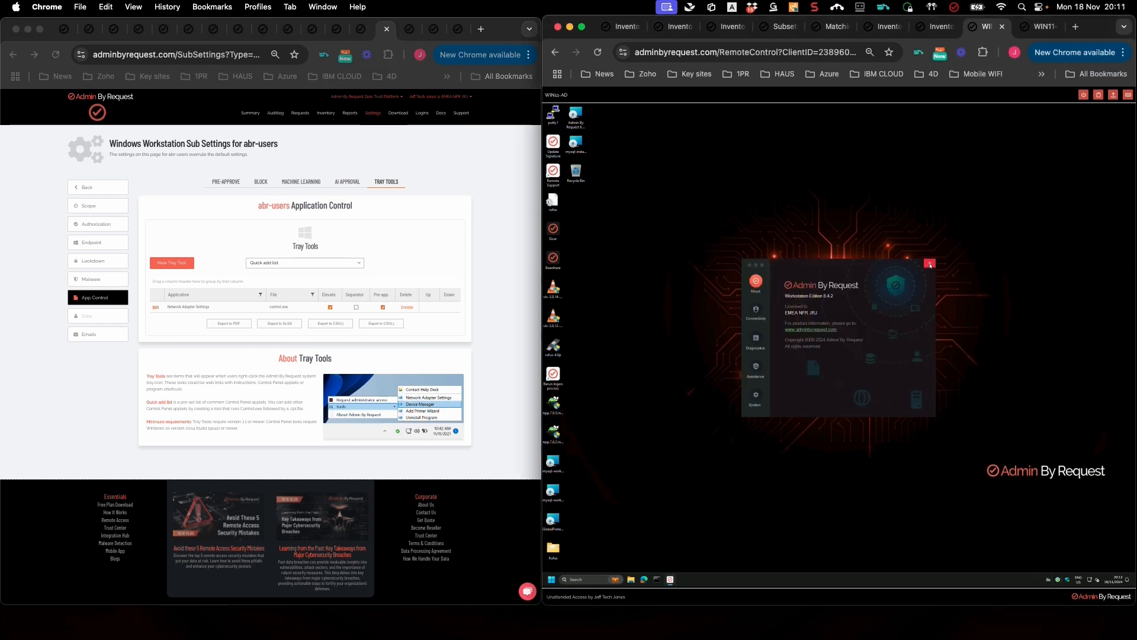
{"action": "left_click", "coordinate": [930, 264]}
- Launch Network Adapter Settings from the Admin By Request tray tools on the remote desktop and allow it to run
{"action": "right_click", "coordinate": [1054, 581]}
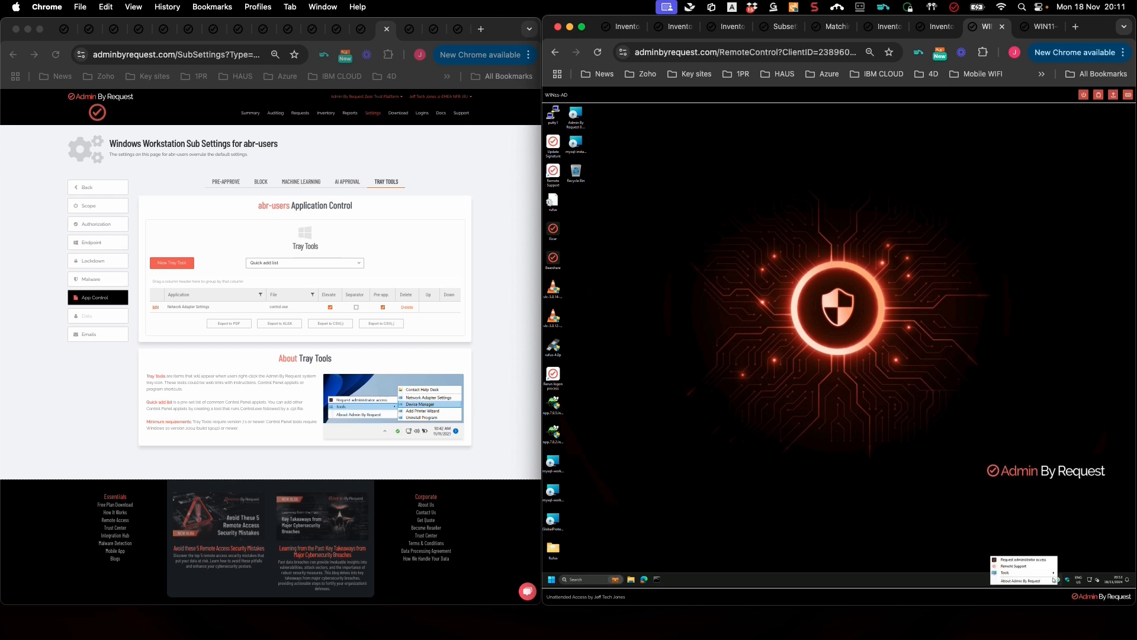
{"action": "mouse_move", "coordinate": [1042, 575]}
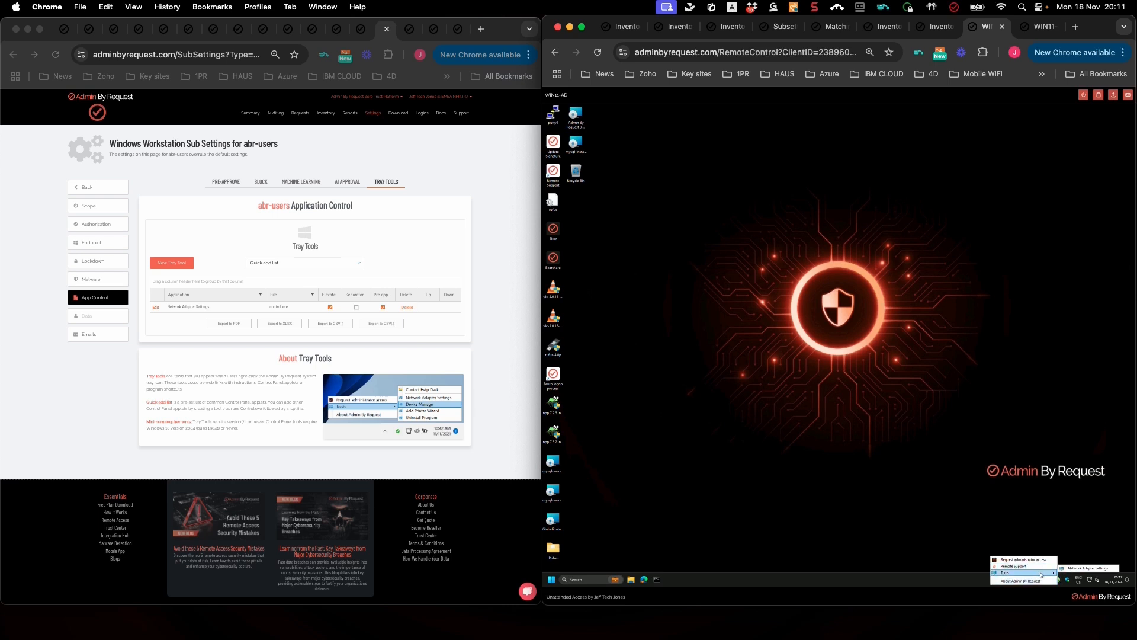
{"action": "left_click", "coordinate": [1086, 570]}
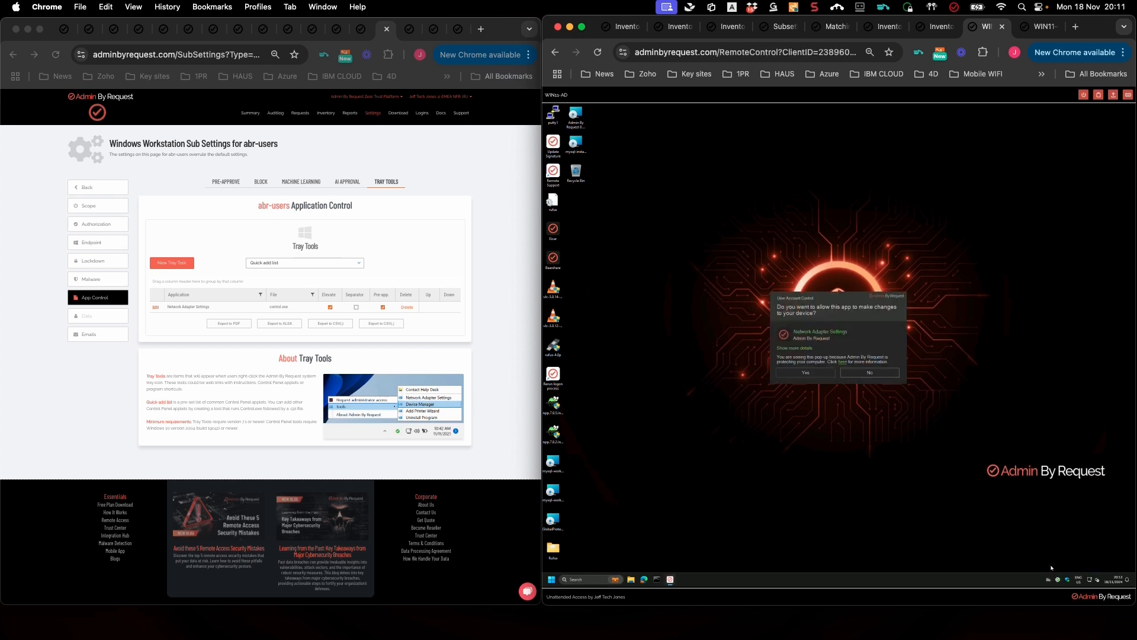
{"action": "left_click", "coordinate": [799, 373]}
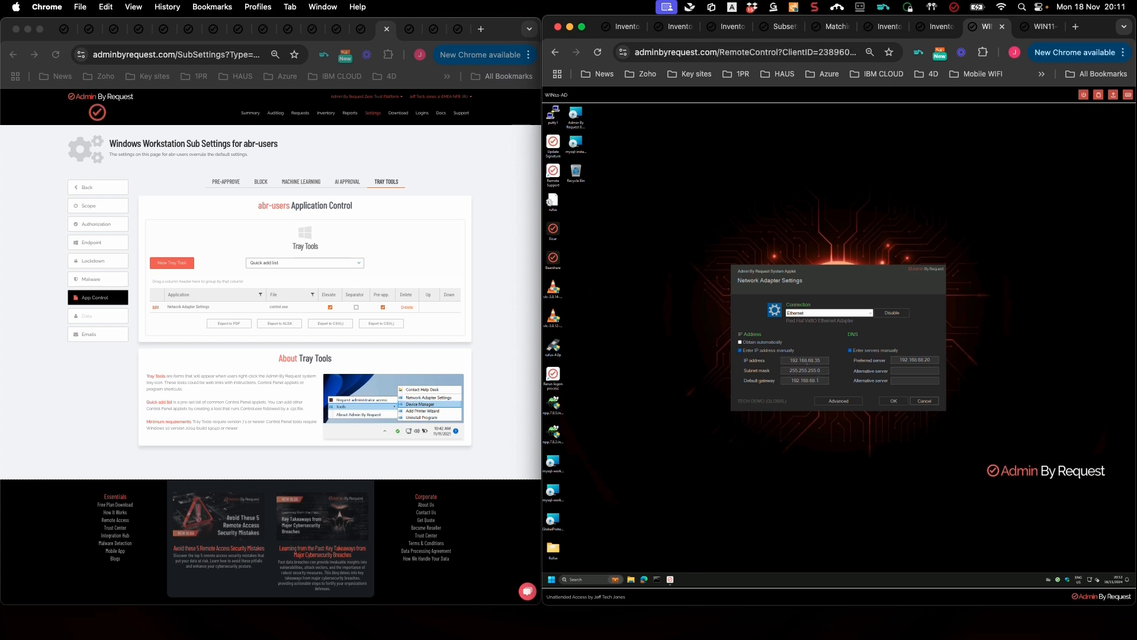
- View the Ethernet connection's advanced IP address settings, then cancel out of them and the Network Adapter Settings without changes
{"action": "left_click", "coordinate": [831, 402]}
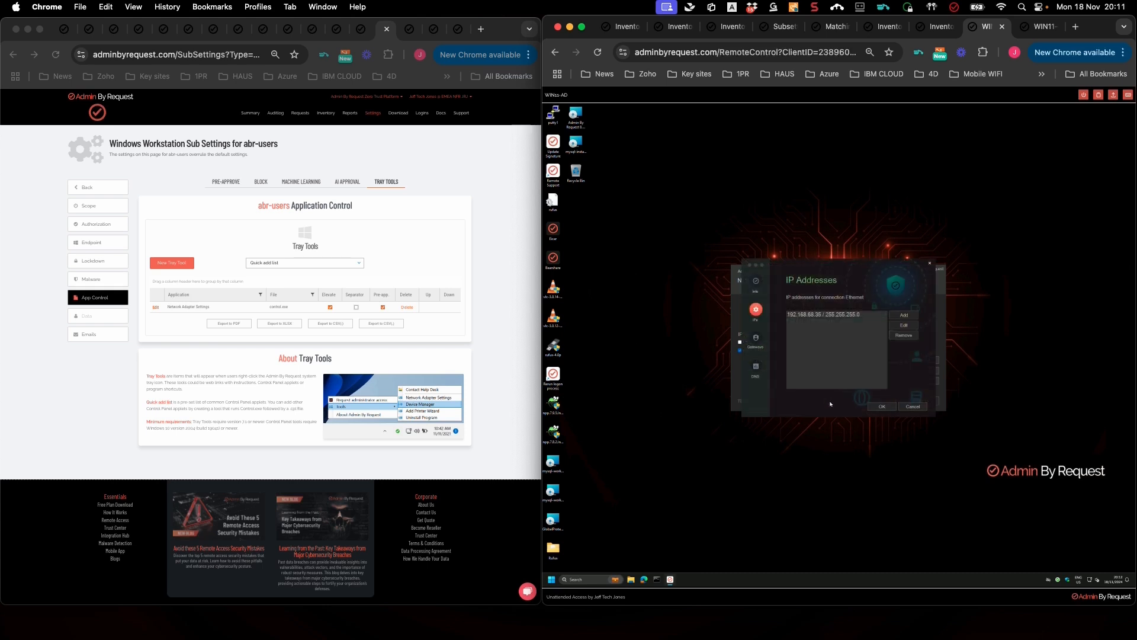
{"action": "left_click", "coordinate": [914, 408]}
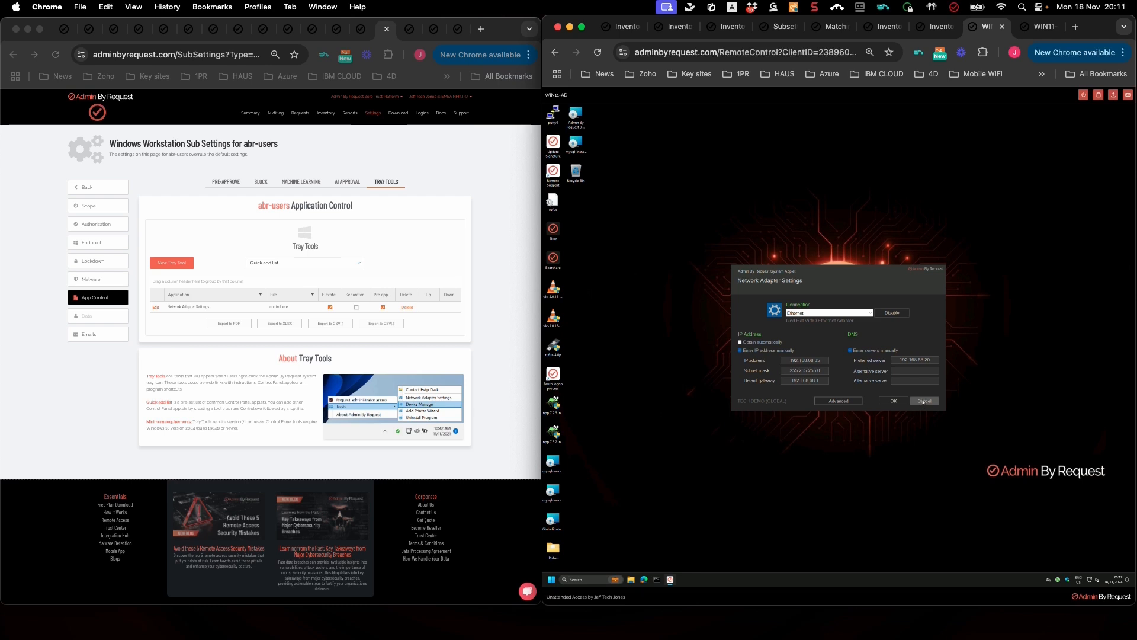
{"action": "left_click", "coordinate": [923, 402]}
- Check the tools offered by the Admin By Request tray icon again and dismiss the list
{"action": "right_click", "coordinate": [1058, 580]}
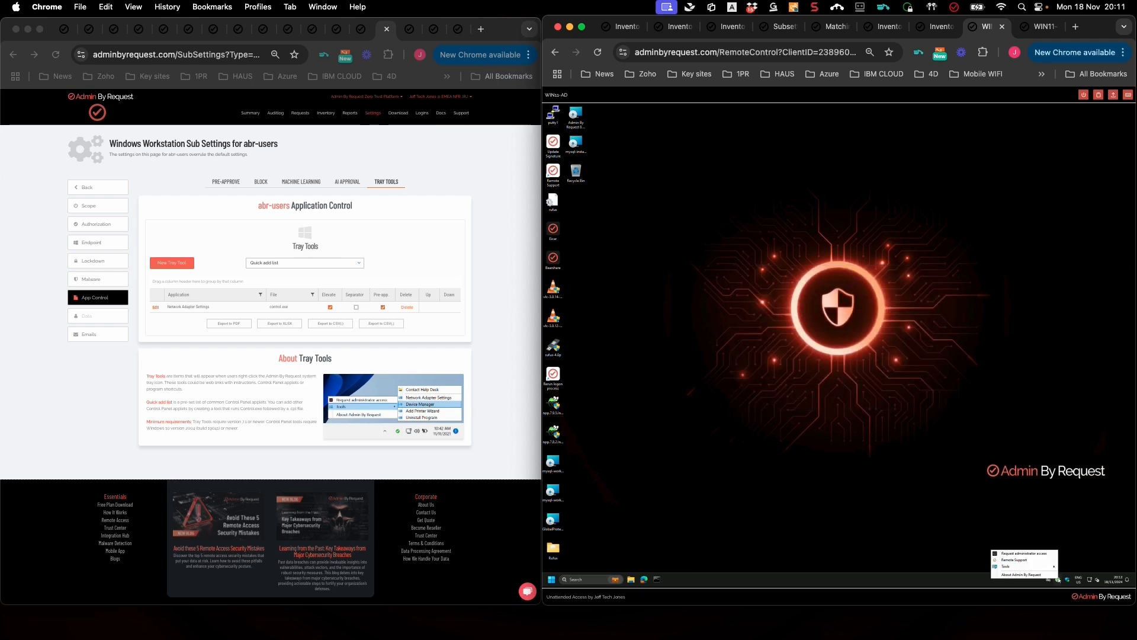
{"action": "mouse_move", "coordinate": [1043, 567]}
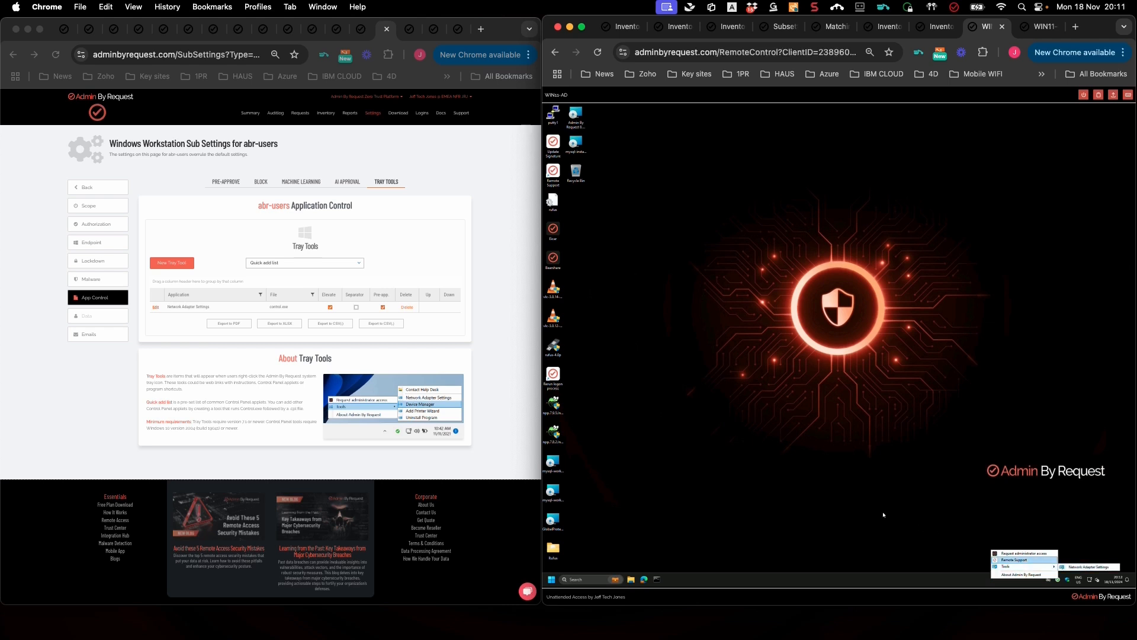
{"action": "left_click", "coordinate": [848, 508]}
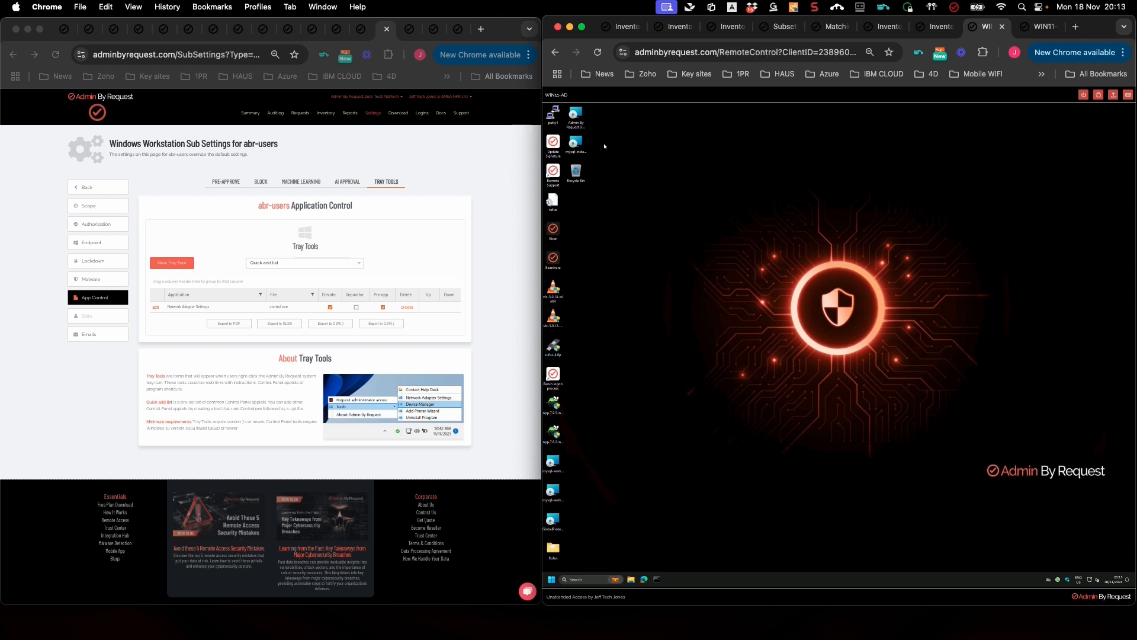
- Test the vendor block by launching the MySQL installer on the remote desktop and dismiss the denial dialog
{"action": "double_click", "coordinate": [576, 143]}
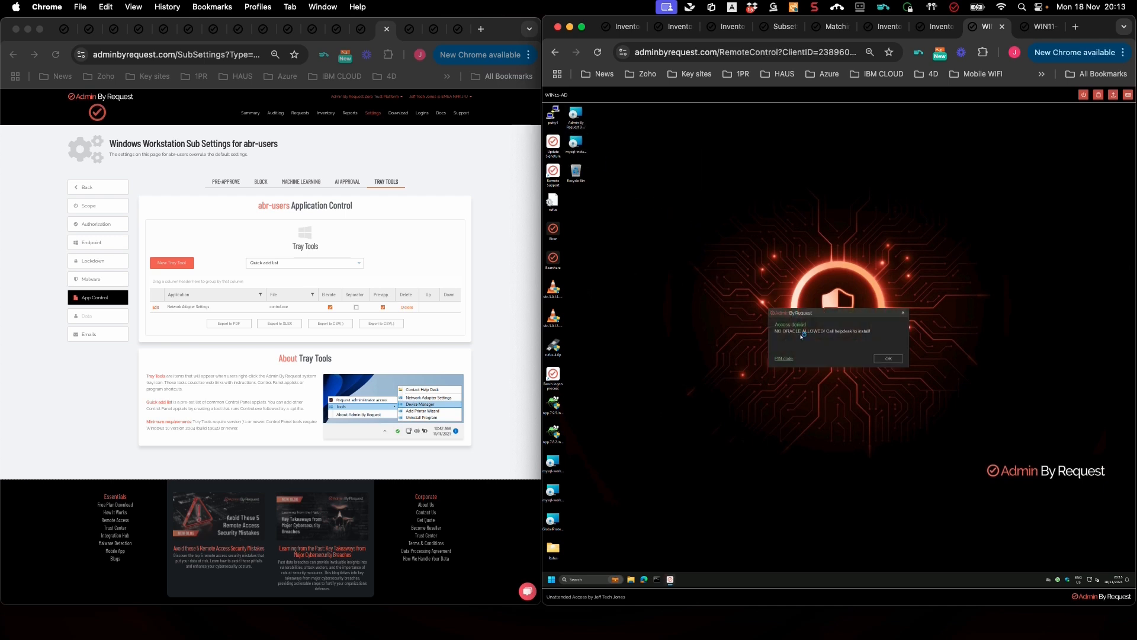
{"action": "left_click", "coordinate": [889, 359]}
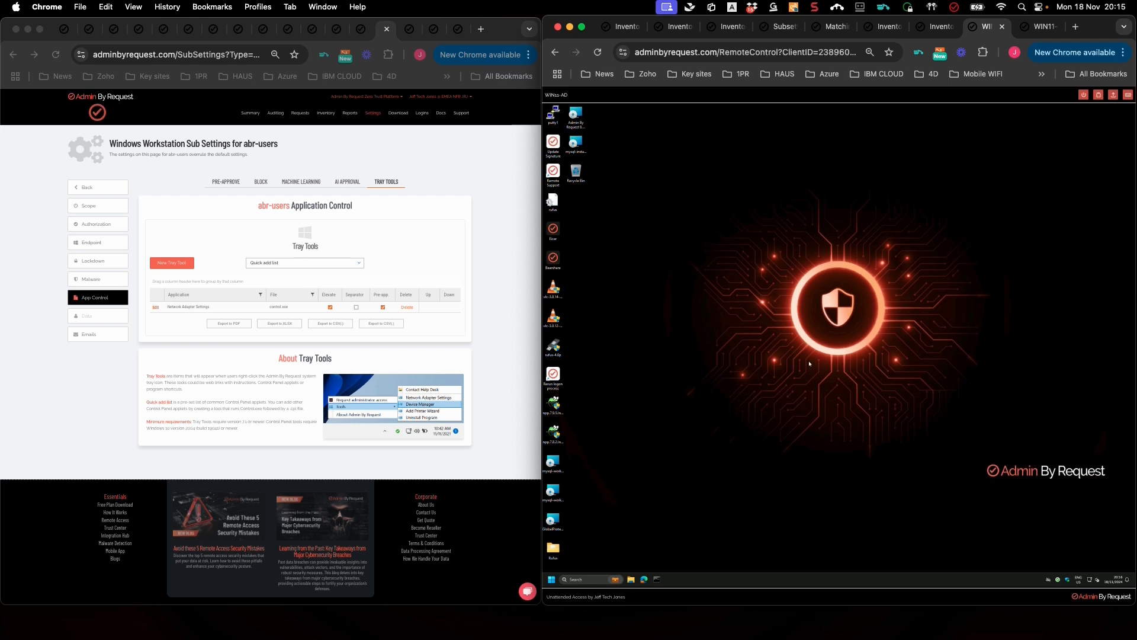
- Create a Windows workstation sub setting named abr-helpdesk
{"action": "left_click", "coordinate": [511, 303]}
{"action": "mouse_move", "coordinate": [373, 113]}
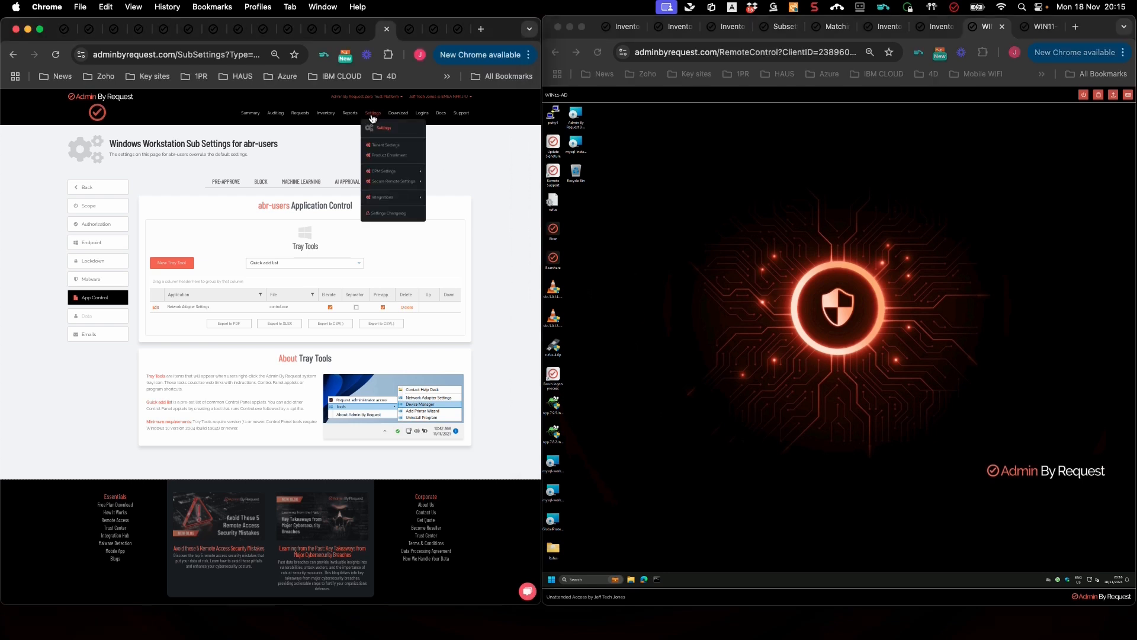
{"action": "mouse_move", "coordinate": [385, 171]}
{"action": "left_click", "coordinate": [449, 201]}
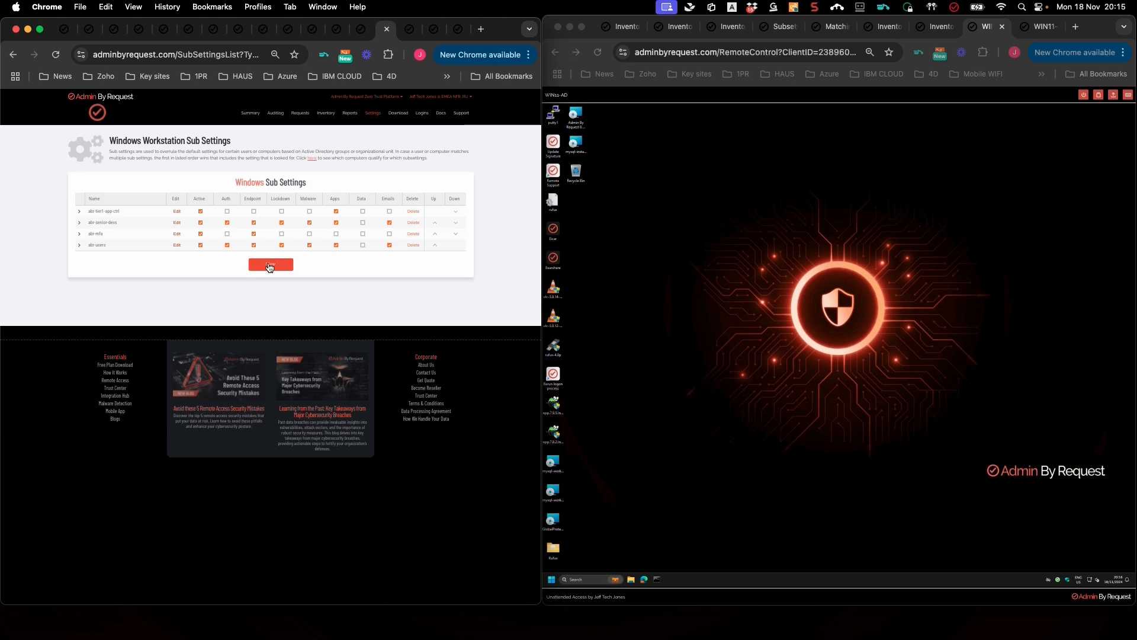
{"action": "left_click", "coordinate": [269, 265]}
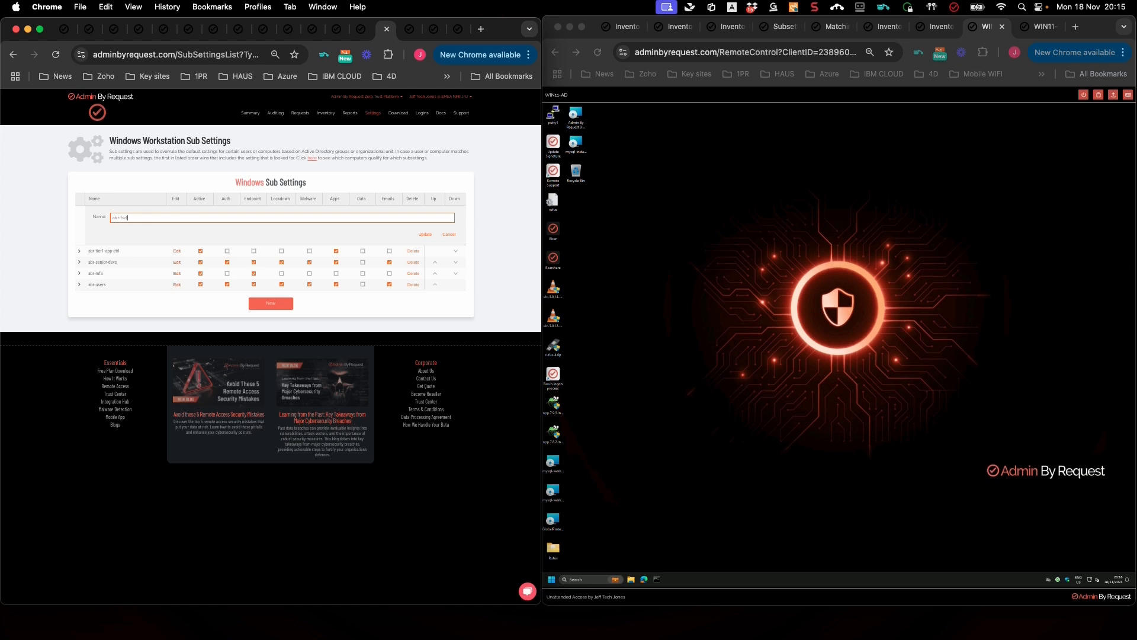
{"action": "type", "text": "abr-helpdesk"}
{"action": "left_click", "coordinate": [425, 235]}
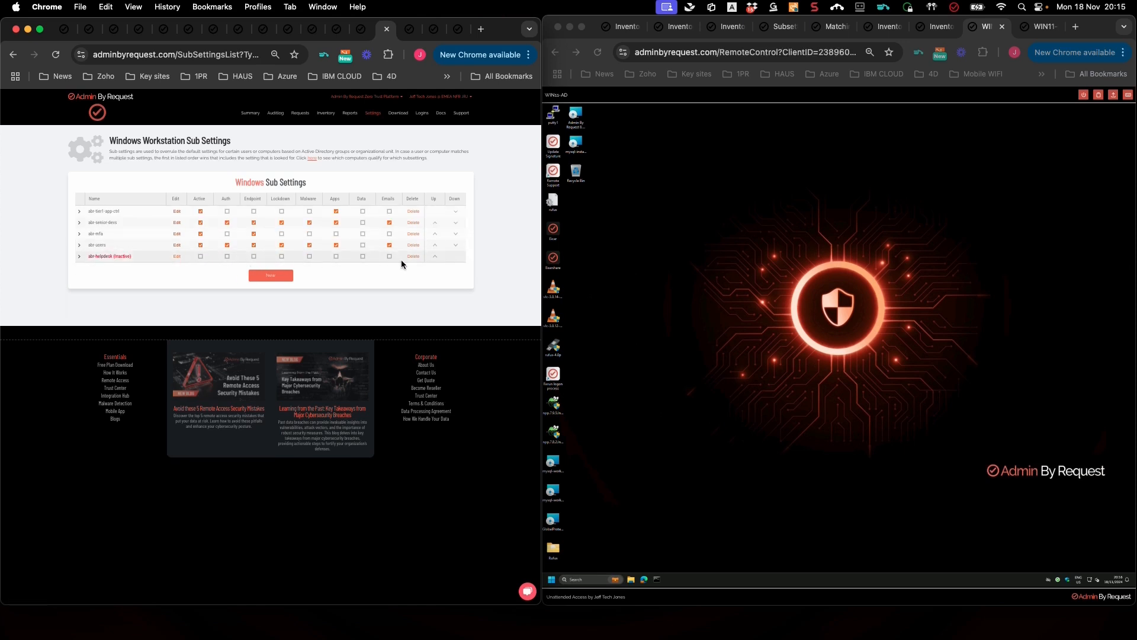
- Move the abr-helpdesk sub setting up to the first place in the Windows sub settings list
{"action": "left_click", "coordinate": [434, 255]}
{"action": "left_click", "coordinate": [436, 245]}
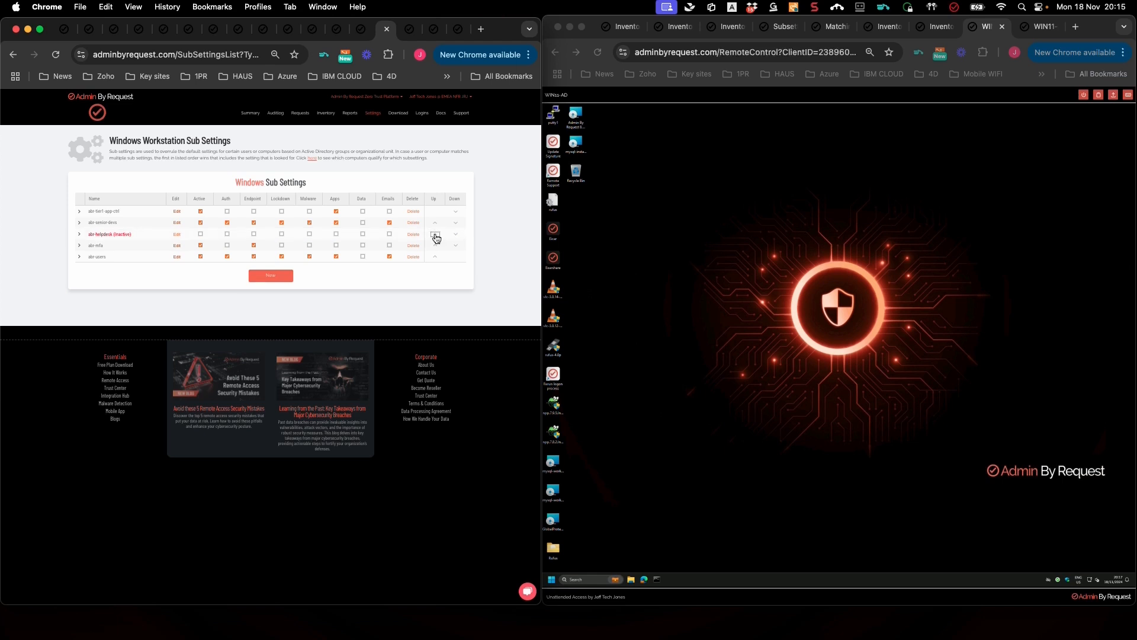
{"action": "left_click", "coordinate": [435, 230]}
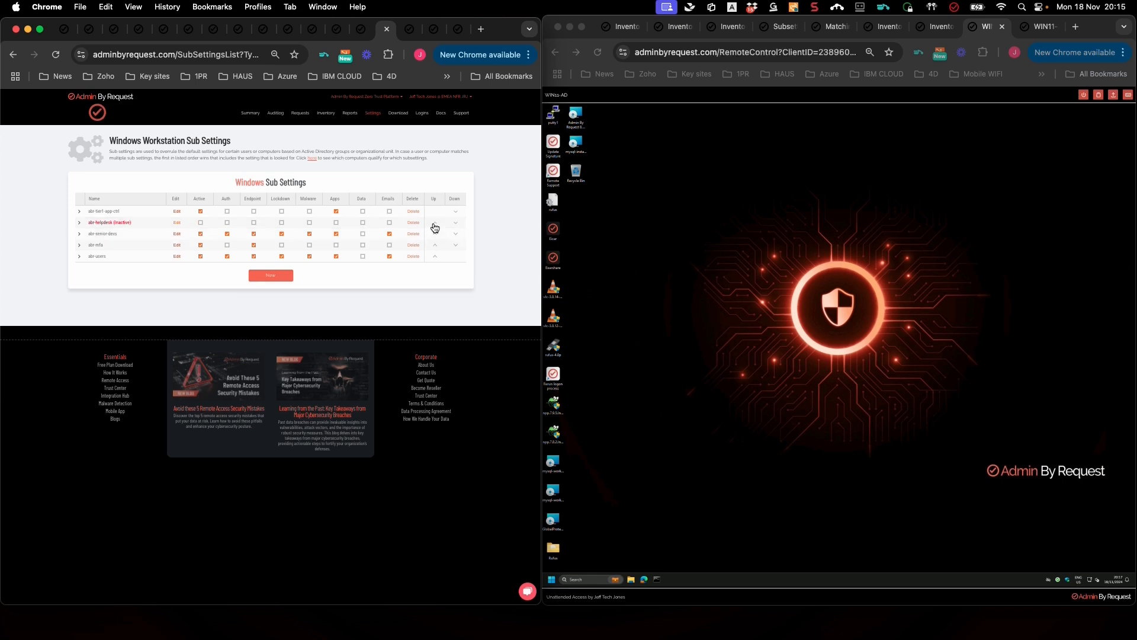
{"action": "left_click", "coordinate": [434, 224]}
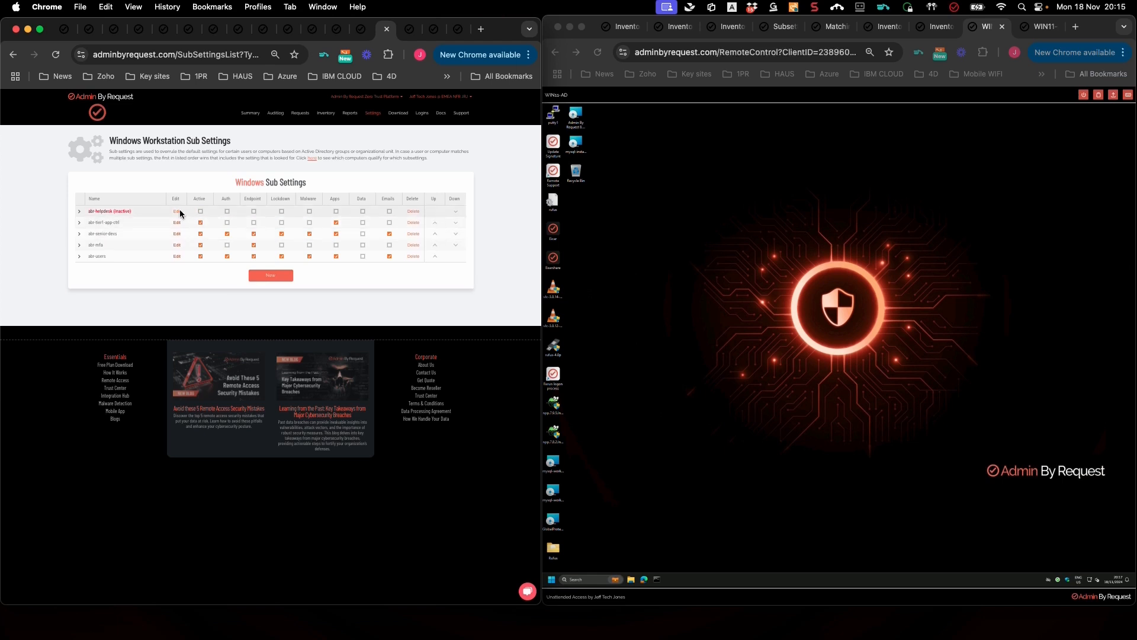
- Limit the abr-helpdesk scope to users in the group abr-helpdesk and save it
{"action": "left_click", "coordinate": [180, 211]}
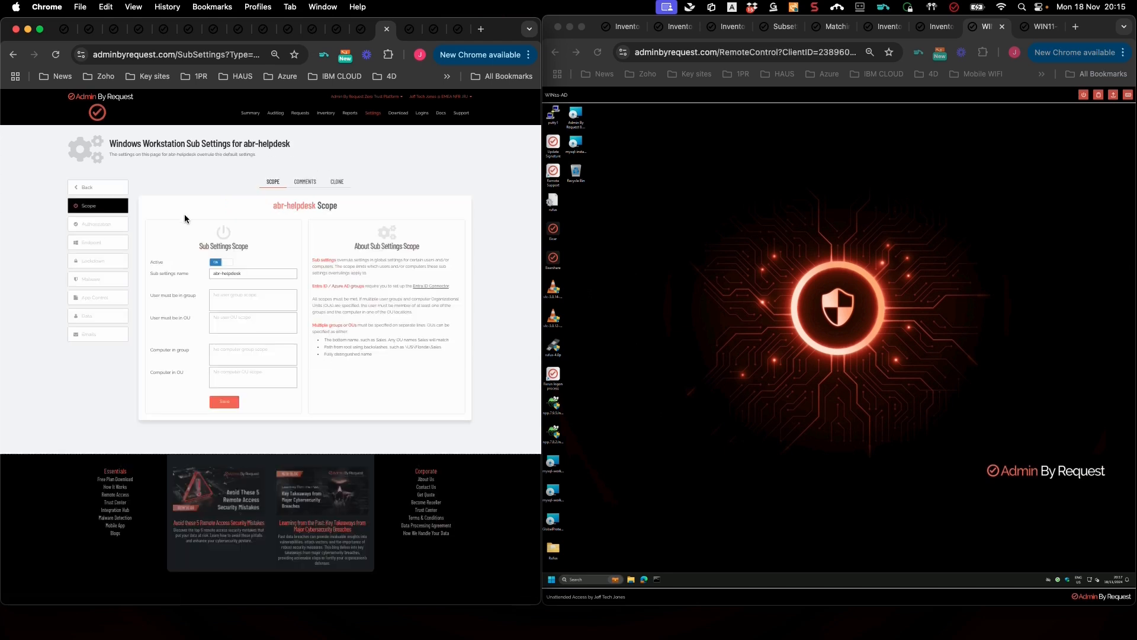
{"action": "left_click", "coordinate": [233, 301]}
{"action": "type", "text": "abr-helpdesk"}
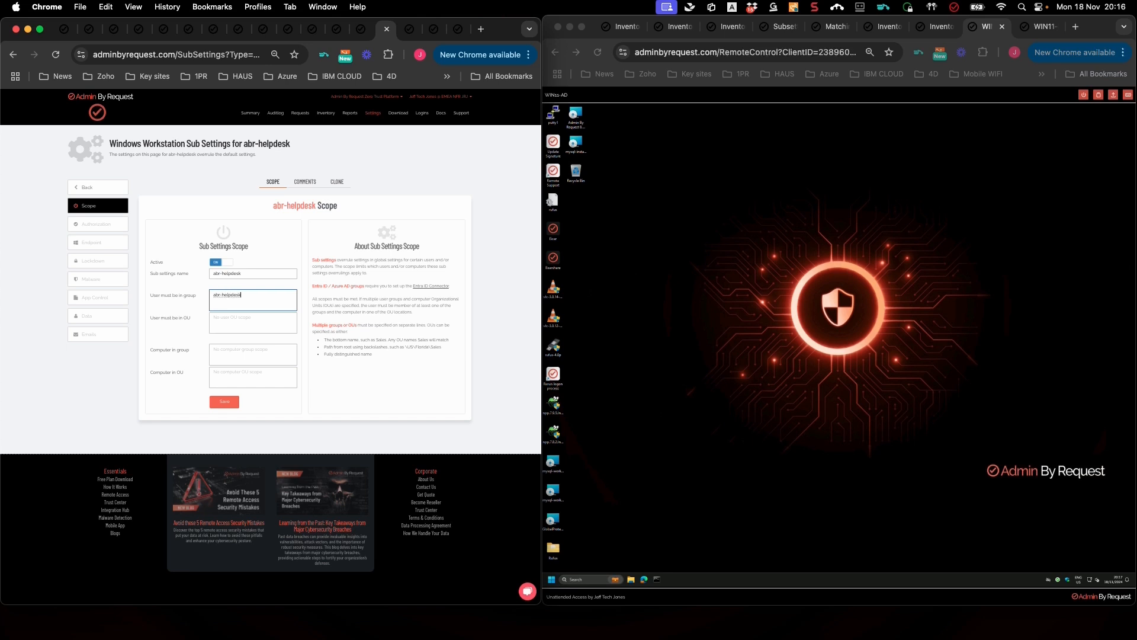
{"action": "left_click", "coordinate": [223, 403]}
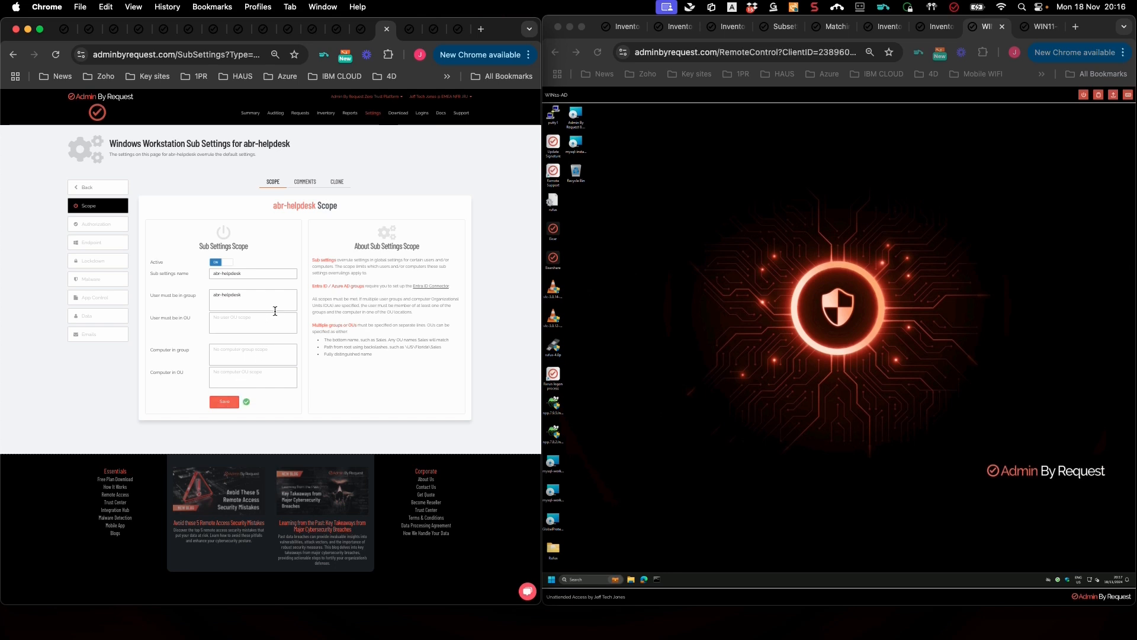
- Overrule global authorization for abr-helpdesk, turning off Require approval and Require reason for both Run As Admin and Admin Session, and save both
{"action": "left_click", "coordinate": [97, 227]}
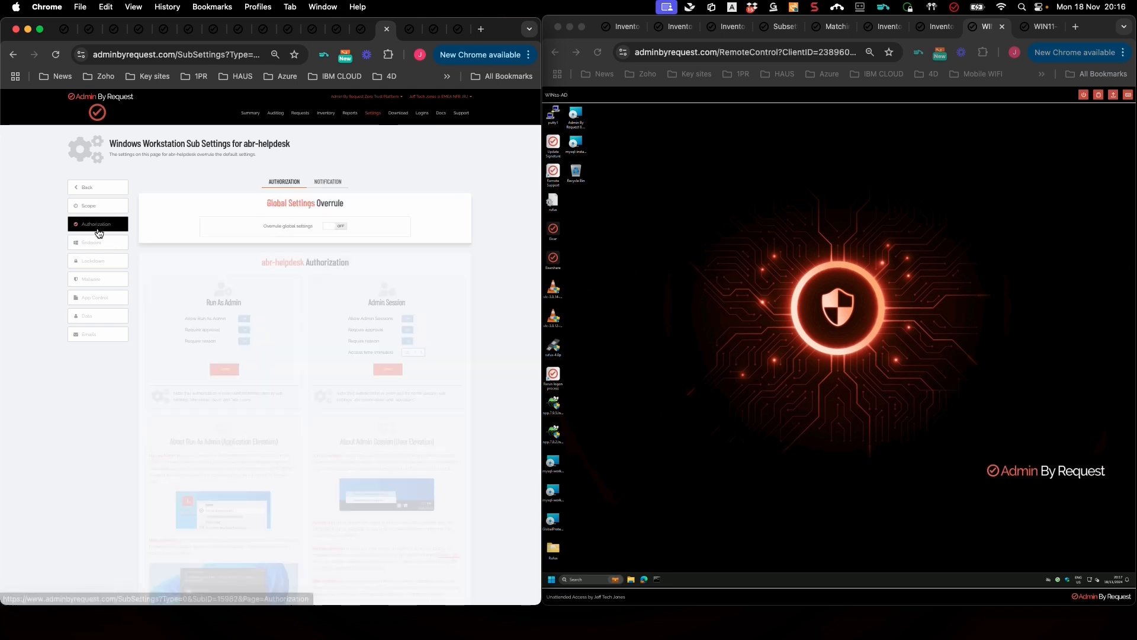
{"action": "left_click", "coordinate": [332, 227]}
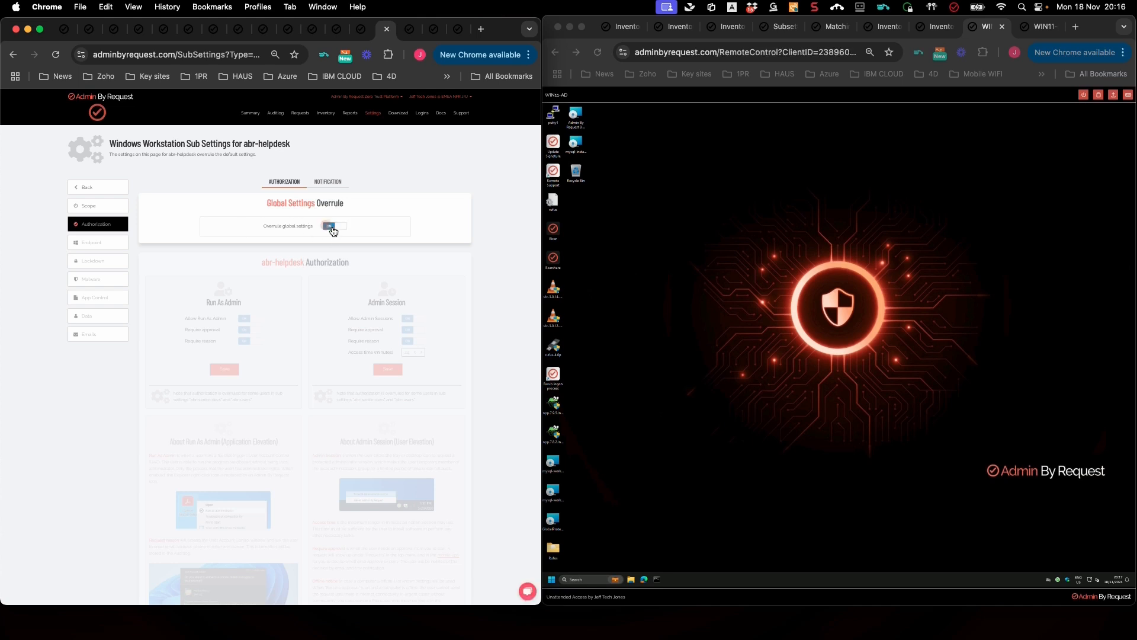
{"action": "left_click", "coordinate": [245, 330]}
{"action": "left_click", "coordinate": [245, 341]}
{"action": "left_click", "coordinate": [410, 331]}
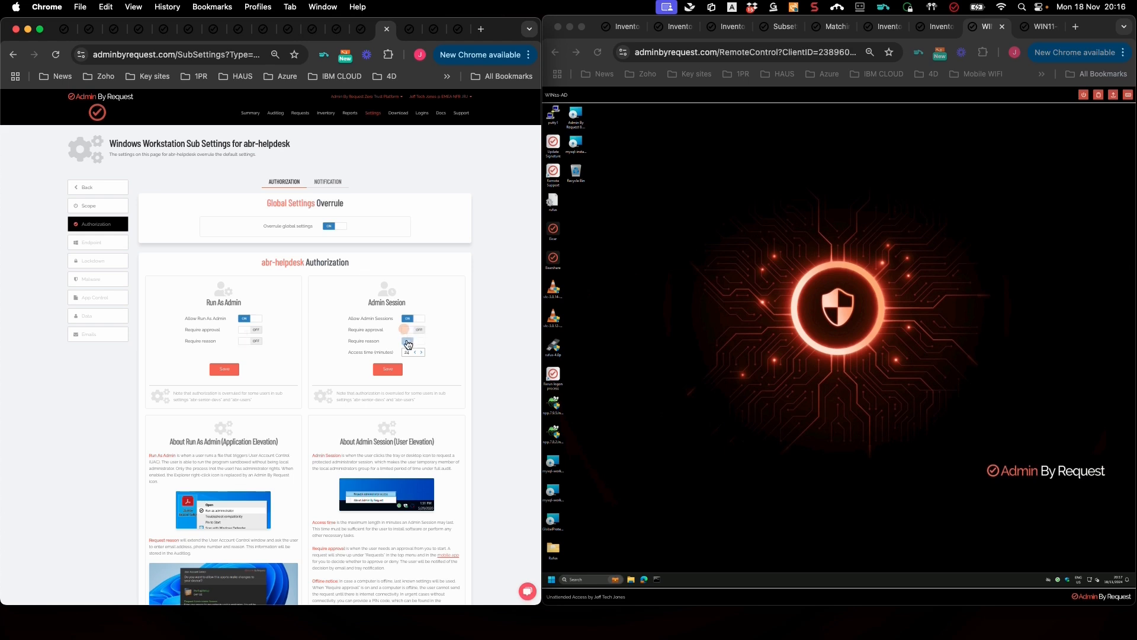
{"action": "left_click", "coordinate": [408, 342]}
{"action": "left_click", "coordinate": [225, 372]}
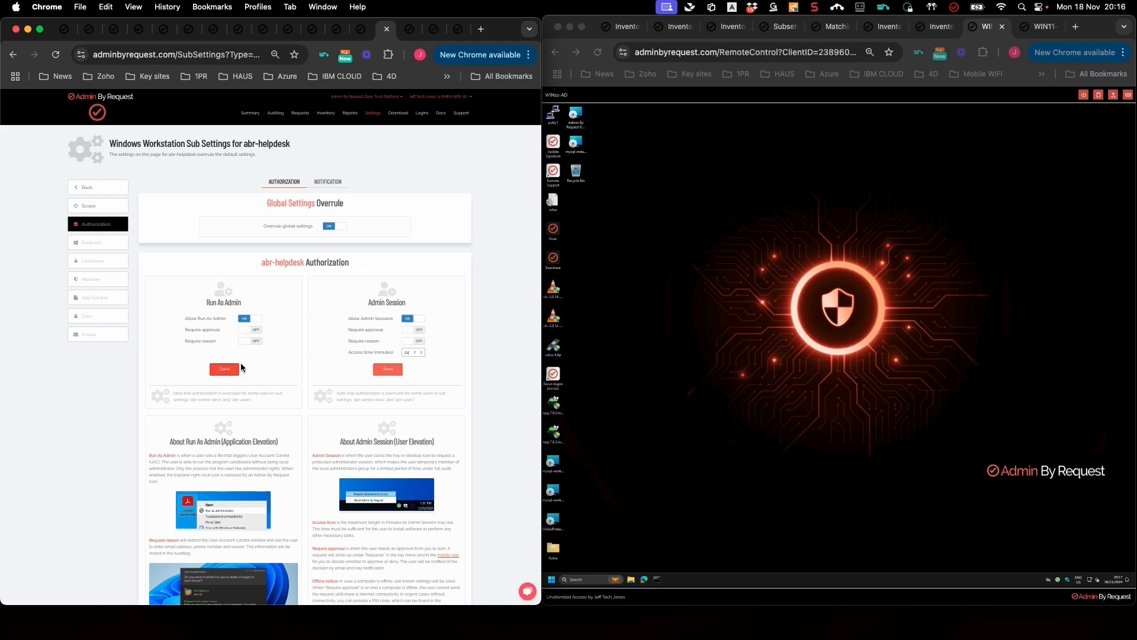
{"action": "left_click", "coordinate": [388, 371]}
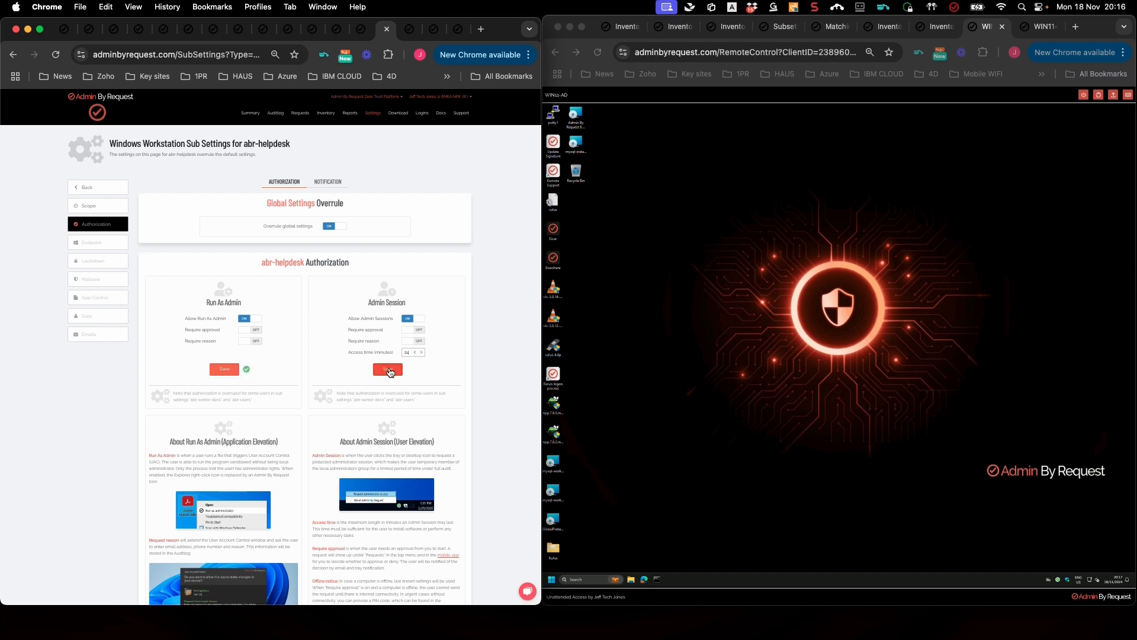
- Overrule the global Run As Admin lockdown for abr-helpdesk and turn off Deny elevating system files
{"action": "left_click", "coordinate": [93, 246]}
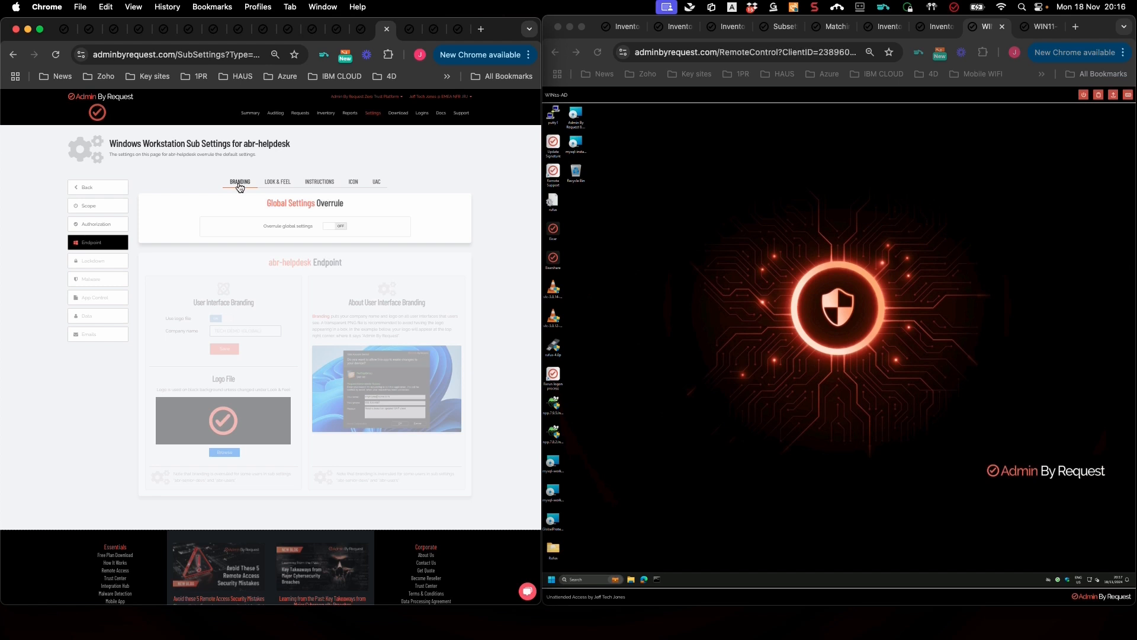
{"action": "left_click", "coordinate": [100, 264]}
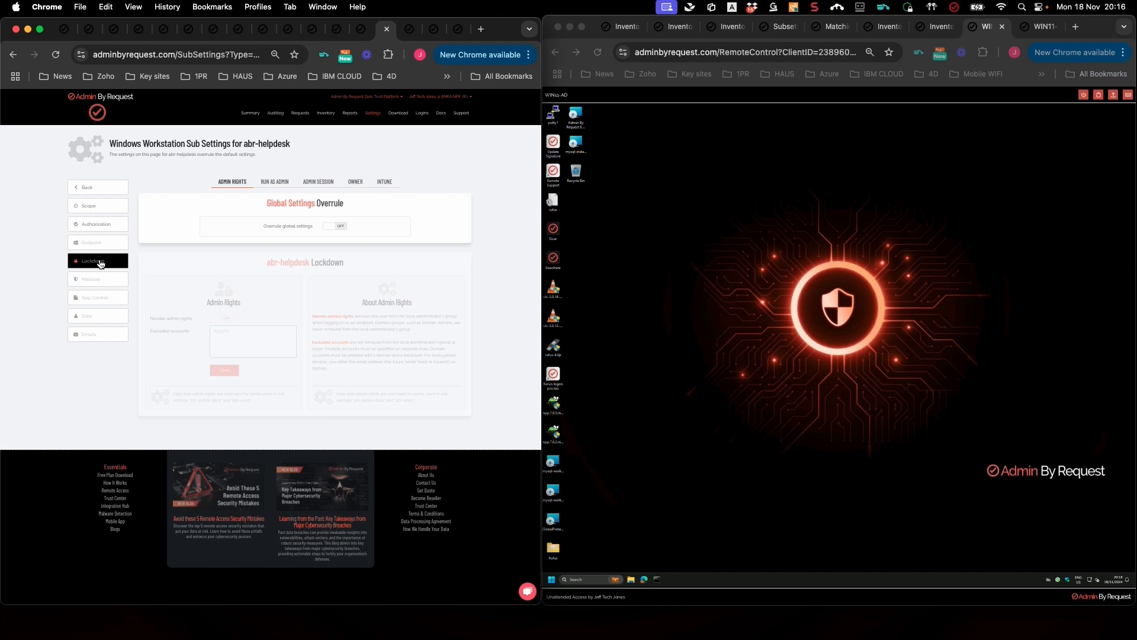
{"action": "left_click", "coordinate": [268, 182]}
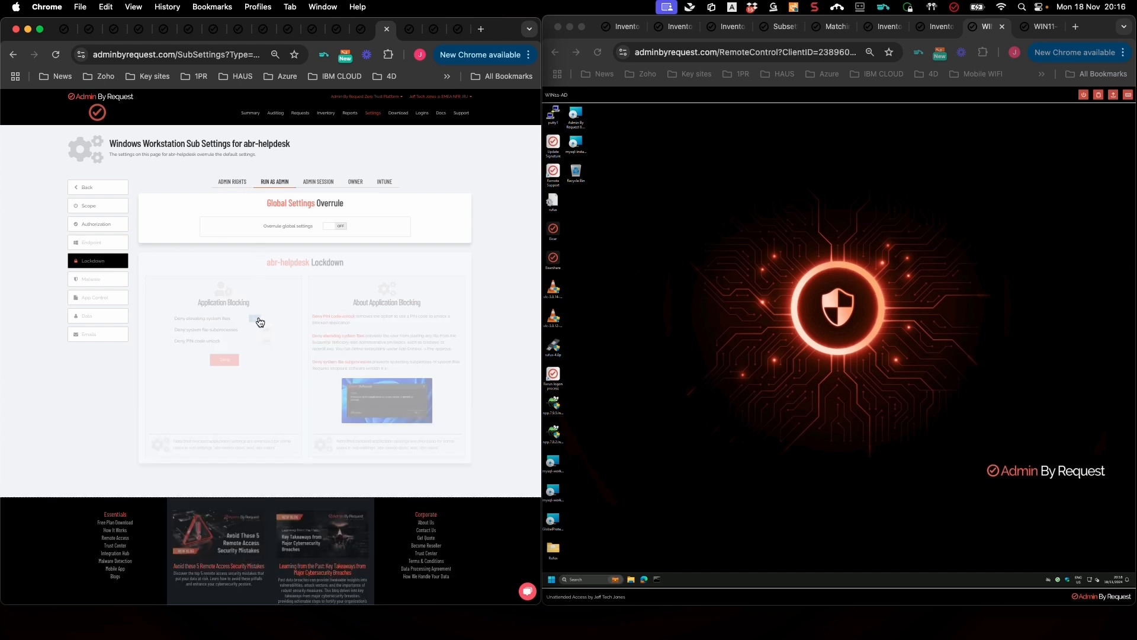
{"action": "left_click", "coordinate": [330, 226]}
{"action": "left_click", "coordinate": [253, 320]}
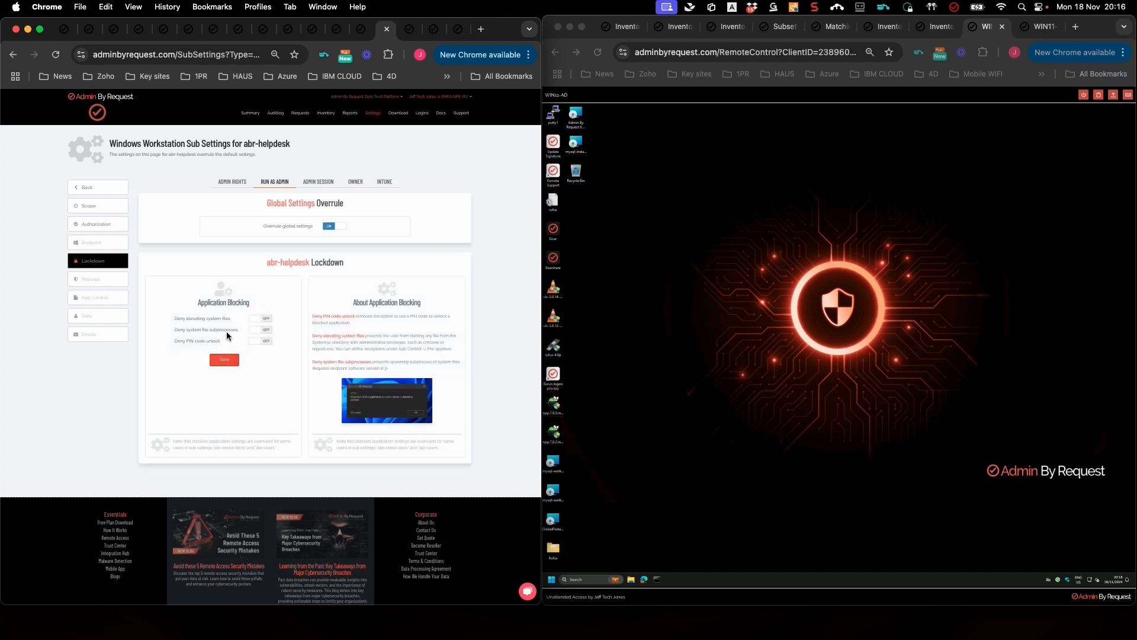
{"action": "left_click", "coordinate": [321, 183]}
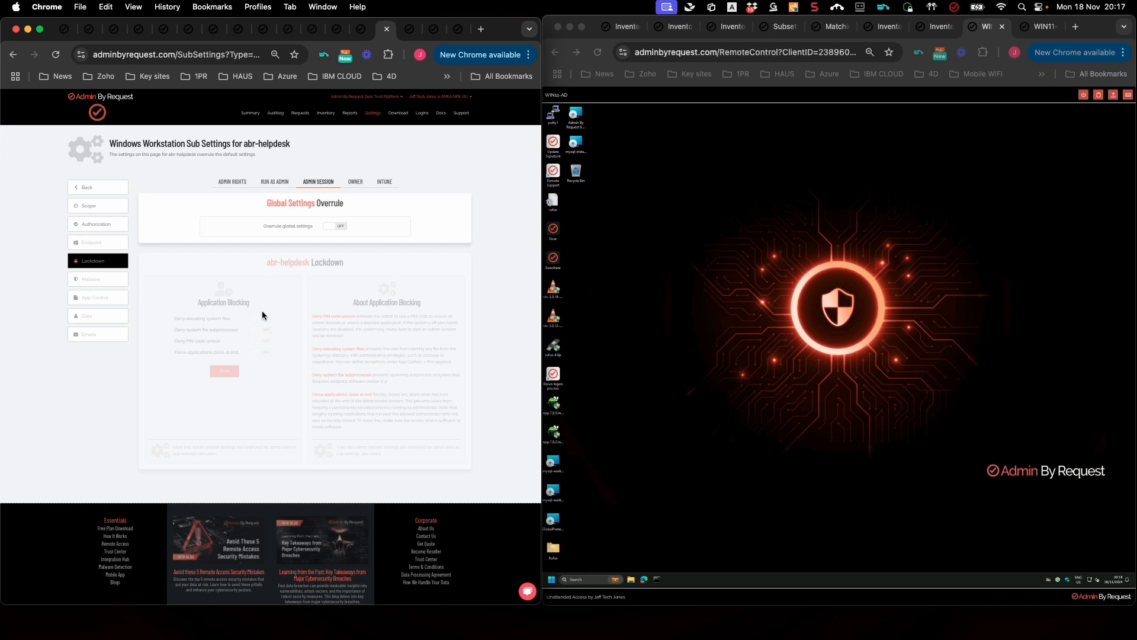
- Add Device Manager from the quick add list to the abr-helpdesk tray tools, leaving its entry options at their defaults
{"action": "left_click", "coordinate": [95, 281]}
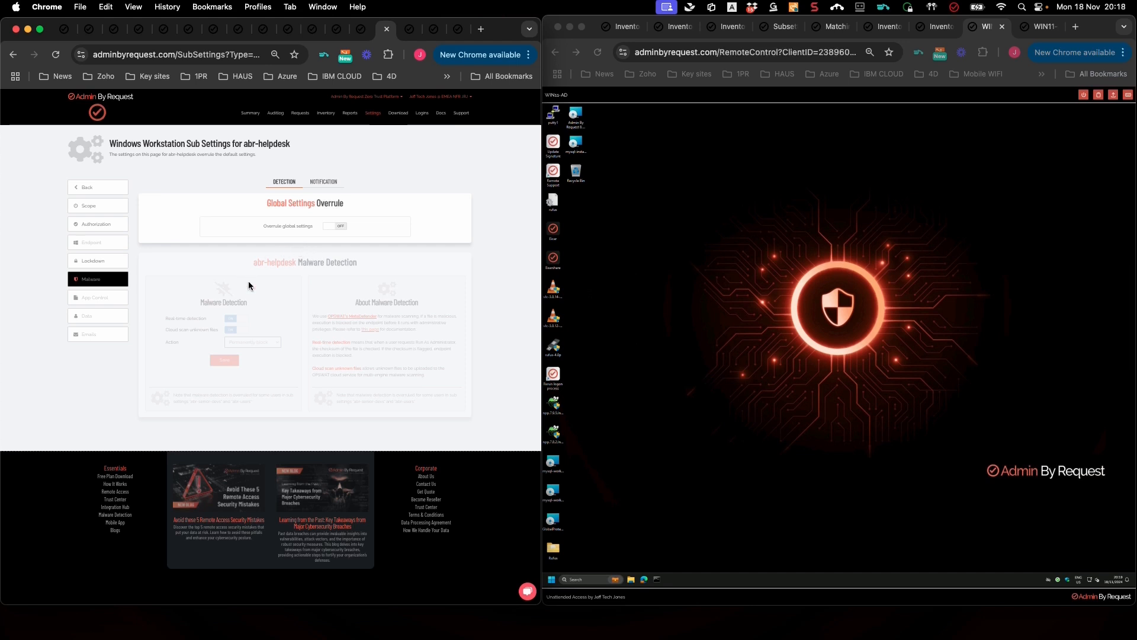
{"action": "left_click", "coordinate": [93, 300]}
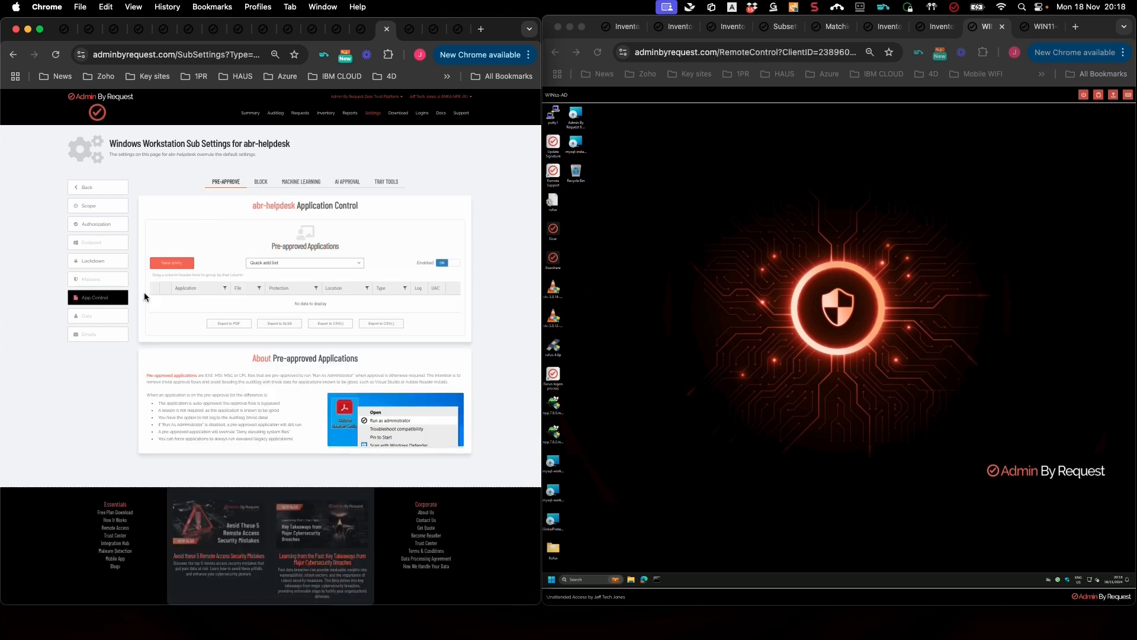
{"action": "left_click", "coordinate": [264, 184]}
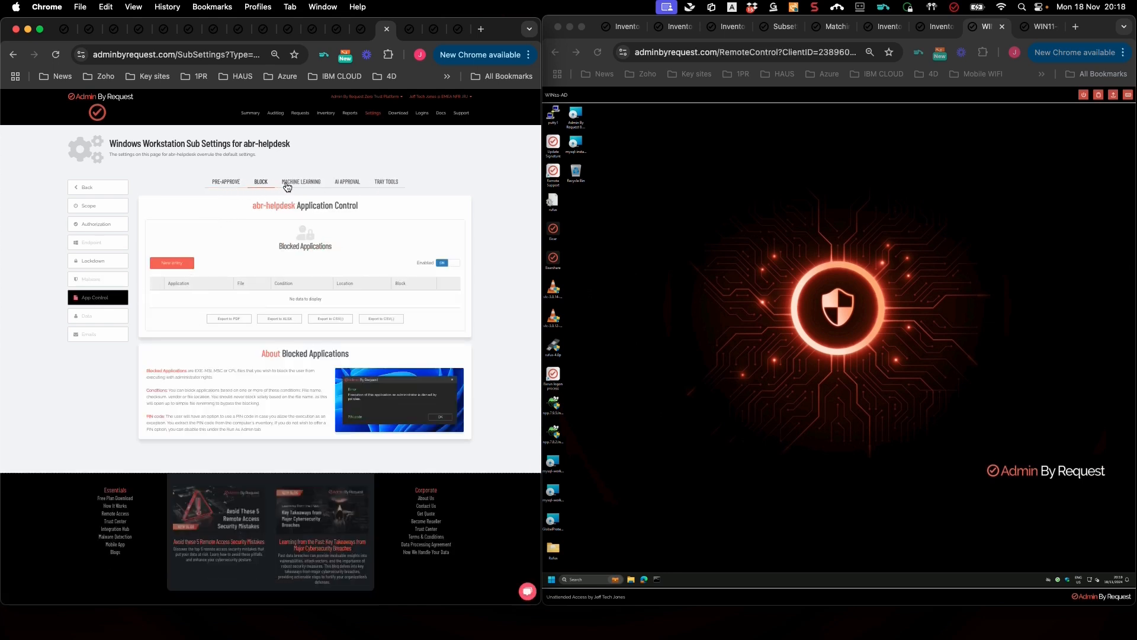
{"action": "left_click", "coordinate": [388, 183]}
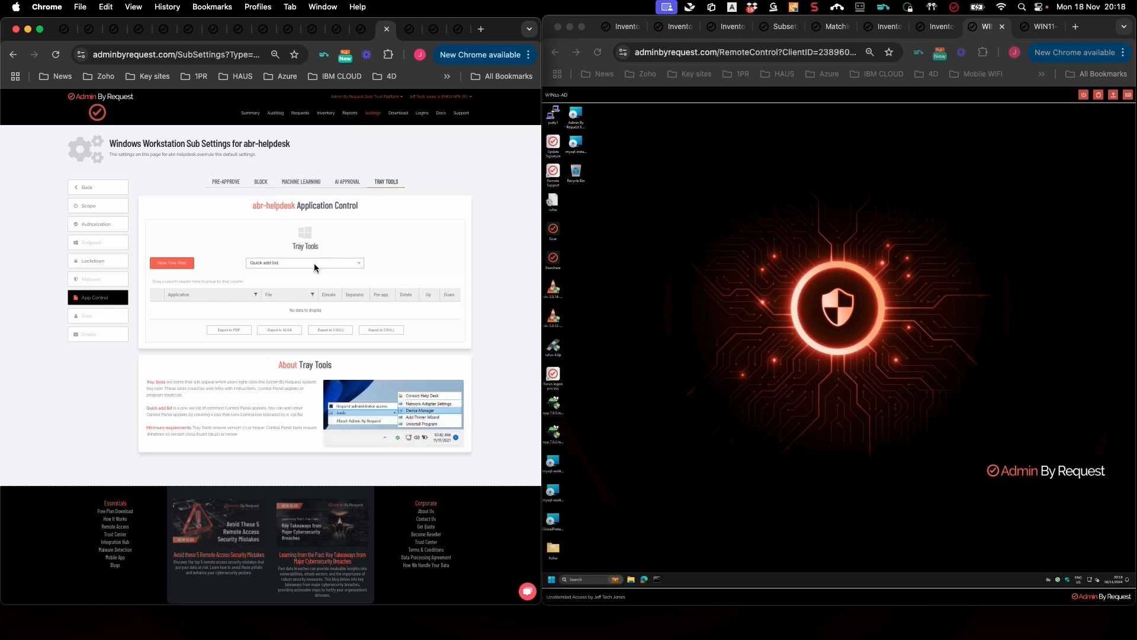
{"action": "left_click", "coordinate": [297, 262]}
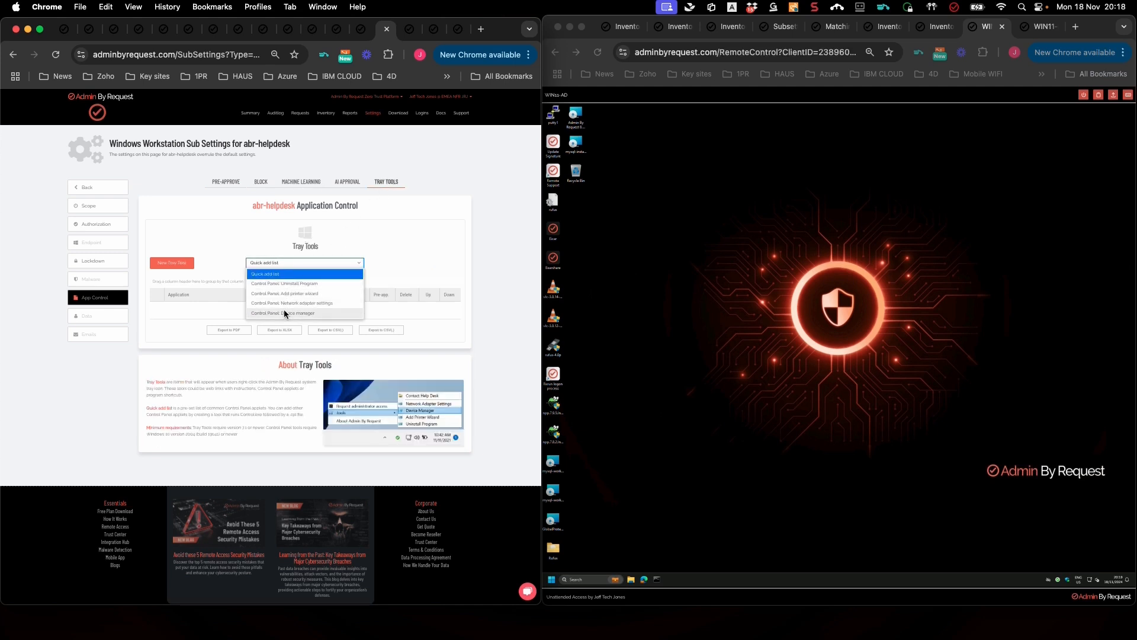
{"action": "left_click", "coordinate": [283, 313]}
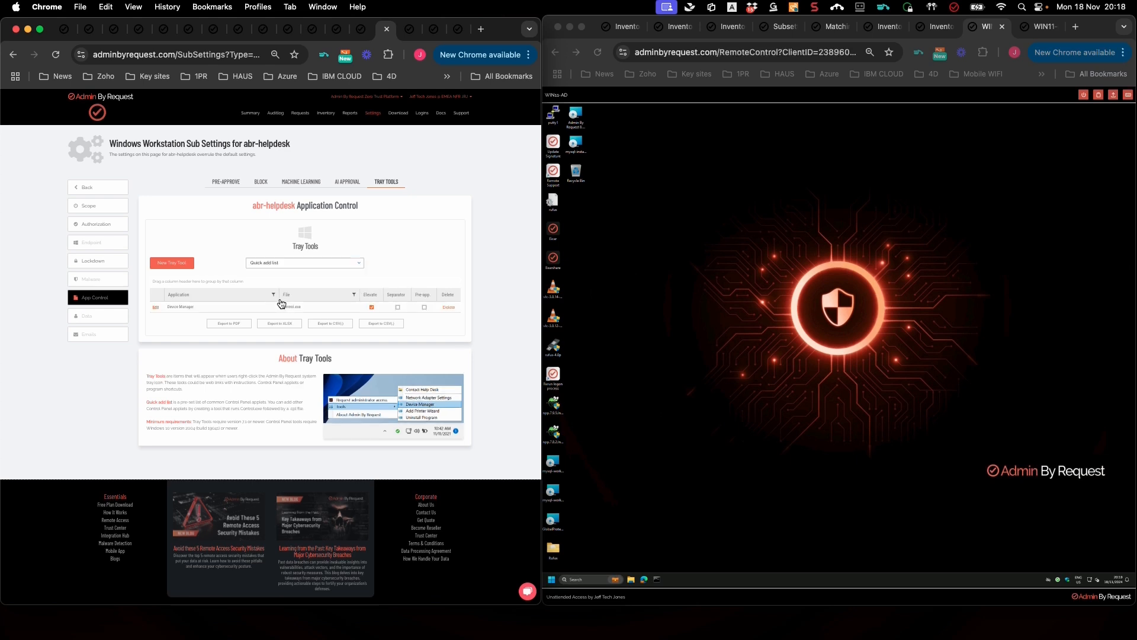
{"action": "left_click", "coordinate": [156, 306]}
{"action": "left_click", "coordinate": [295, 336]}
- Create a tray tool named Services for the file Services.msc with parameter /S, turn on Pre-approve and save it
{"action": "left_click", "coordinate": [172, 264]}
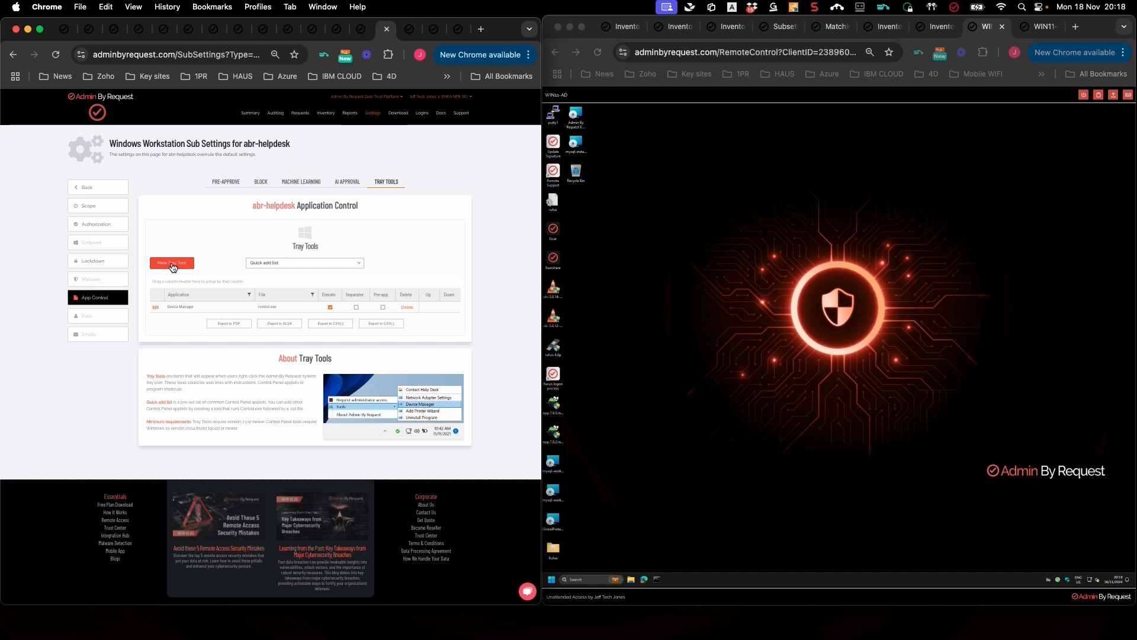
{"action": "left_click", "coordinate": [163, 244]}
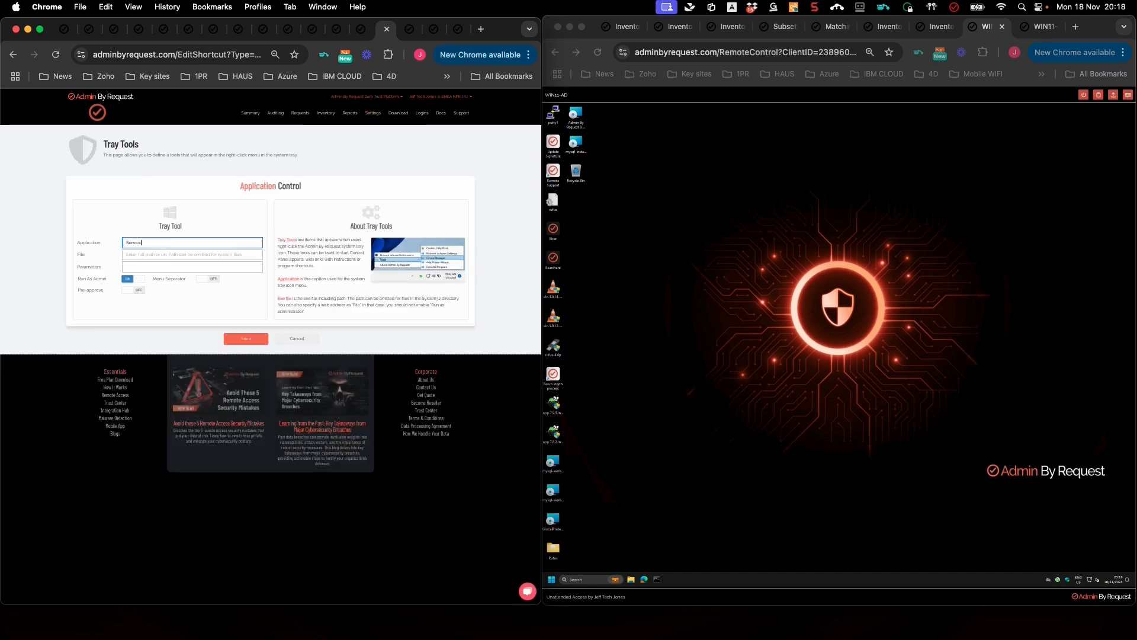
{"action": "key", "text": "Tab"}
{"action": "type", "text": "S"}
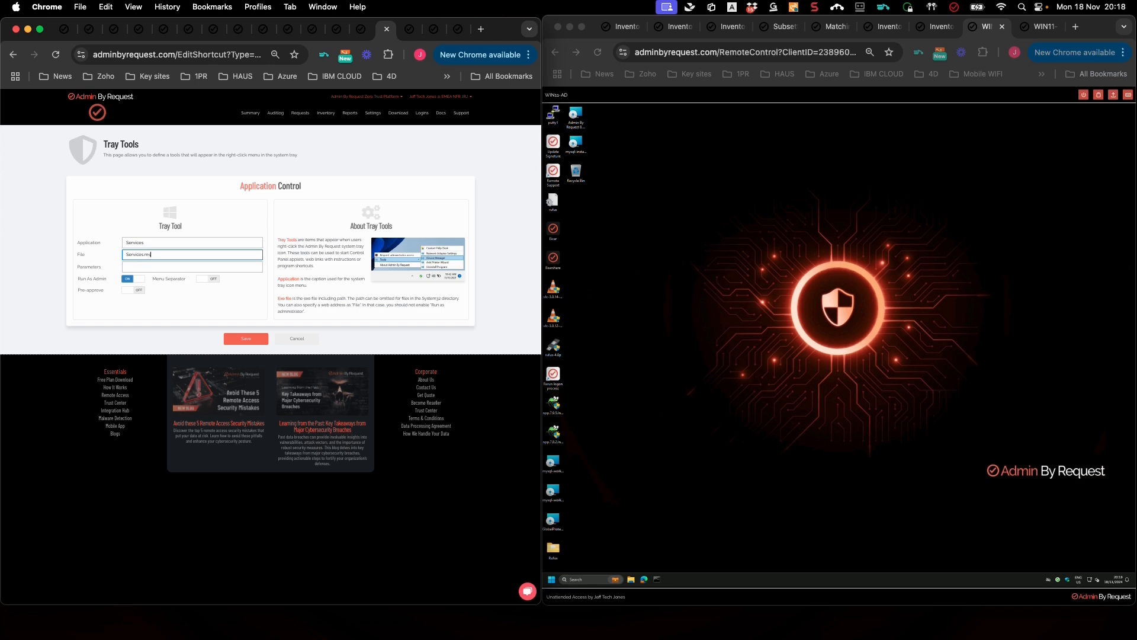
{"action": "key", "text": "Tab"}
{"action": "type", "text": "/"}
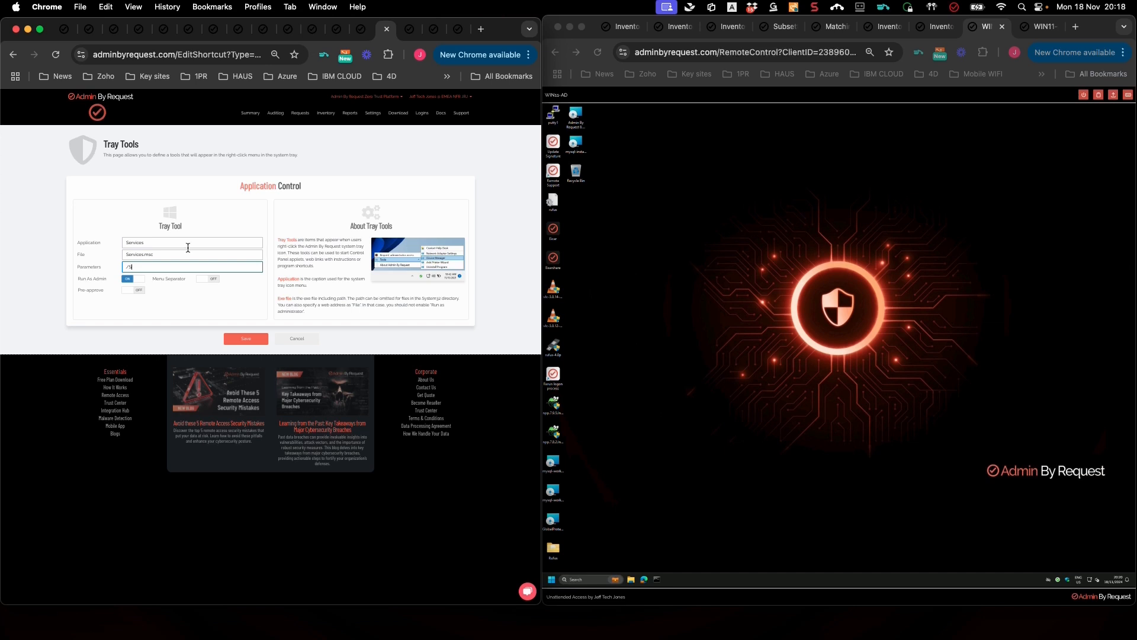
{"action": "left_click", "coordinate": [135, 292]}
{"action": "left_click", "coordinate": [521, 302]}
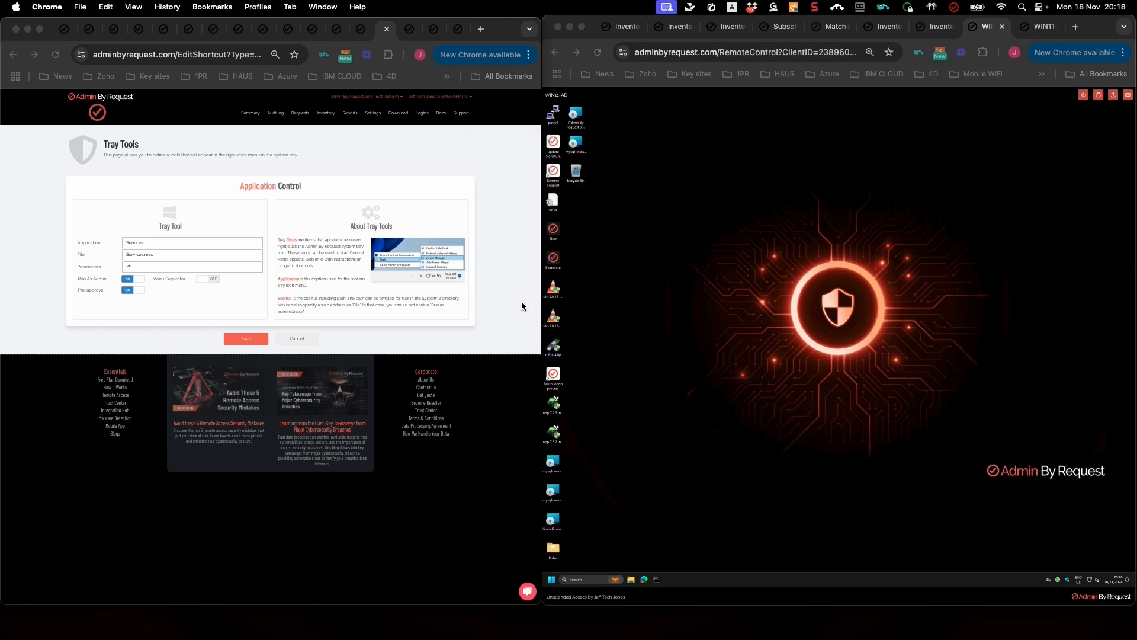
{"action": "left_click", "coordinate": [248, 342]}
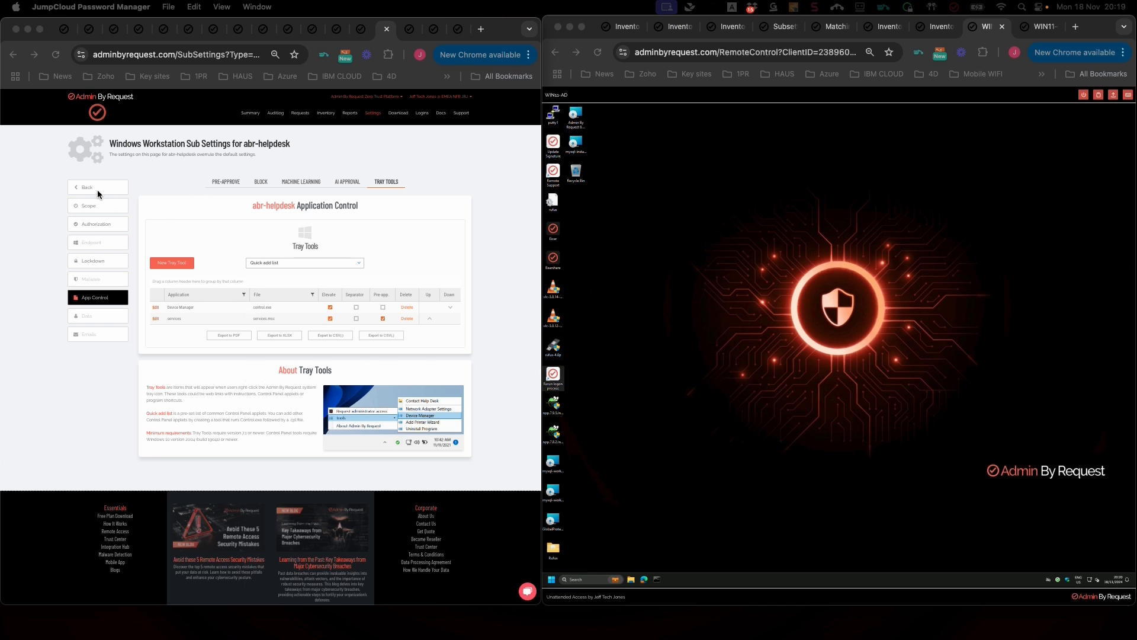
- Open the Windows sub settings list and expand the abr-helpdesk entry to check its scope
{"action": "left_click", "coordinate": [230, 159]}
{"action": "mouse_move", "coordinate": [378, 117]}
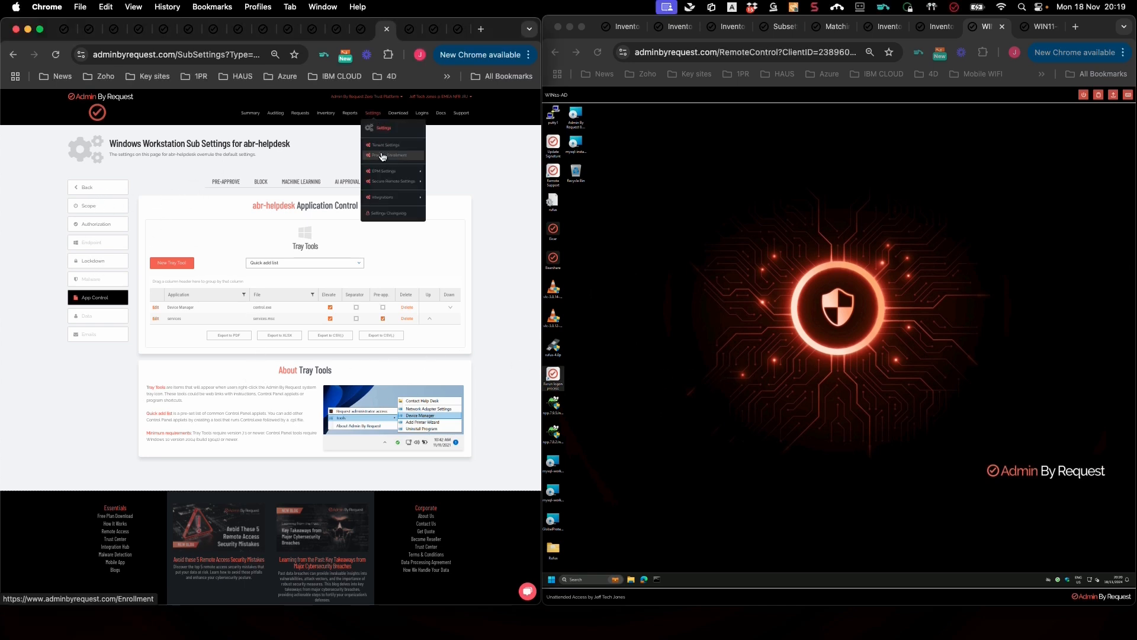
{"action": "mouse_move", "coordinate": [385, 173]}
{"action": "left_click", "coordinate": [447, 204]}
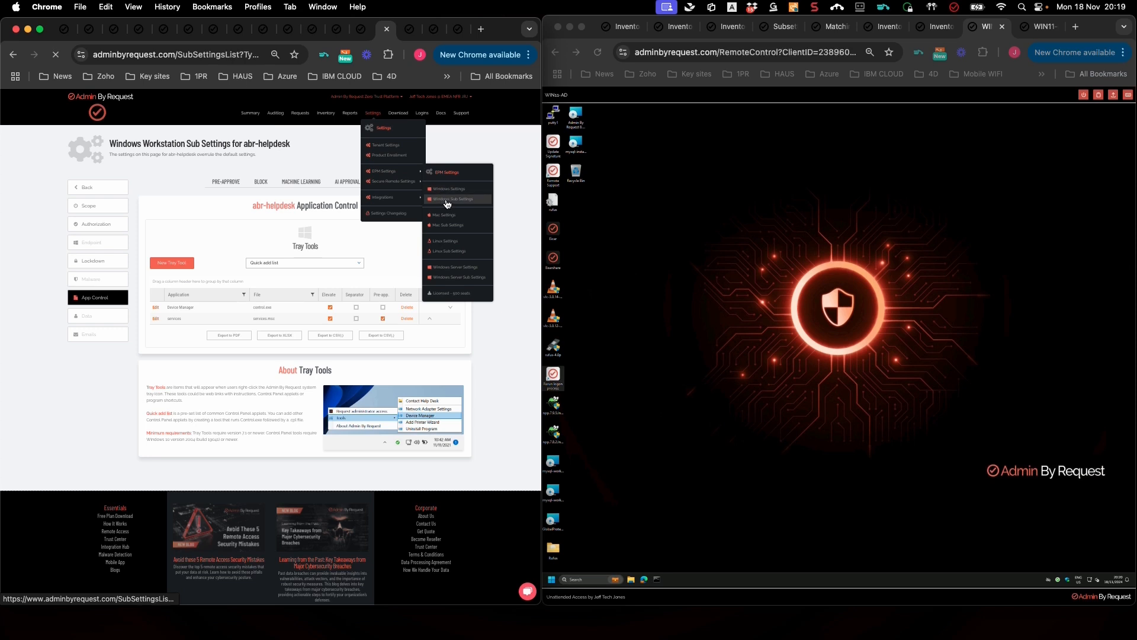
{"action": "left_click_drag", "start_coordinate": [115, 212], "coordinate": [89, 215]}
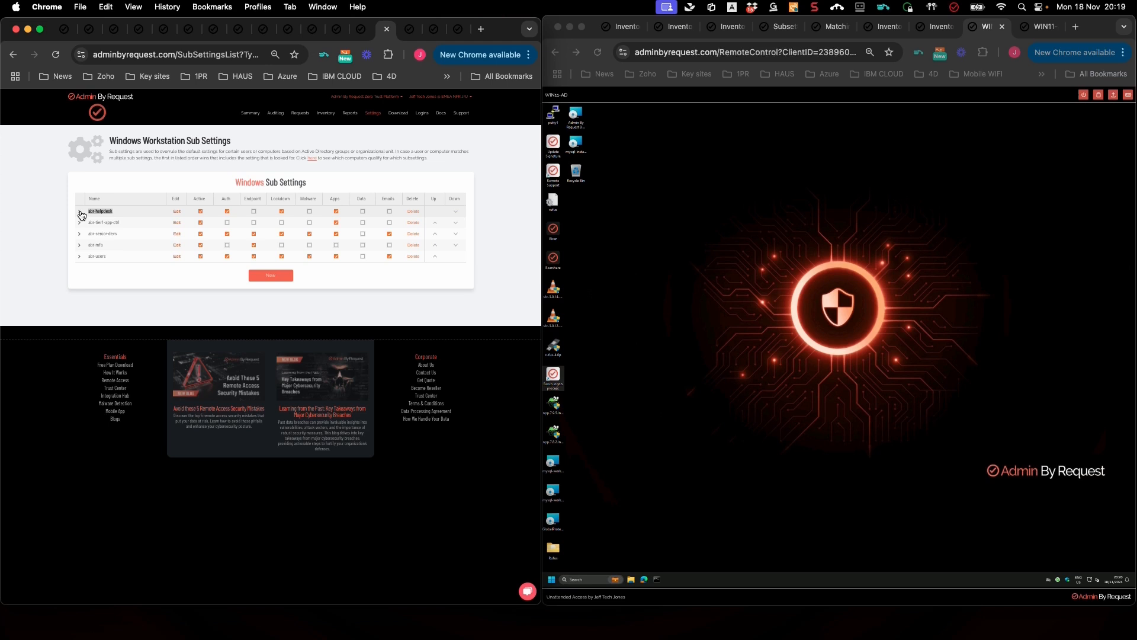
{"action": "left_click", "coordinate": [80, 215]}
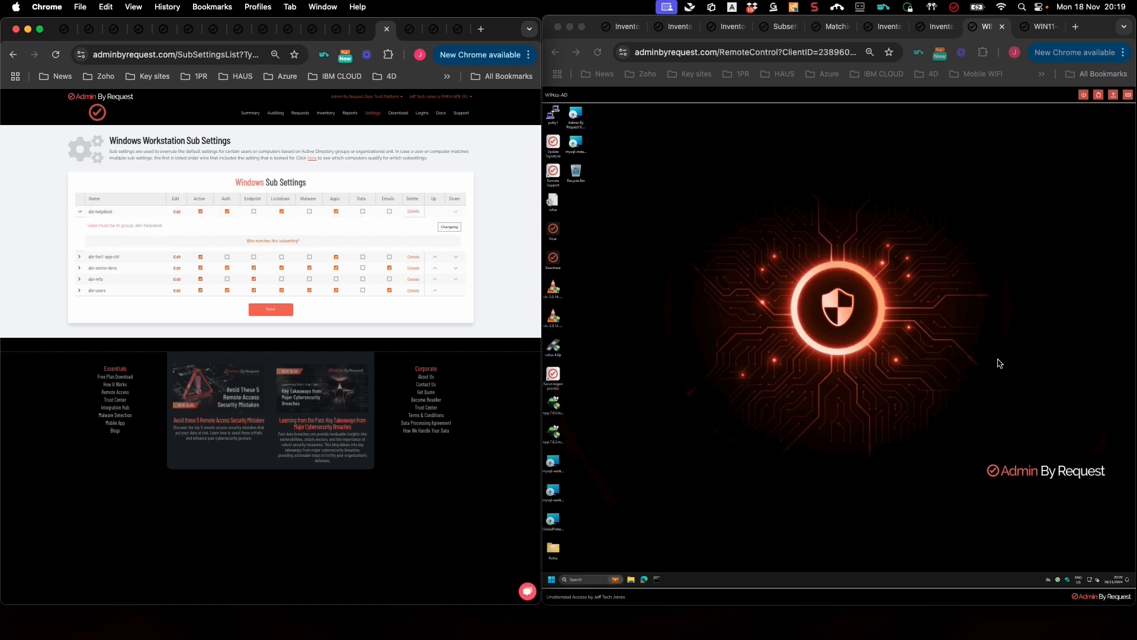
- Start a Support Assist session from Admin By Request on the remote Windows machine, entering the helpdesk user account and its password
{"action": "left_click", "coordinate": [859, 368]}
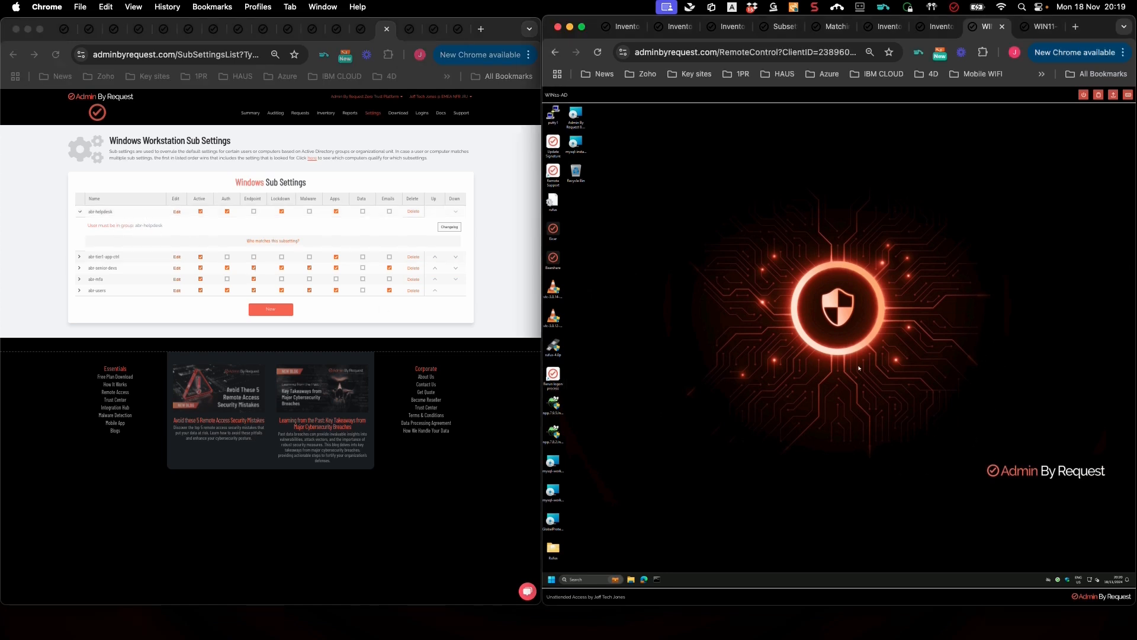
{"action": "right_click", "coordinate": [1058, 581]}
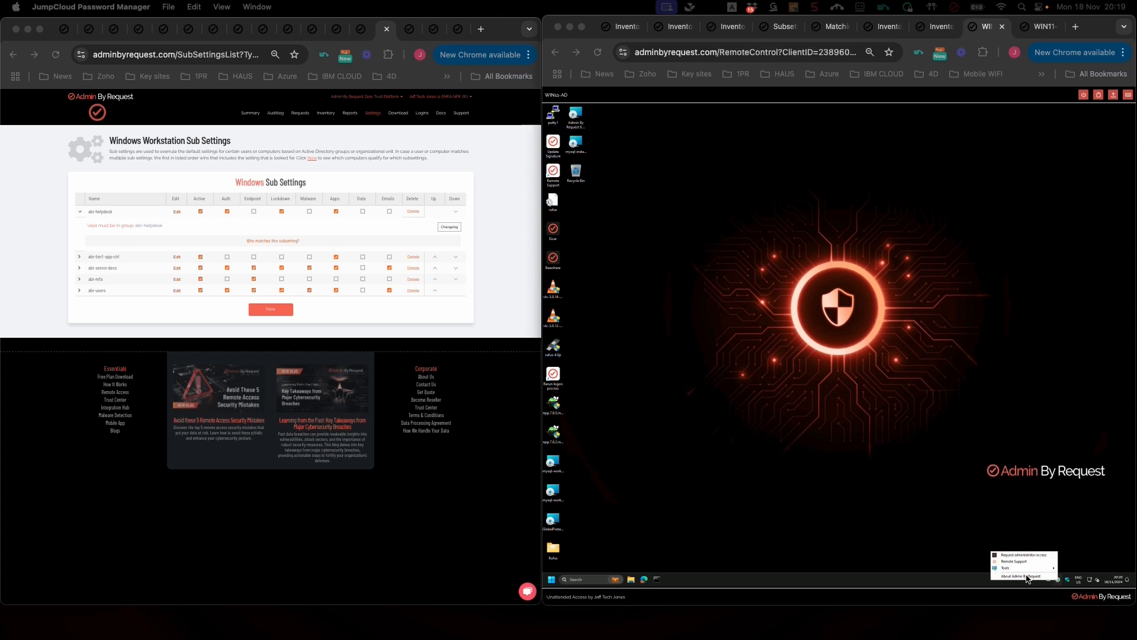
{"action": "left_click", "coordinate": [1031, 582]}
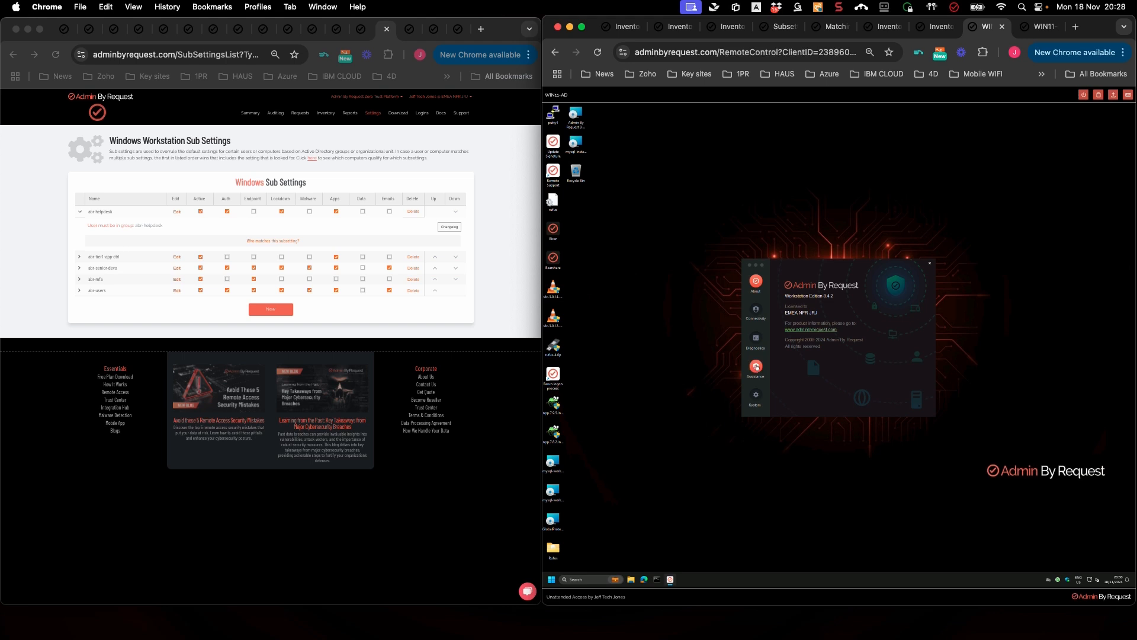
{"action": "left_click", "coordinate": [757, 366]}
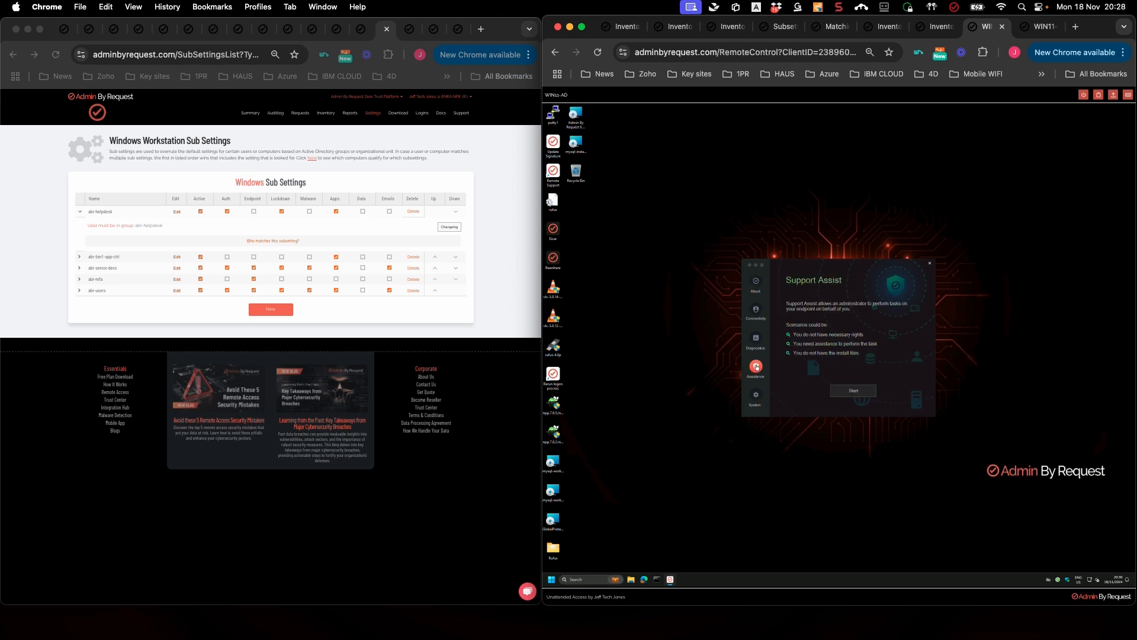
{"action": "left_click", "coordinate": [854, 391]}
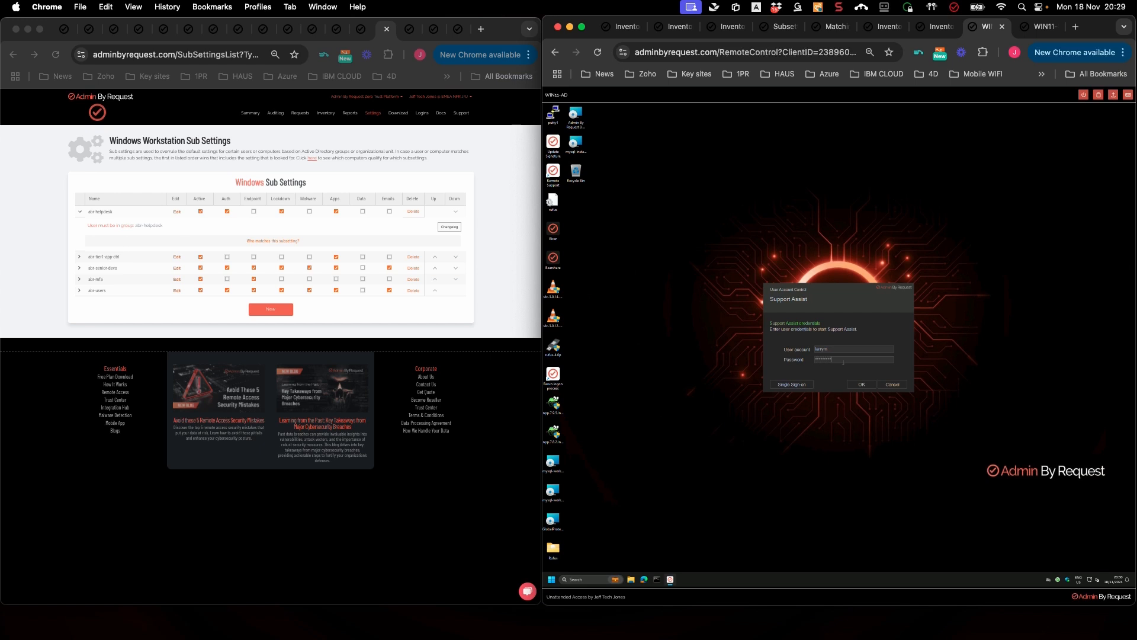
{"action": "left_click", "coordinate": [863, 385]}
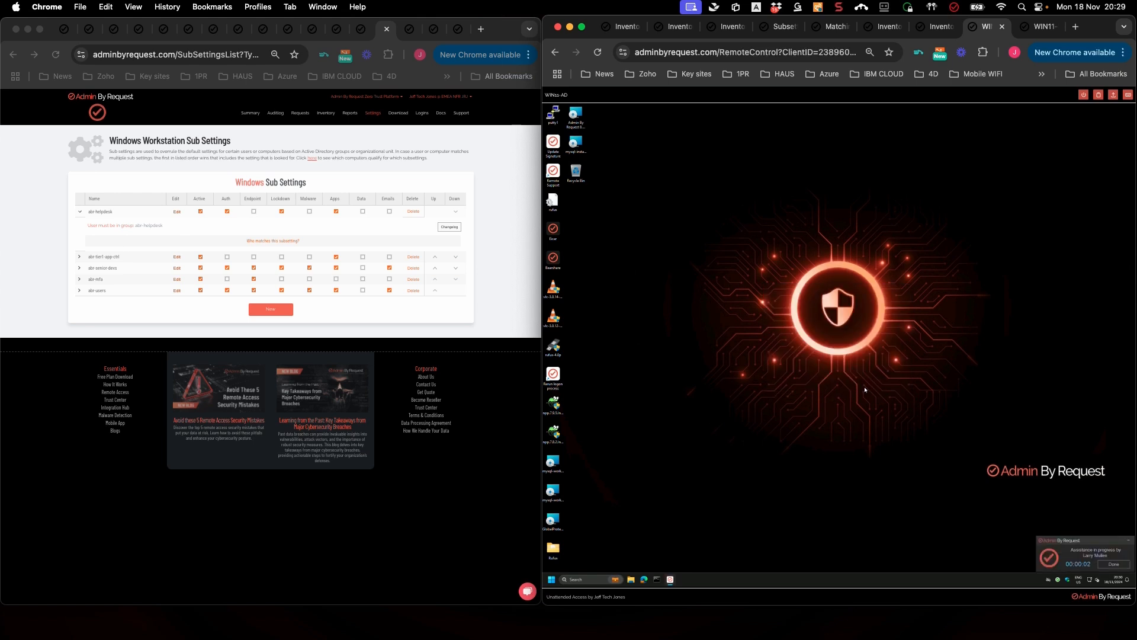
- Run the services tray tool, allow Microsoft Management Console to elevate, select the Application Layer Gateway Service and close the Services window
{"action": "right_click", "coordinate": [1058, 579]}
{"action": "mouse_move", "coordinate": [1039, 570]}
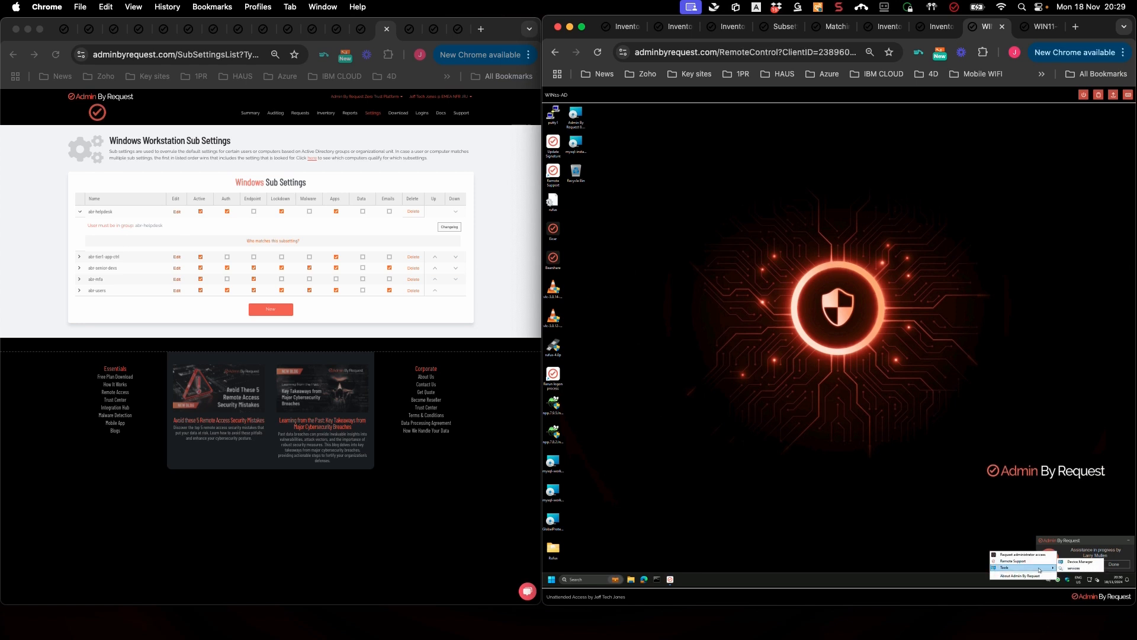
{"action": "left_click", "coordinate": [1071, 569]}
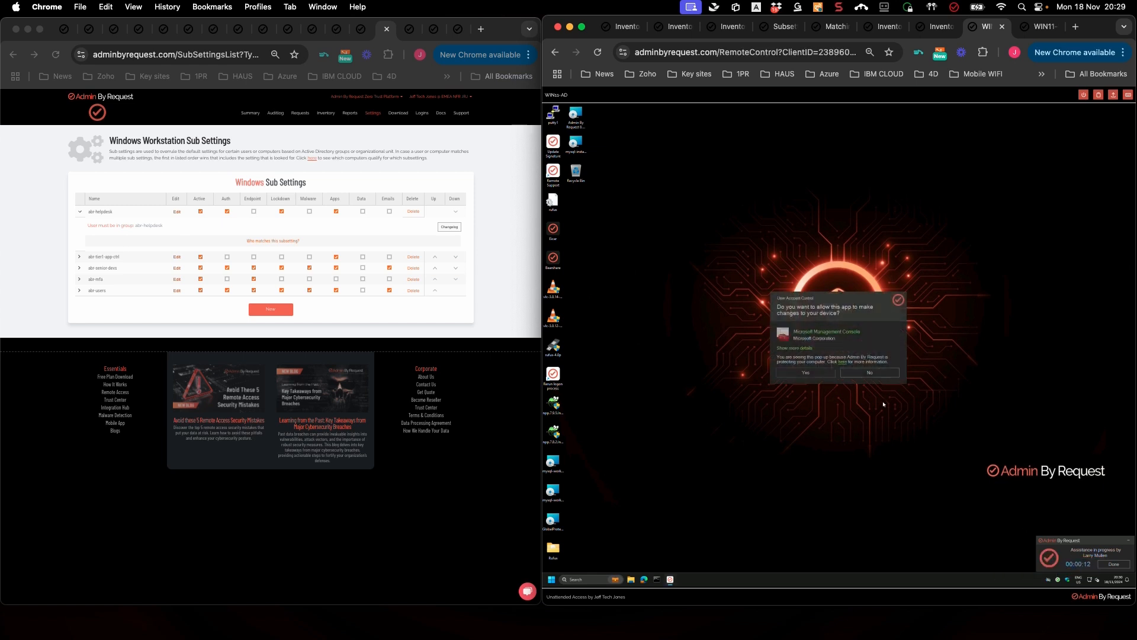
{"action": "left_click", "coordinate": [806, 373]}
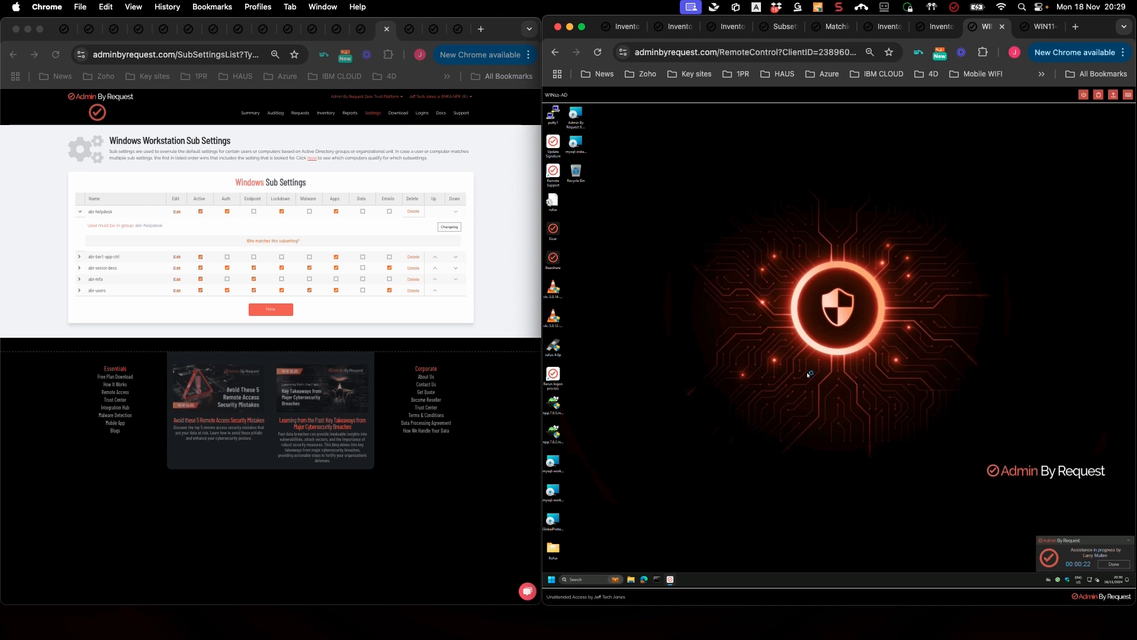
{"action": "left_click", "coordinate": [751, 221]}
{"action": "left_click", "coordinate": [762, 199]}
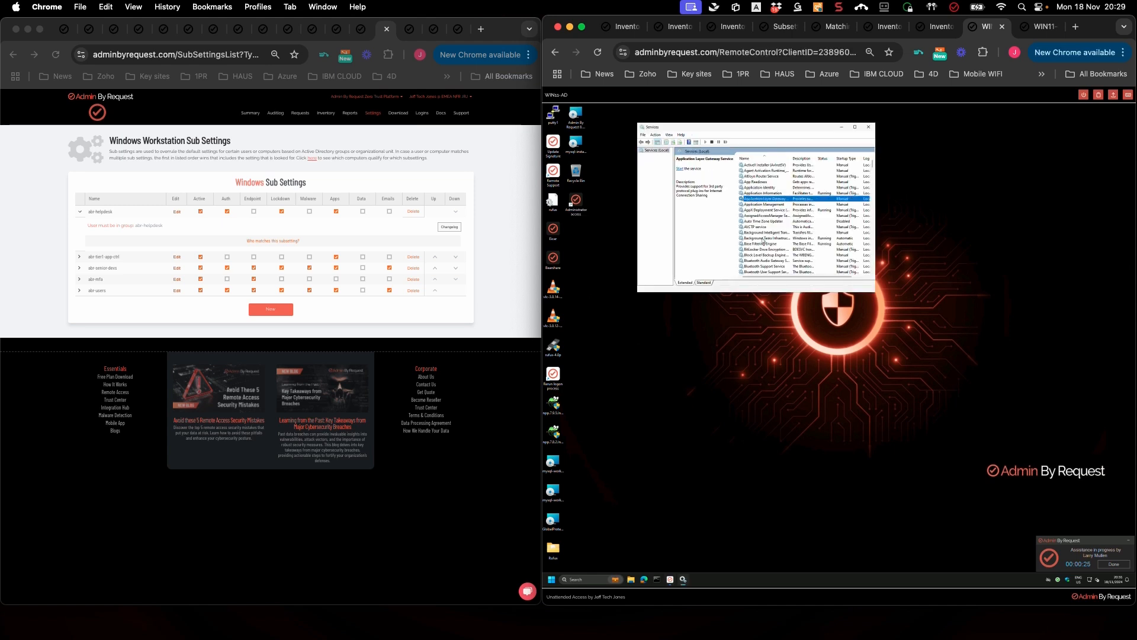
{"action": "left_click", "coordinate": [868, 126]}
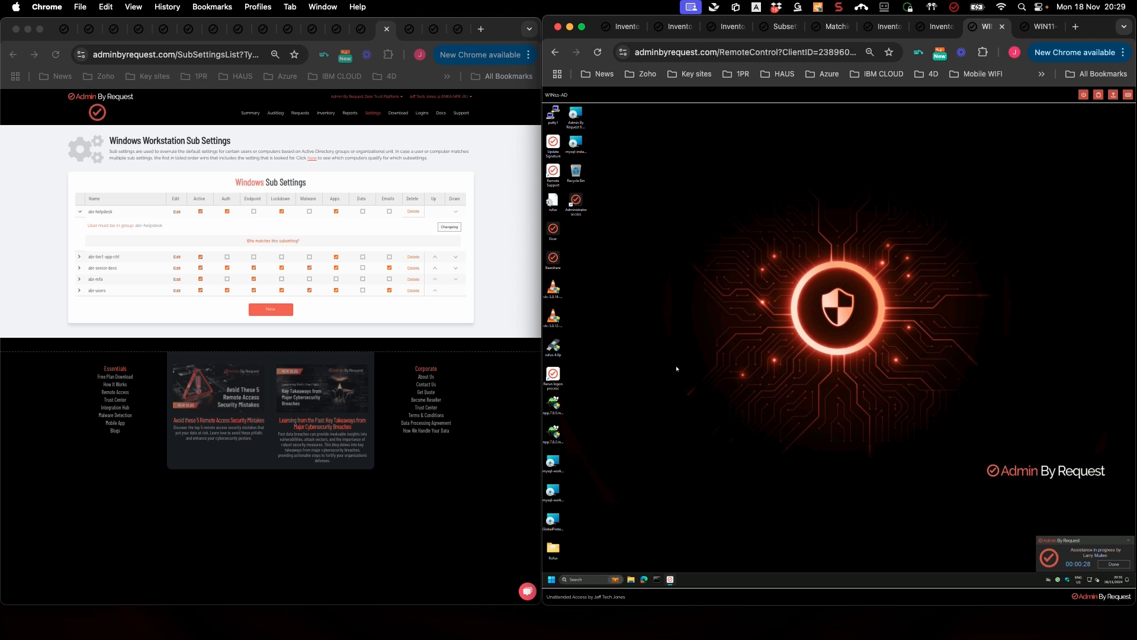
- Run the MySQL installer on the remote desktop, allow its elevation, and cancel adding products
{"action": "double_click", "coordinate": [576, 143]}
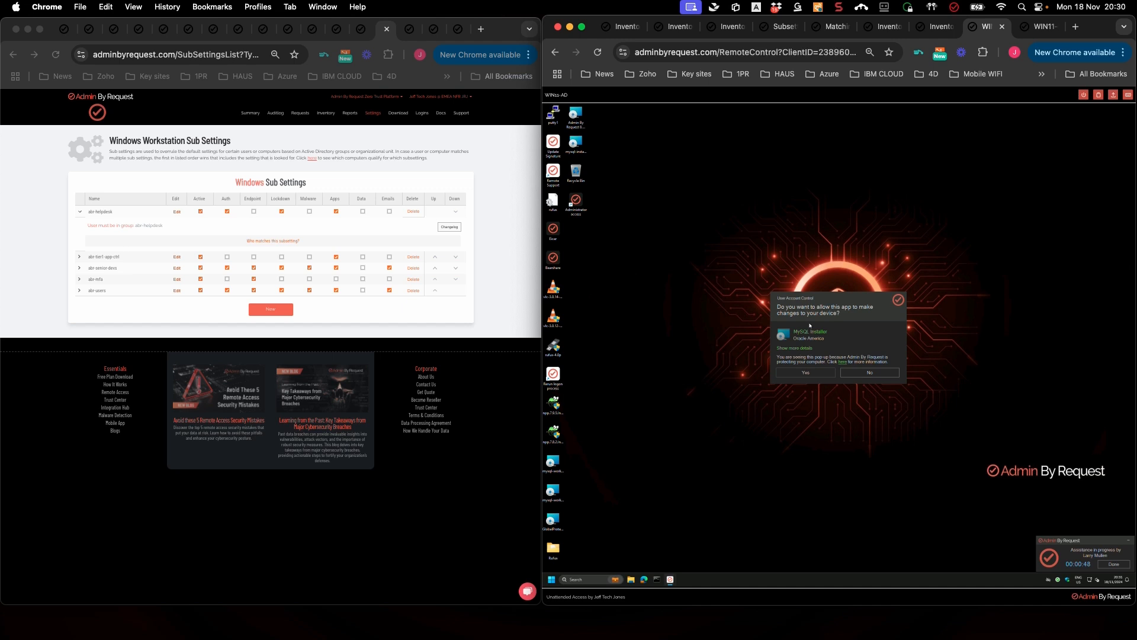
{"action": "left_click", "coordinate": [805, 373]}
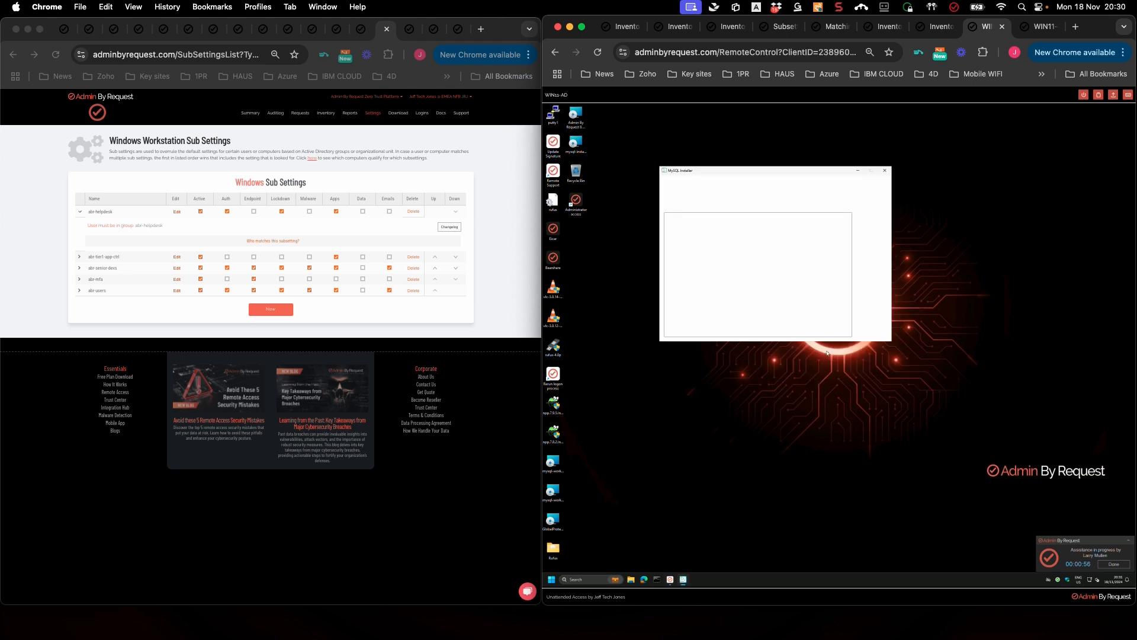
{"action": "left_click", "coordinate": [874, 334]}
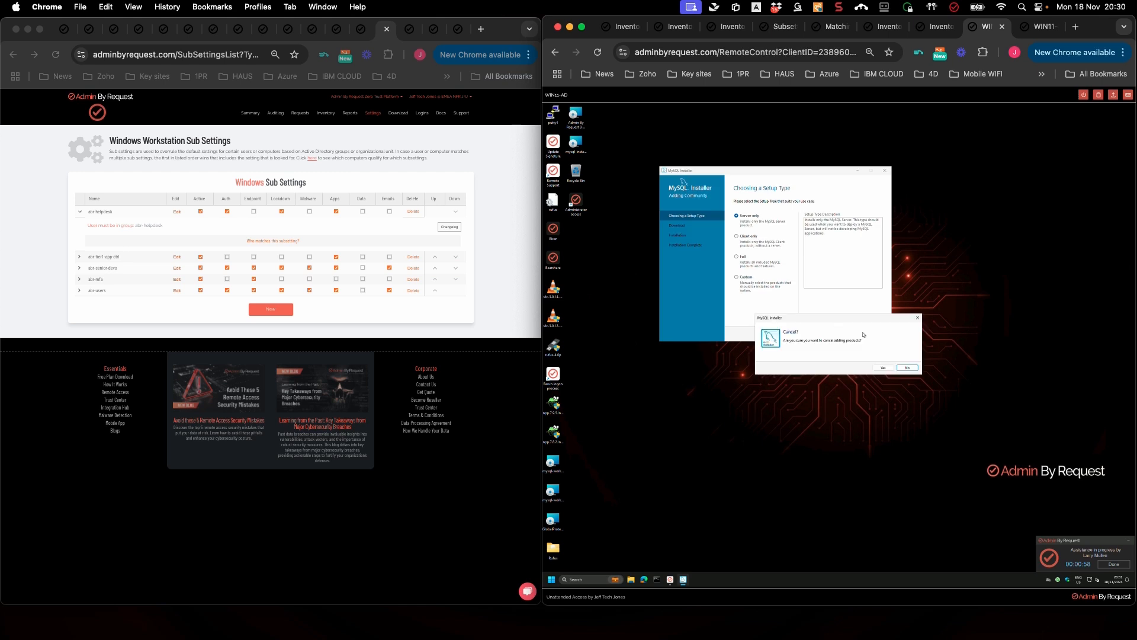
{"action": "left_click", "coordinate": [884, 369]}
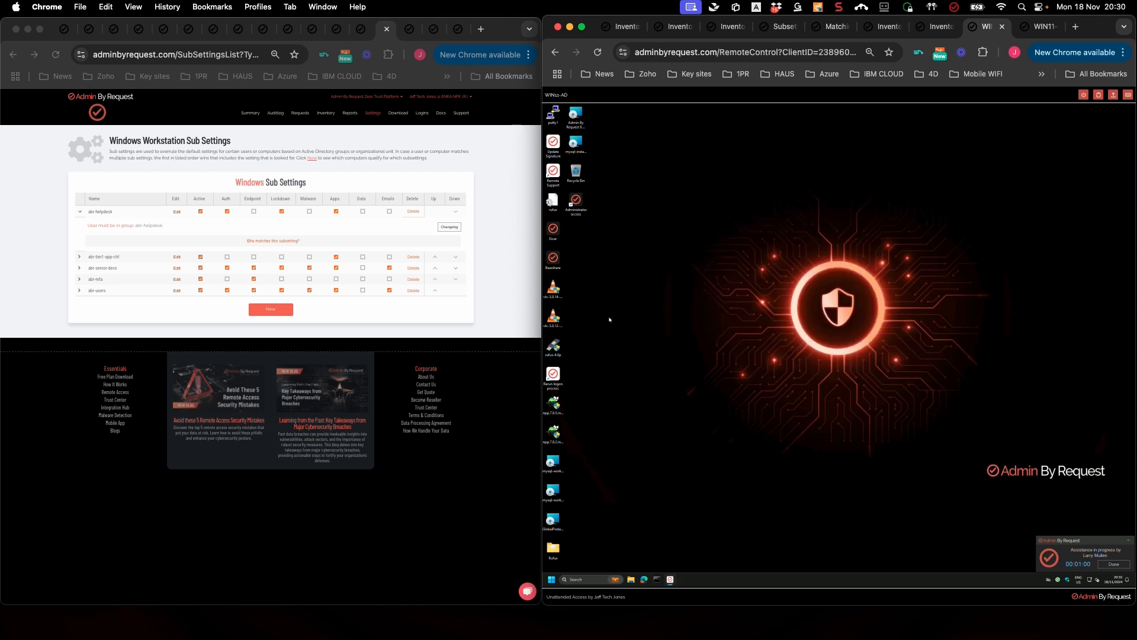
- Examine the MySQL Installer entry in the Run As Admin auditlog, including its end user, executing helpdesk user and malware scan result
{"action": "left_click", "coordinate": [275, 116]}
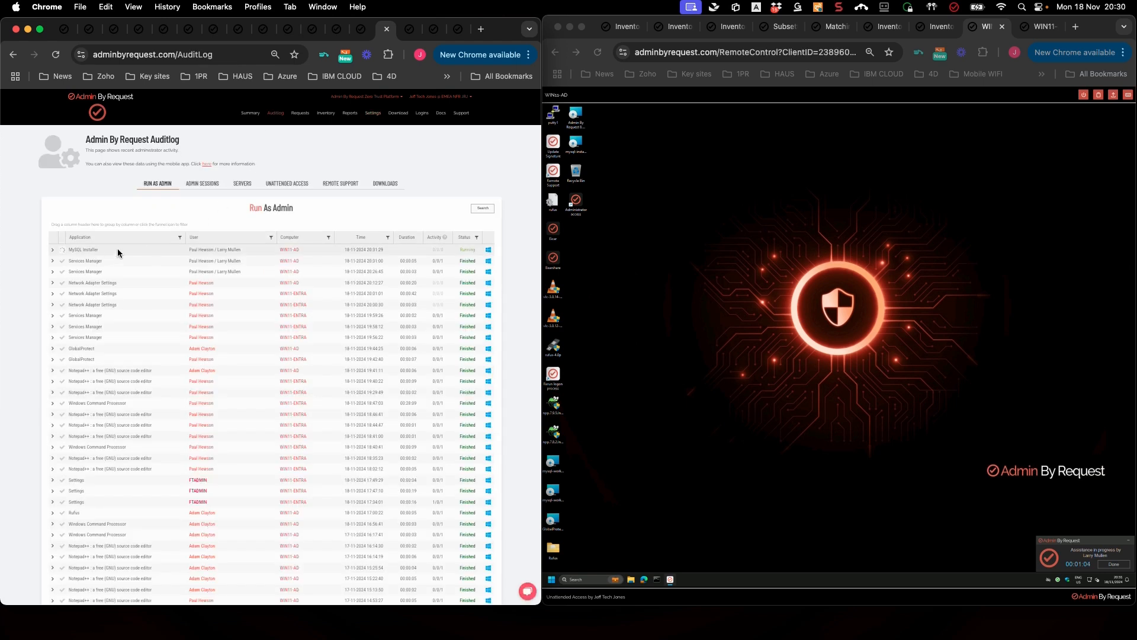
{"action": "left_click_drag", "start_coordinate": [186, 249], "coordinate": [210, 250]}
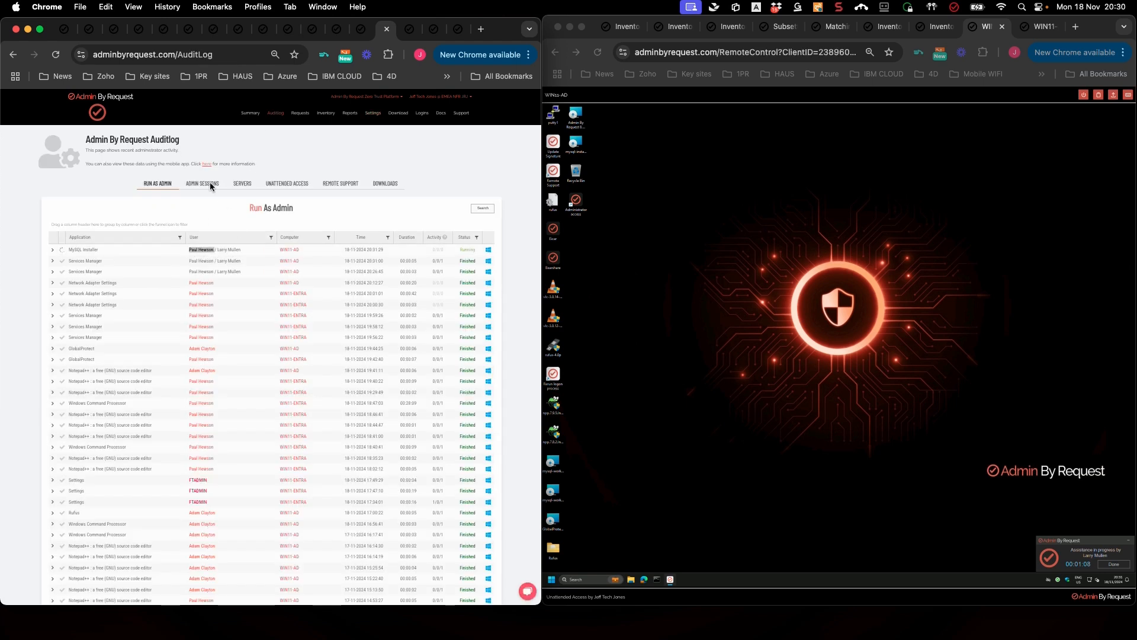
{"action": "left_click", "coordinate": [249, 252]}
{"action": "left_click", "coordinate": [55, 53]}
{"action": "left_click", "coordinate": [54, 251]}
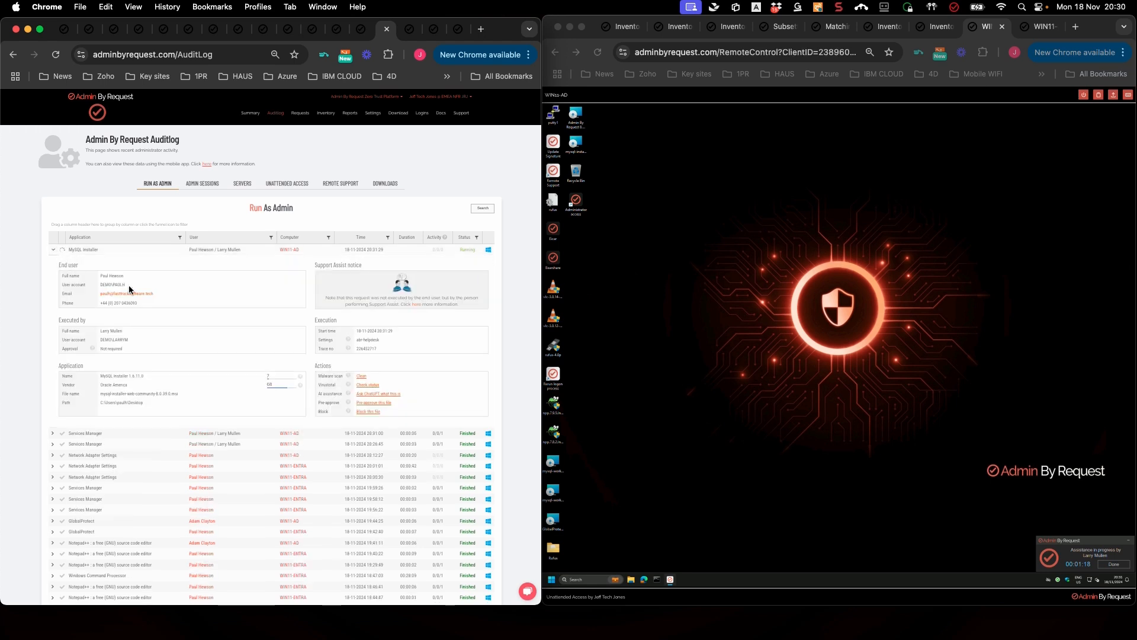
{"action": "left_click", "coordinate": [361, 378]}
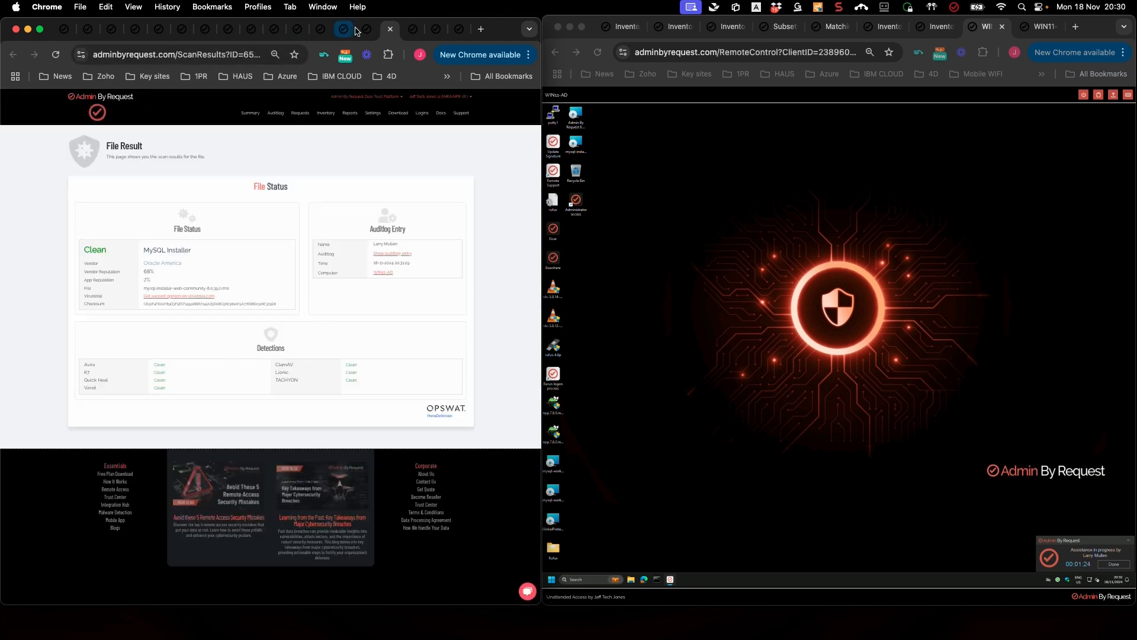
{"action": "left_click", "coordinate": [390, 29]}
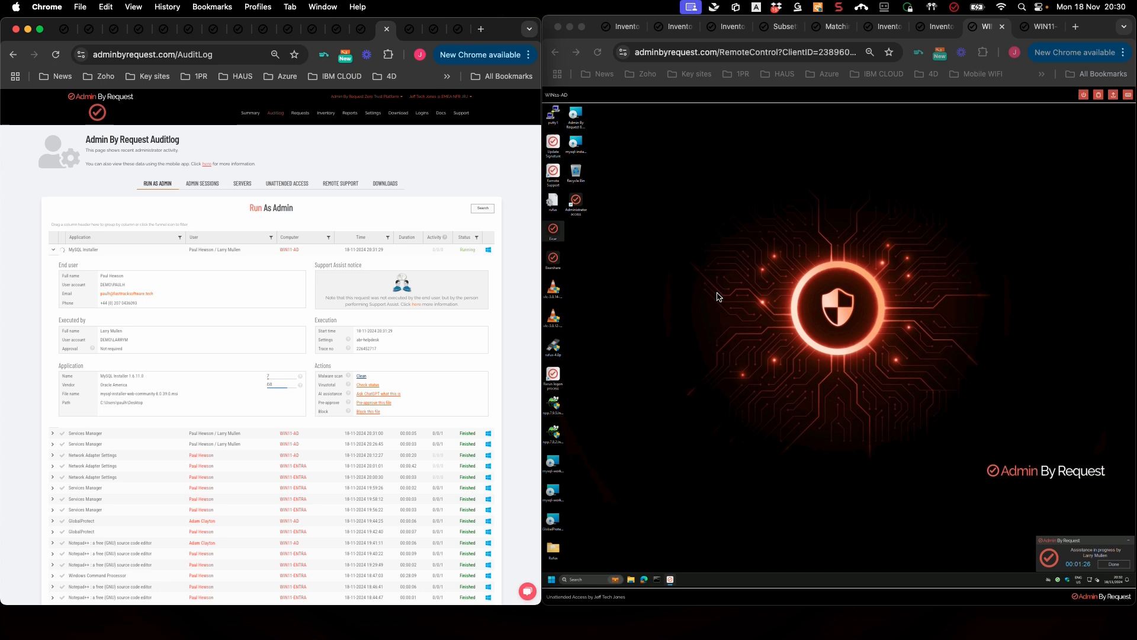
- Run the VLC 3.0.14 installer on the remote desktop, allow its elevation, and cancel at the language selection
{"action": "double_click", "coordinate": [555, 290]}
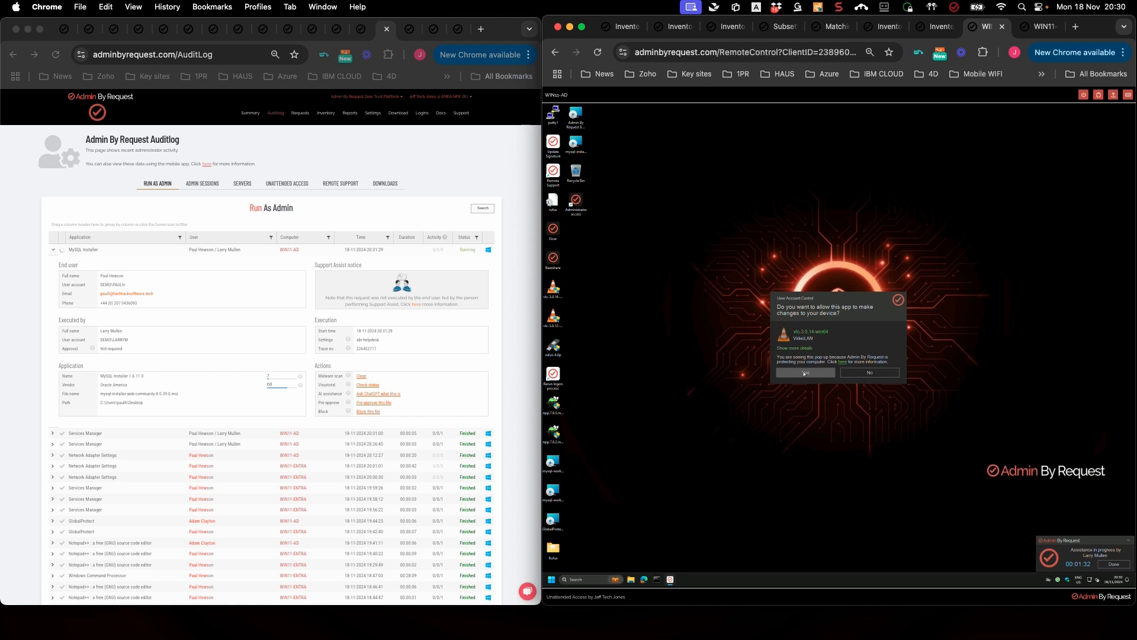
{"action": "left_click", "coordinate": [807, 372]}
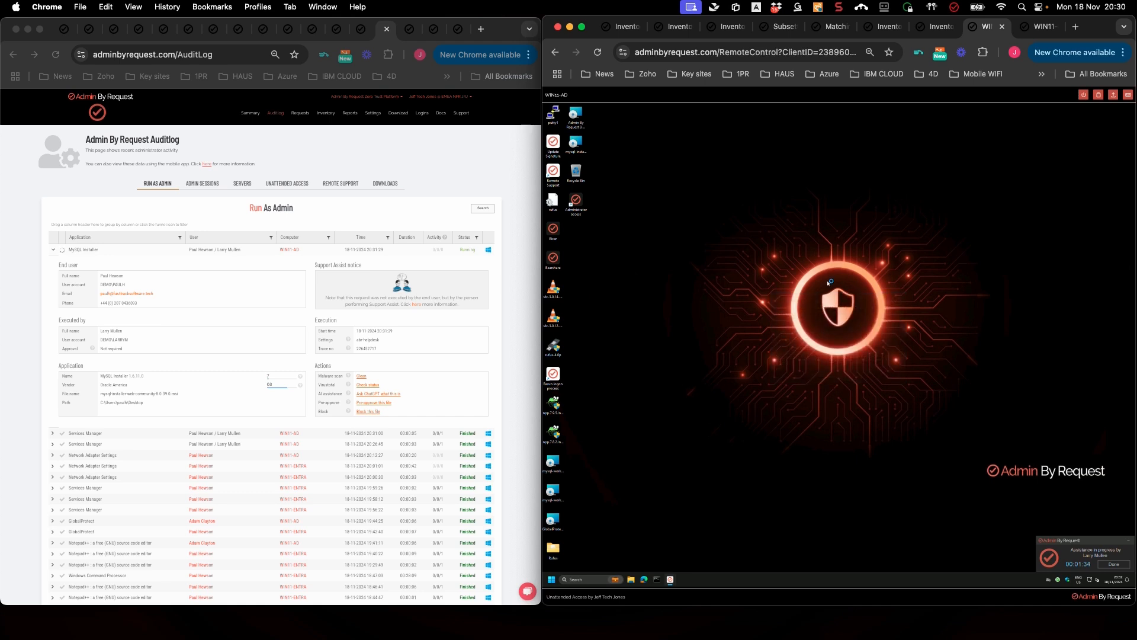
{"action": "left_click", "coordinate": [867, 353]}
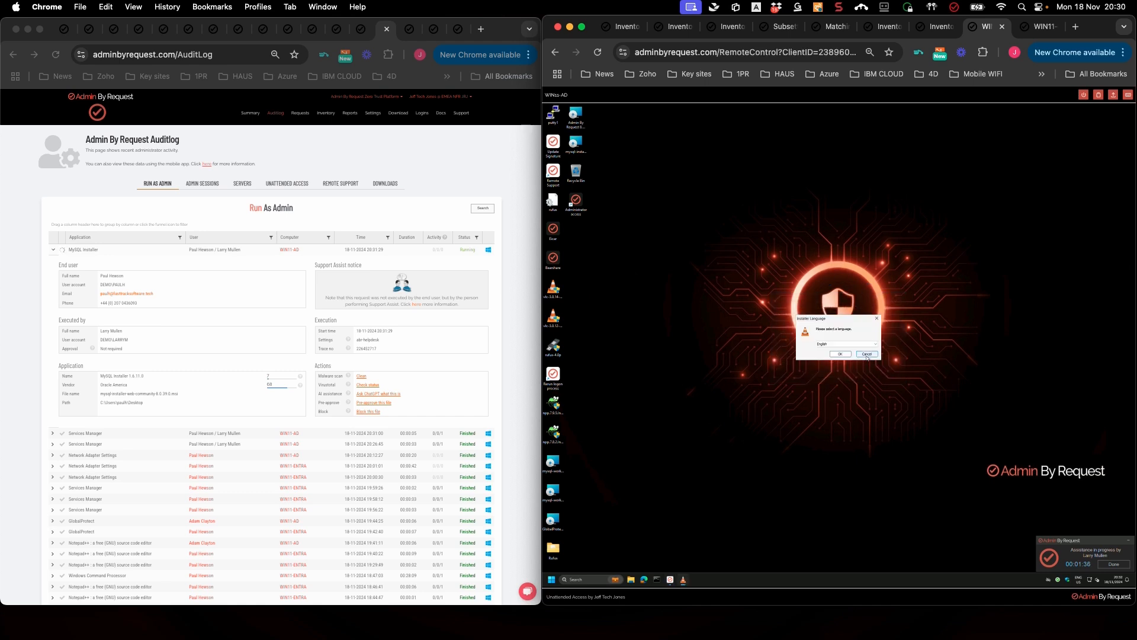
- Run Command Prompt as administrator on the remote machine, allow its elevation, and close the console window
{"action": "right_click", "coordinate": [660, 582]}
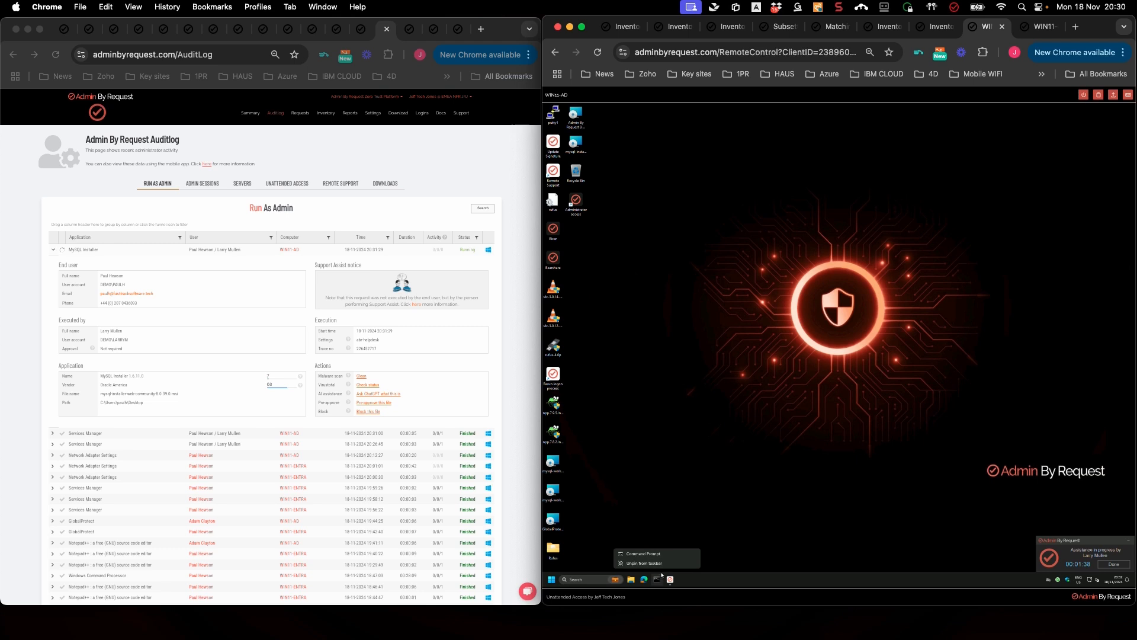
{"action": "right_click", "coordinate": [674, 553]}
{"action": "left_click", "coordinate": [693, 528]}
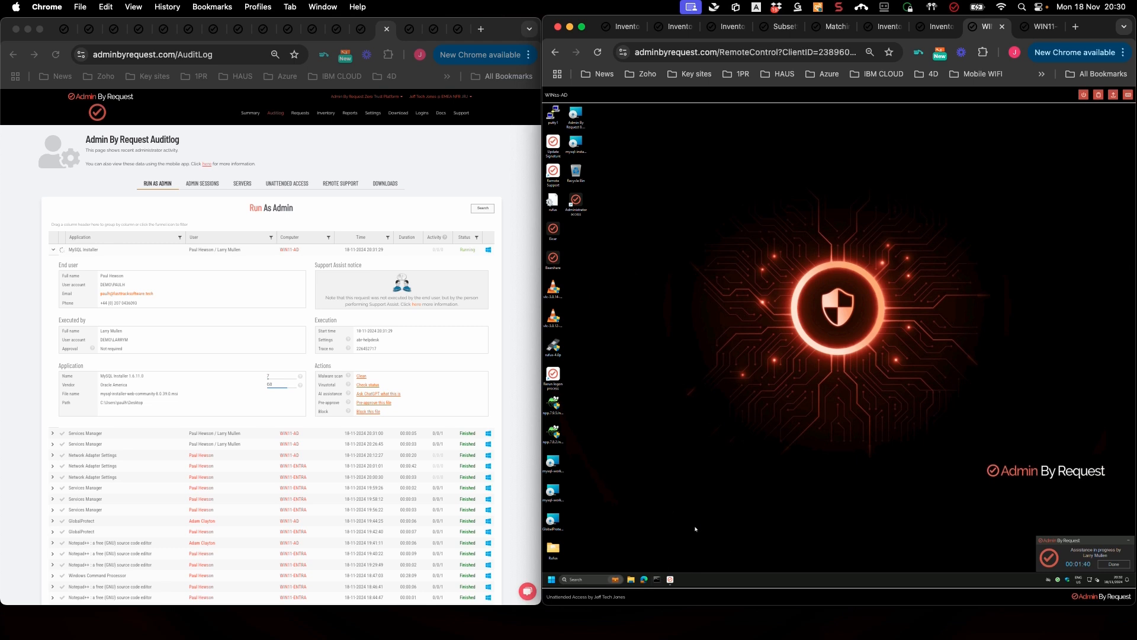
{"action": "left_click", "coordinate": [812, 375]}
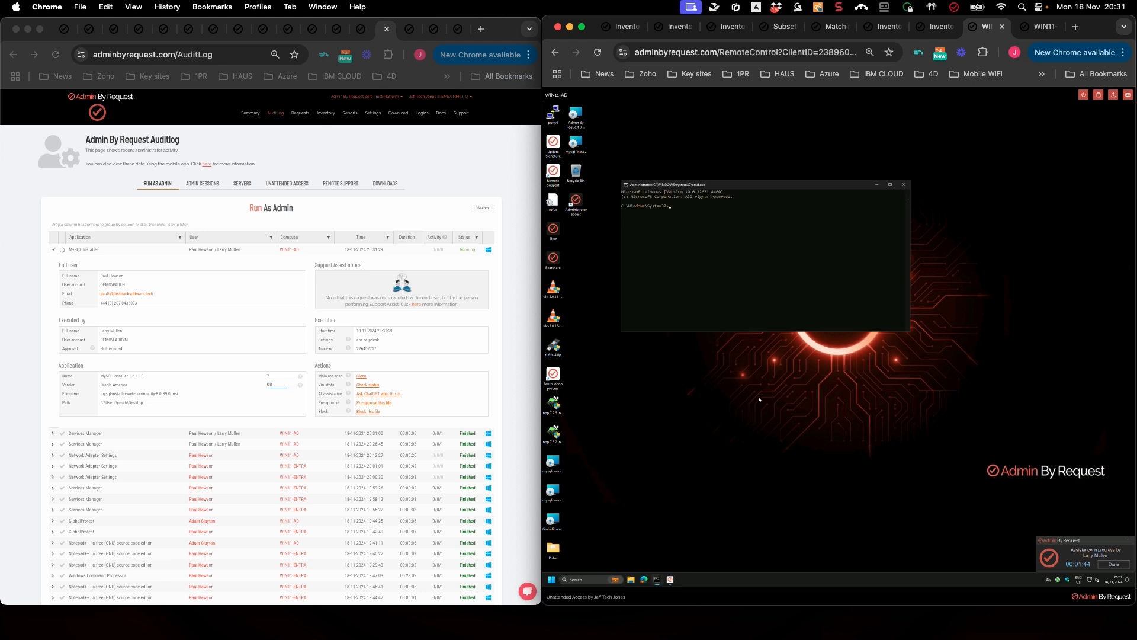
{"action": "left_click", "coordinate": [904, 189]}
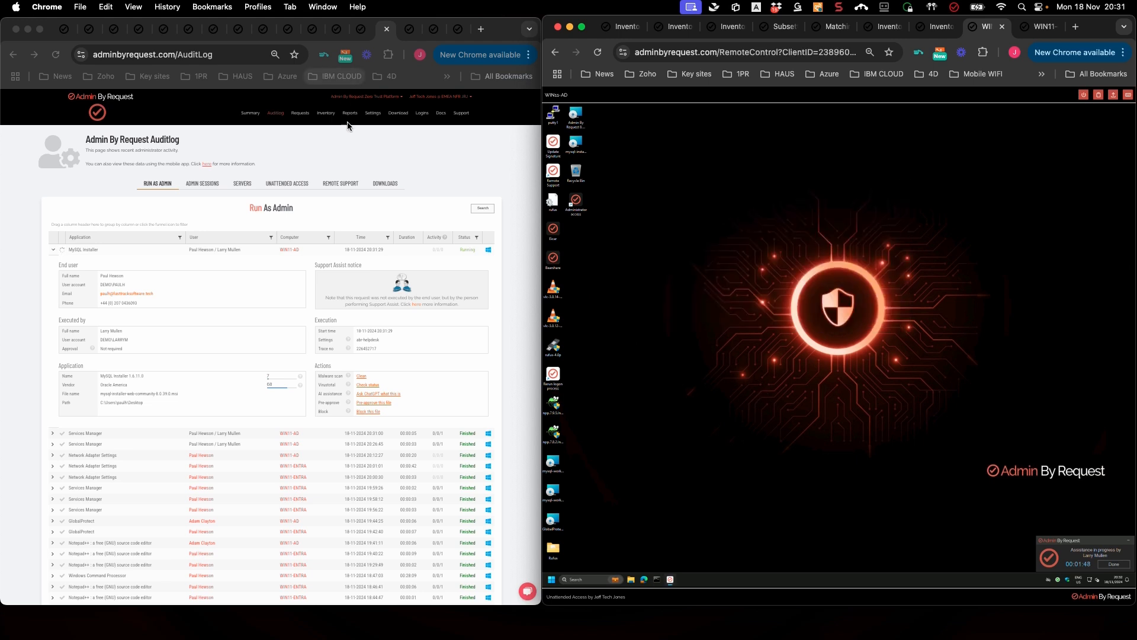
- Return to the Windows sub settings list and review the abr-helpdesk entry at its head
{"action": "left_click", "coordinate": [373, 113]}
{"action": "mouse_move", "coordinate": [389, 170]}
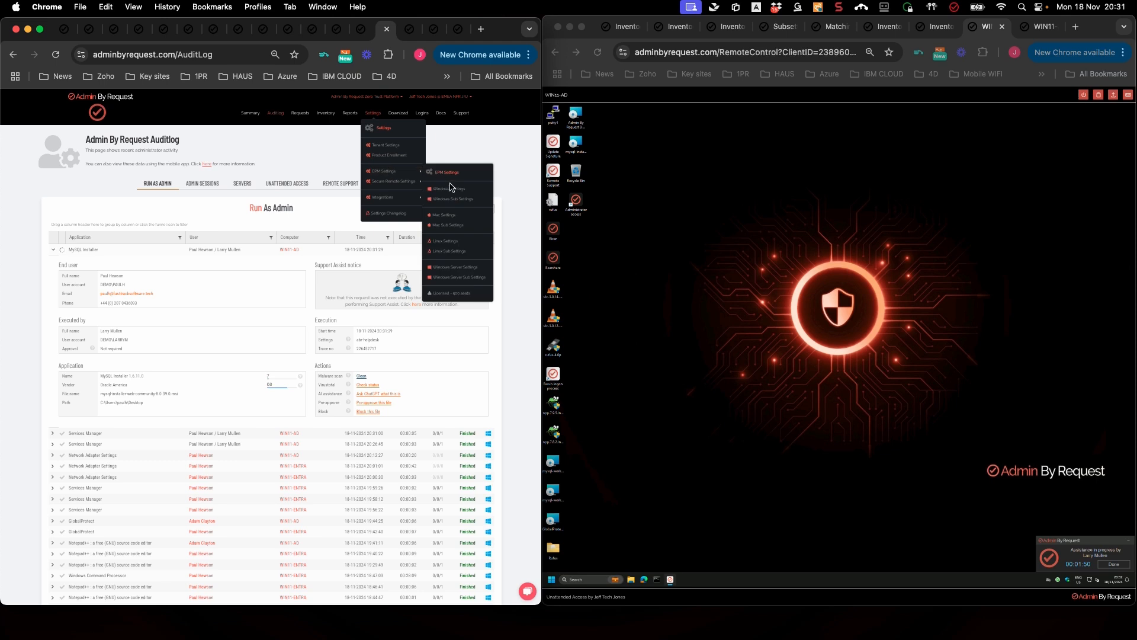
{"action": "left_click", "coordinate": [452, 203]}
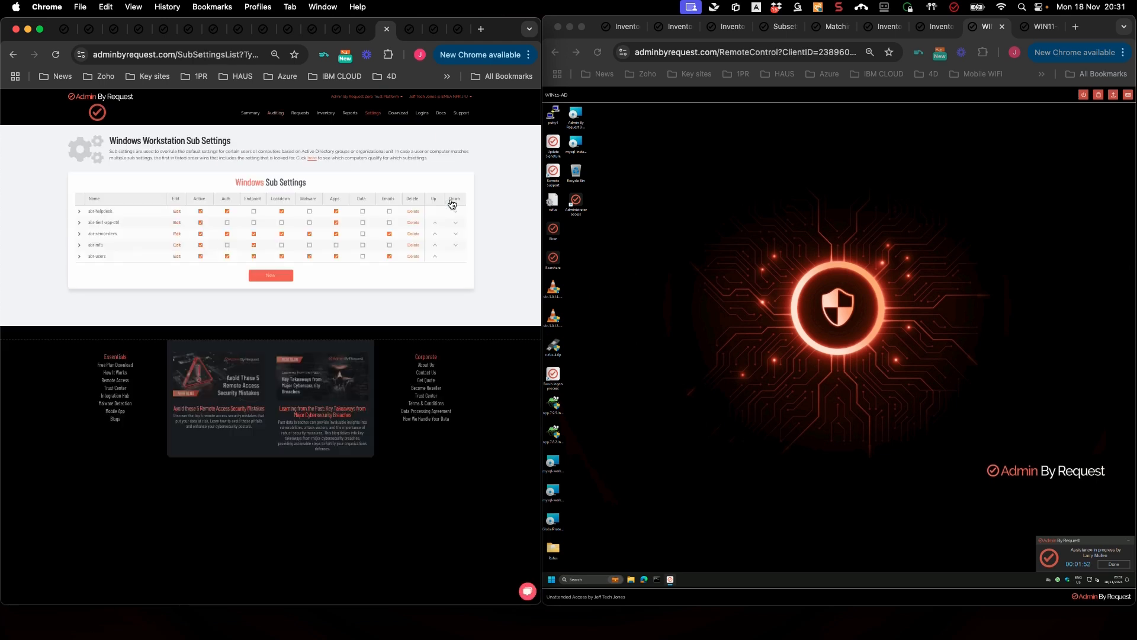
{"action": "left_click_drag", "start_coordinate": [114, 211], "coordinate": [87, 217]}
{"action": "left_click", "coordinate": [45, 214]}
- End the Support Assist session on the remote desktop and confirm that the support is done
{"action": "left_click", "coordinate": [1111, 565]}
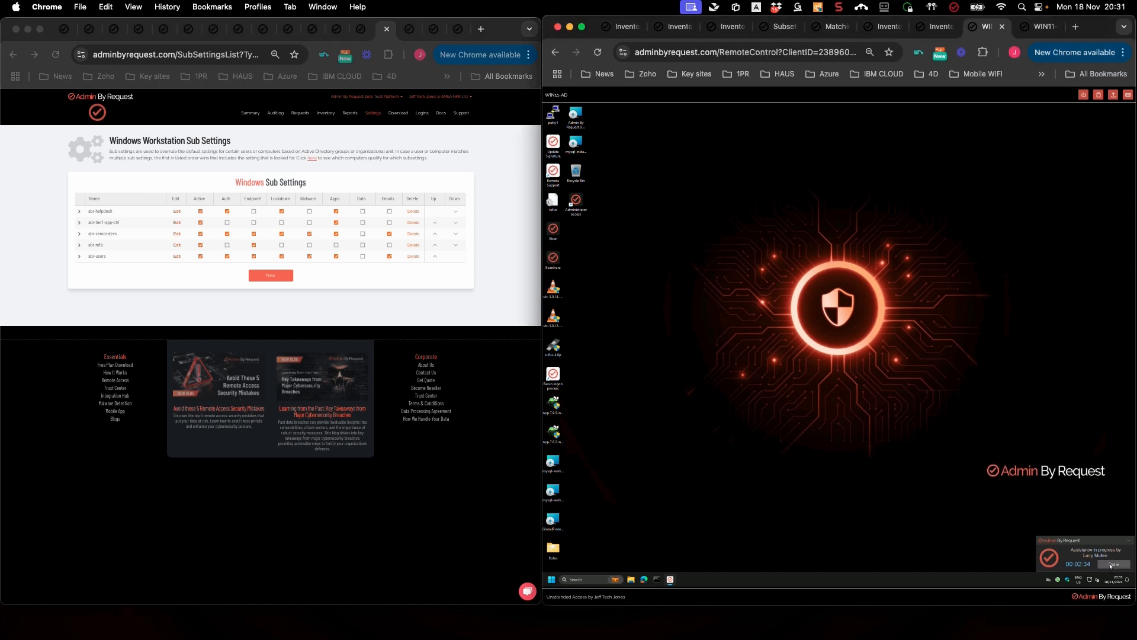
{"action": "left_click", "coordinate": [1111, 564]}
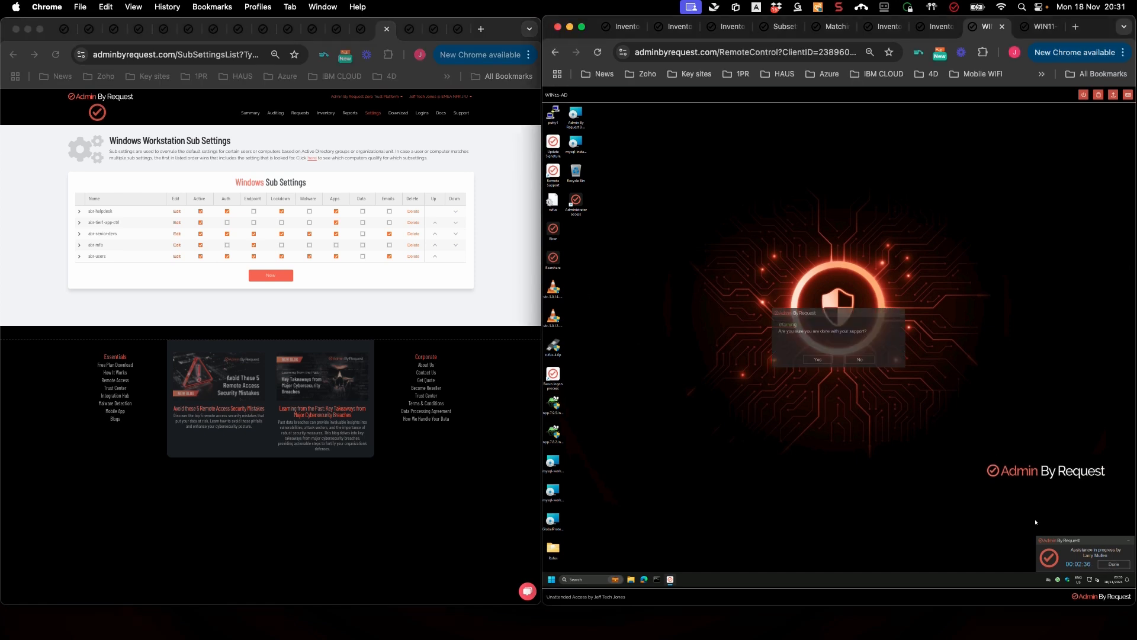
{"action": "left_click", "coordinate": [817, 360]}
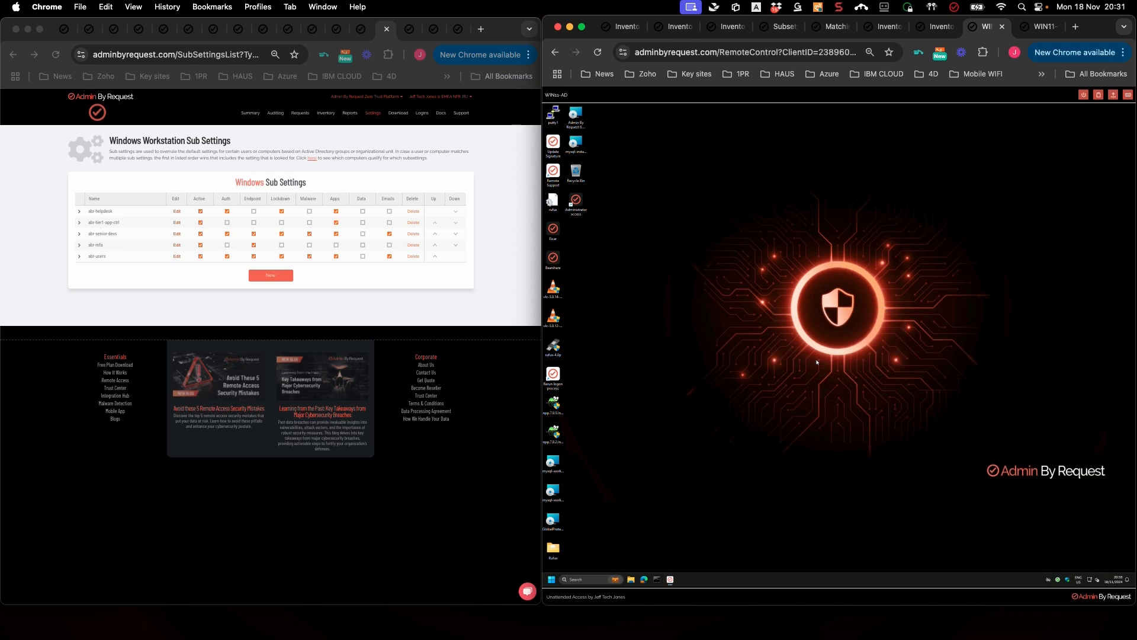
- Inspect the Admin By Request tray options on the remote desktop, including the Network Adapter Settings tool
{"action": "right_click", "coordinate": [1058, 579]}
{"action": "mouse_move", "coordinate": [1042, 567]}
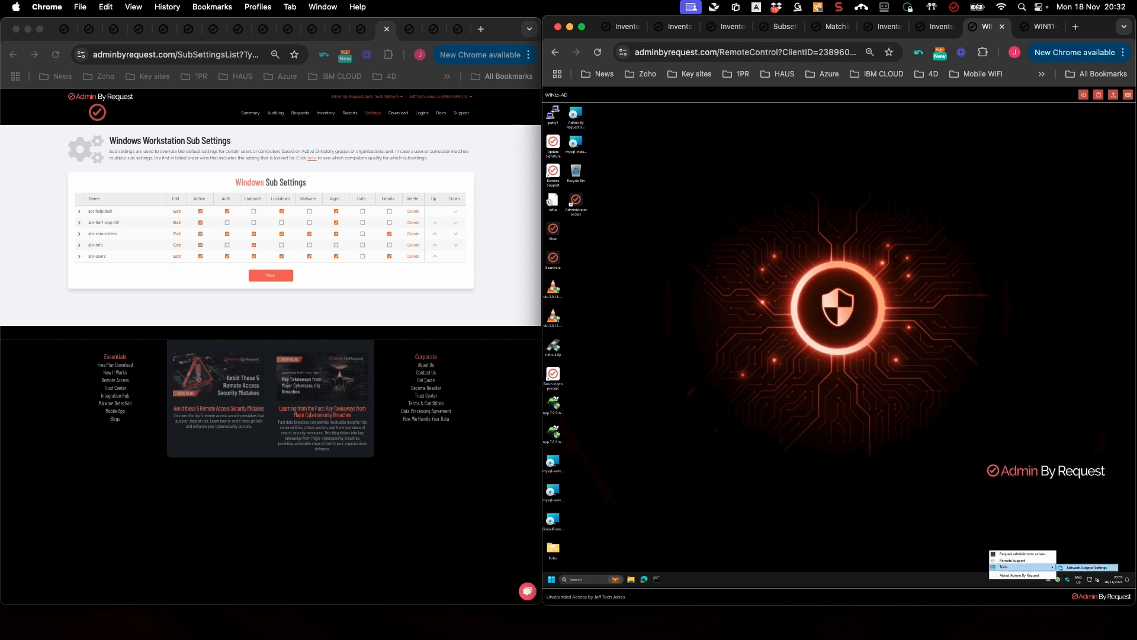
{"action": "left_click", "coordinate": [1070, 567]}
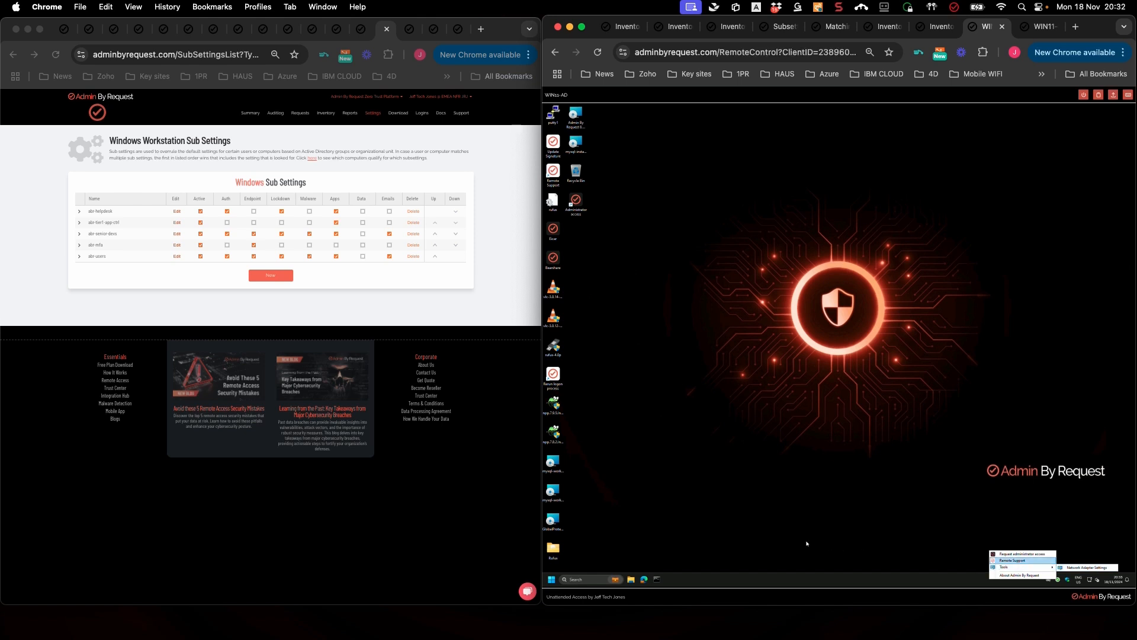
- Try to run Command Prompt as administrator and the MySQL installer on the remote desktop, dismissing the resulting notices
{"action": "right_click", "coordinate": [657, 580]}
{"action": "right_click", "coordinate": [661, 554]}
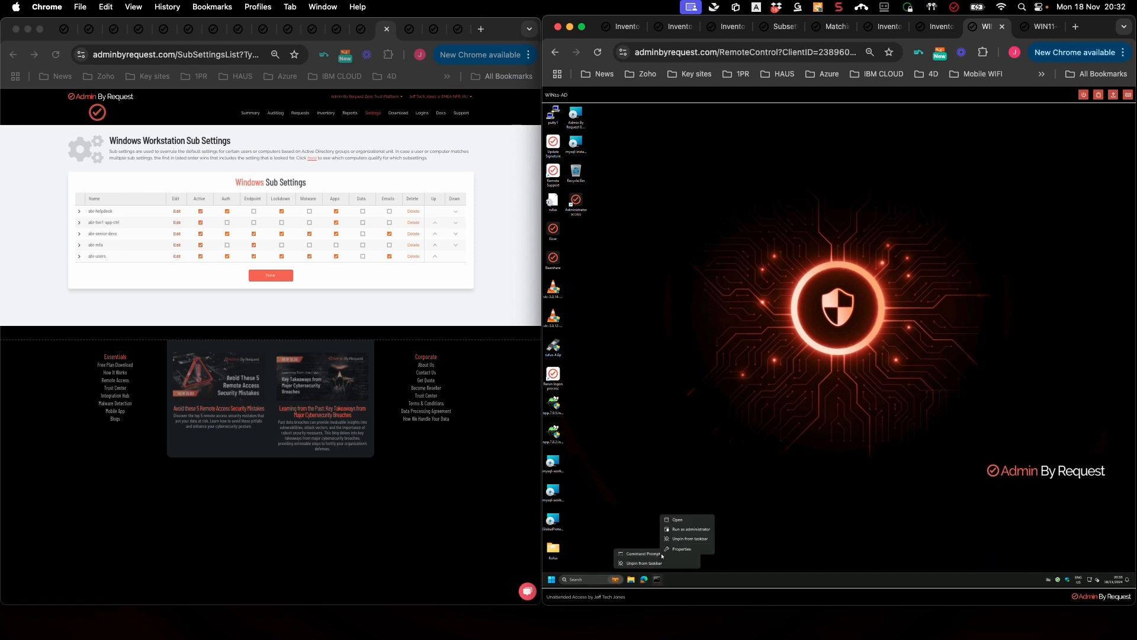
{"action": "left_click", "coordinate": [683, 529]}
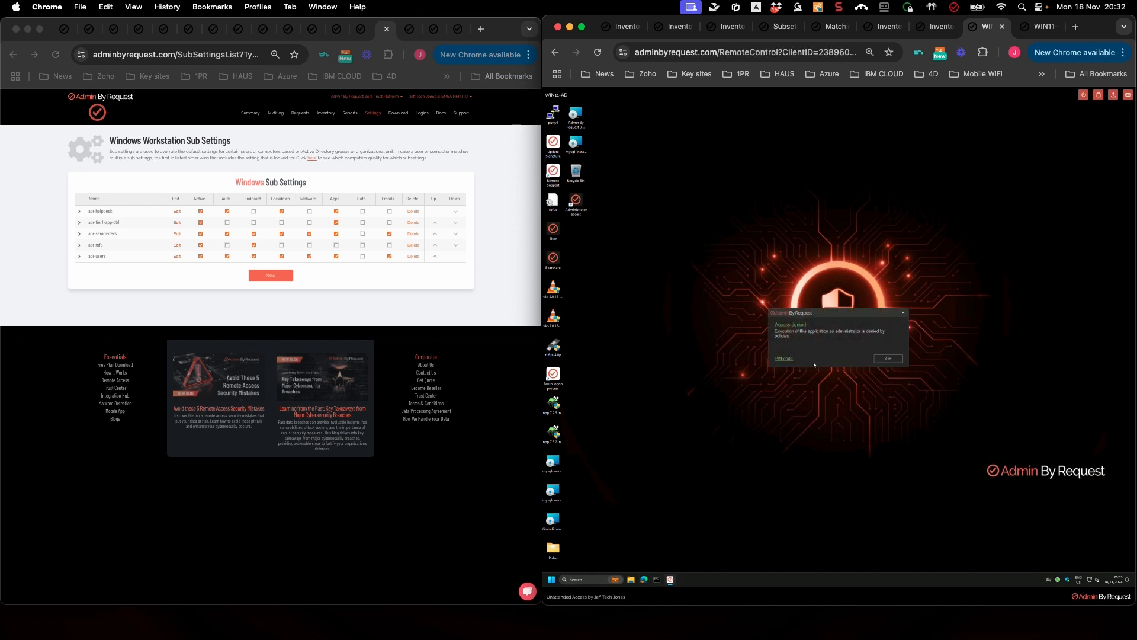
{"action": "left_click", "coordinate": [889, 359]}
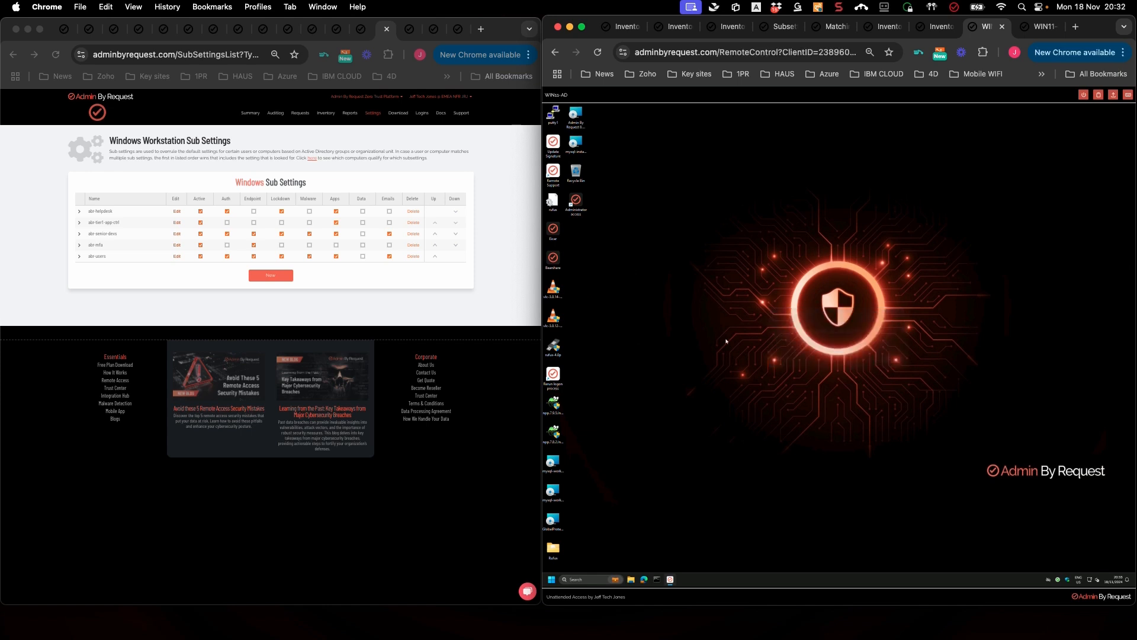
{"action": "double_click", "coordinate": [576, 144]}
{"action": "left_click", "coordinate": [889, 360]}
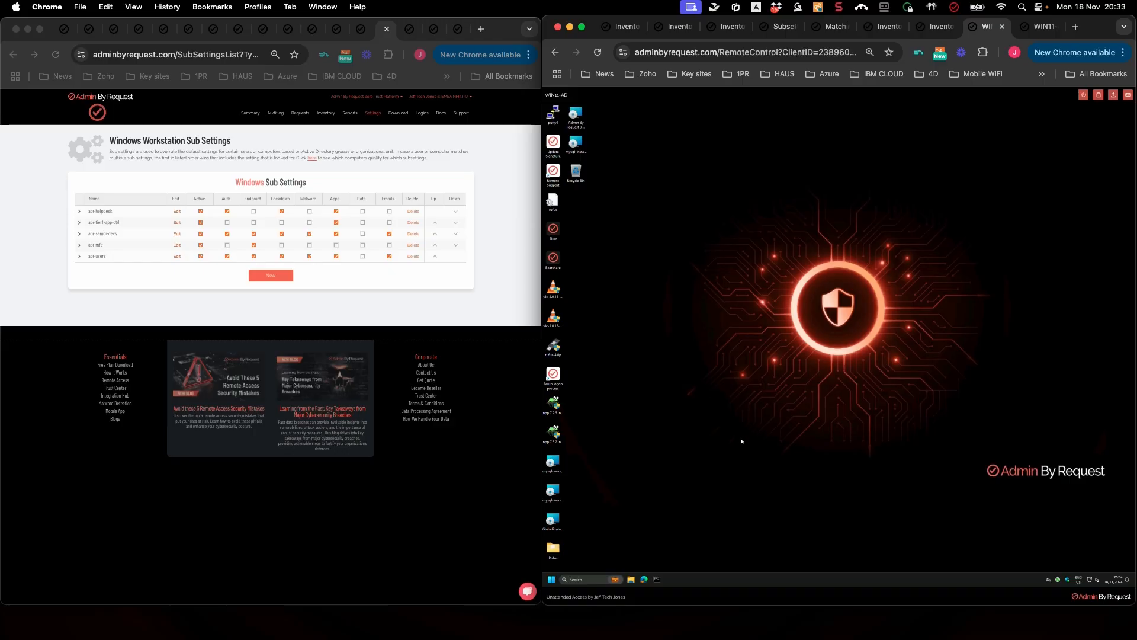
- Turn off Allow Run As Admin in the abr-users authorization settings and save
{"action": "left_click", "coordinate": [141, 323]}
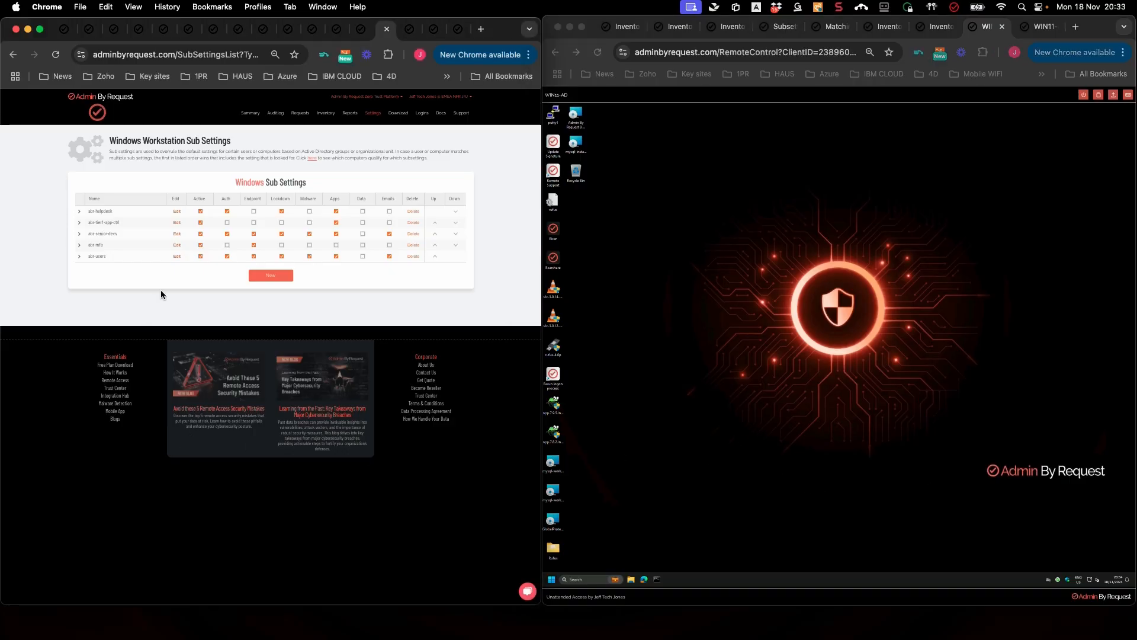
{"action": "left_click", "coordinate": [176, 255]}
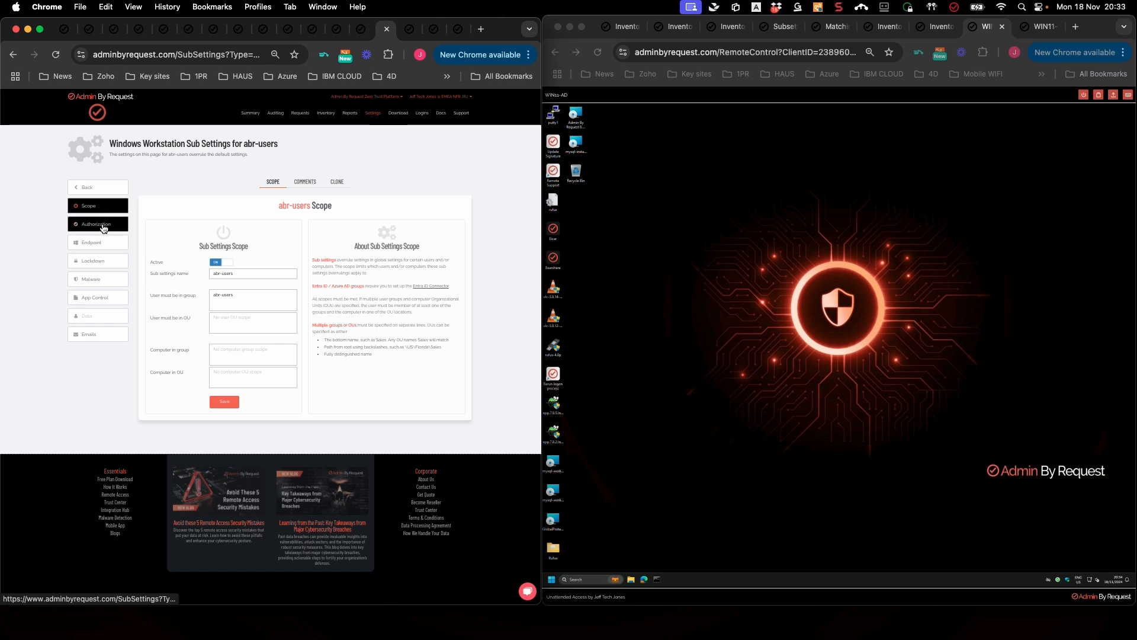
{"action": "left_click", "coordinate": [104, 229]}
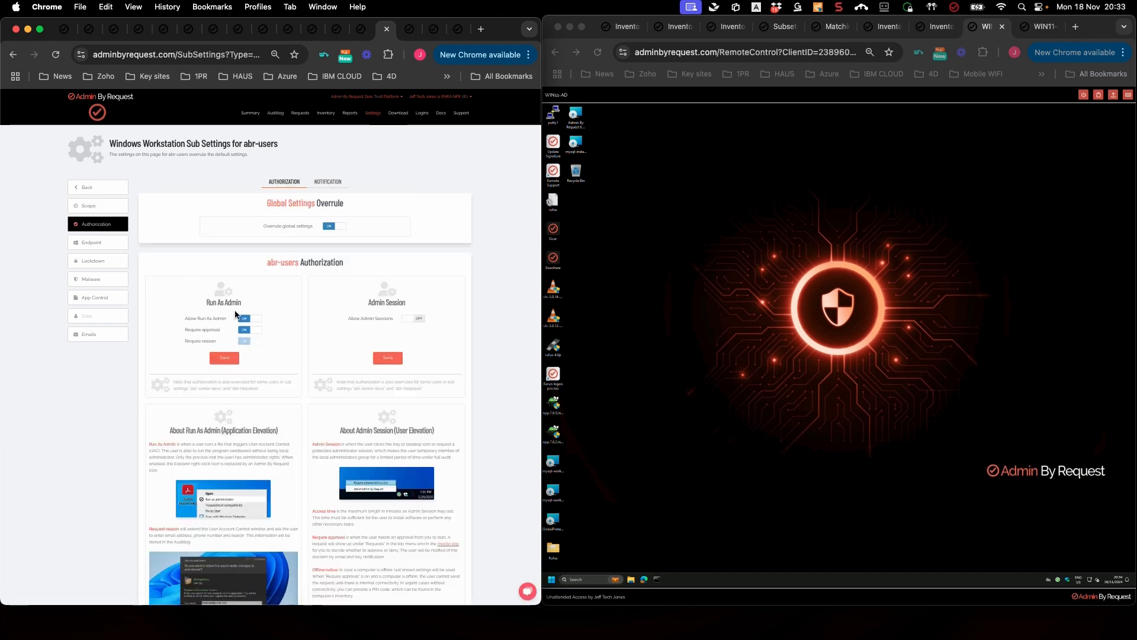
{"action": "left_click", "coordinate": [249, 320]}
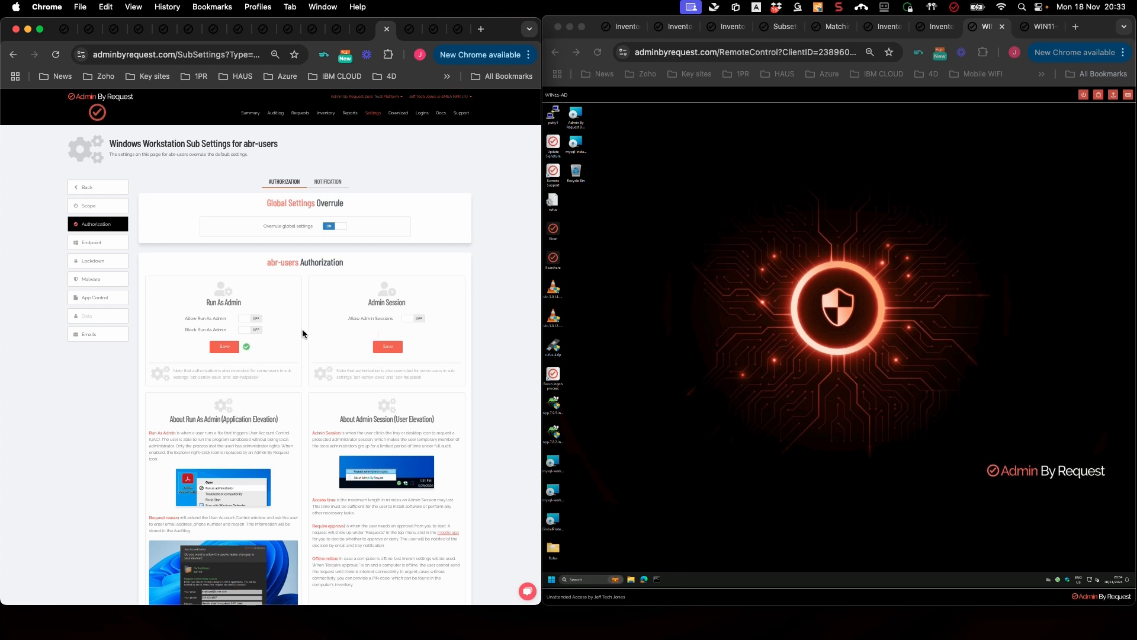
- Delete the Network Adapter Settings tray tool from the abr-users application control and confirm the deletion
{"action": "left_click", "coordinate": [94, 301]}
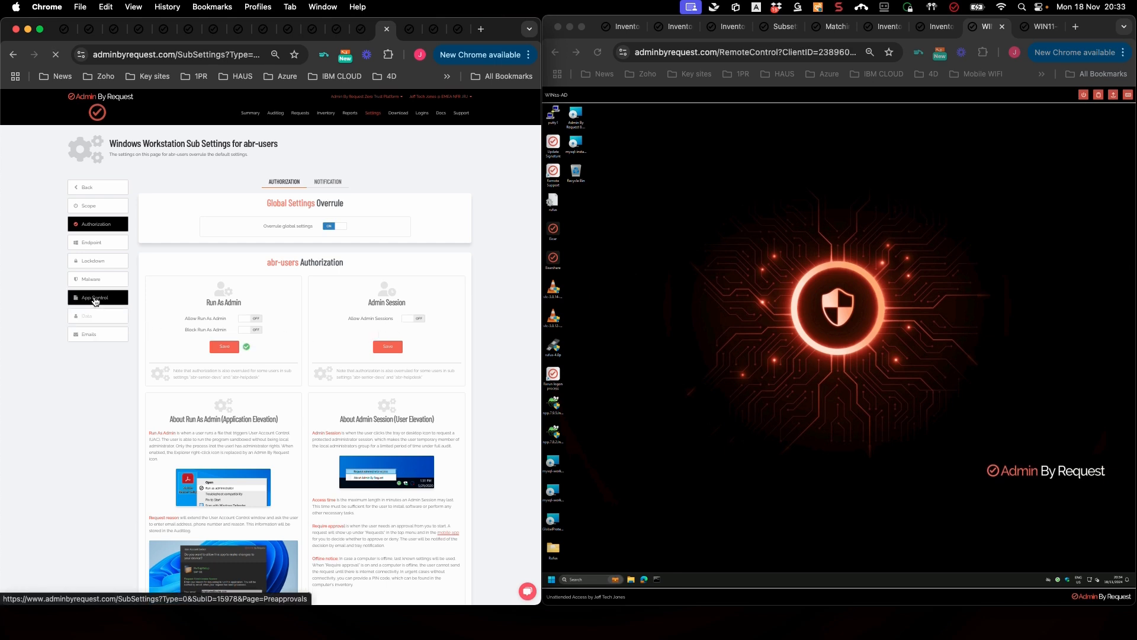
{"action": "left_click", "coordinate": [440, 266]}
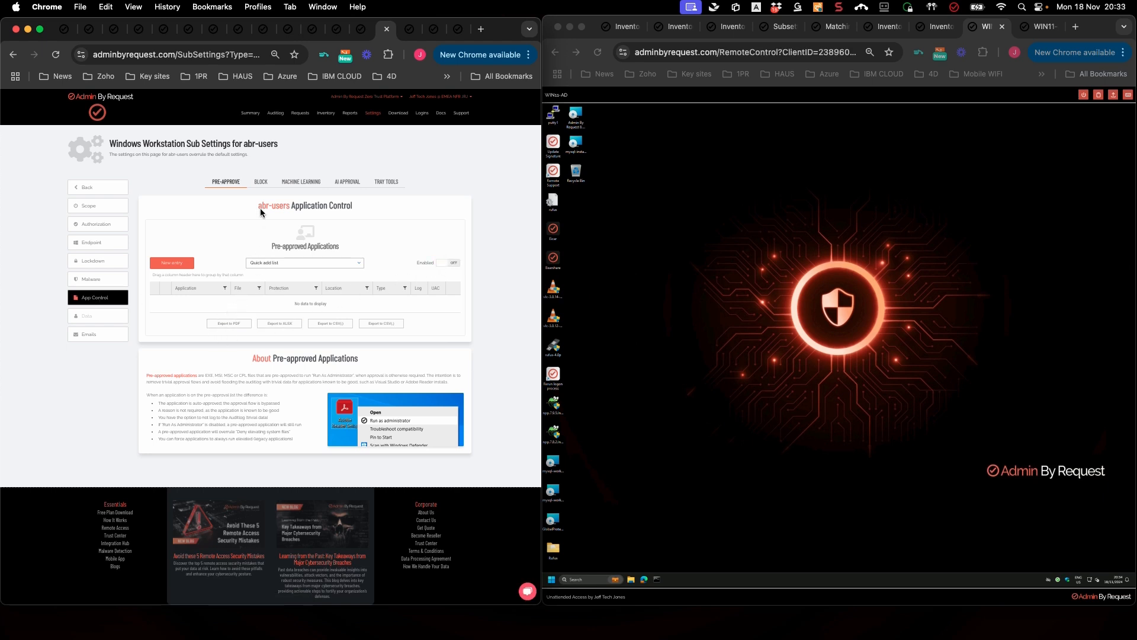
{"action": "left_click", "coordinate": [381, 183]}
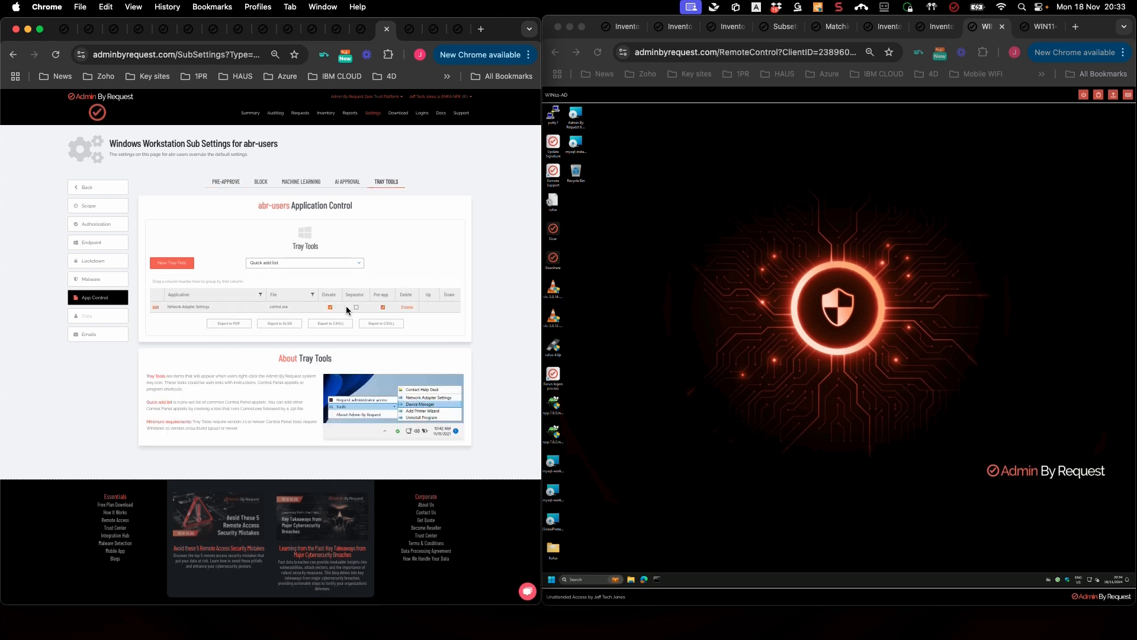
{"action": "left_click", "coordinate": [407, 307]}
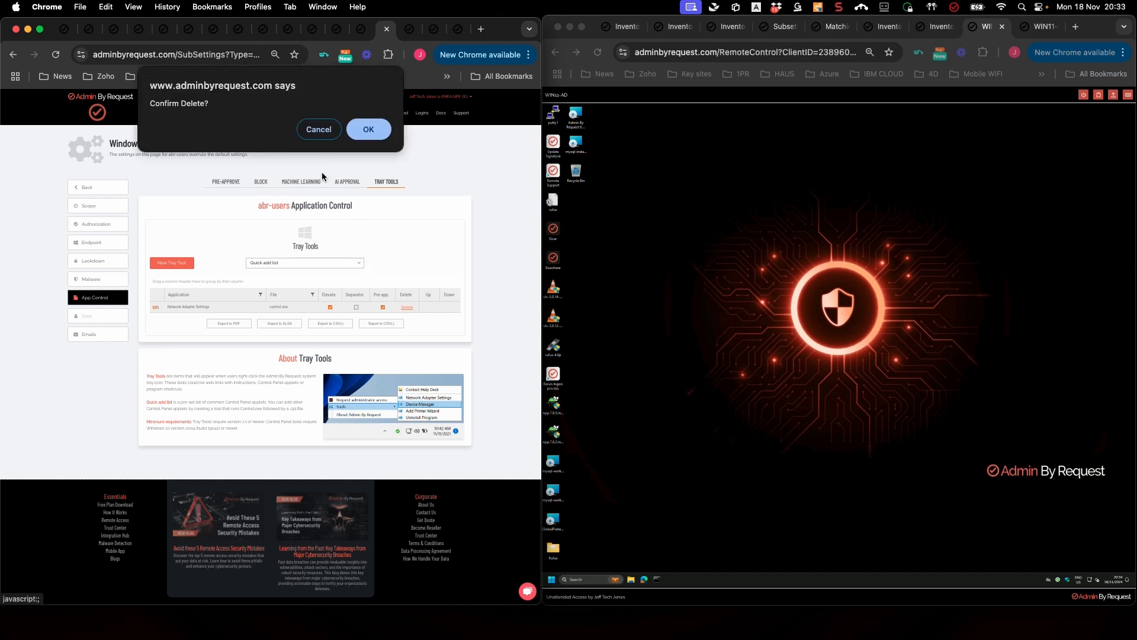
{"action": "left_click", "coordinate": [360, 134]}
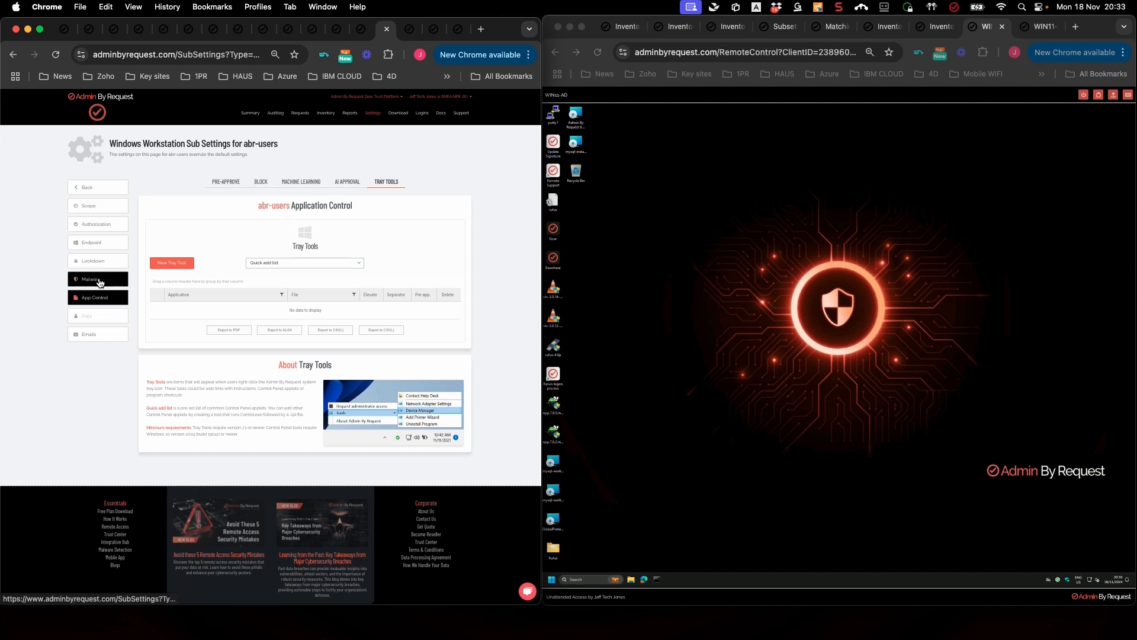
- Review the authorization, endpoint and scope settings of the abr-users sub settings
{"action": "left_click", "coordinate": [95, 209]}
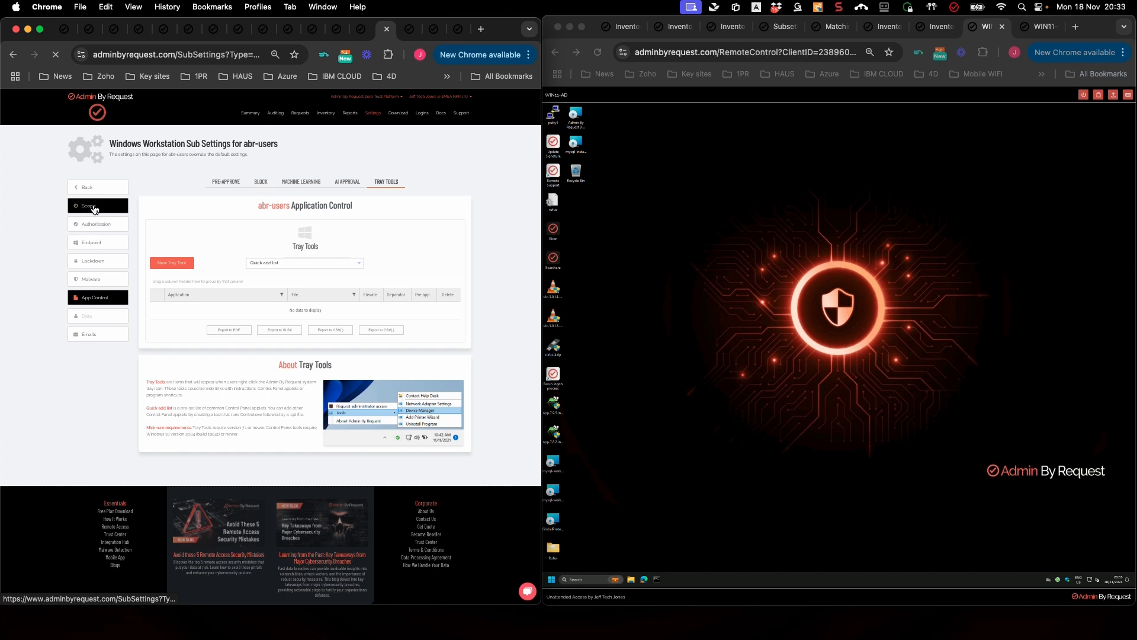
{"action": "left_click", "coordinate": [95, 228]}
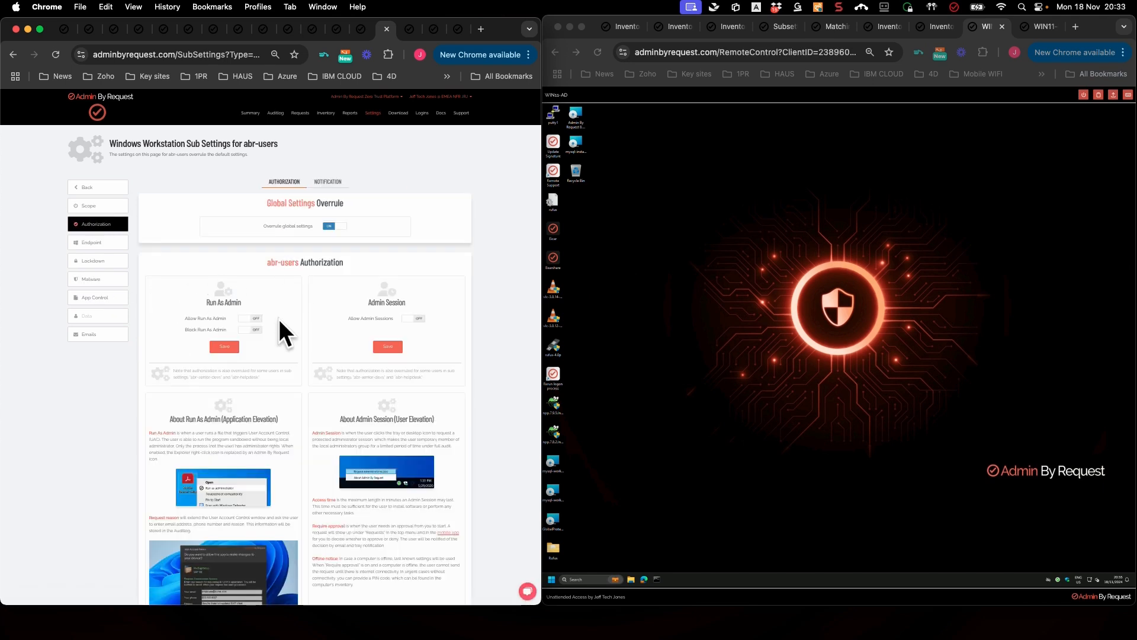
{"action": "scroll", "coordinate": [278, 320], "scroll_direction": "down", "scroll_amount": 2}
{"action": "scroll", "coordinate": [278, 320], "scroll_direction": "up", "scroll_amount": 2}
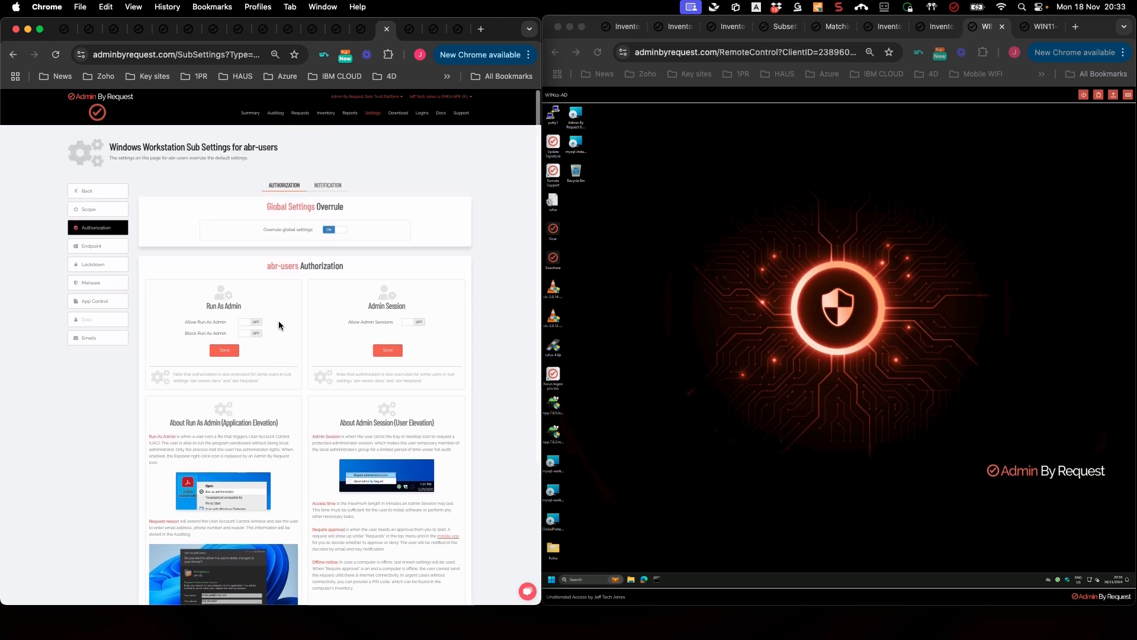
{"action": "left_click", "coordinate": [104, 188]}
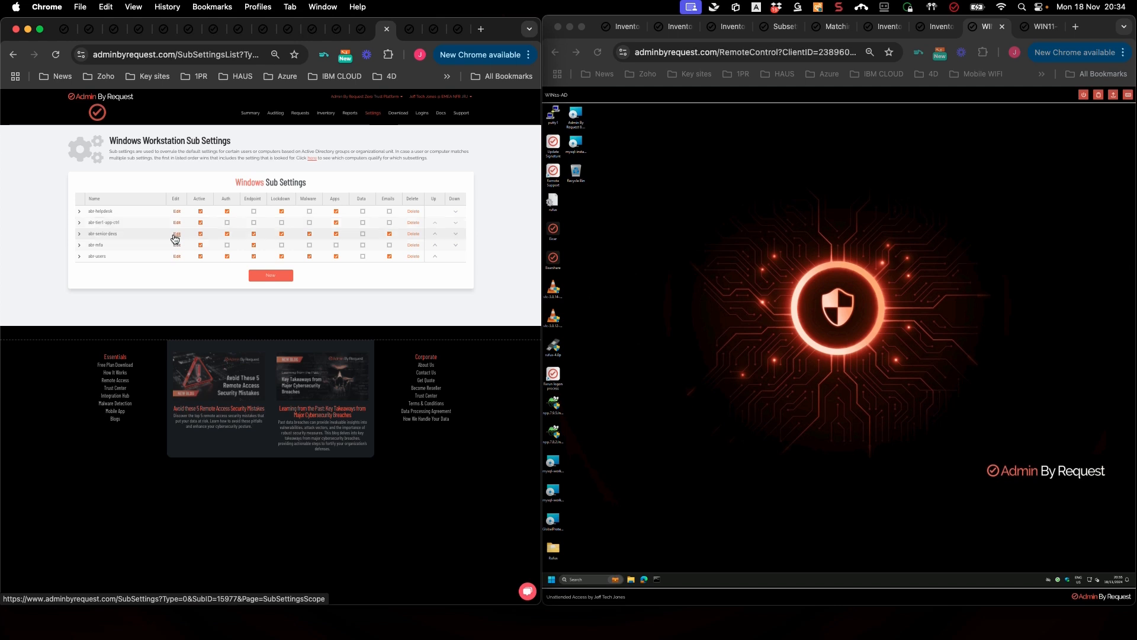
{"action": "left_click", "coordinate": [177, 259]}
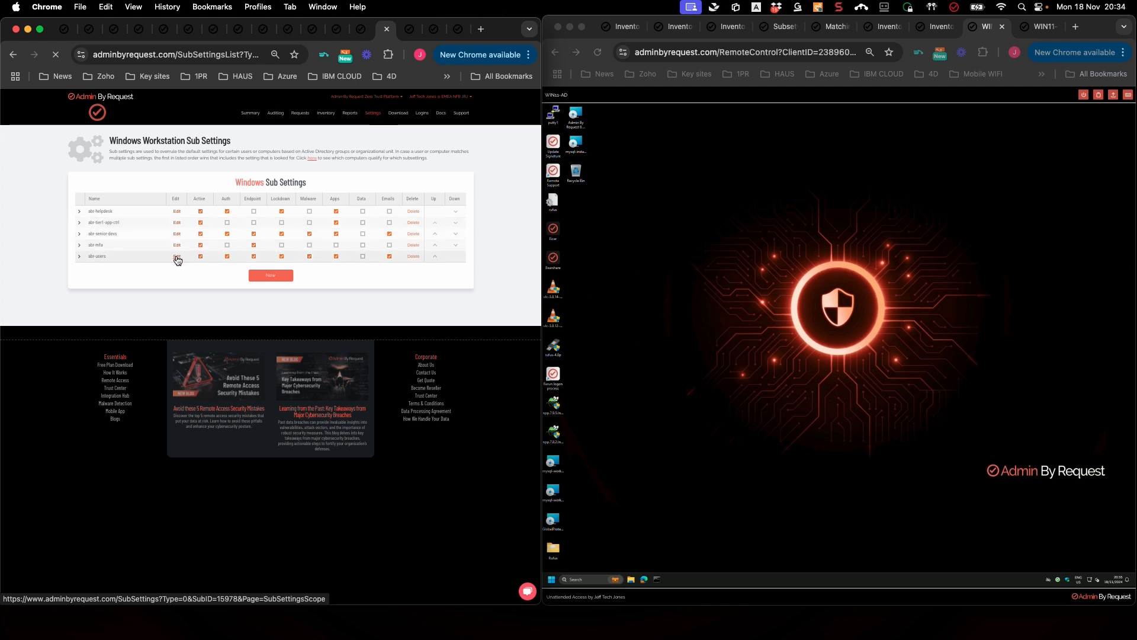
{"action": "left_click", "coordinate": [98, 227]}
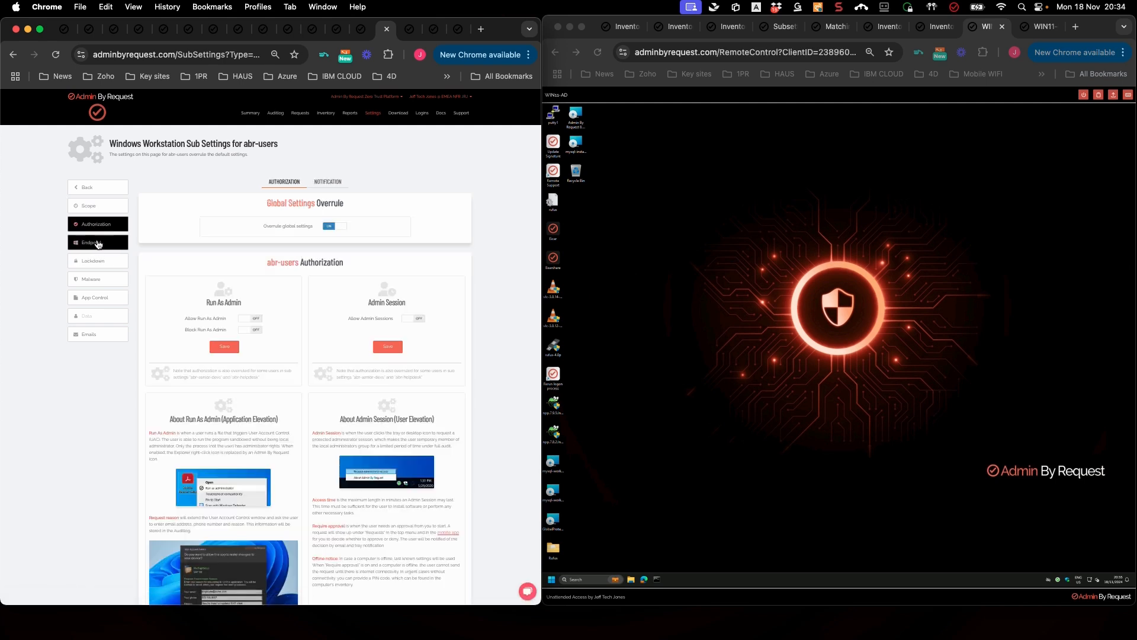
{"action": "left_click", "coordinate": [98, 244]}
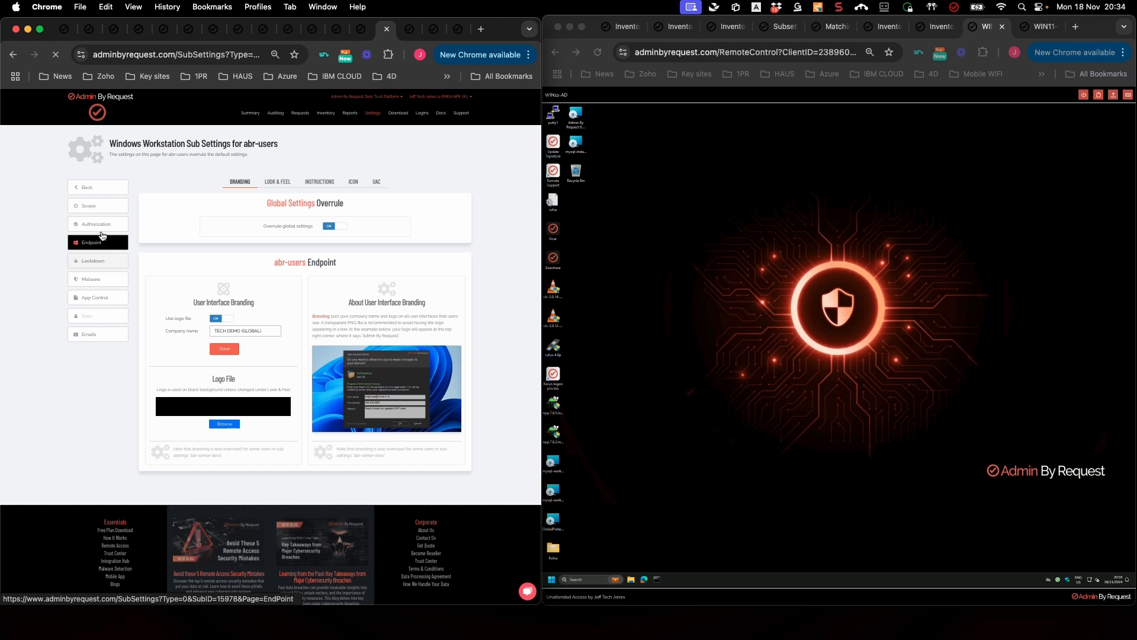
{"action": "left_click", "coordinate": [93, 210]}
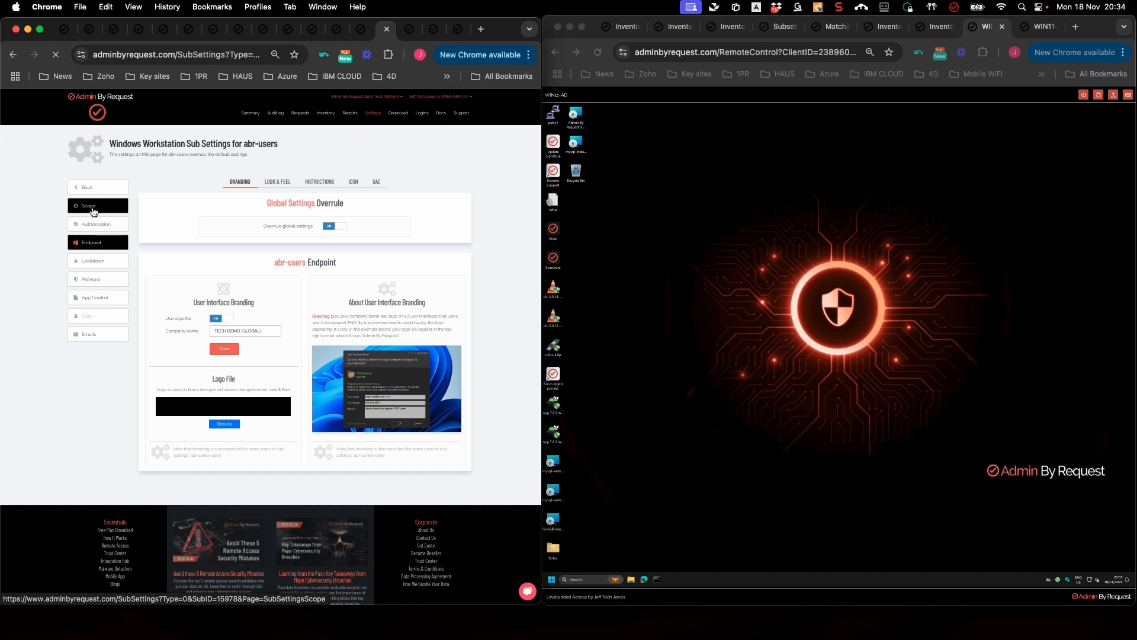
- Check the Admin By Request tray options on the remote desktop, then run the VLC installer and decline its User Account Control prompt
{"action": "left_click", "coordinate": [881, 510]}
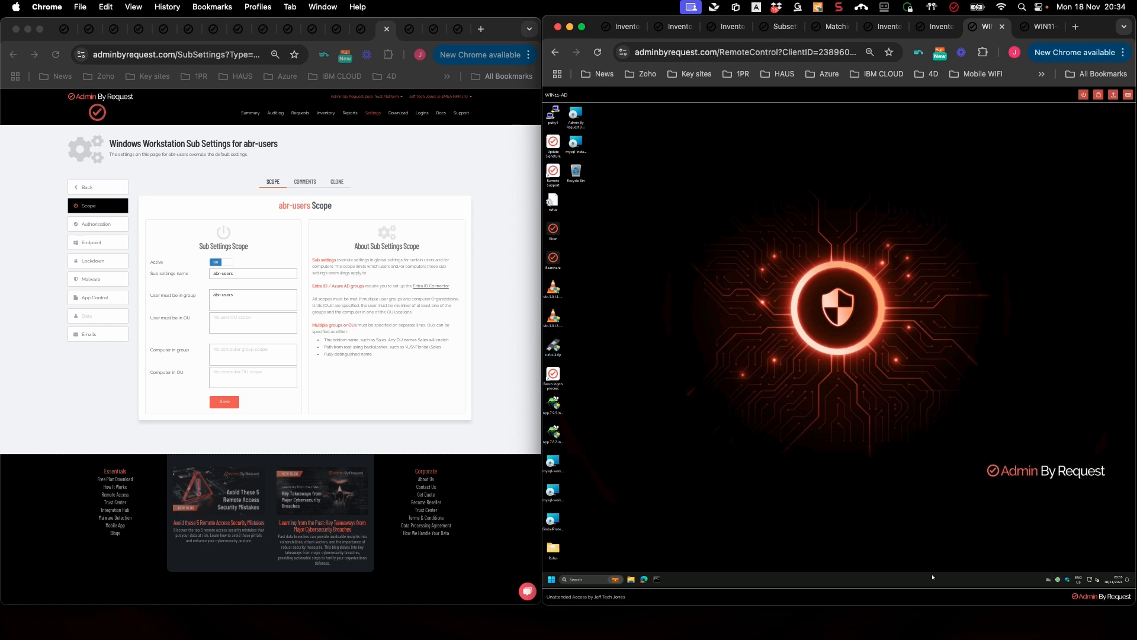
{"action": "left_click", "coordinate": [937, 546]}
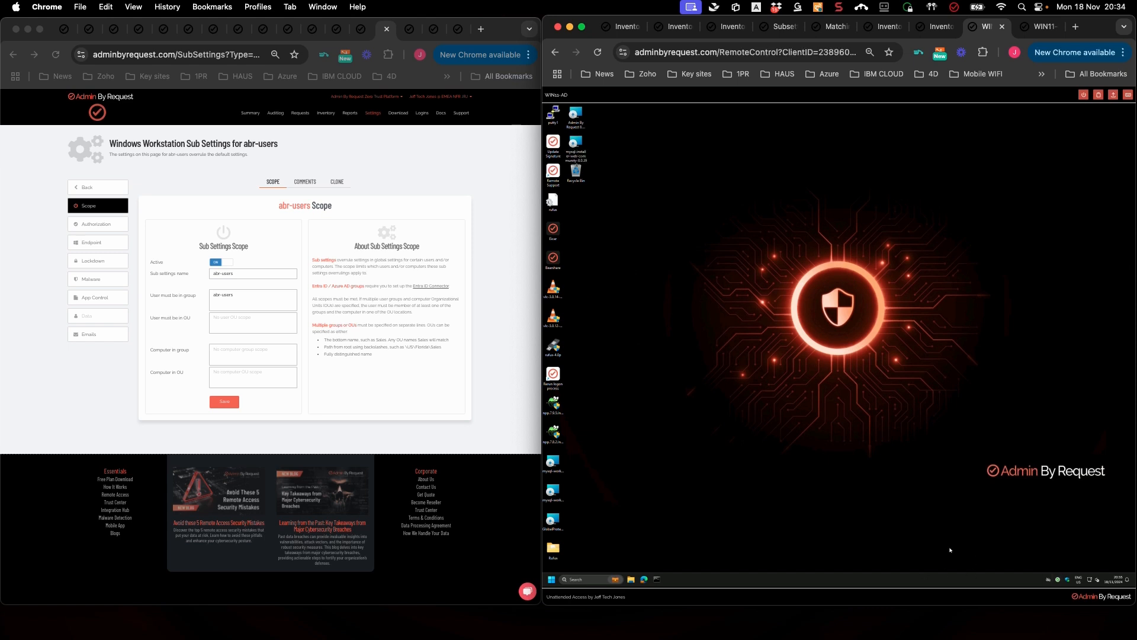
{"action": "right_click", "coordinate": [1058, 580]}
{"action": "left_click", "coordinate": [1026, 554]}
{"action": "left_click", "coordinate": [817, 359]}
{"action": "left_click", "coordinate": [859, 359]}
{"action": "double_click", "coordinate": [554, 291]}
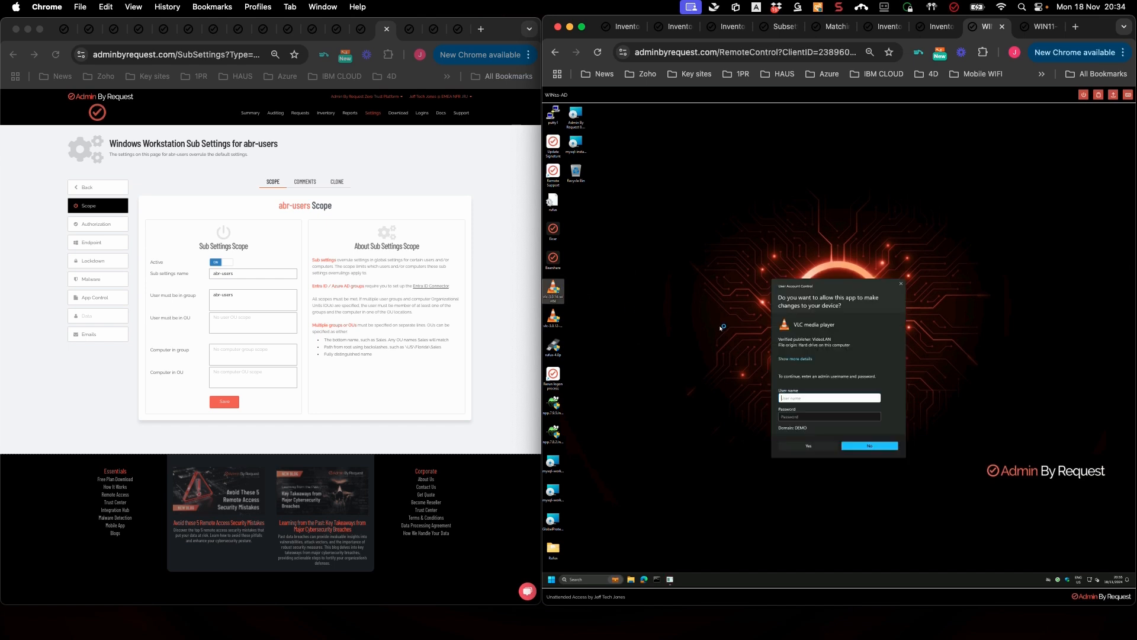
{"action": "left_click", "coordinate": [869, 444]}
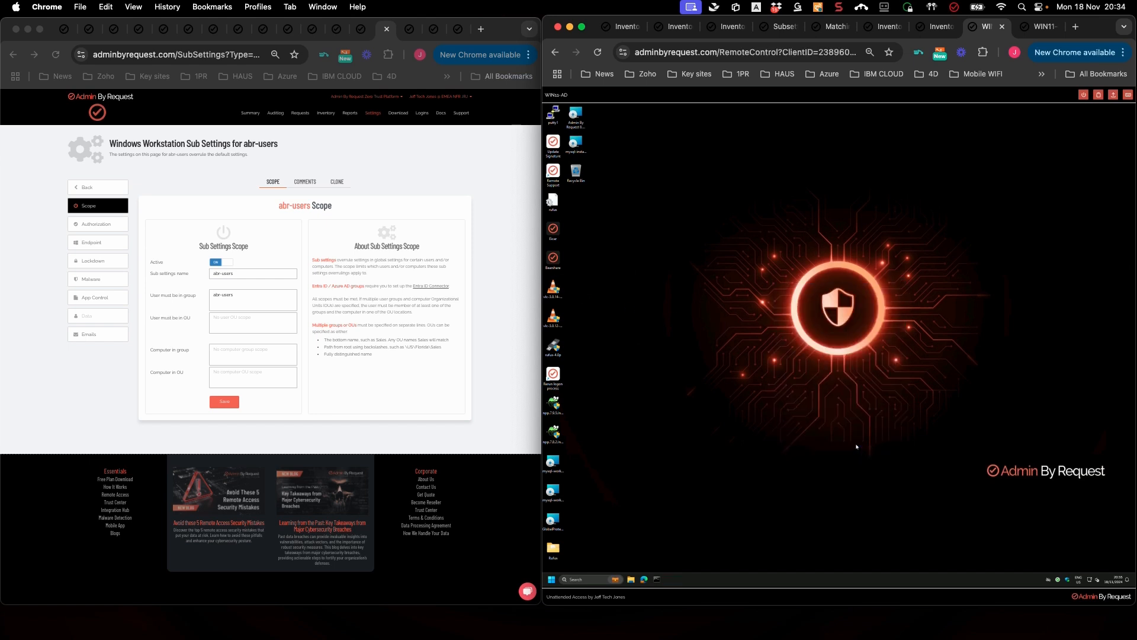
- Turn on Block Run As Admin in the abr-users authorization settings and save
{"action": "left_click", "coordinate": [97, 224]}
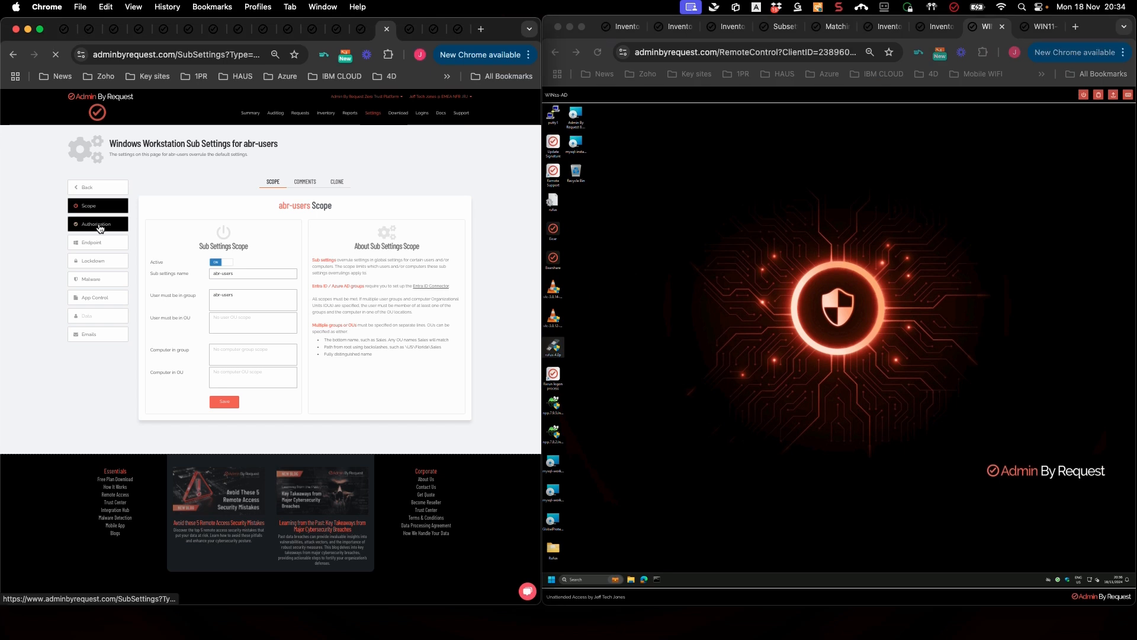
{"action": "left_click", "coordinate": [243, 330]}
{"action": "left_click", "coordinate": [224, 346]}
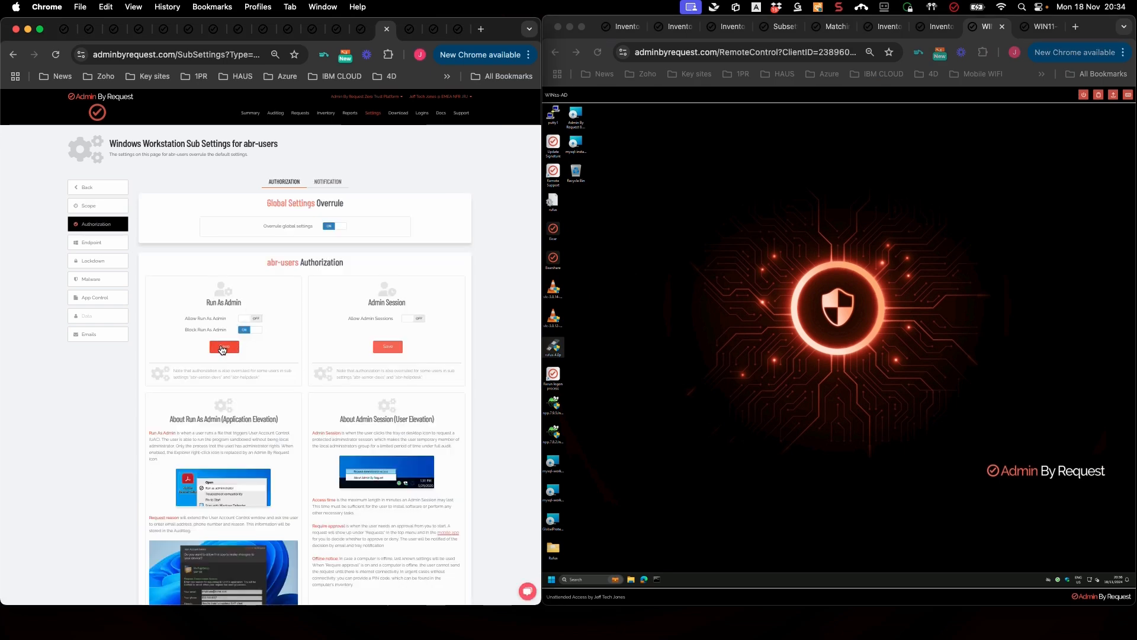
- Try to run the VLC installer again on the remote desktop and dismiss the resulting notice
{"action": "left_click", "coordinate": [1008, 507]}
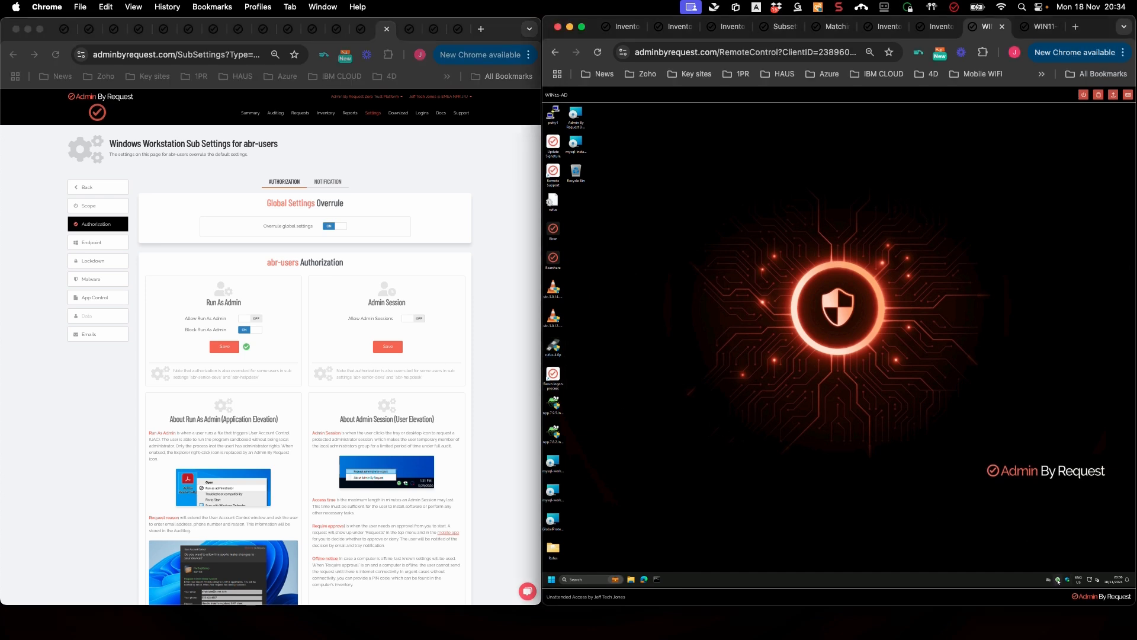
{"action": "double_click", "coordinate": [553, 291]}
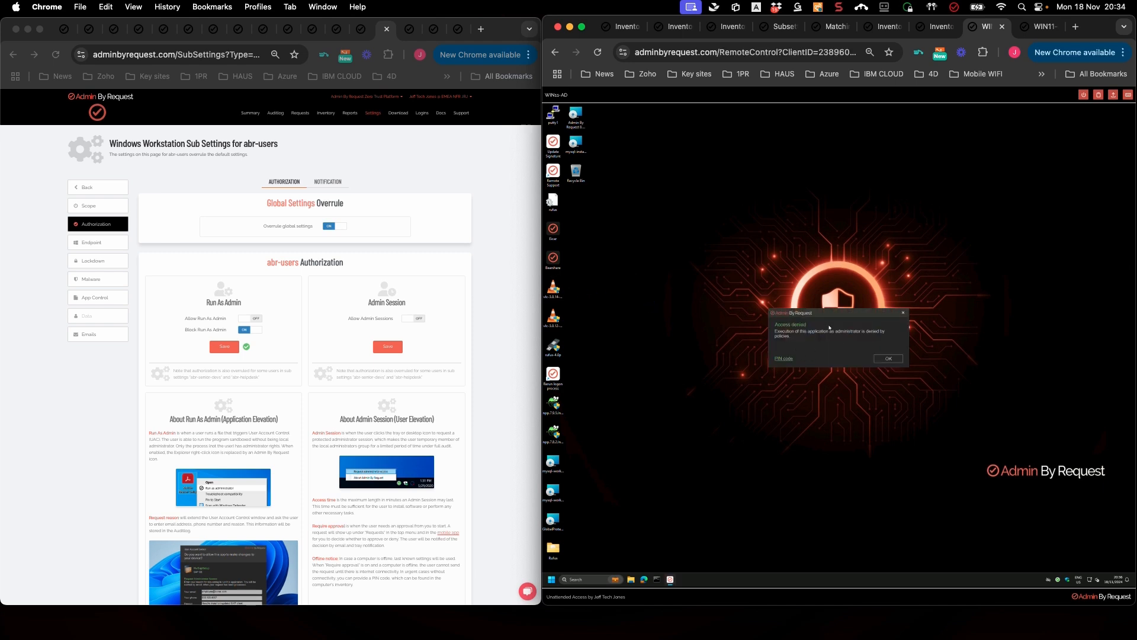
{"action": "left_click", "coordinate": [878, 359]}
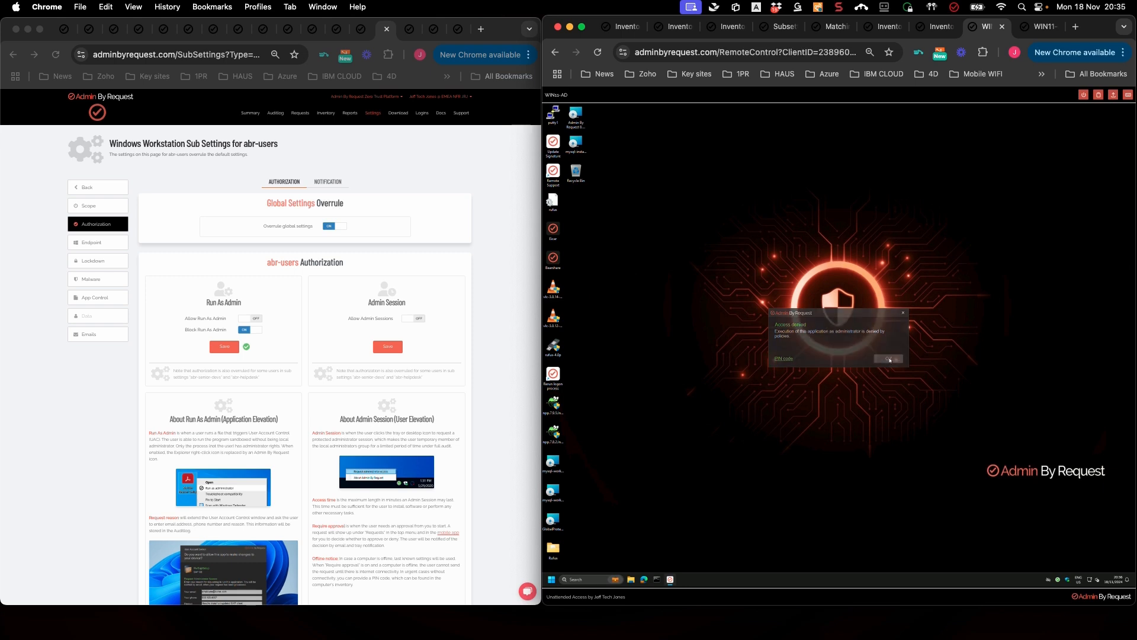
- Check the Admin By Request tray options and the standard Command Prompt on the remote desktop, and close the prompt
{"action": "left_click", "coordinate": [1049, 579]}
{"action": "left_click", "coordinate": [1028, 572]}
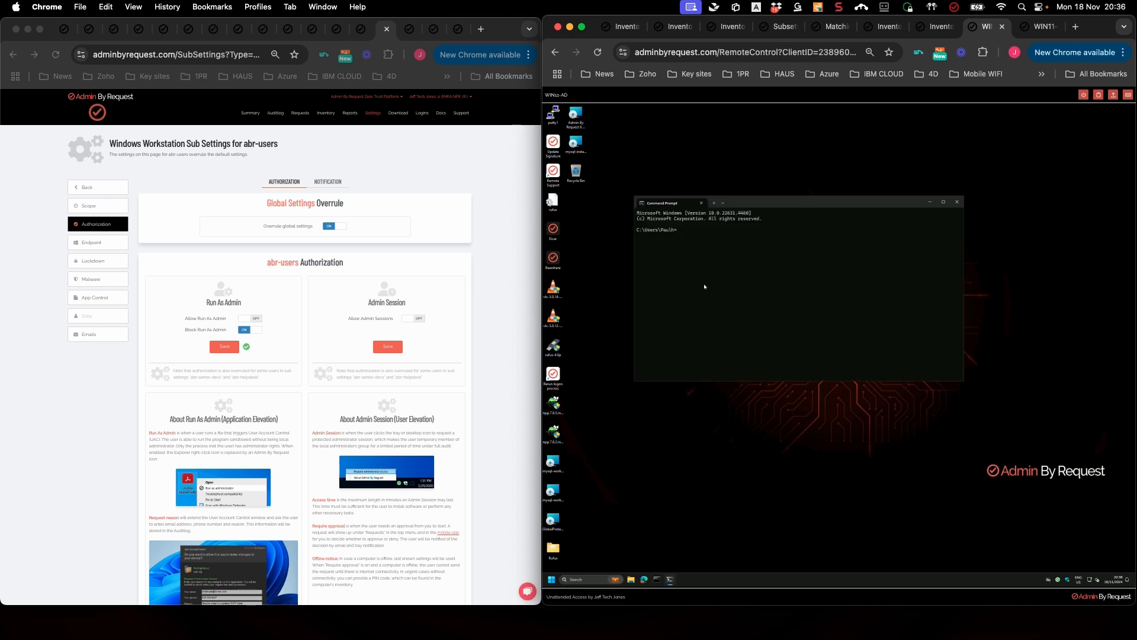
{"action": "key", "text": "Return"}
{"action": "left_click", "coordinate": [957, 203]}
- Save Authenticate as the User Account Control mode of the abr-users endpoint settings, and switch the mode back to Confirm
{"action": "left_click", "coordinate": [156, 253]}
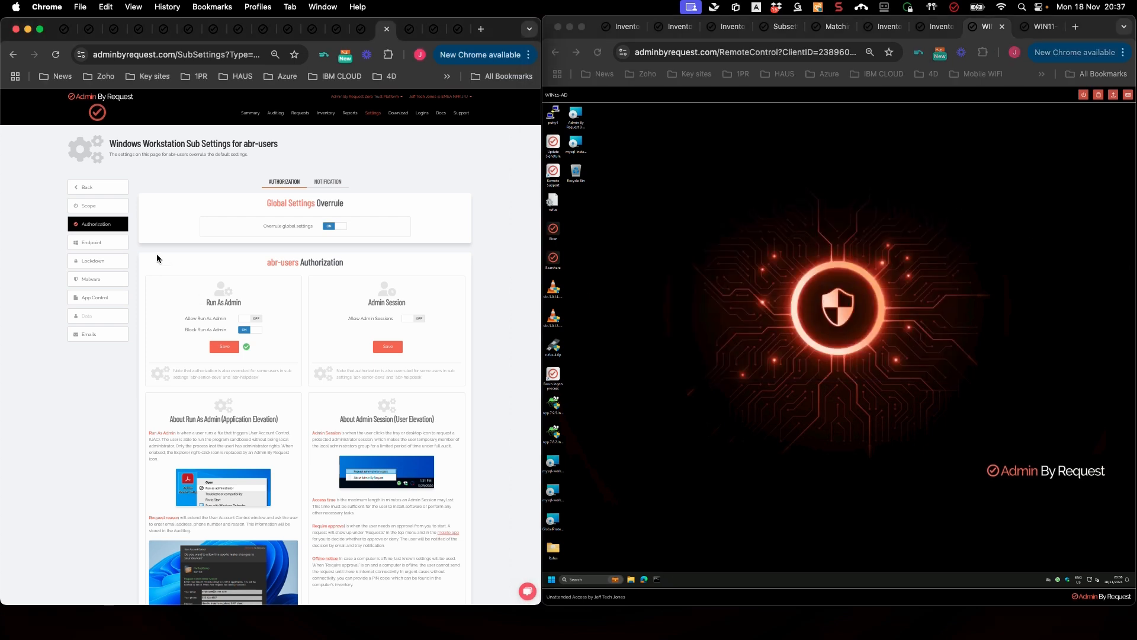
{"action": "left_click", "coordinate": [91, 244]}
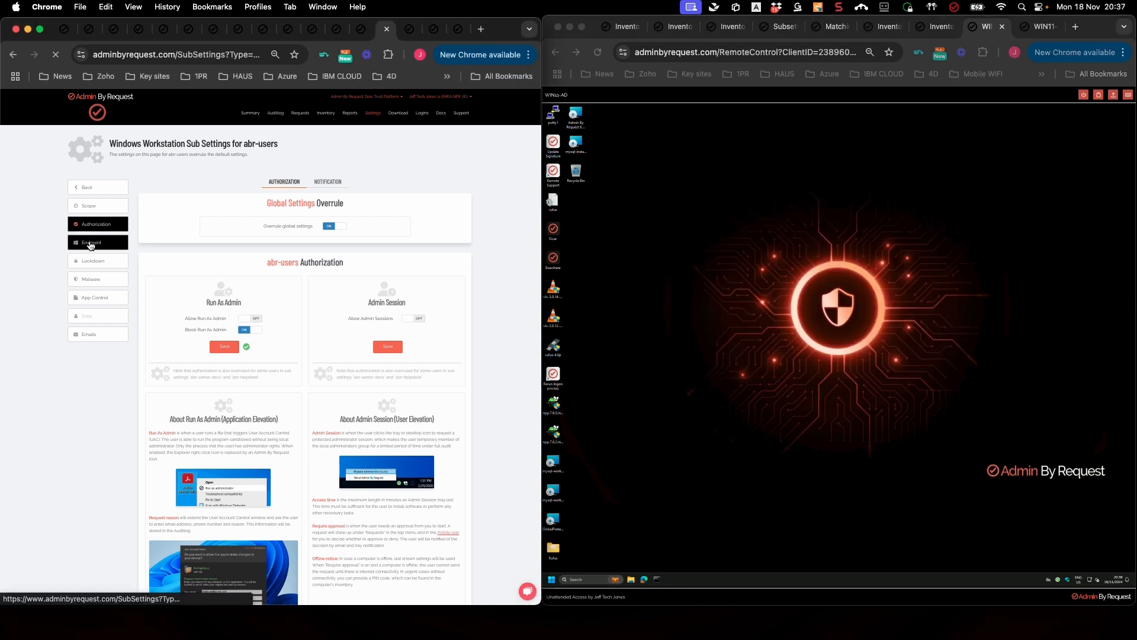
{"action": "left_click", "coordinate": [376, 182]}
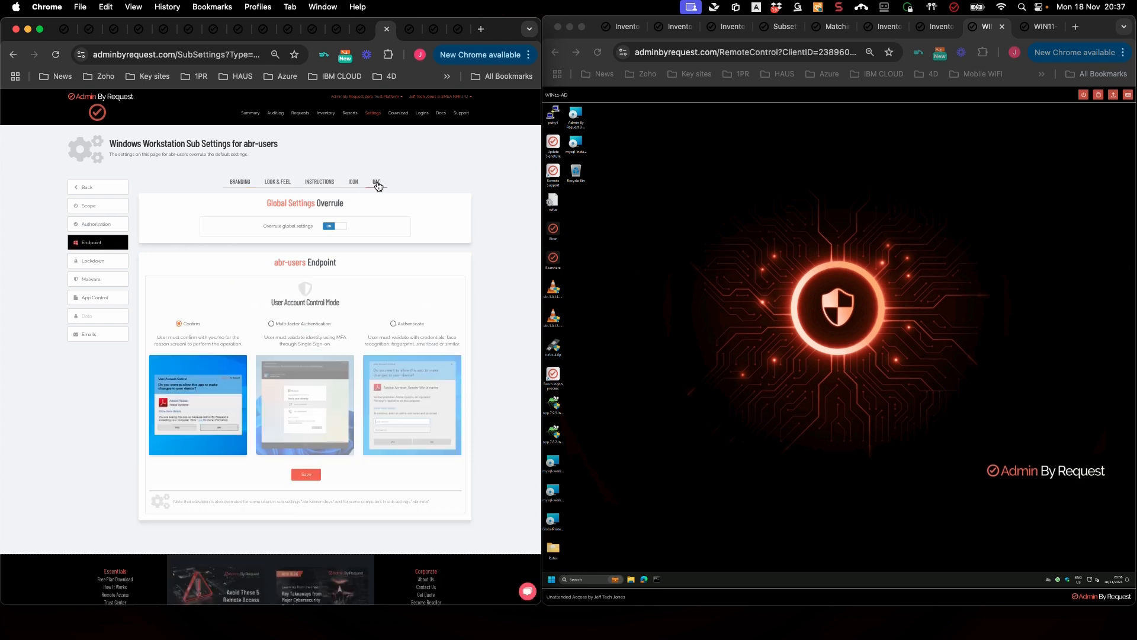
{"action": "left_click", "coordinate": [394, 324]}
{"action": "left_click", "coordinate": [306, 476]}
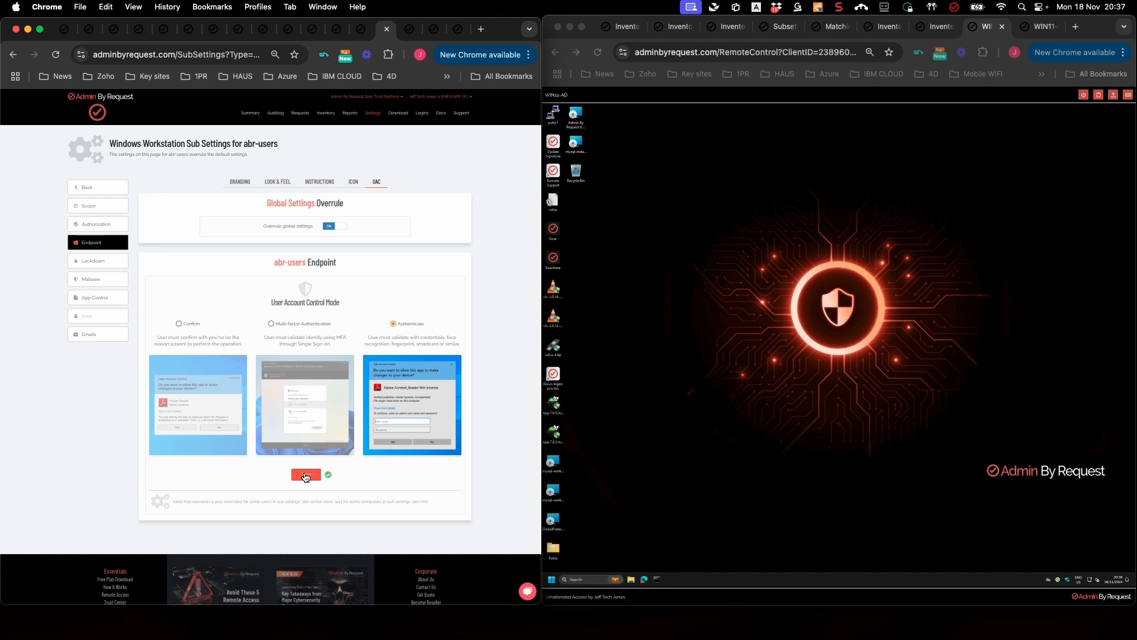
{"action": "left_click", "coordinate": [179, 323]}
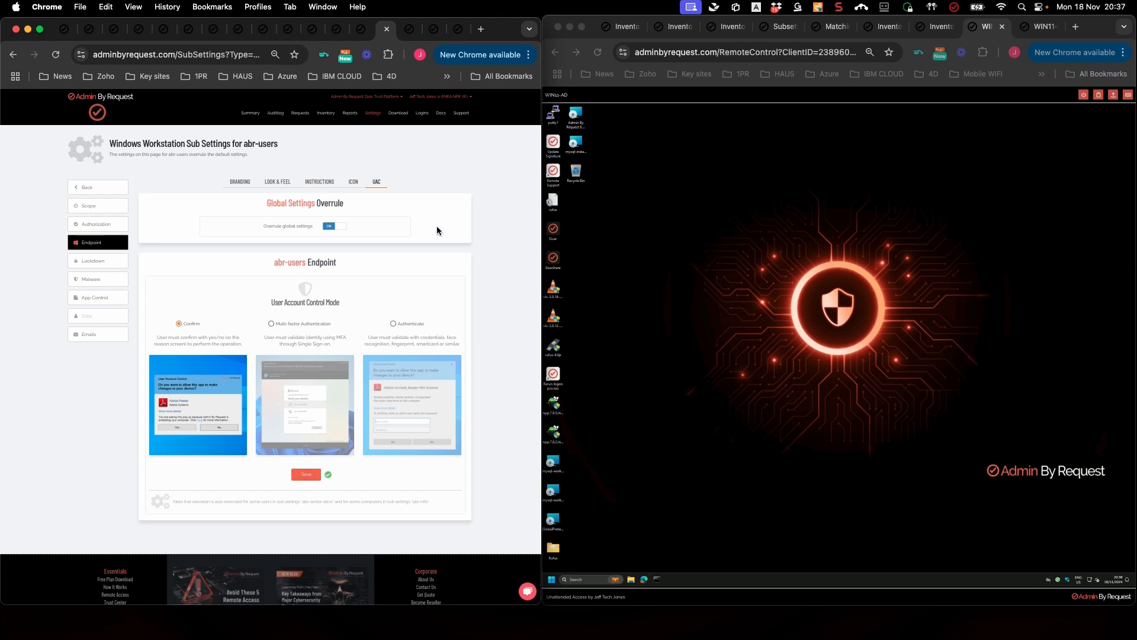
- Turn on the global settings override for the User Account Control endpoint settings of the abr-helpdesk Windows sub settings
{"action": "mouse_move", "coordinate": [374, 113]}
{"action": "mouse_move", "coordinate": [391, 171]}
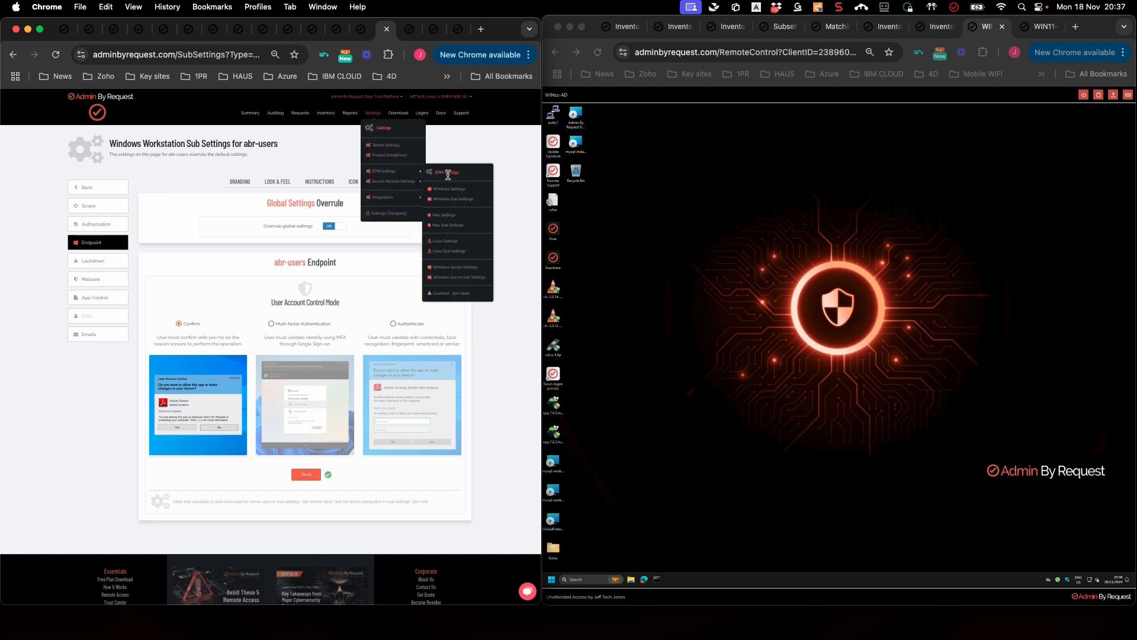
{"action": "left_click", "coordinate": [455, 200]}
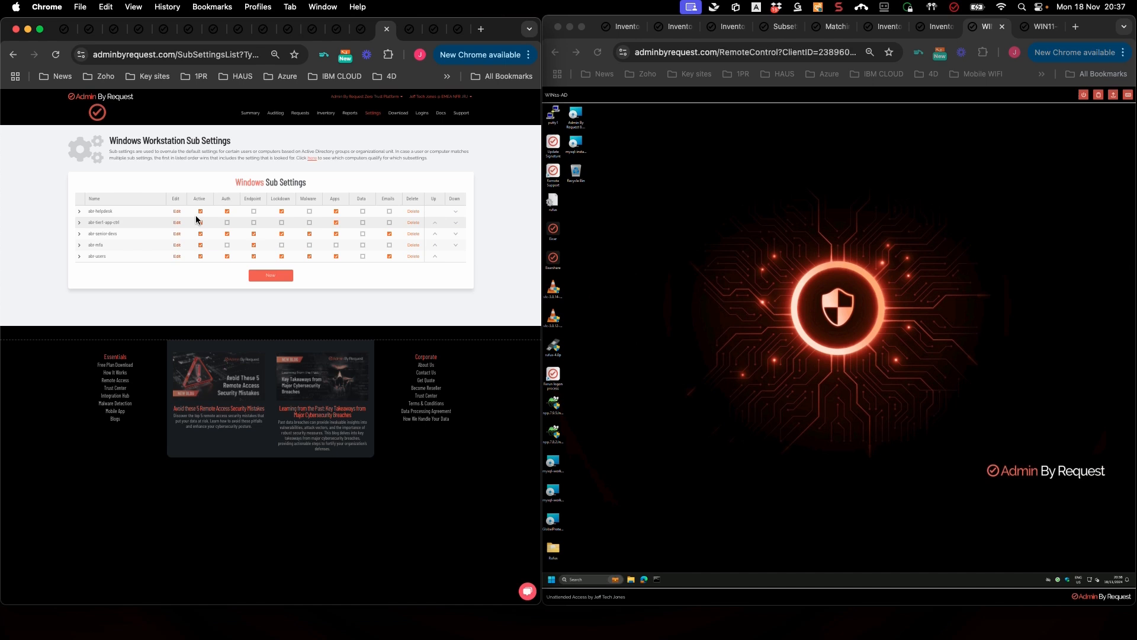
{"action": "left_click", "coordinate": [115, 213]}
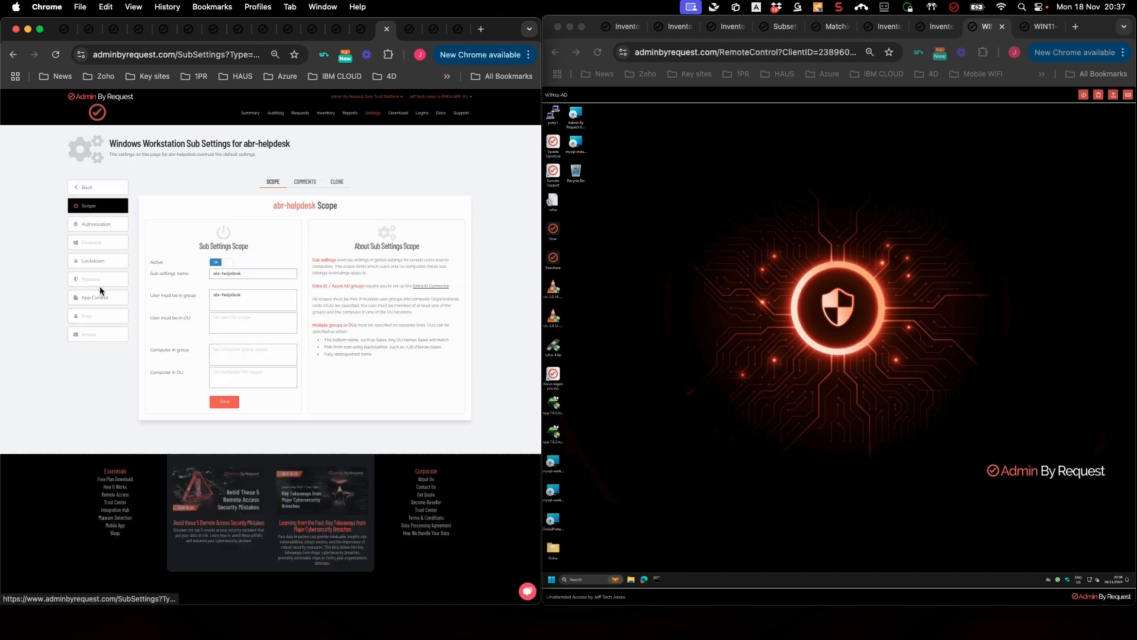
{"action": "left_click", "coordinate": [95, 243]}
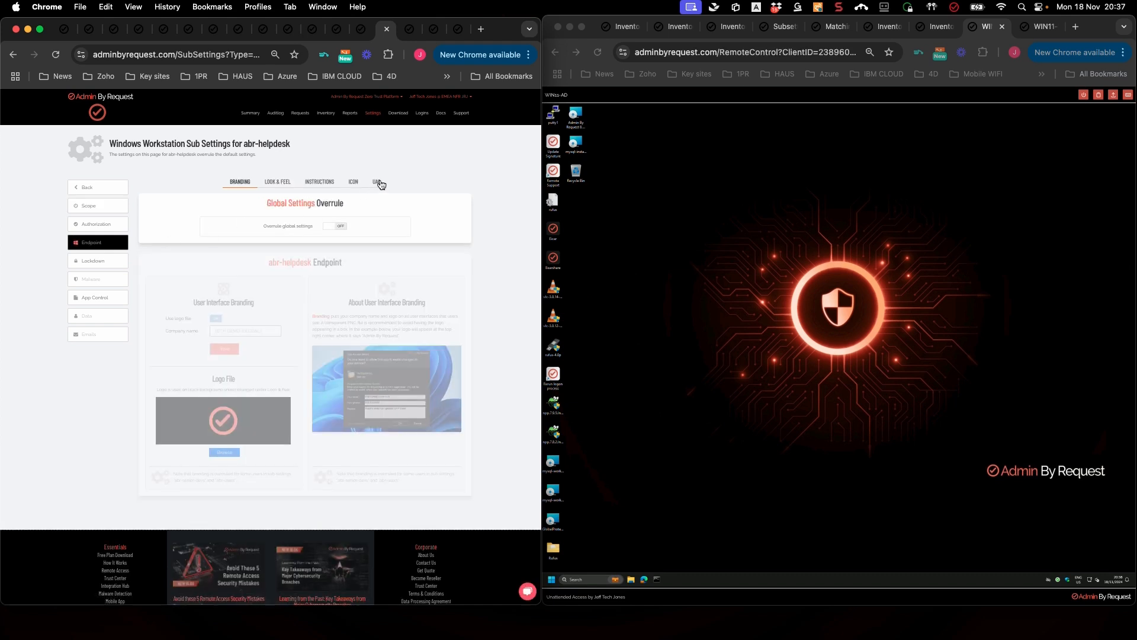
{"action": "left_click", "coordinate": [379, 183]}
{"action": "left_click", "coordinate": [330, 226]}
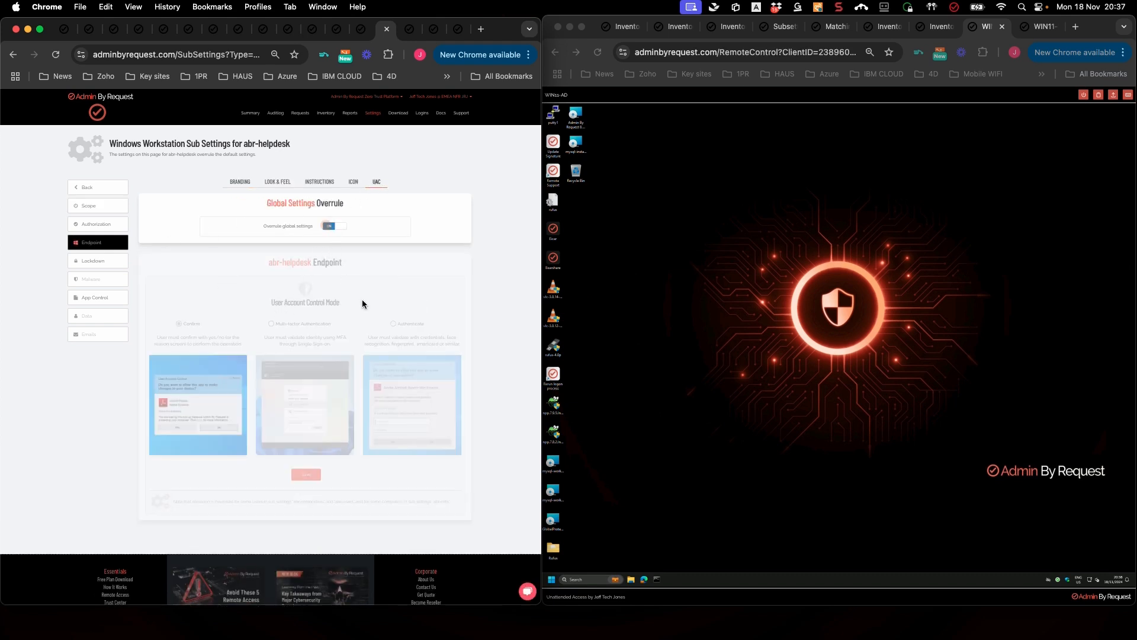
- Set the abr-helpdesk User Account Control mode to Authenticate and save
{"action": "left_click", "coordinate": [392, 324]}
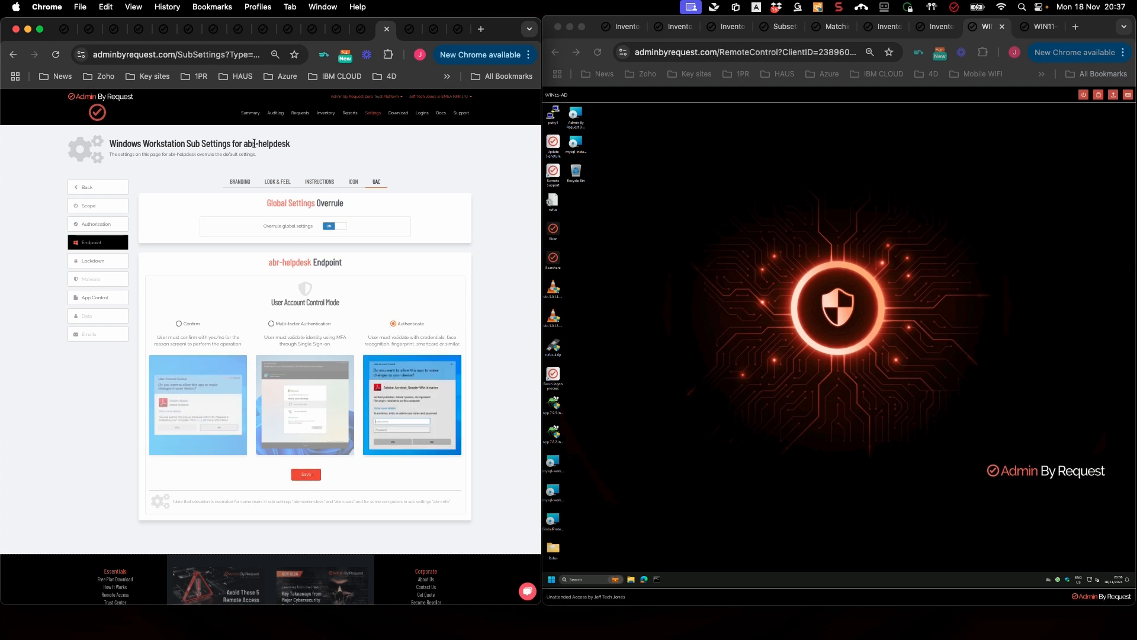
{"action": "left_click_drag", "start_coordinate": [244, 143], "coordinate": [291, 144]}
{"action": "left_click", "coordinate": [324, 146]}
{"action": "left_click_drag", "start_coordinate": [244, 143], "coordinate": [294, 144]}
{"action": "left_click", "coordinate": [366, 127]}
{"action": "mouse_move", "coordinate": [373, 113]}
- Try to run the Notepad++ installer on the remote desktop and dismiss the resulting notice
{"action": "left_click", "coordinate": [708, 315]}
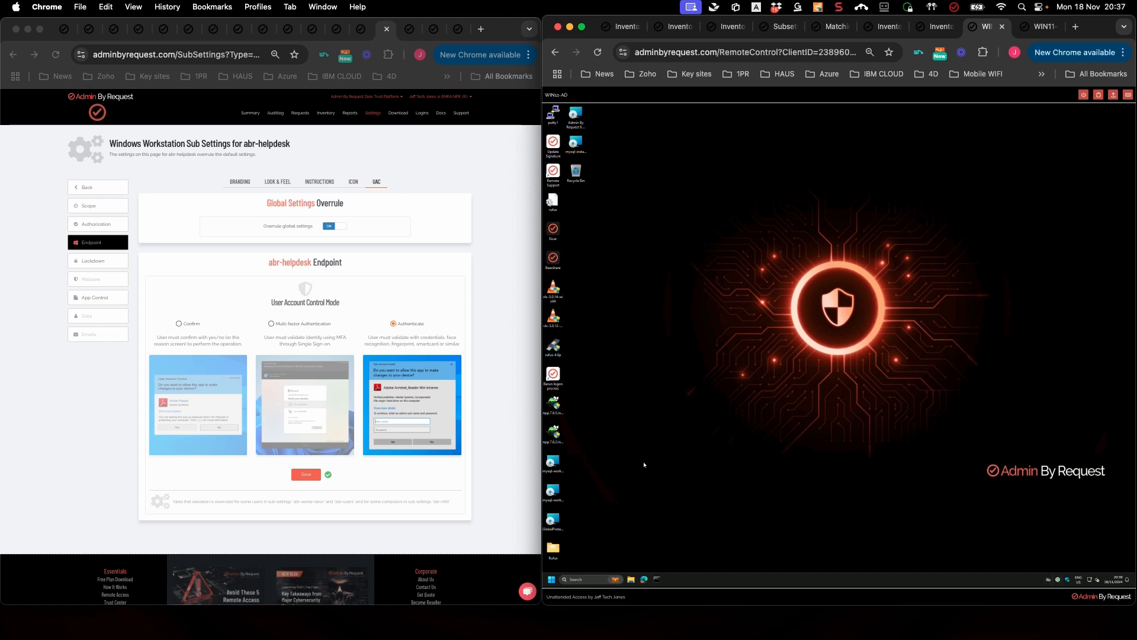
{"action": "double_click", "coordinate": [554, 405]}
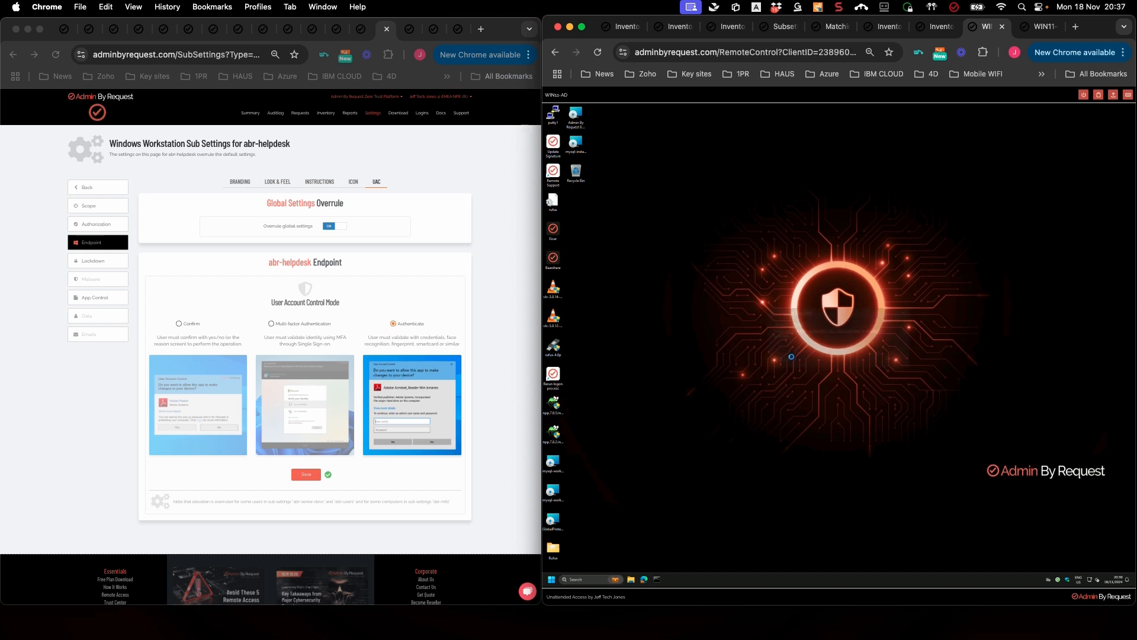
{"action": "left_click", "coordinate": [890, 359]}
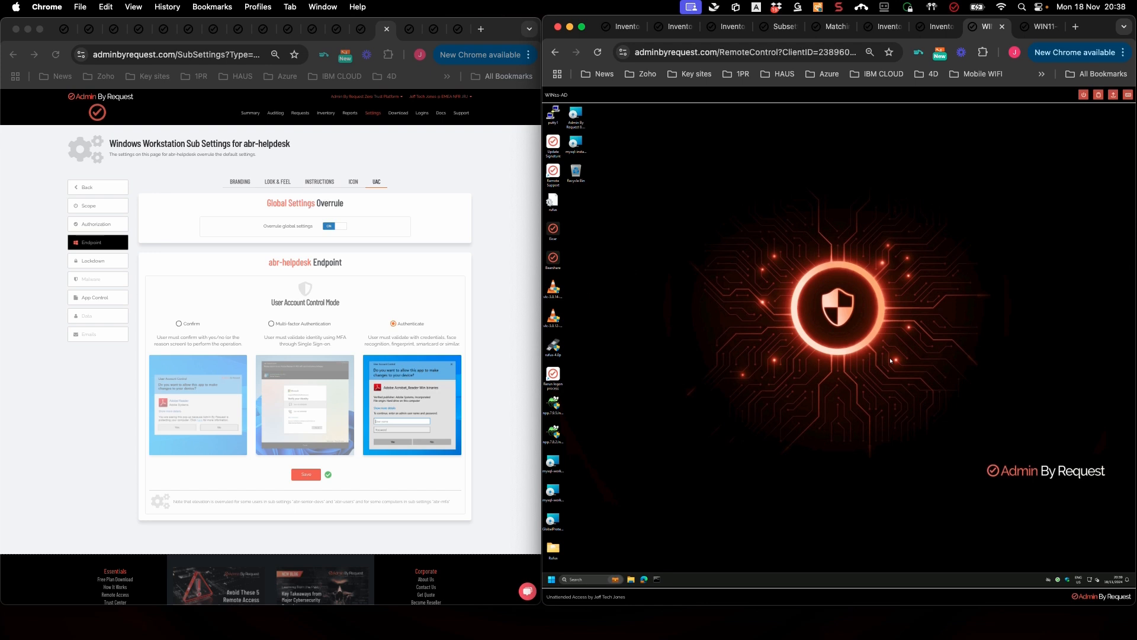
- Start a Support Assist session from the Admin By Request client on the remote desktop, entering the helpdesk user account and its password
{"action": "right_click", "coordinate": [1059, 581]}
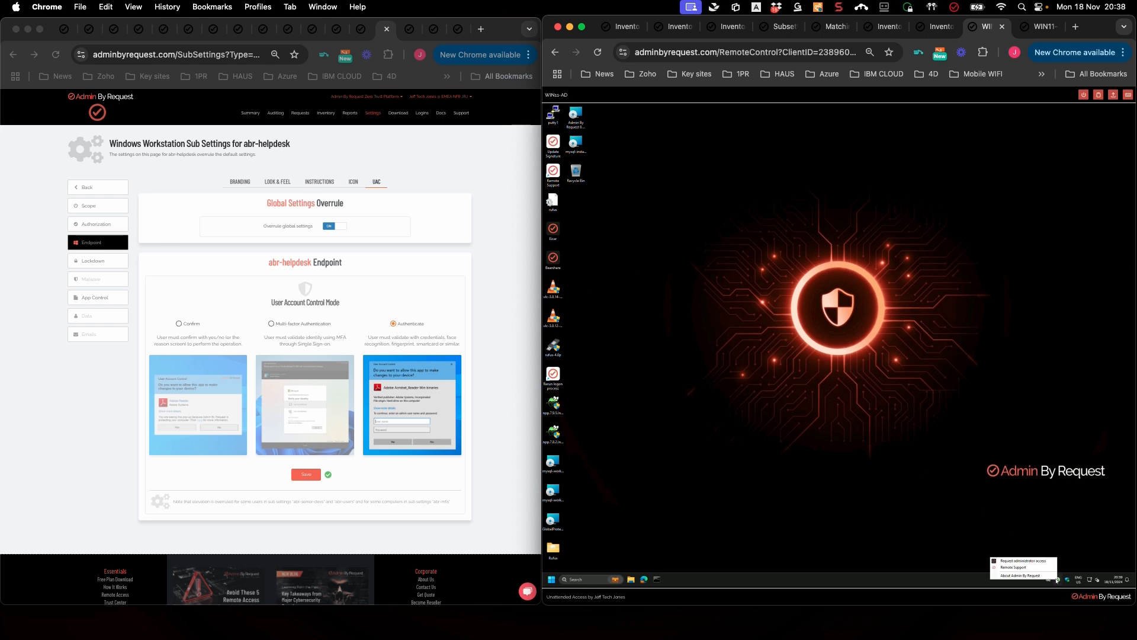
{"action": "left_click", "coordinate": [1025, 576]}
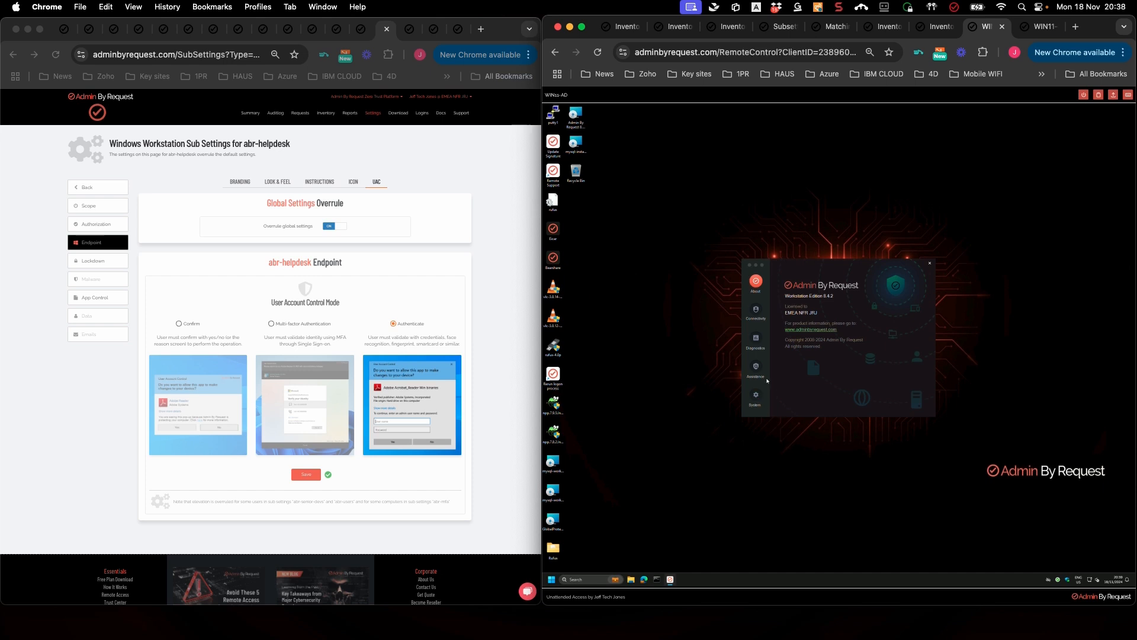
{"action": "left_click", "coordinate": [755, 367]}
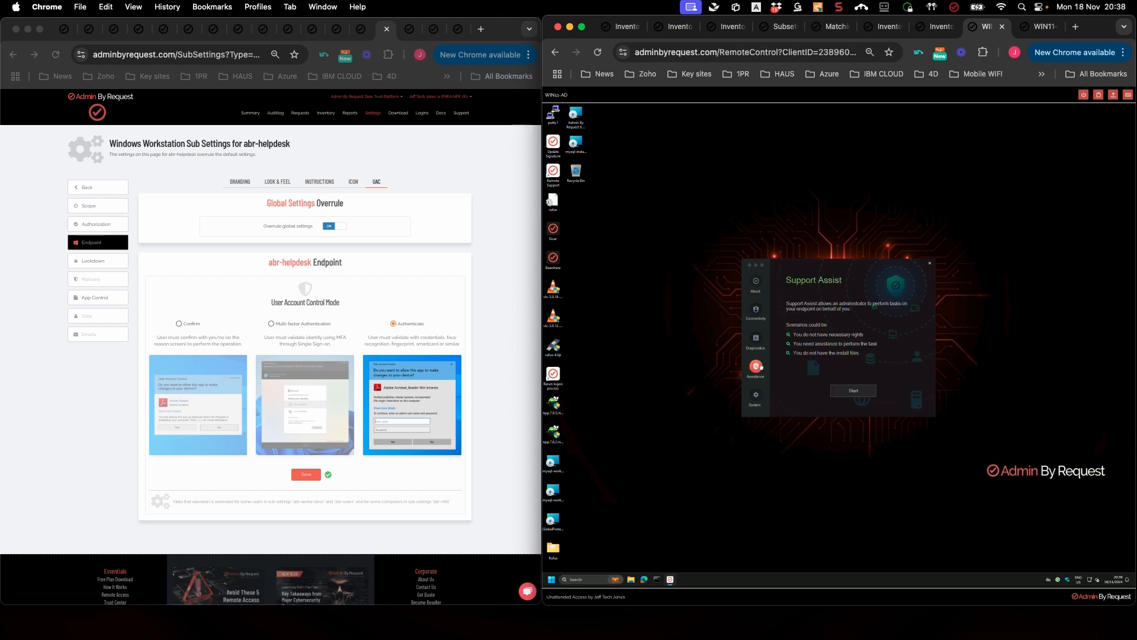
{"action": "left_click", "coordinate": [855, 392]}
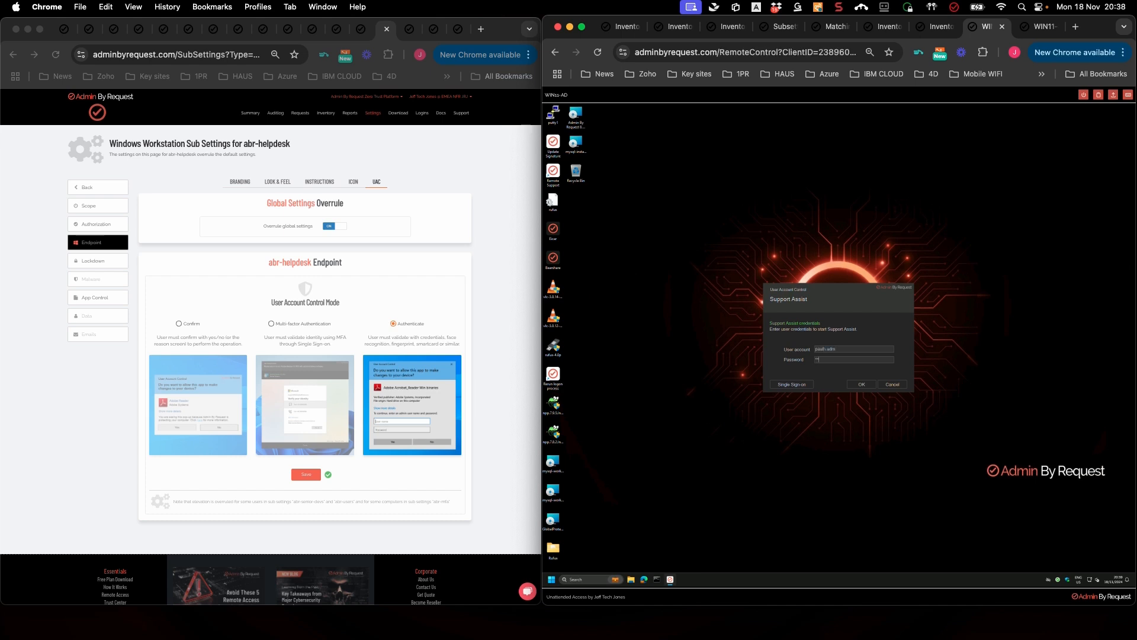
{"action": "type", "text": "*"}
{"action": "left_click", "coordinate": [859, 385]}
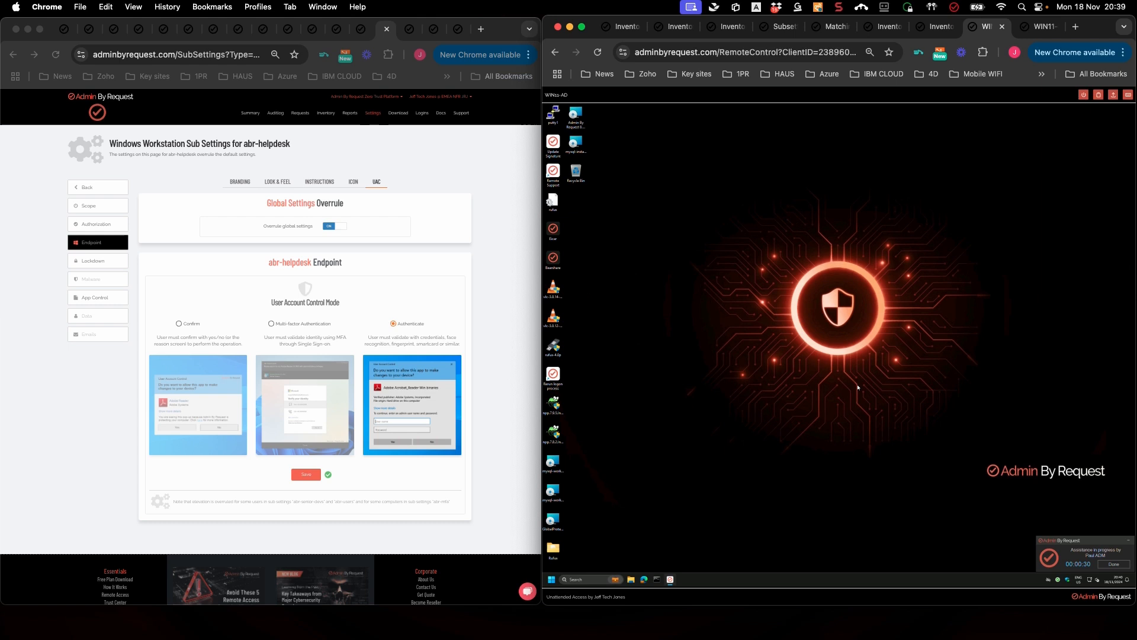
- Review the authorization and application control settings of the abr-helpdesk Windows sub settings, including the configured tray tools
{"action": "left_click", "coordinate": [477, 226]}
{"action": "mouse_move", "coordinate": [372, 112]}
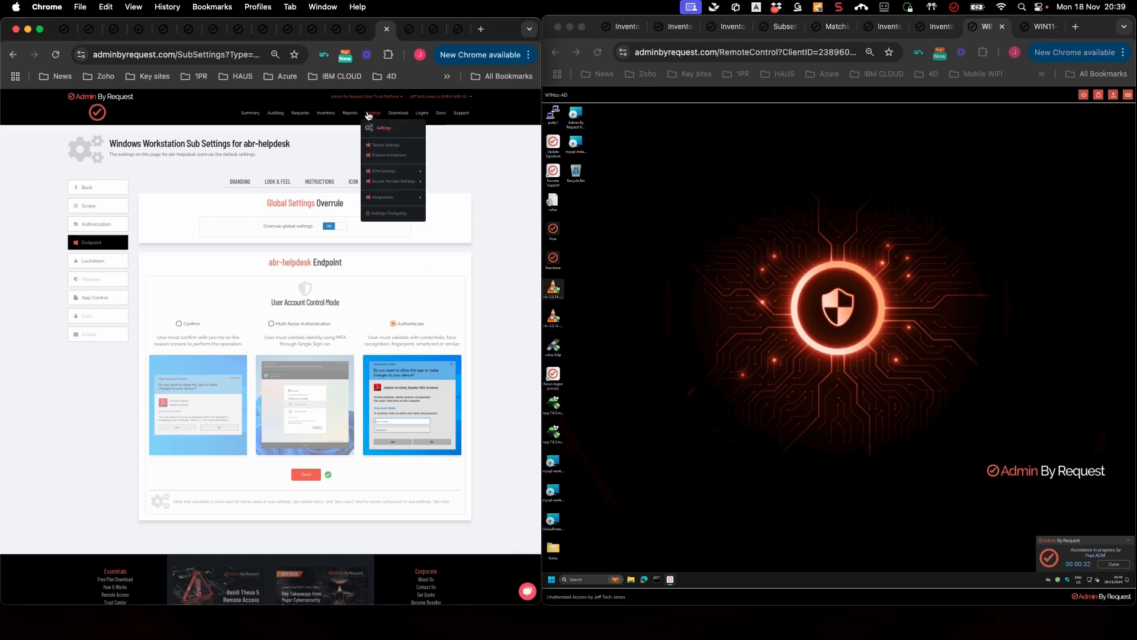
{"action": "mouse_move", "coordinate": [403, 172]}
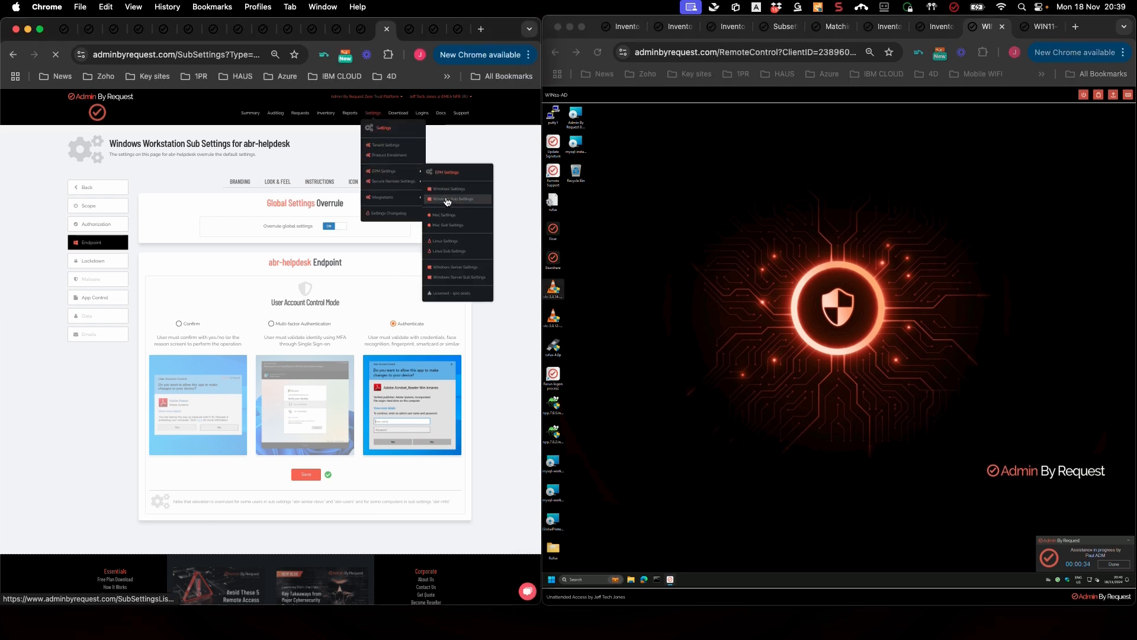
{"action": "left_click", "coordinate": [451, 199]}
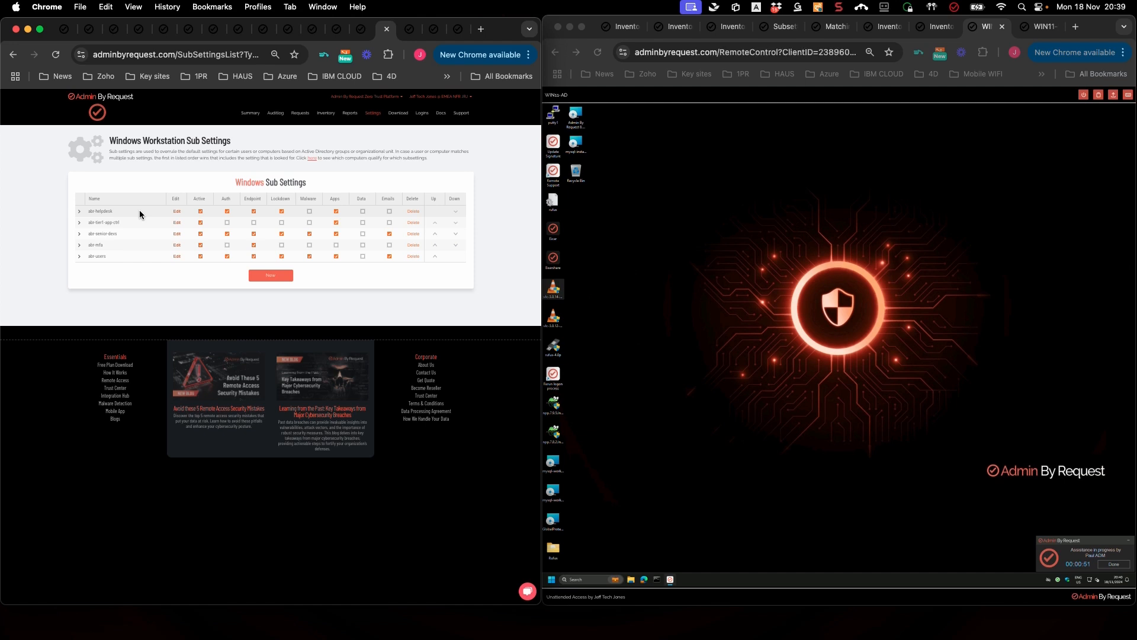
{"action": "left_click", "coordinate": [177, 211]}
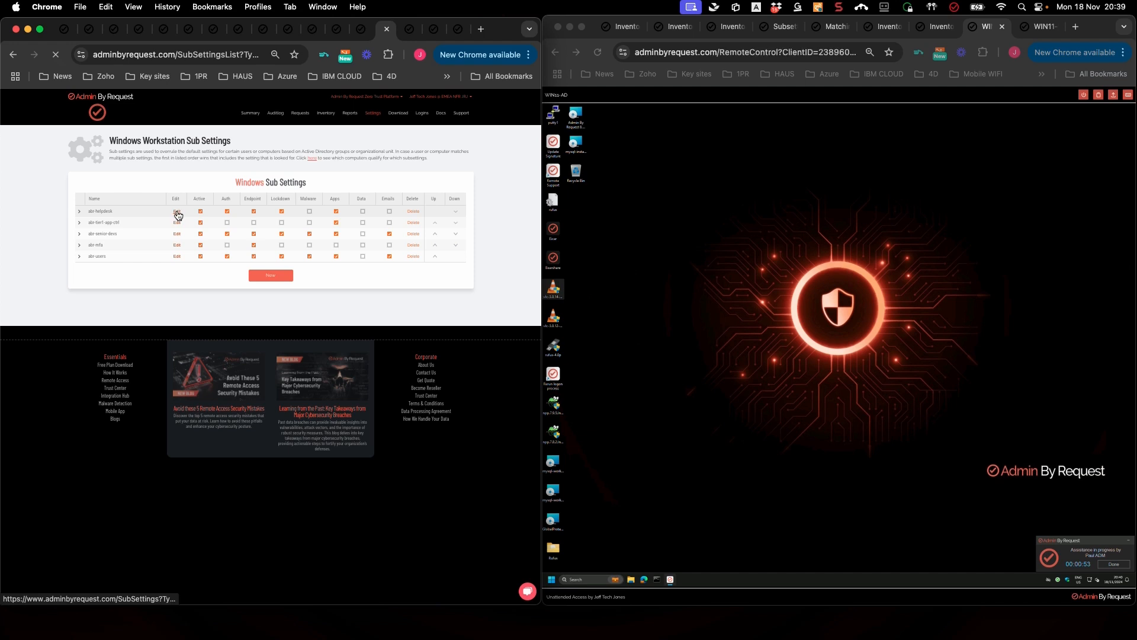
{"action": "left_click", "coordinate": [95, 225]}
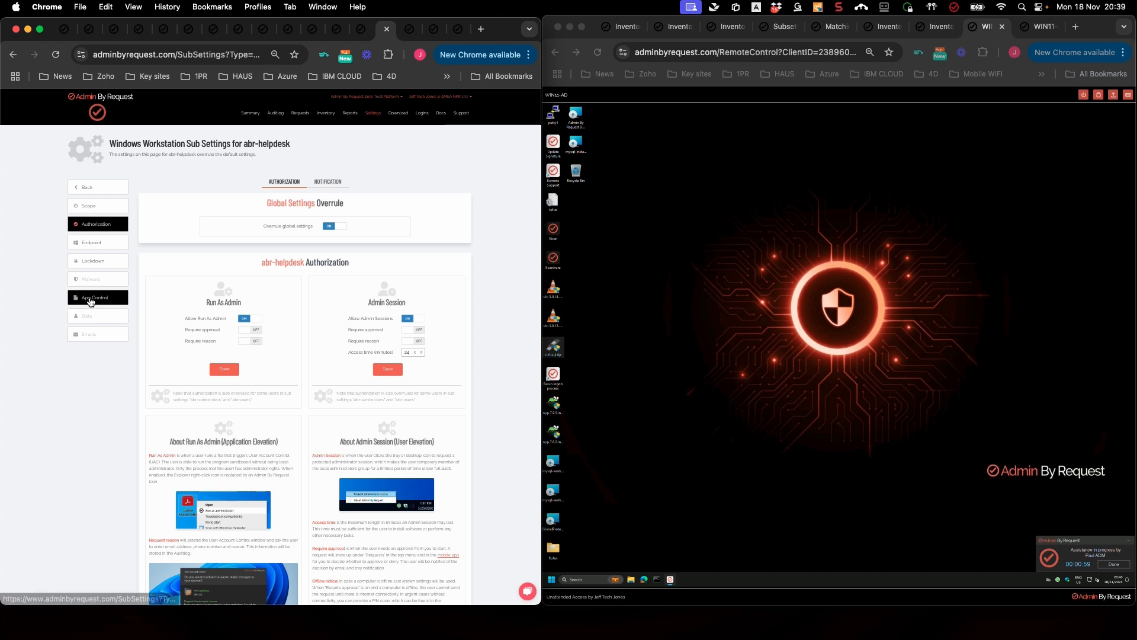
{"action": "left_click", "coordinate": [325, 227]}
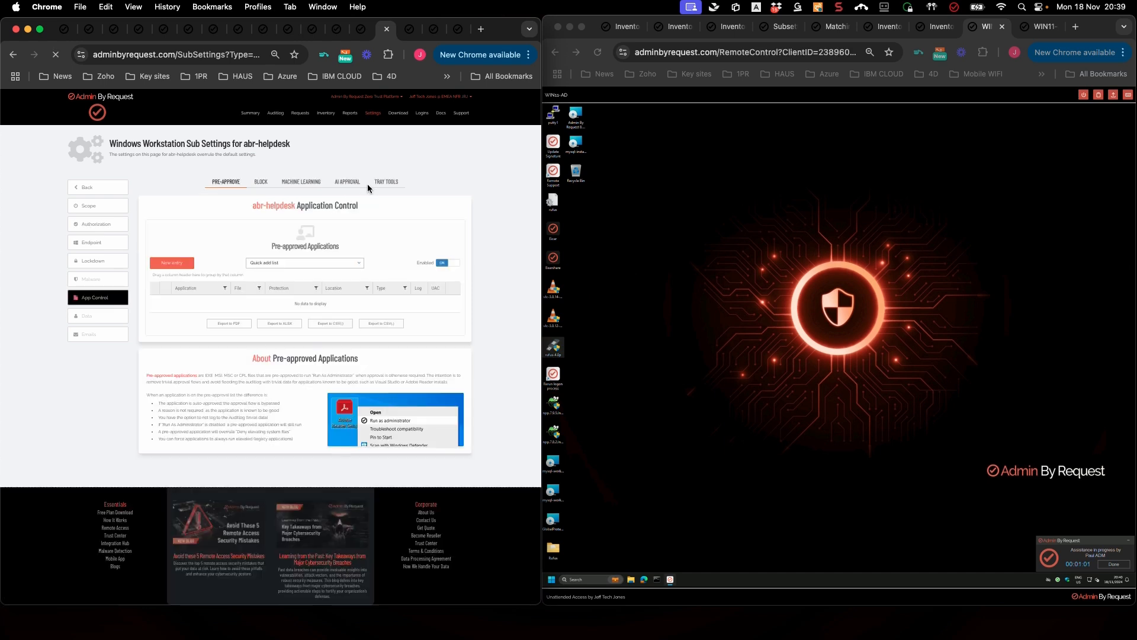
{"action": "left_click", "coordinate": [387, 182]}
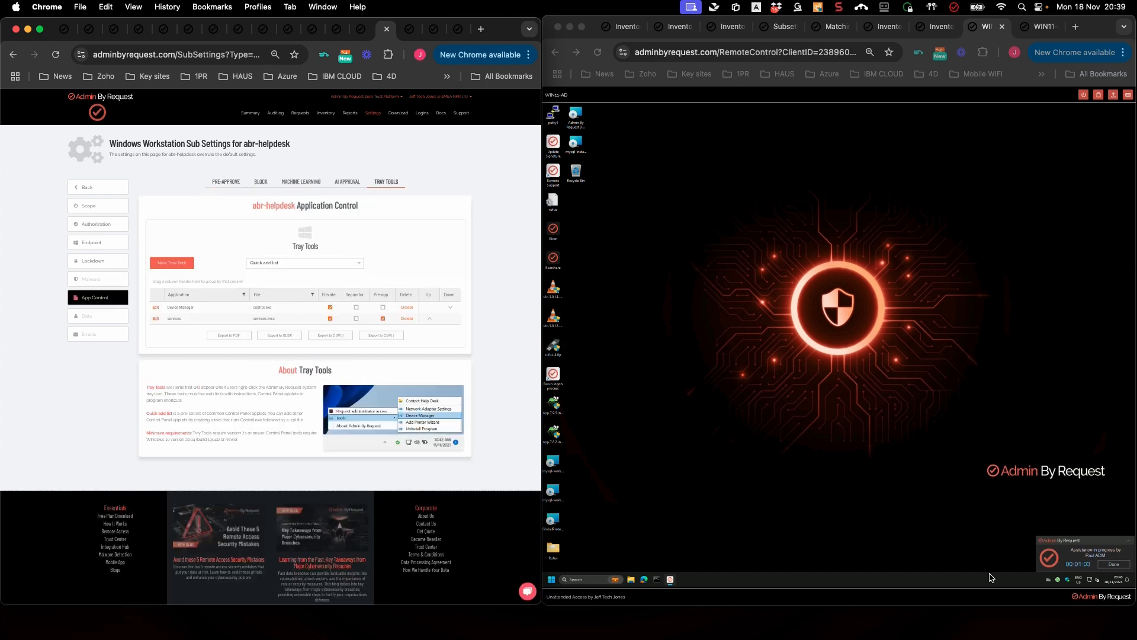
- Check the tools offered in the Admin By Request tray menu on the remote desktop during the Support Assist session
{"action": "right_click", "coordinate": [1059, 582]}
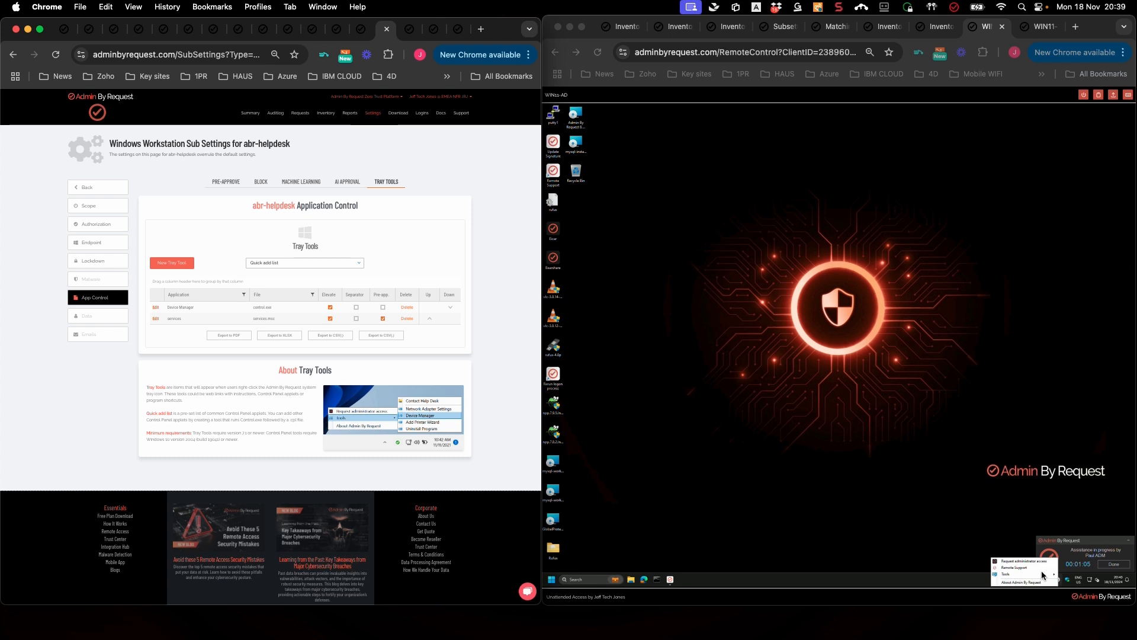
{"action": "left_click", "coordinate": [1043, 575]}
{"action": "mouse_move", "coordinate": [1042, 575]}
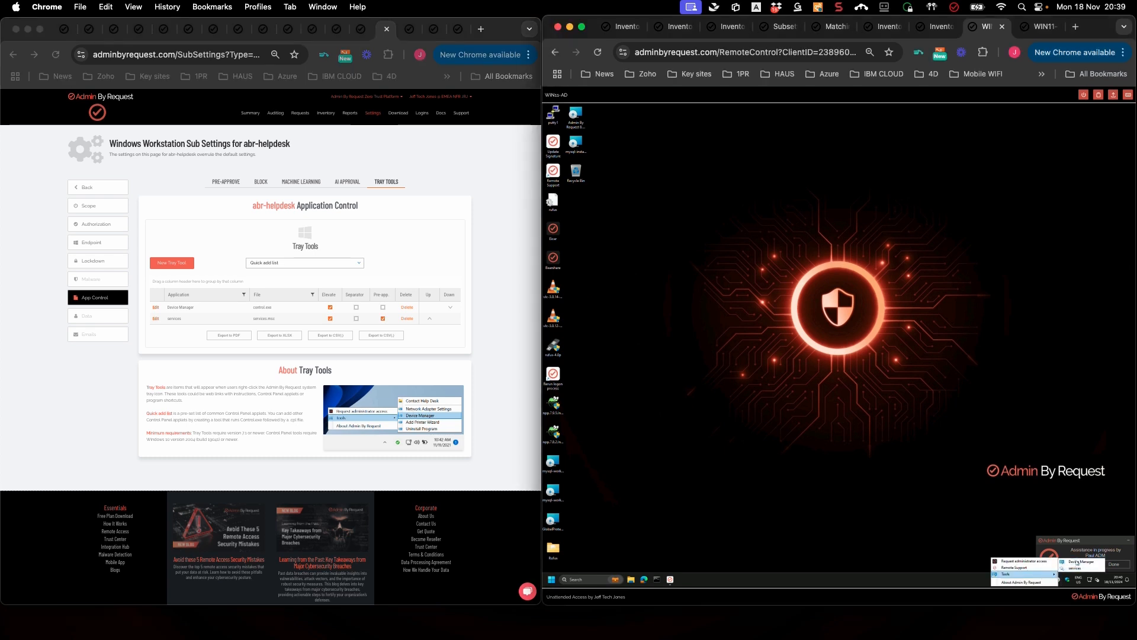
{"action": "left_click", "coordinate": [872, 540]}
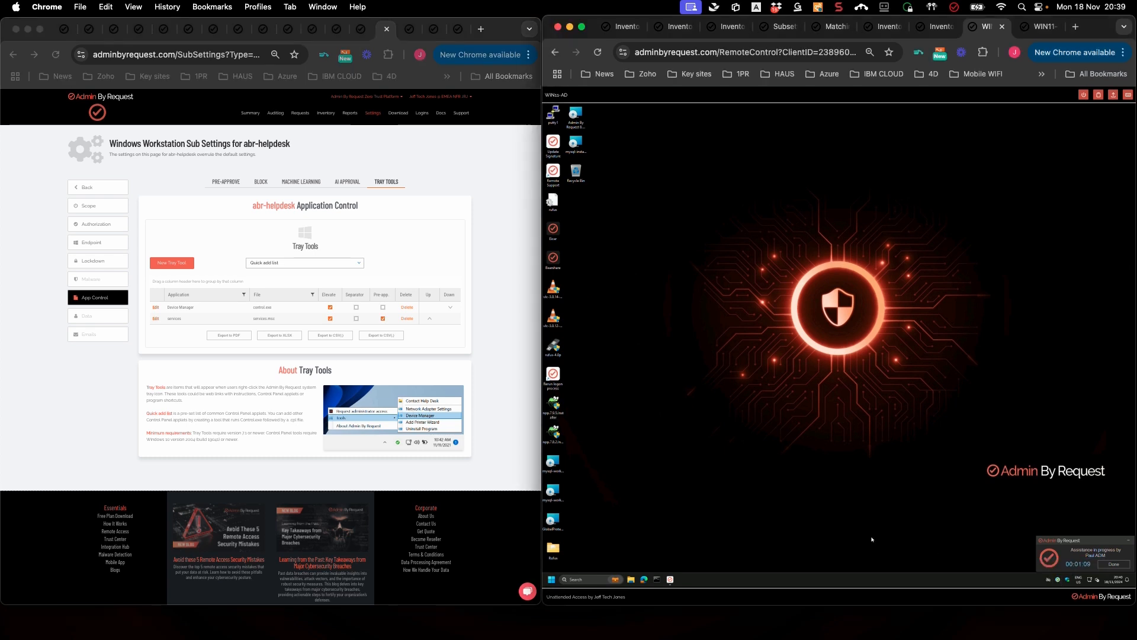
- Run Command Prompt as administrator on the remote desktop, authenticating with the helpdesk admin user name and password
{"action": "right_click", "coordinate": [657, 580]}
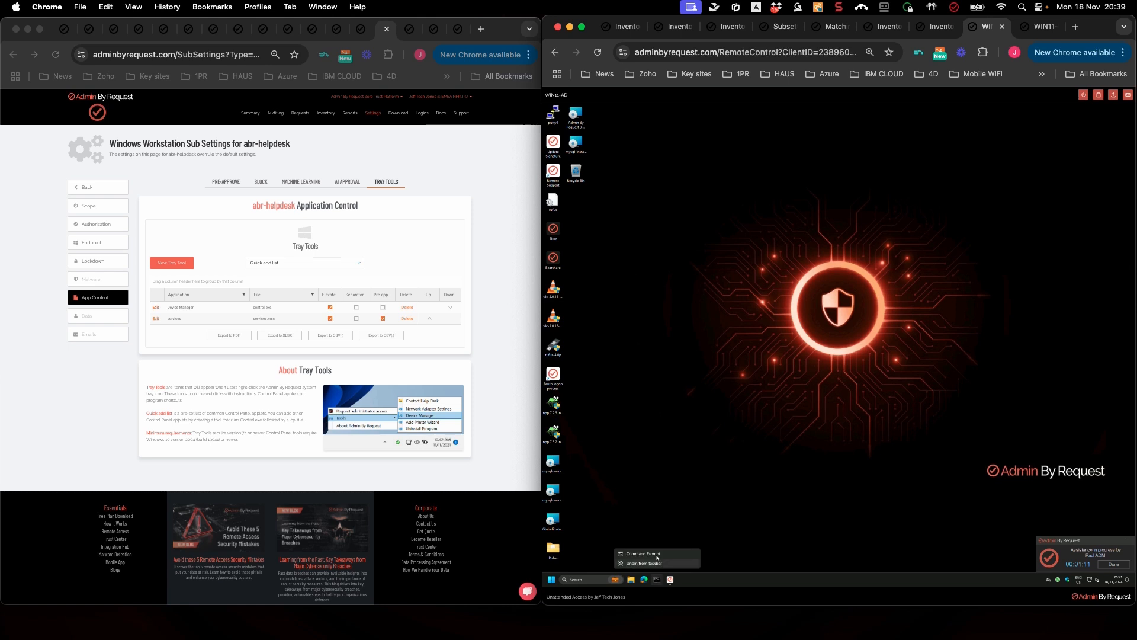
{"action": "right_click", "coordinate": [642, 553]}
{"action": "left_click", "coordinate": [707, 526]}
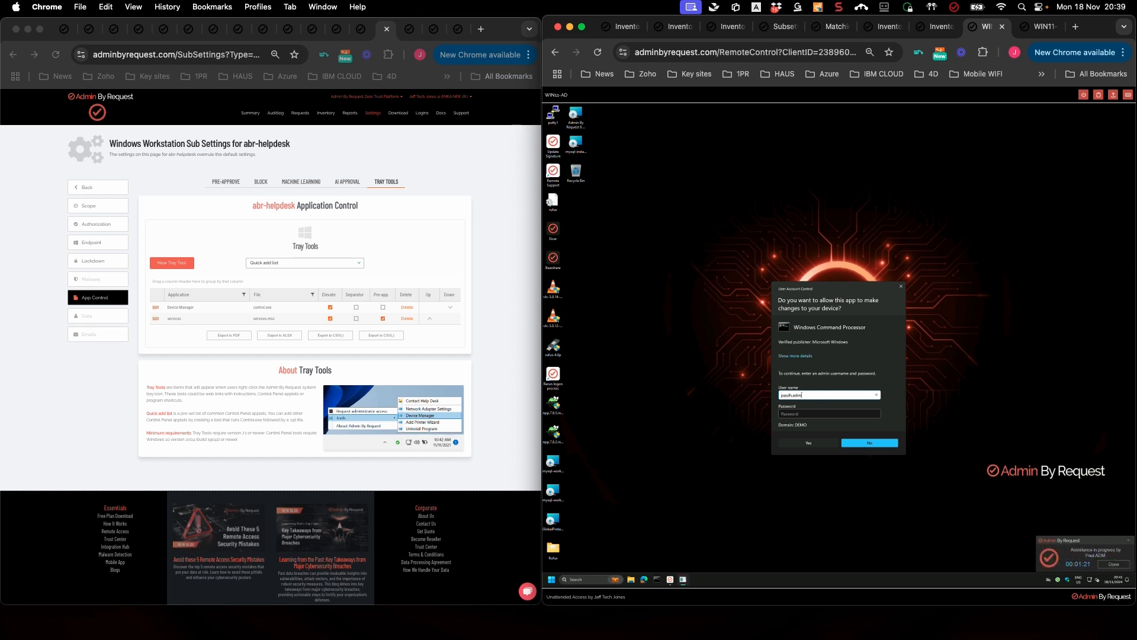
{"action": "key", "text": "Tab"}
{"action": "type", "text": "**"}
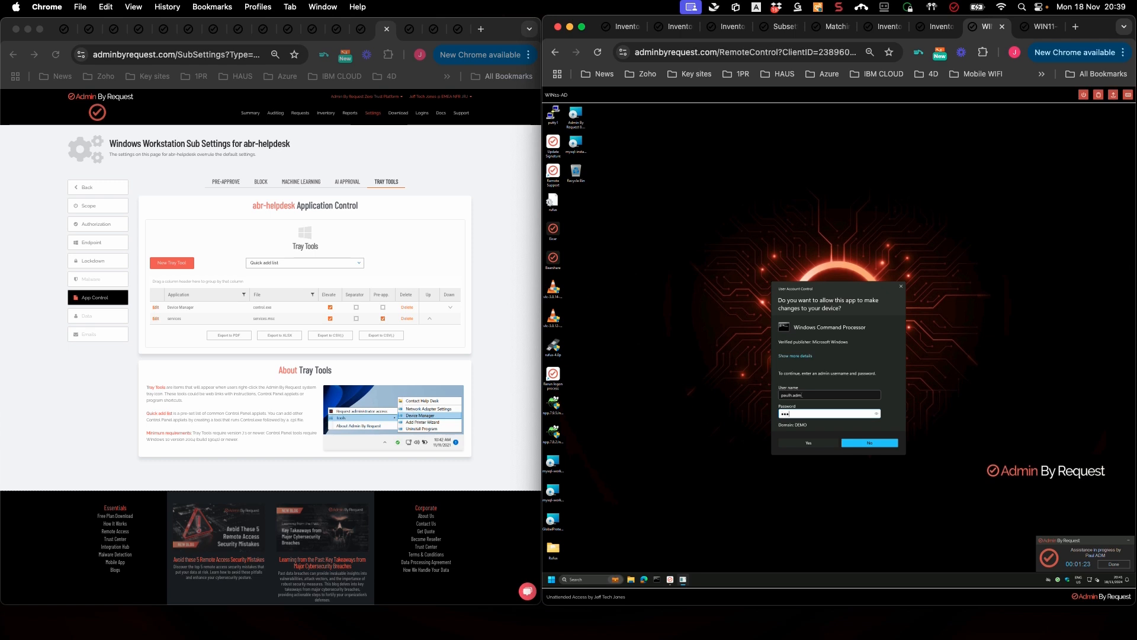
{"action": "key", "text": "Return"}
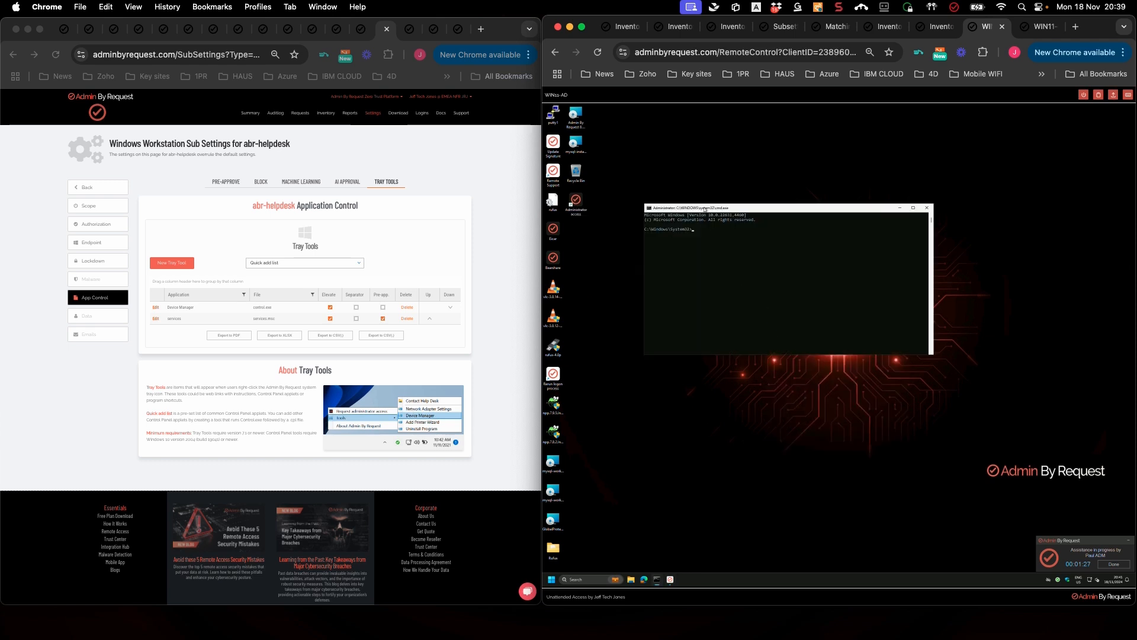
{"action": "left_click_drag", "start_coordinate": [702, 209], "coordinate": [726, 250]}
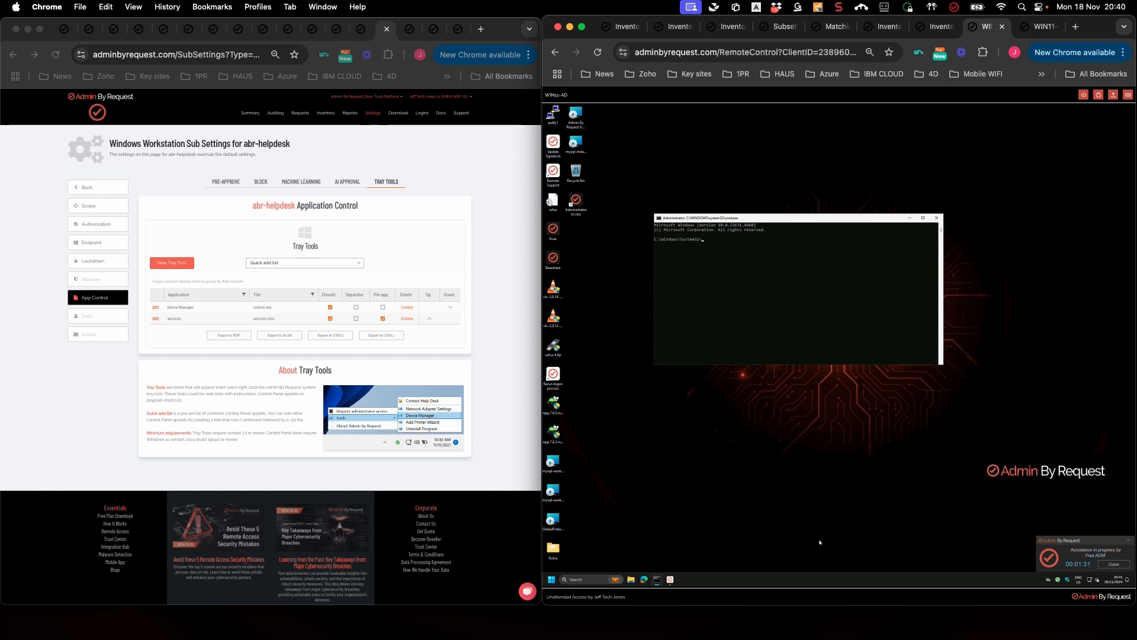
- Inspect the user name and elevation of the cmd.exe process in Task Manager's details, and close Task Manager
{"action": "right_click", "coordinate": [887, 582]}
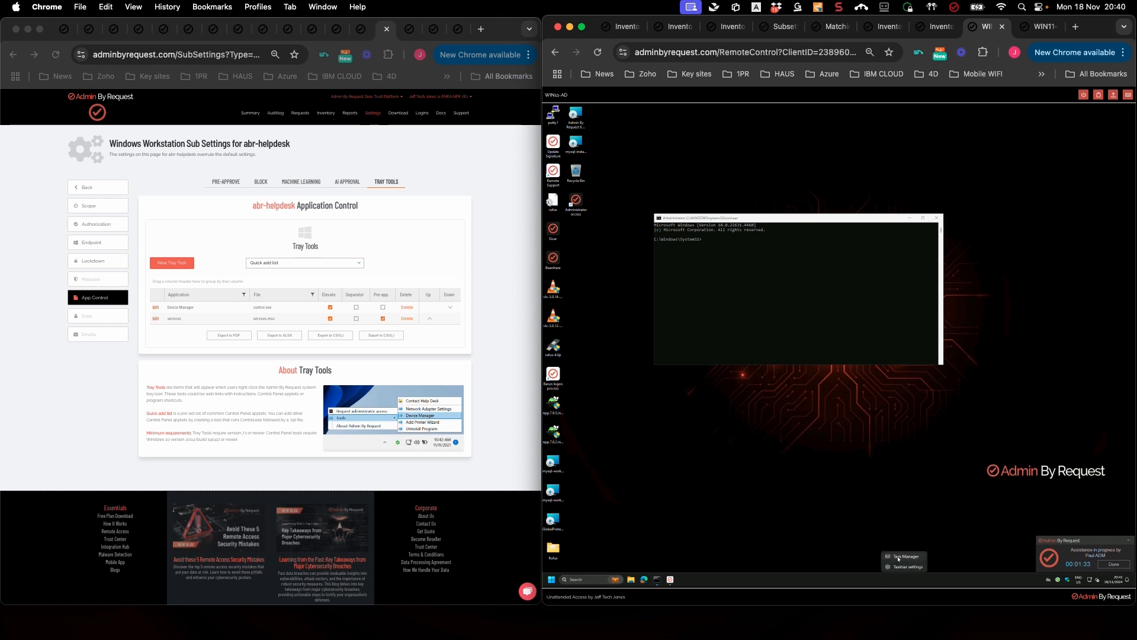
{"action": "left_click", "coordinate": [899, 558]}
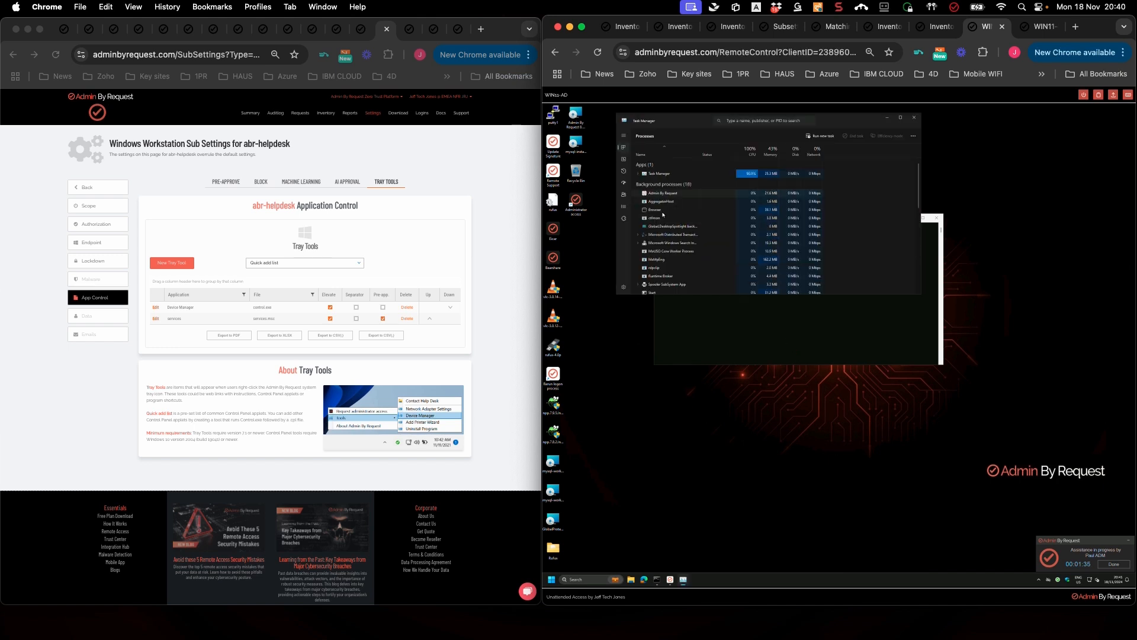
{"action": "left_click", "coordinate": [623, 207]}
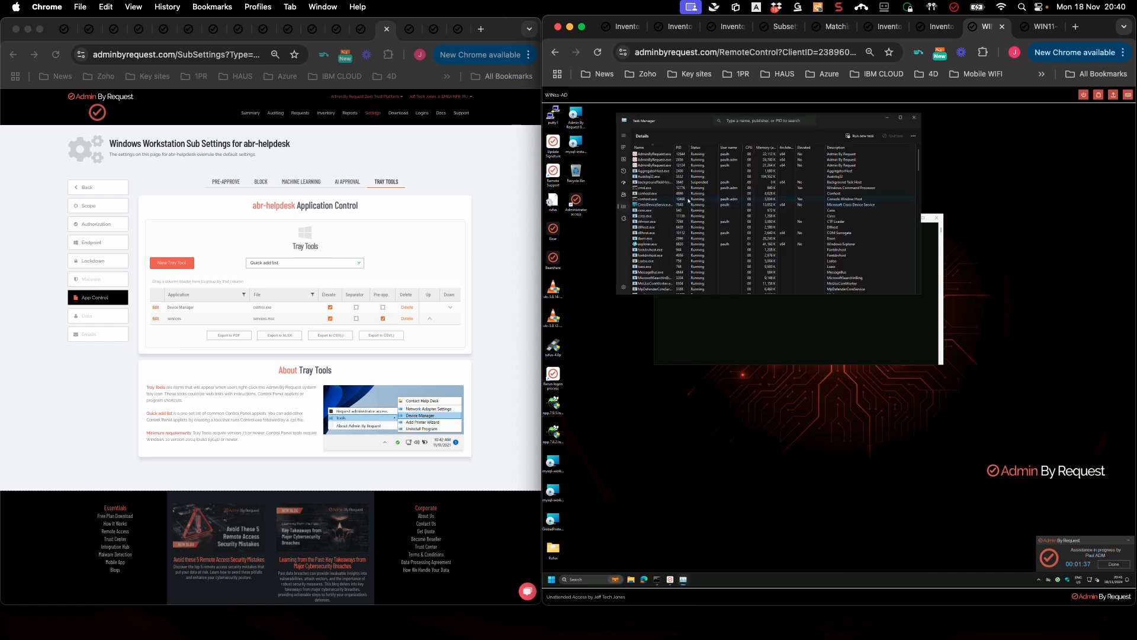
{"action": "left_click", "coordinate": [648, 188]}
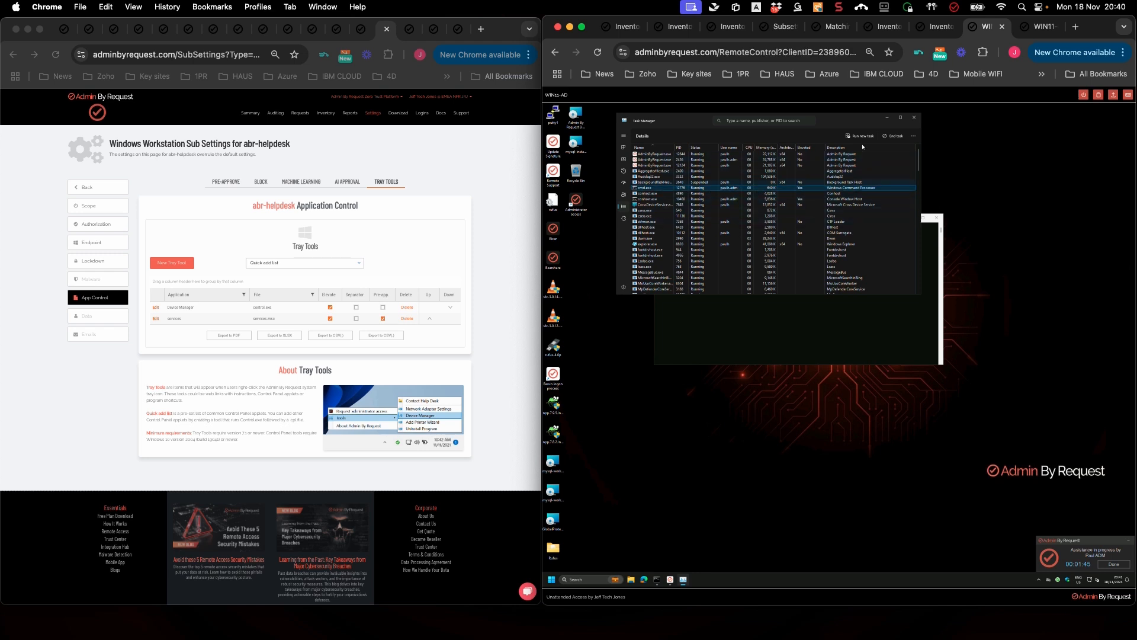
{"action": "left_click", "coordinate": [914, 116]}
{"action": "left_click_drag", "start_coordinate": [758, 223], "coordinate": [804, 184]}
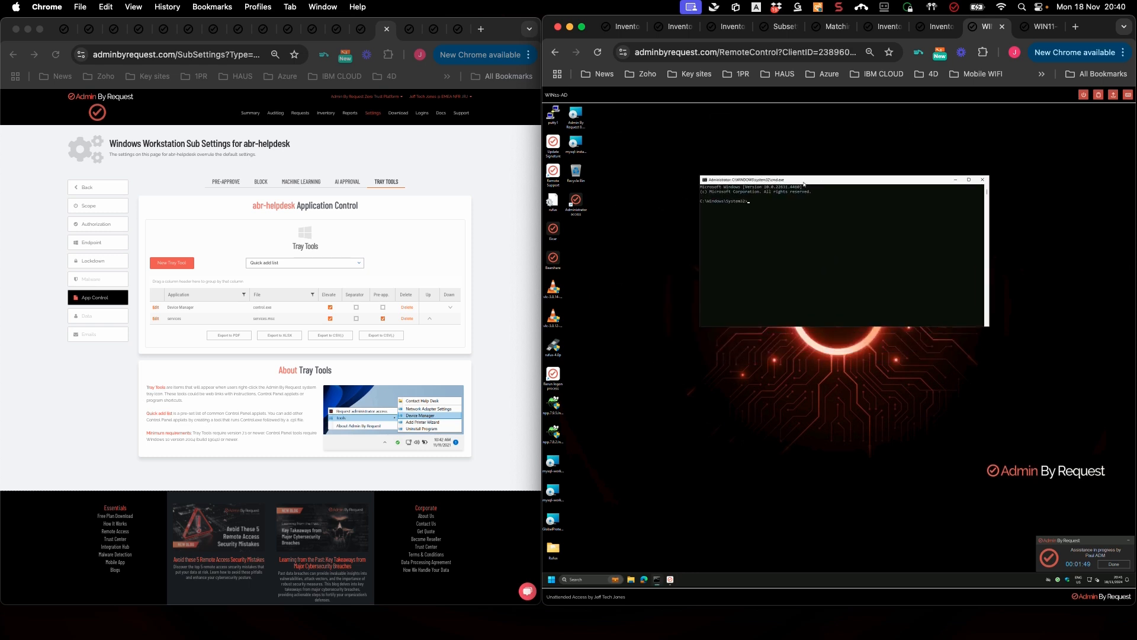